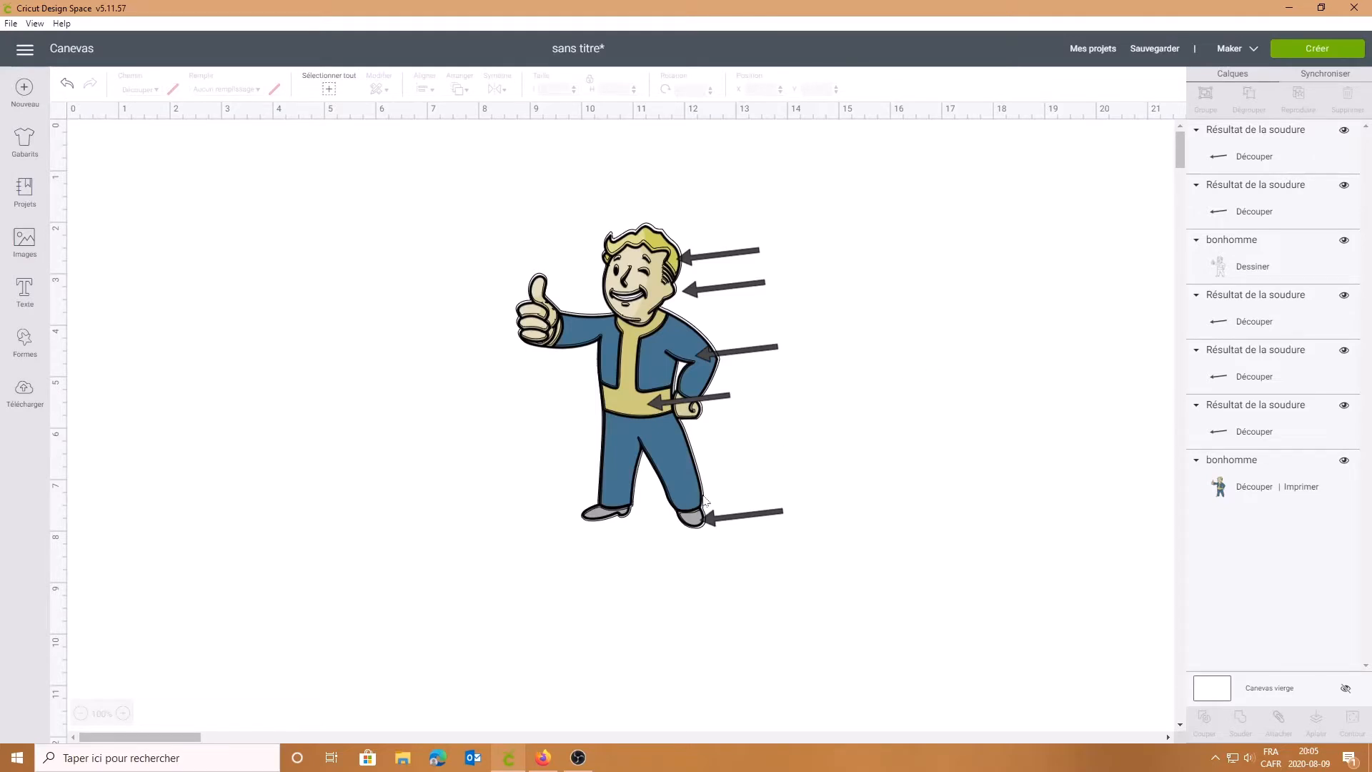
Step: Move the line-drawn figure beside the coloured one and hide its outermost full-body contour
{"action": "left_click", "coordinate": [705, 500]}
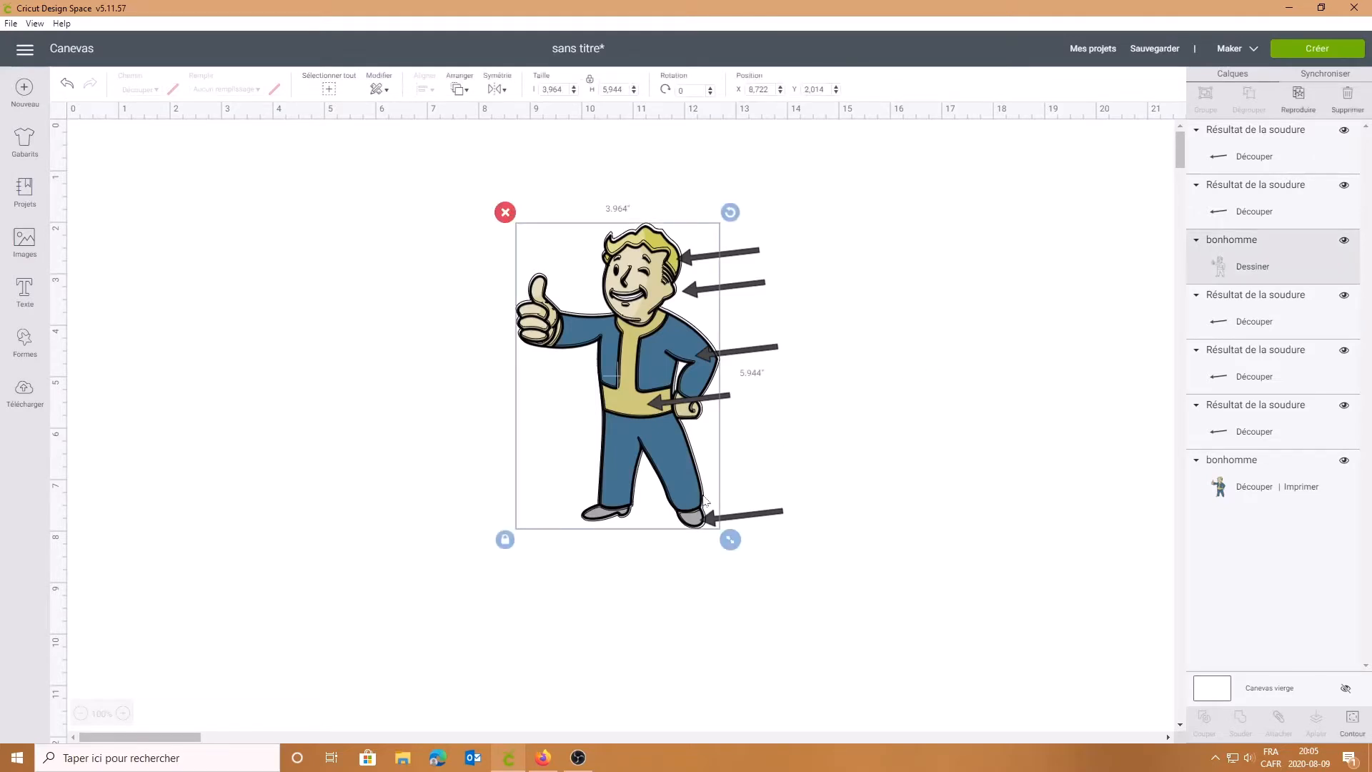
{"action": "left_click_drag", "start_coordinate": [705, 500], "coordinate": [431, 489]}
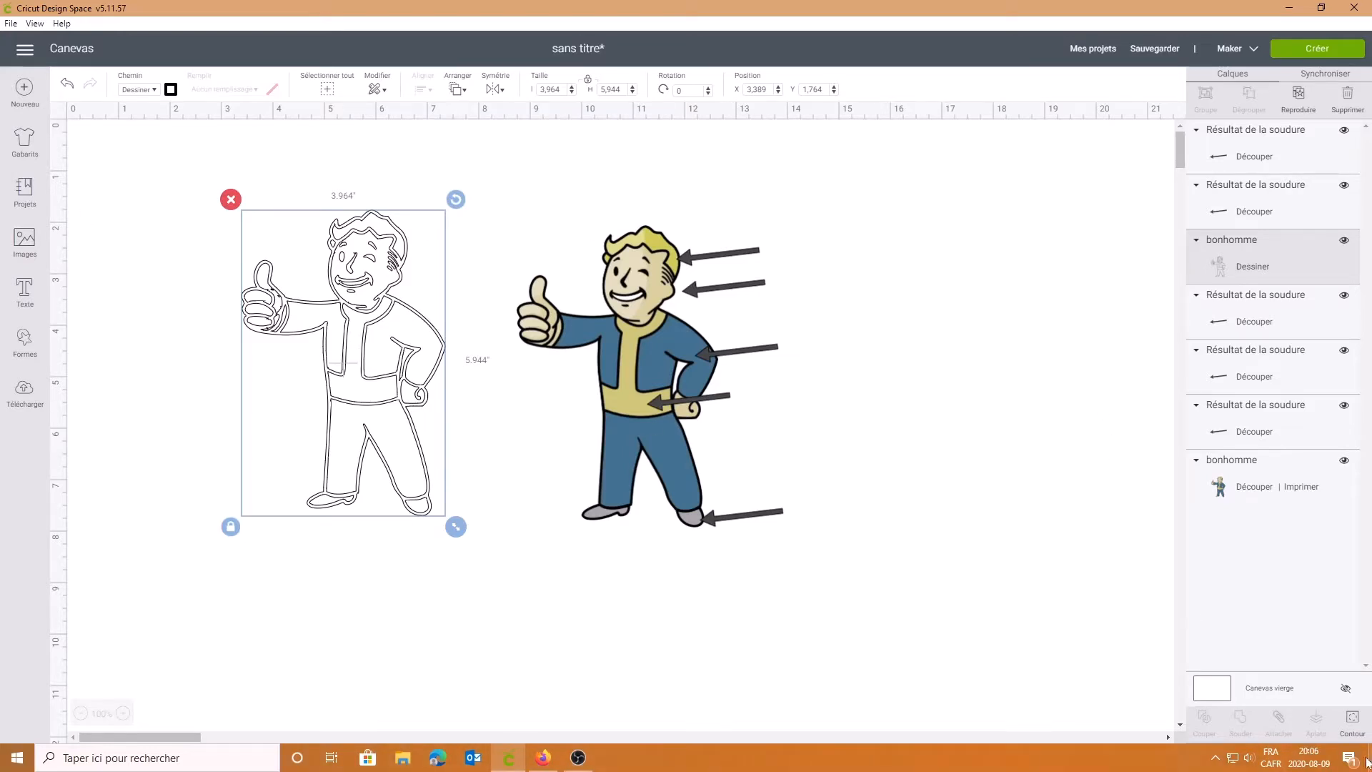
{"action": "left_click", "coordinate": [1353, 723]}
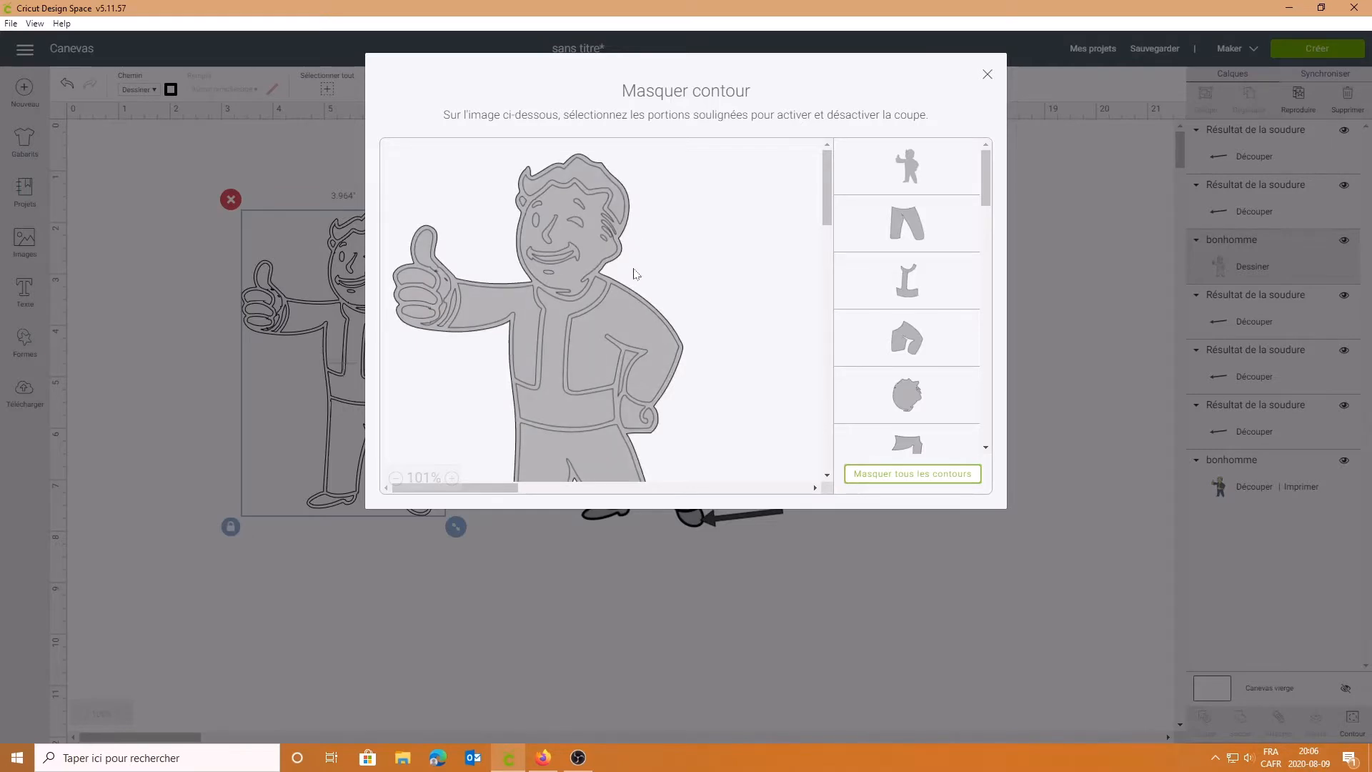
{"action": "left_click", "coordinate": [913, 172]}
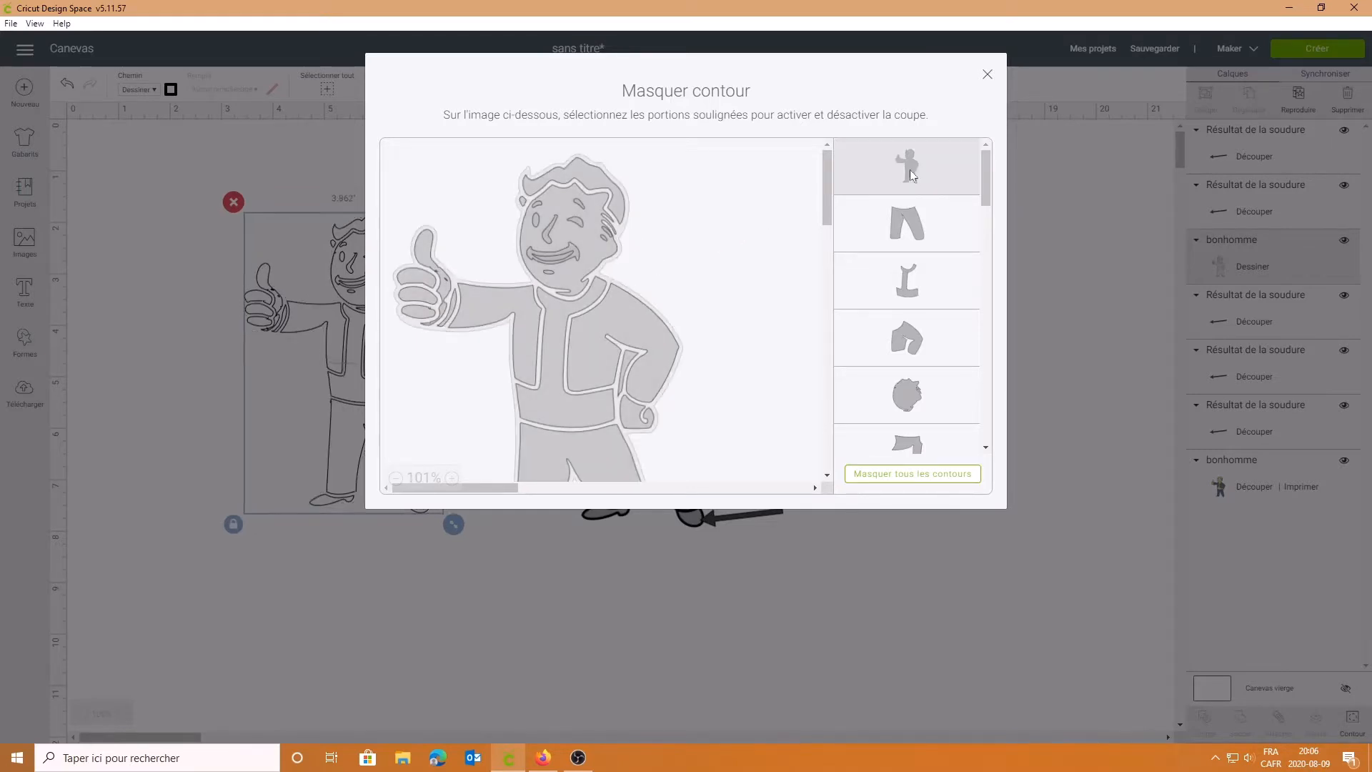
{"action": "left_click", "coordinate": [987, 75]}
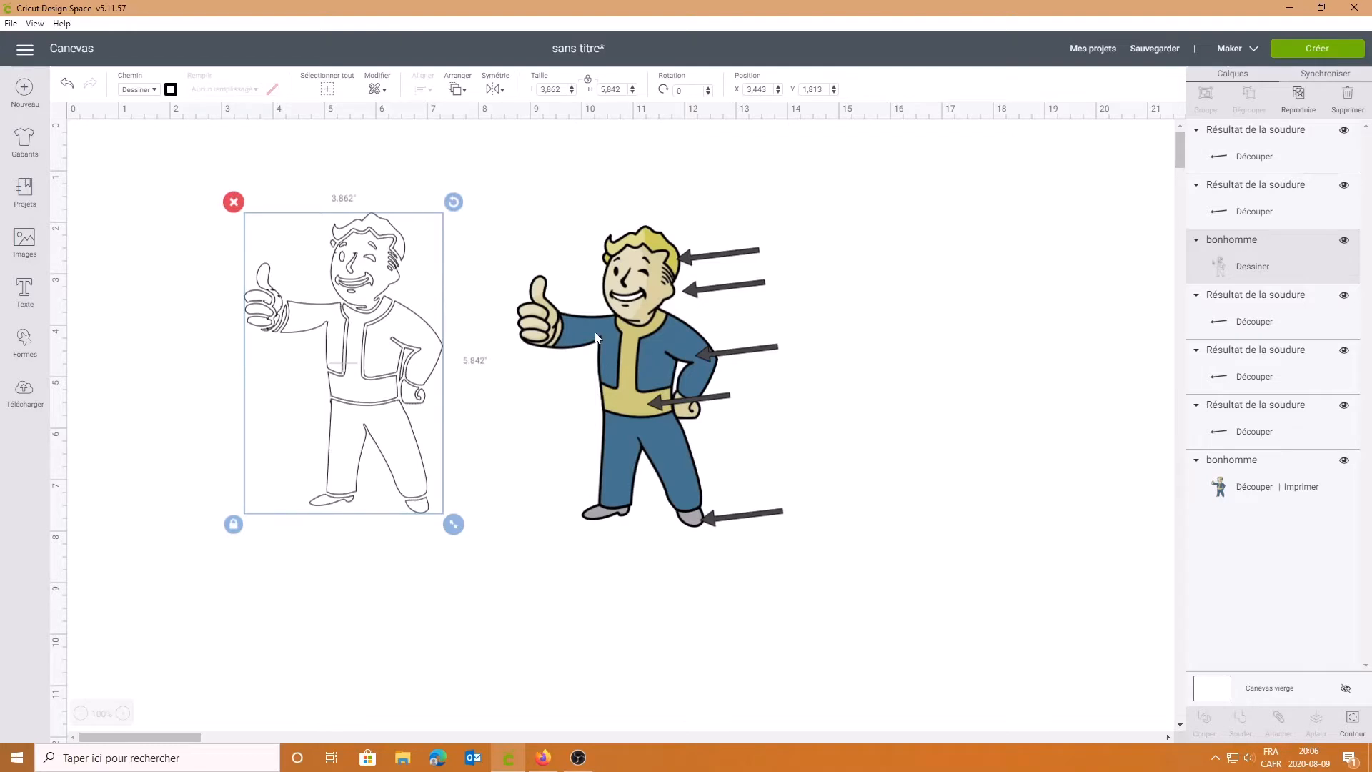
Step: Upload the image file bonhomme from the Téléchargements folder as a Complexe image and continue to background removal
{"action": "left_click", "coordinate": [25, 397]}
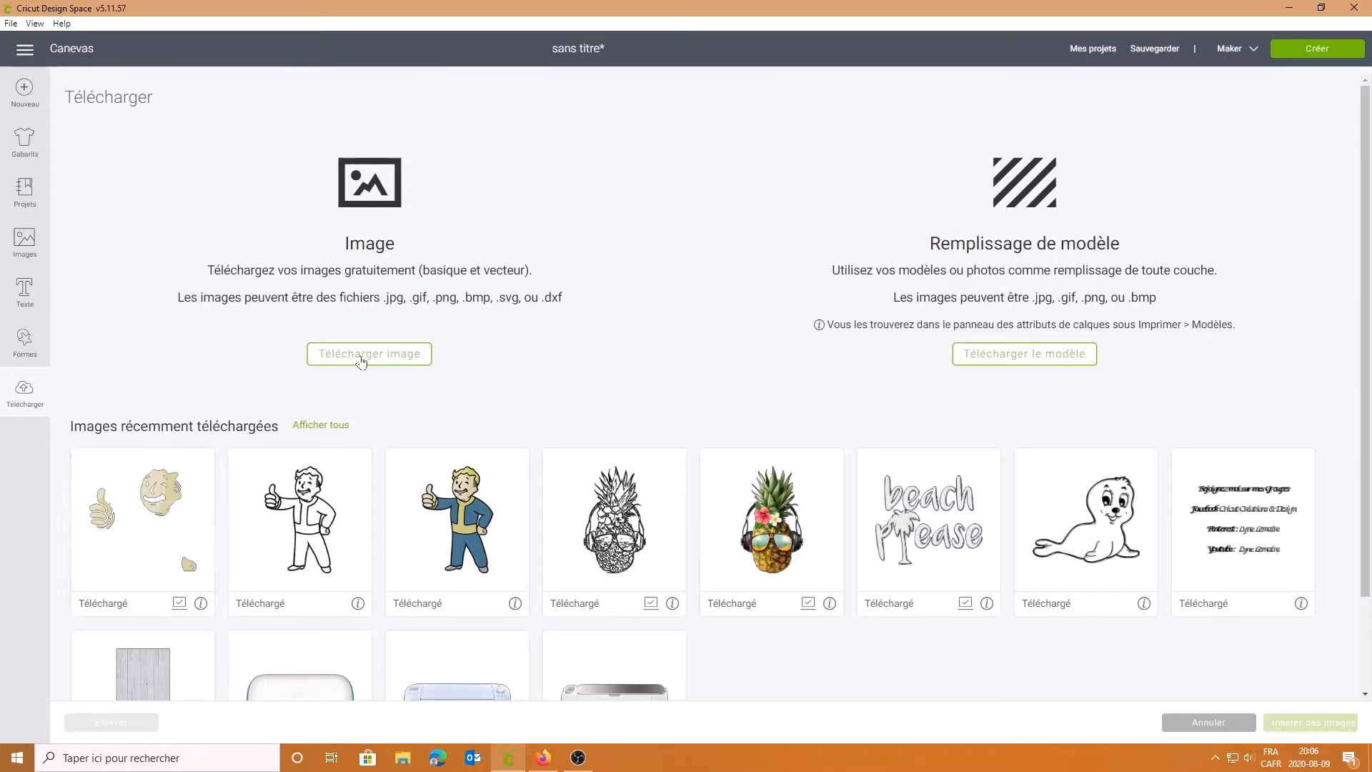
{"action": "left_click", "coordinate": [366, 355]}
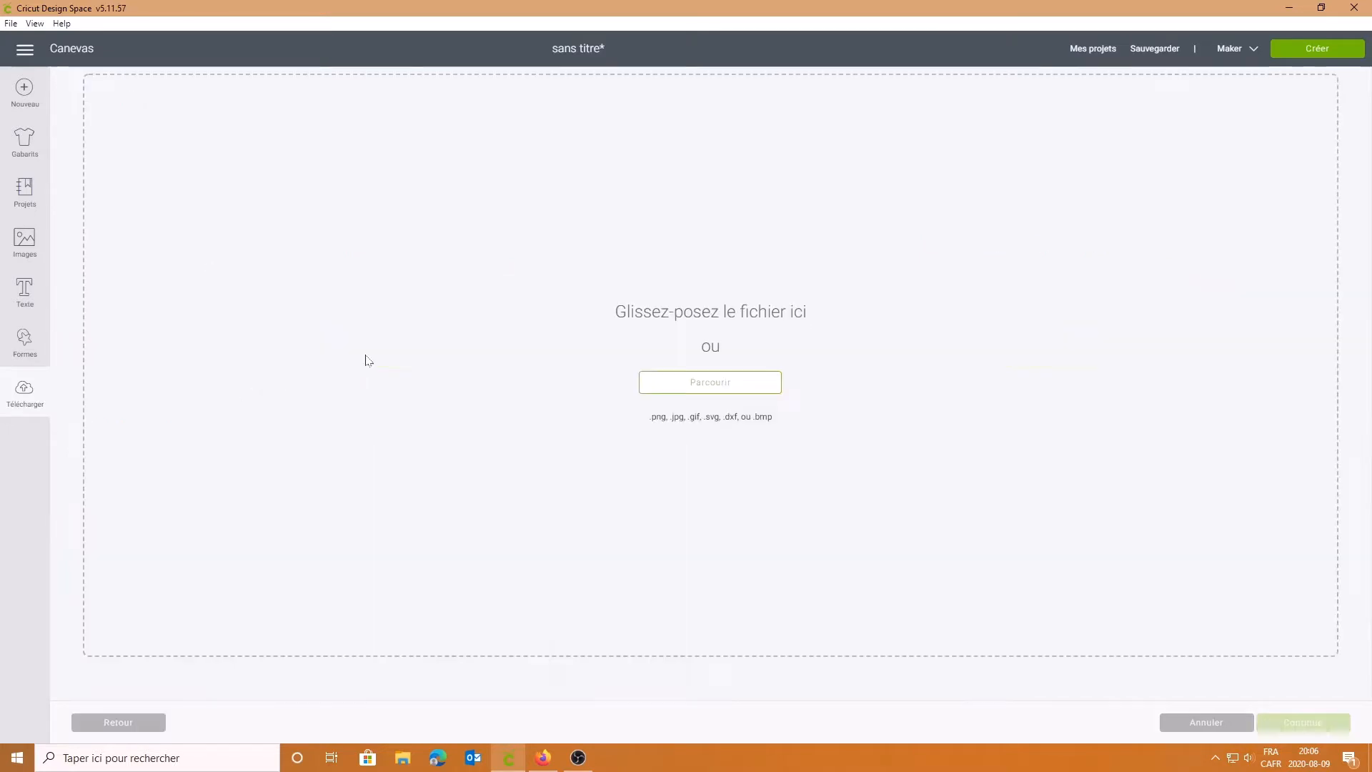
{"action": "left_click", "coordinate": [713, 386]}
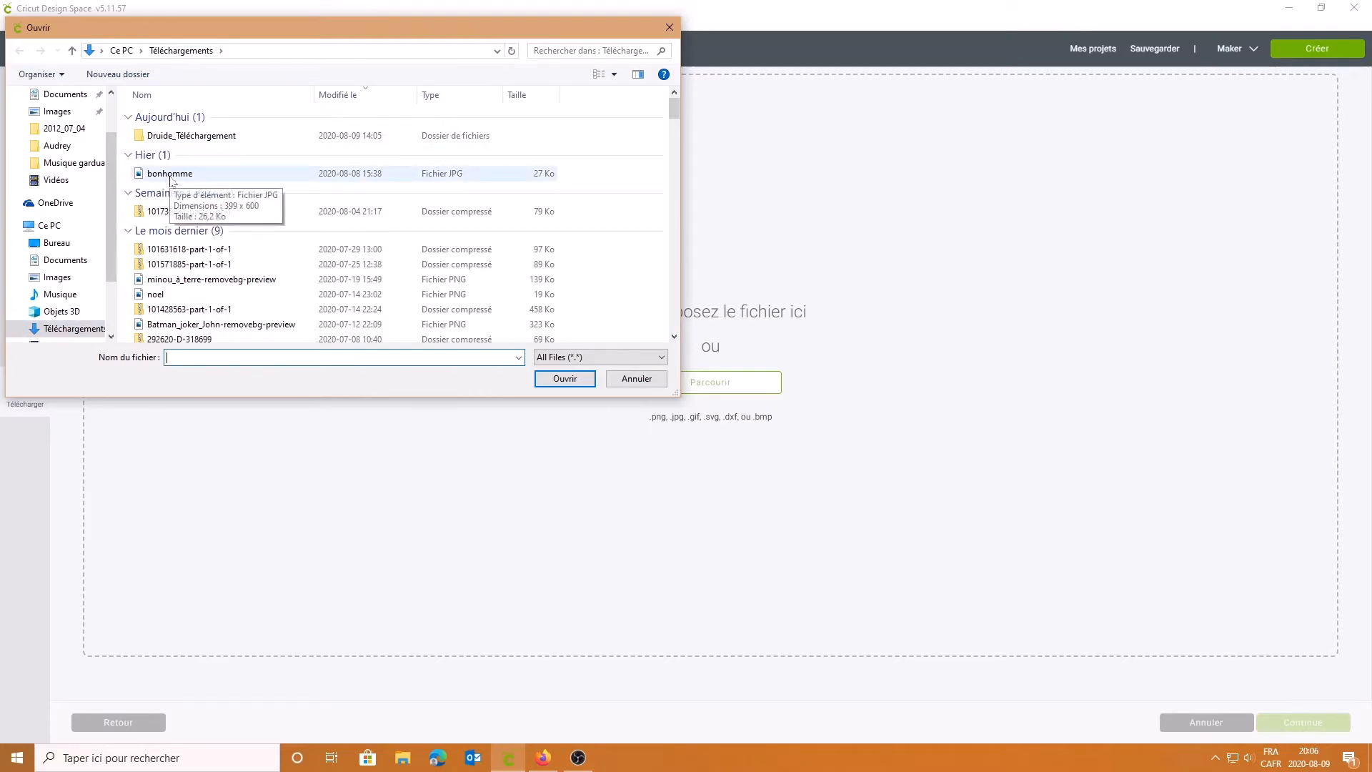
{"action": "left_click", "coordinate": [171, 178]}
{"action": "left_click", "coordinate": [564, 378]}
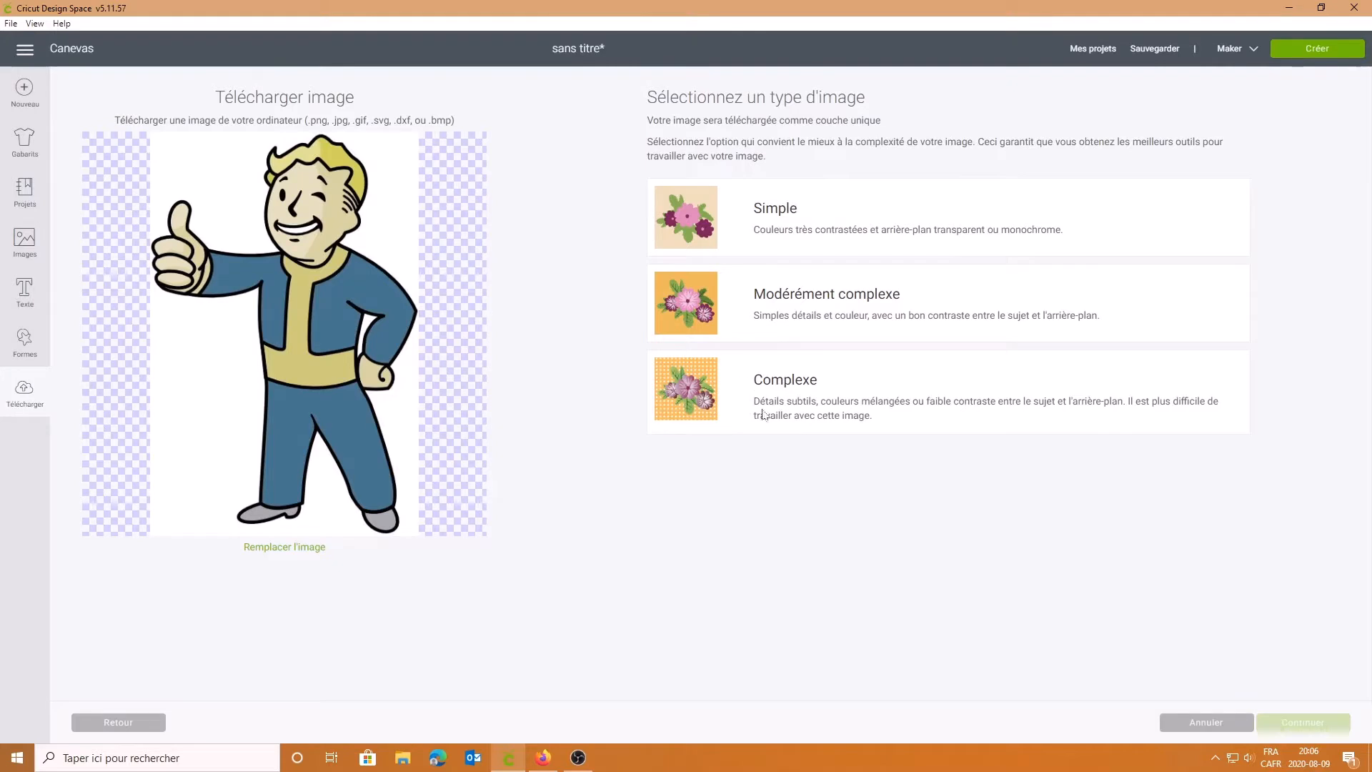
{"action": "left_click", "coordinate": [699, 406]}
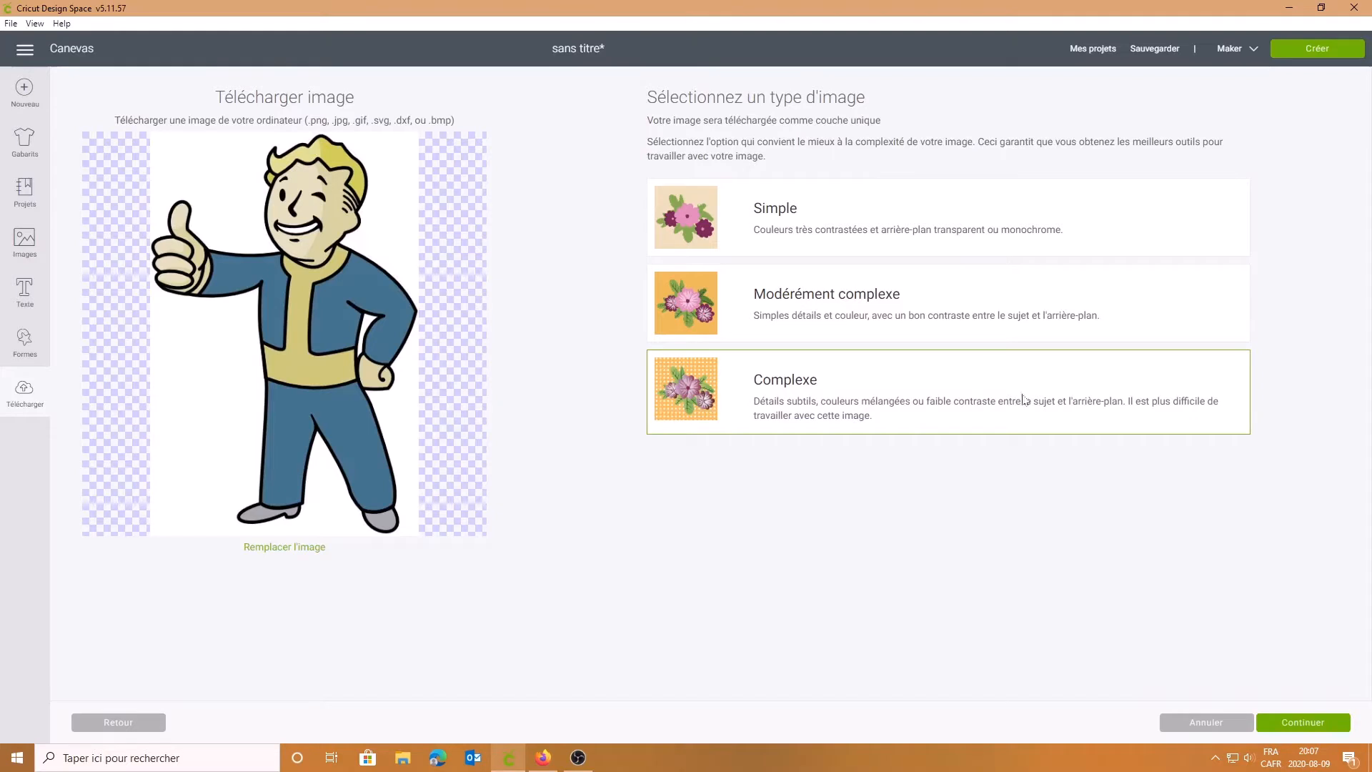
{"action": "left_click", "coordinate": [1294, 730]}
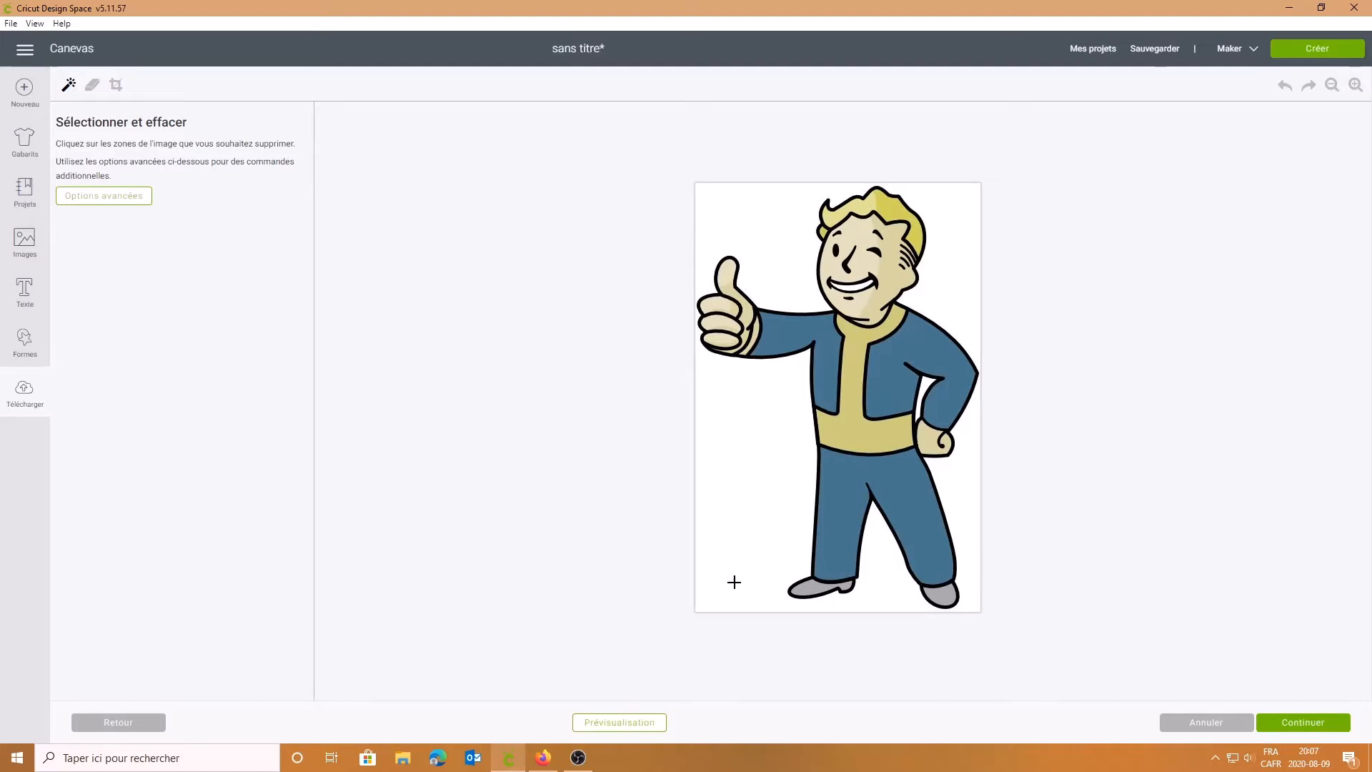
Step: Show the advanced erasing options, check the colour reduction choices and preview the unedited image's cut shape
{"action": "left_click", "coordinate": [107, 198]}
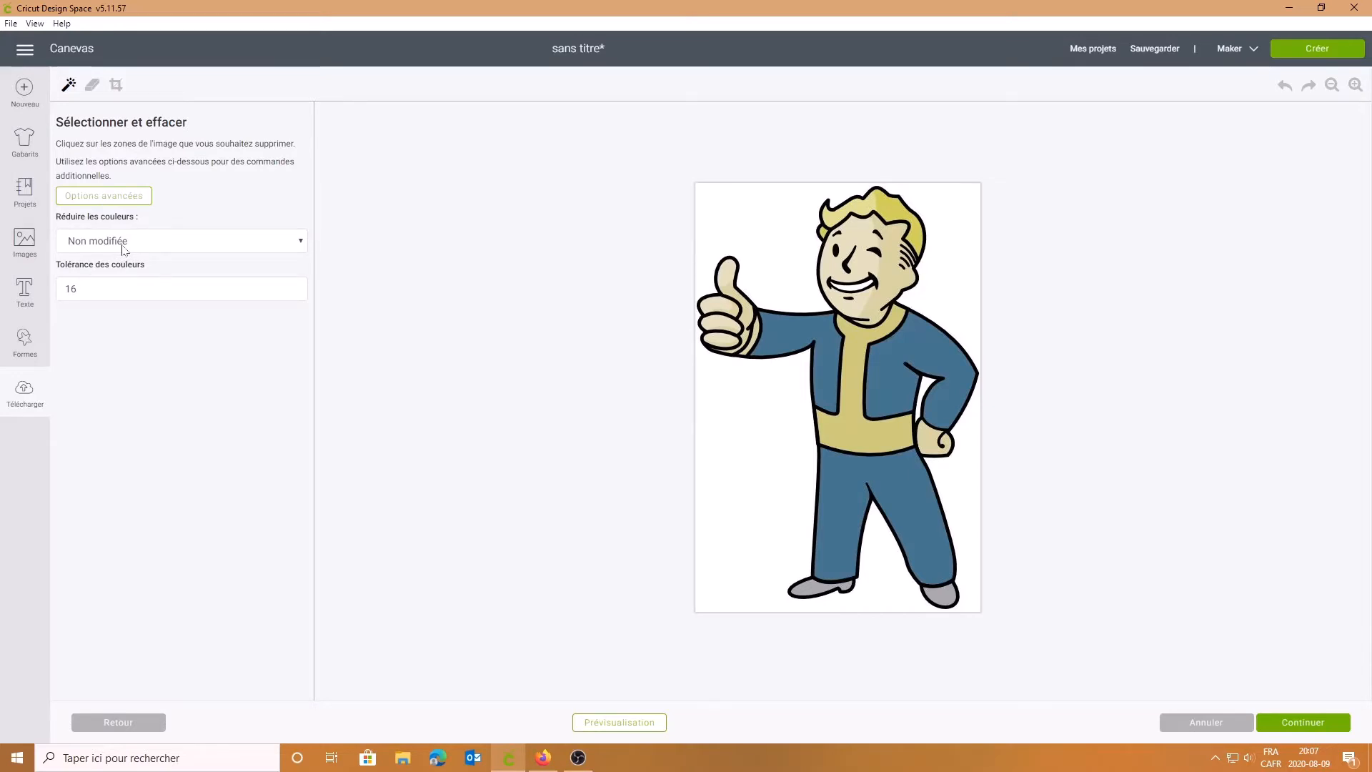
{"action": "left_click", "coordinate": [302, 242]}
{"action": "left_click", "coordinate": [302, 242]}
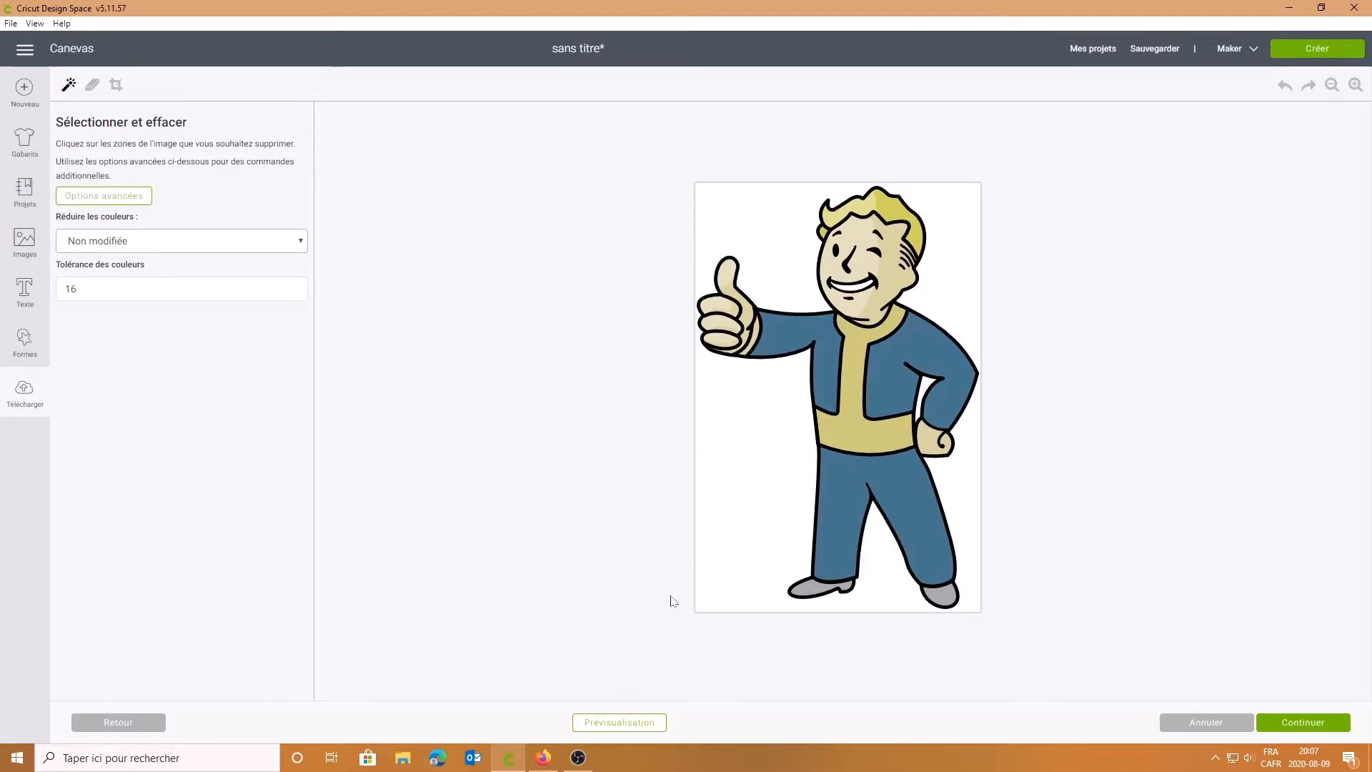
{"action": "left_click", "coordinate": [619, 722]}
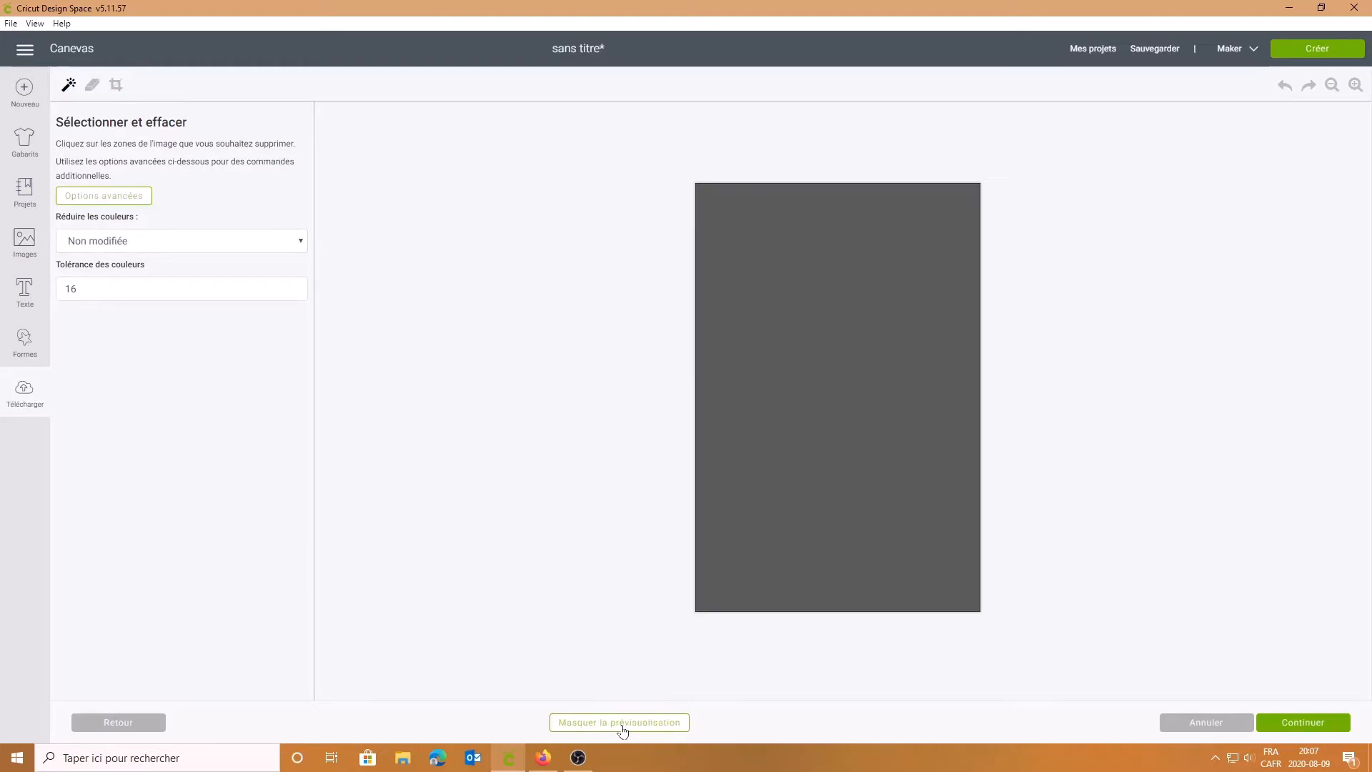
{"action": "left_click", "coordinate": [621, 723]}
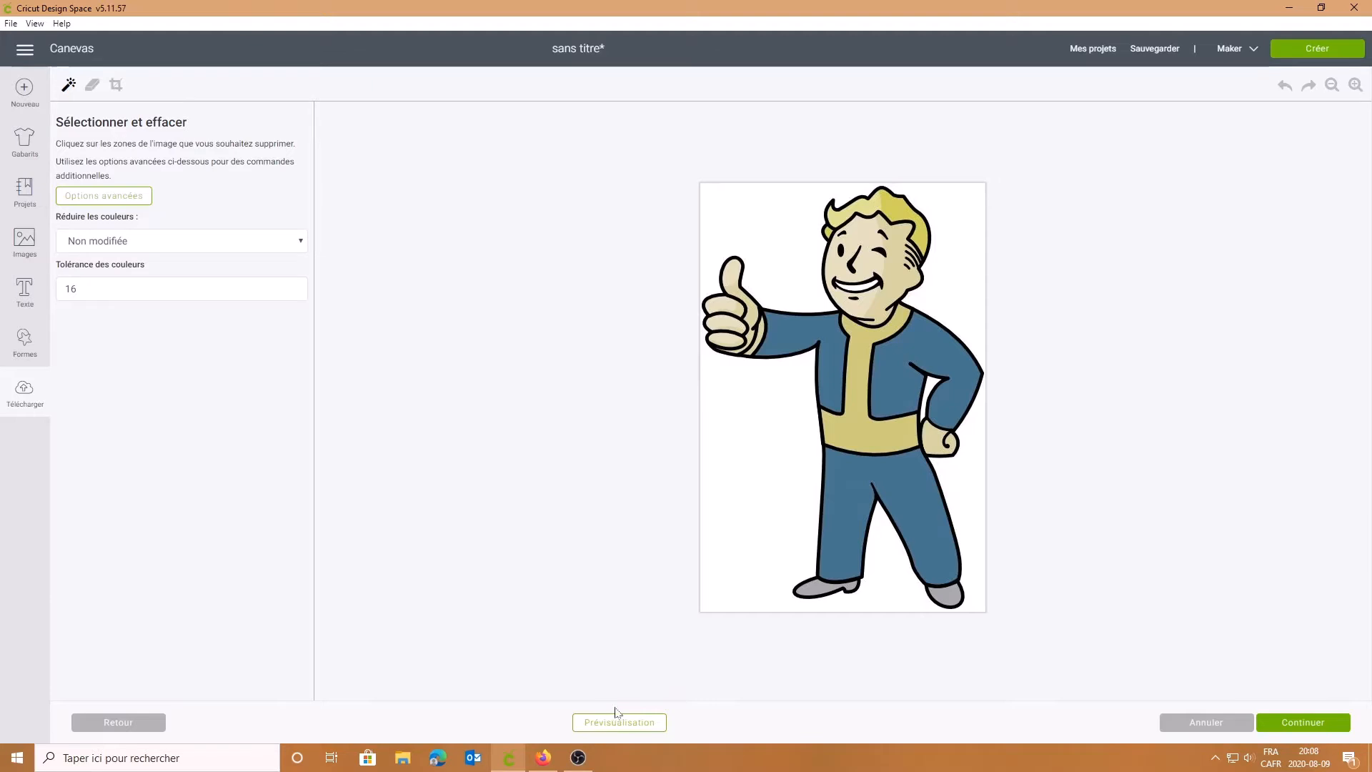
Step: Try erasing the white background around the figure at colour tolerance 16 and inspect the silhouette's edges in the preview
{"action": "left_click", "coordinate": [785, 465]}
{"action": "left_click", "coordinate": [1355, 86]}
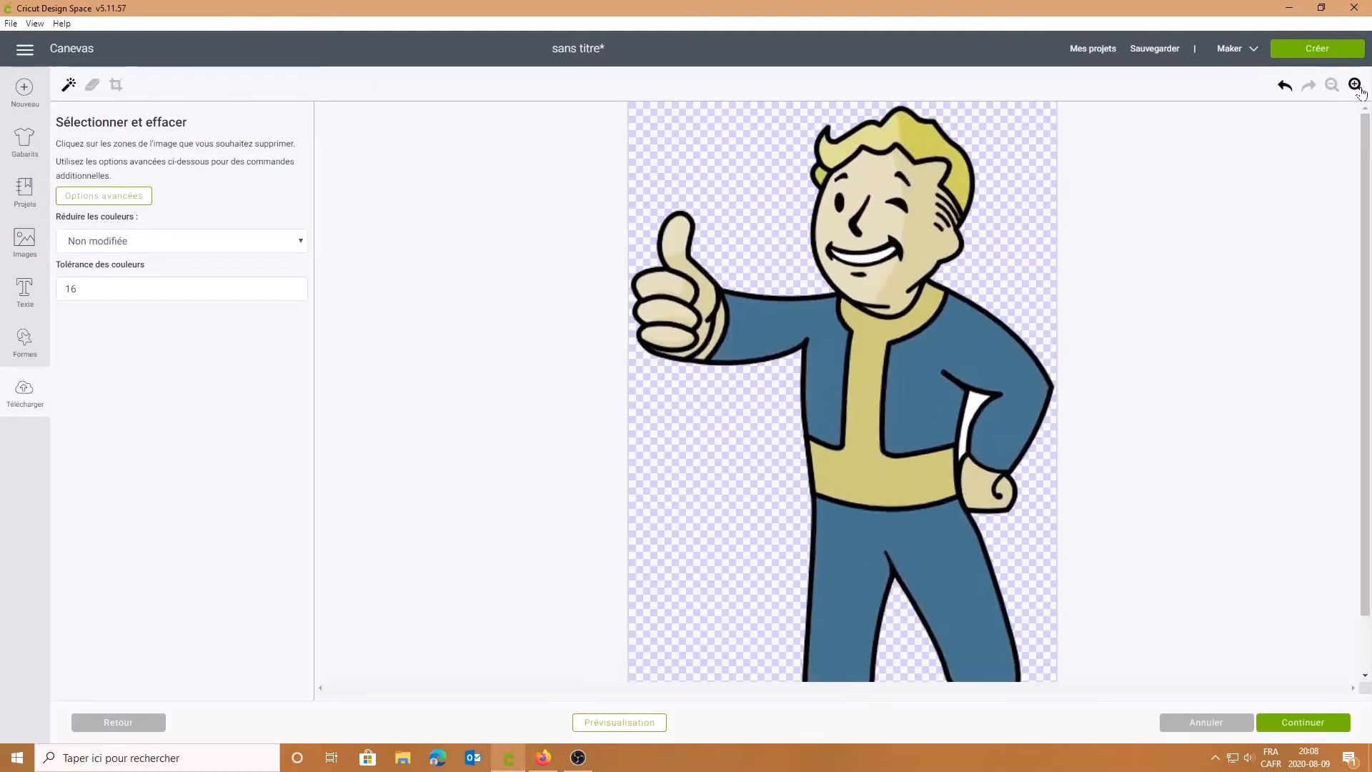
{"action": "left_click", "coordinate": [1356, 85]}
{"action": "left_click", "coordinate": [1355, 85]}
{"action": "left_click", "coordinate": [1356, 85]}
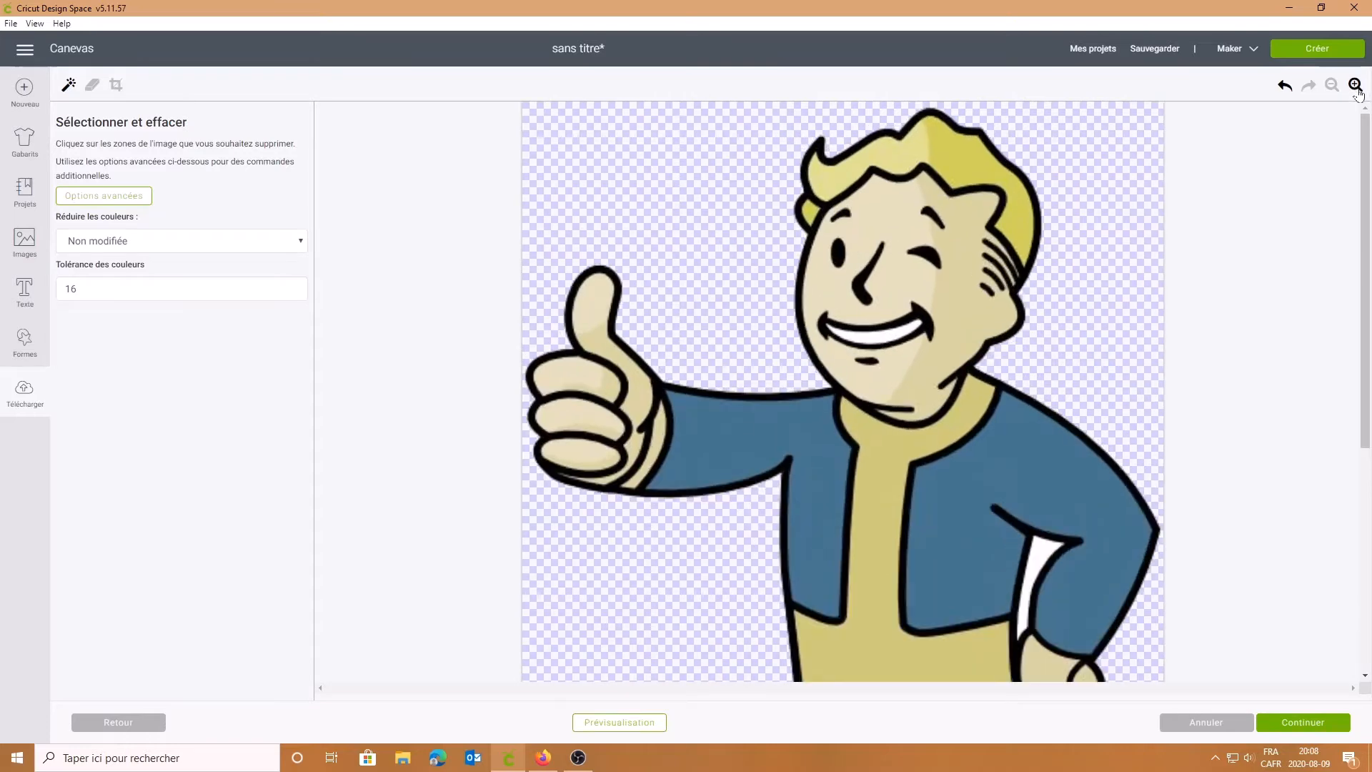
{"action": "left_click", "coordinate": [635, 724]}
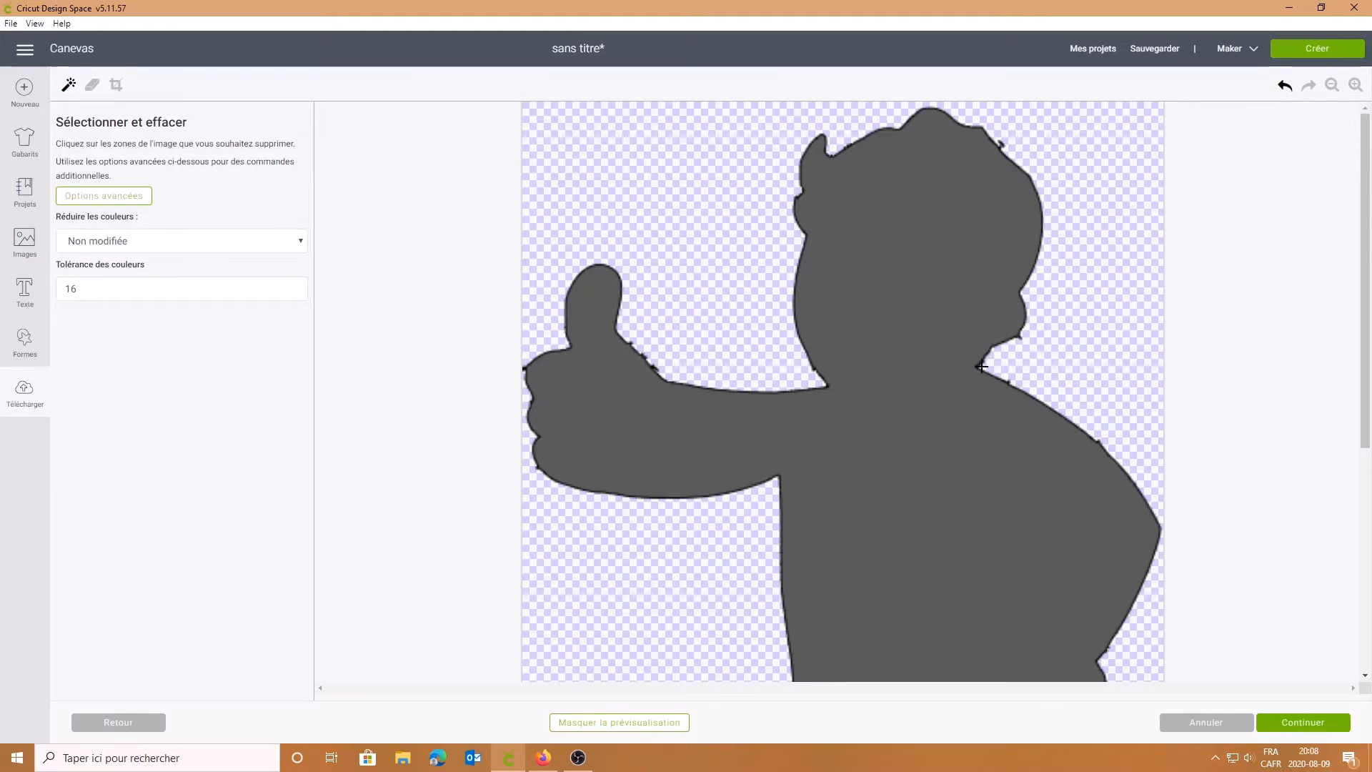
{"action": "left_click", "coordinate": [1284, 86]}
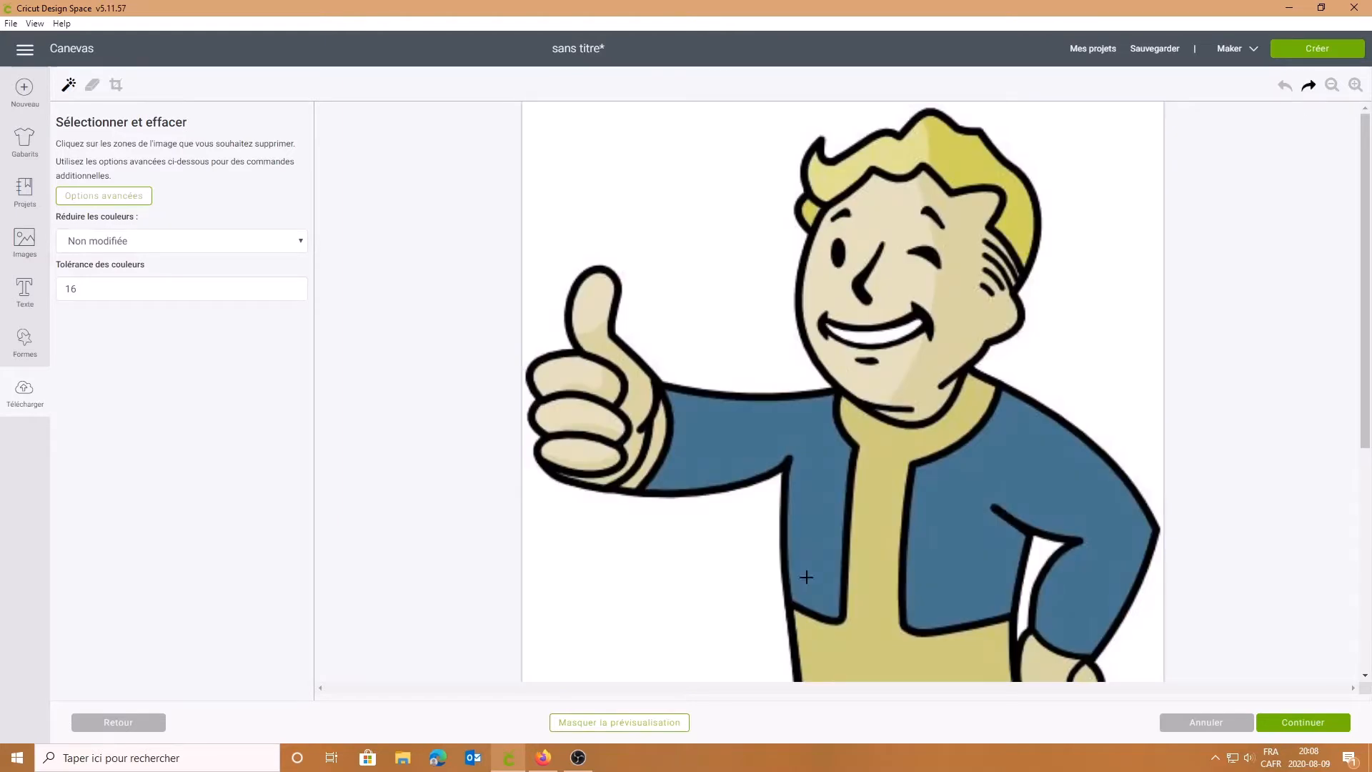
Step: Try erasing the white background and the teeth at colour tolerance 35, and inspect the silhouette's edges in the preview
{"action": "left_click", "coordinate": [1330, 86]}
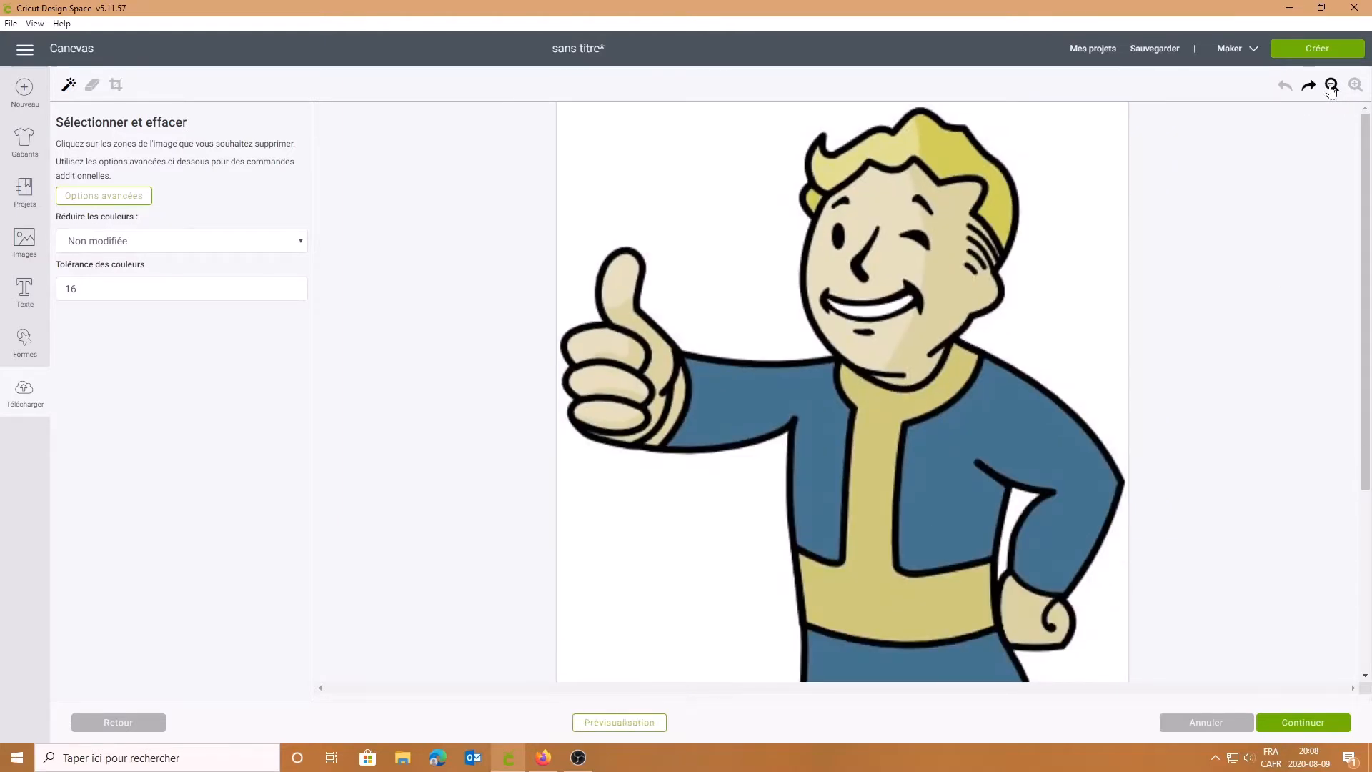
{"action": "left_click", "coordinate": [1330, 86]}
{"action": "left_click", "coordinate": [1330, 86]}
{"action": "left_click", "coordinate": [1330, 86]}
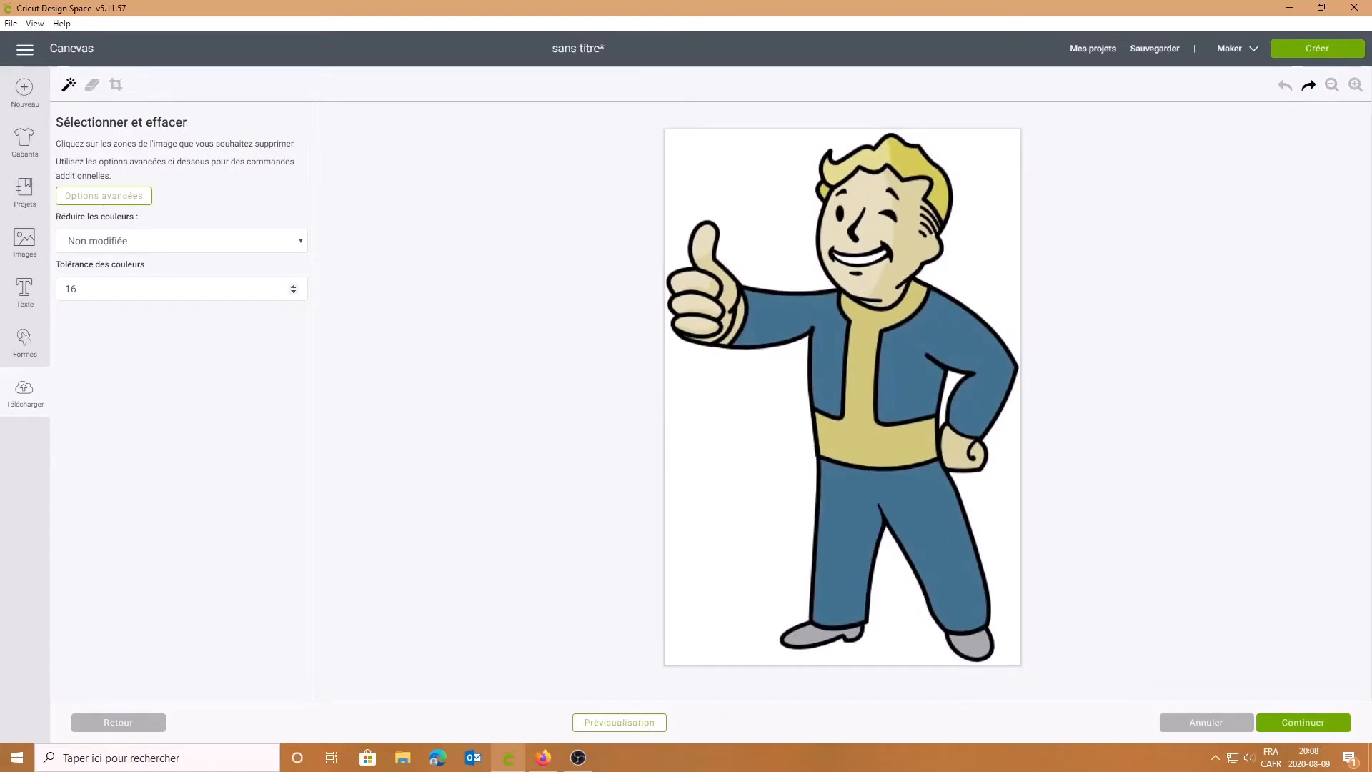
{"action": "left_click", "coordinate": [213, 280]}
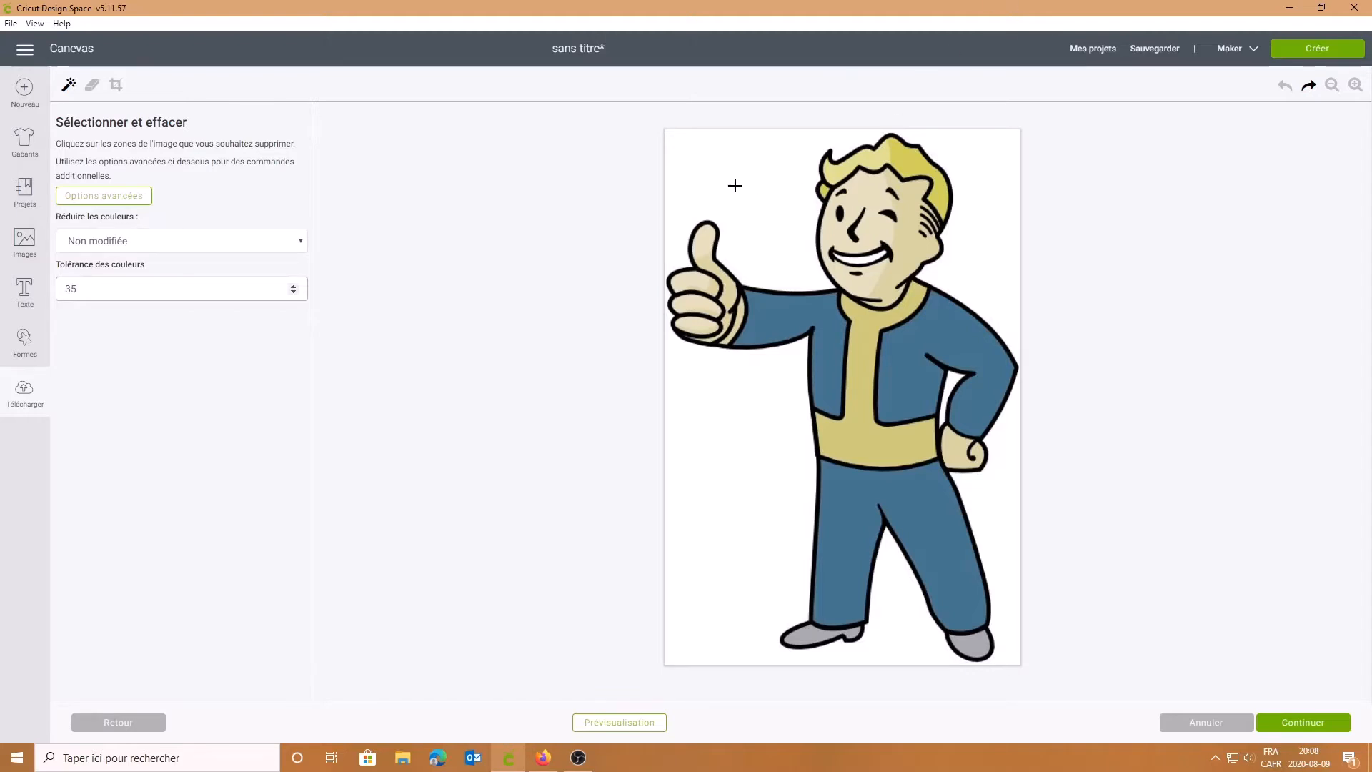
{"action": "left_click", "coordinate": [735, 185]}
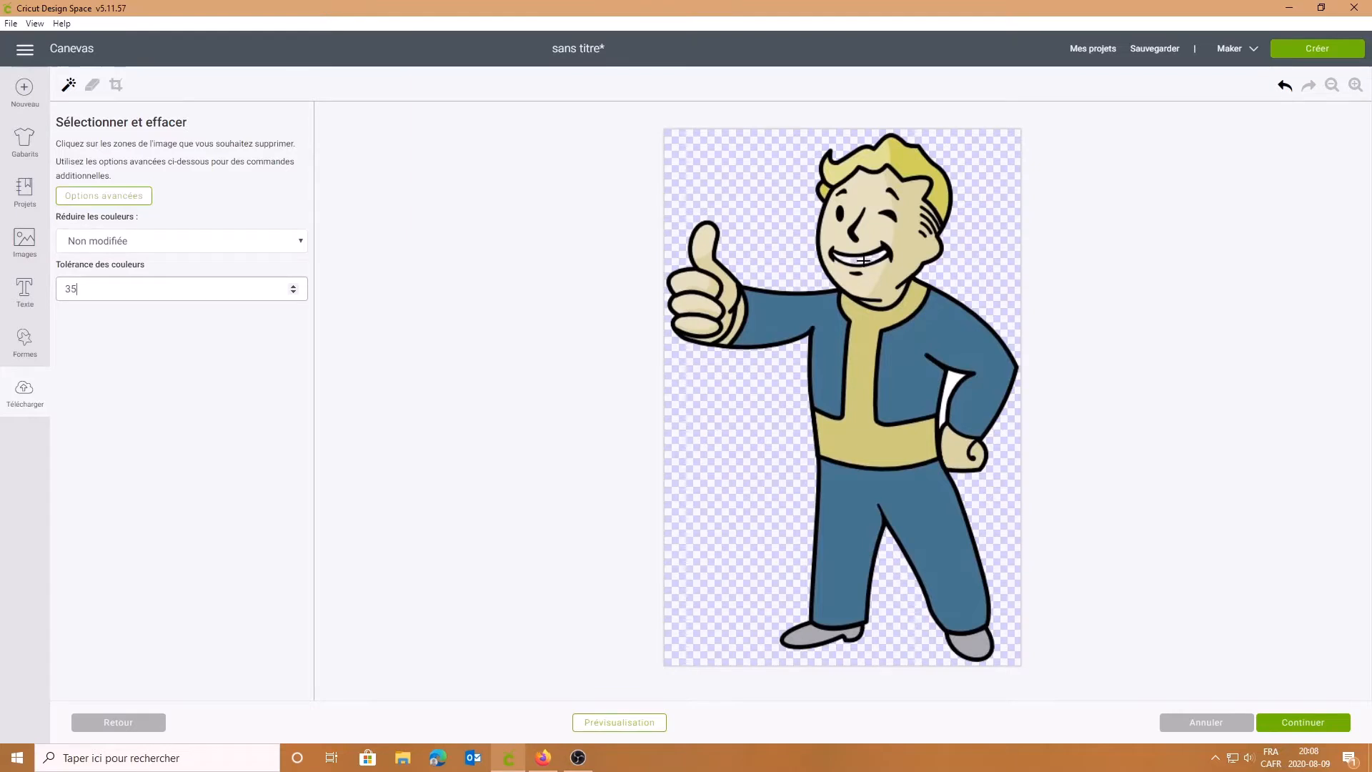
{"action": "left_click", "coordinate": [630, 725]}
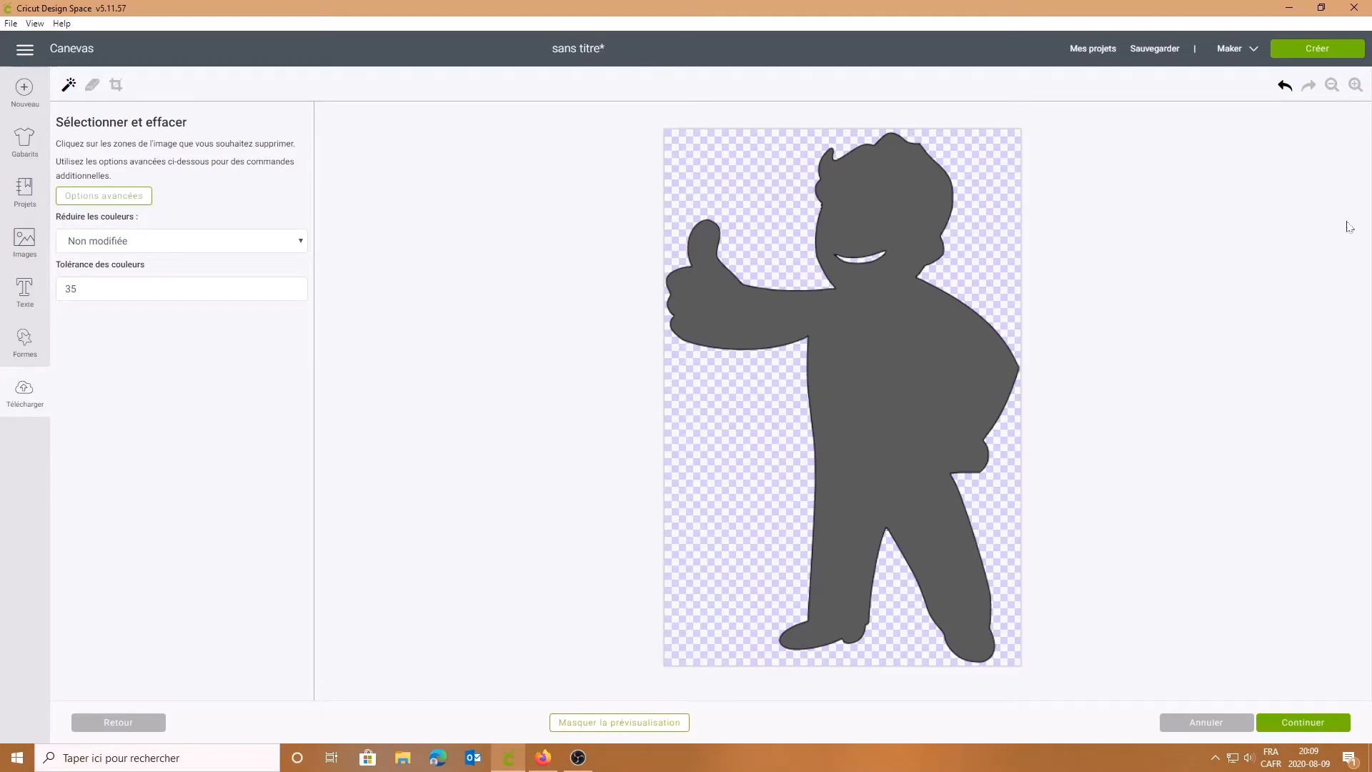
{"action": "left_click", "coordinate": [1356, 85]}
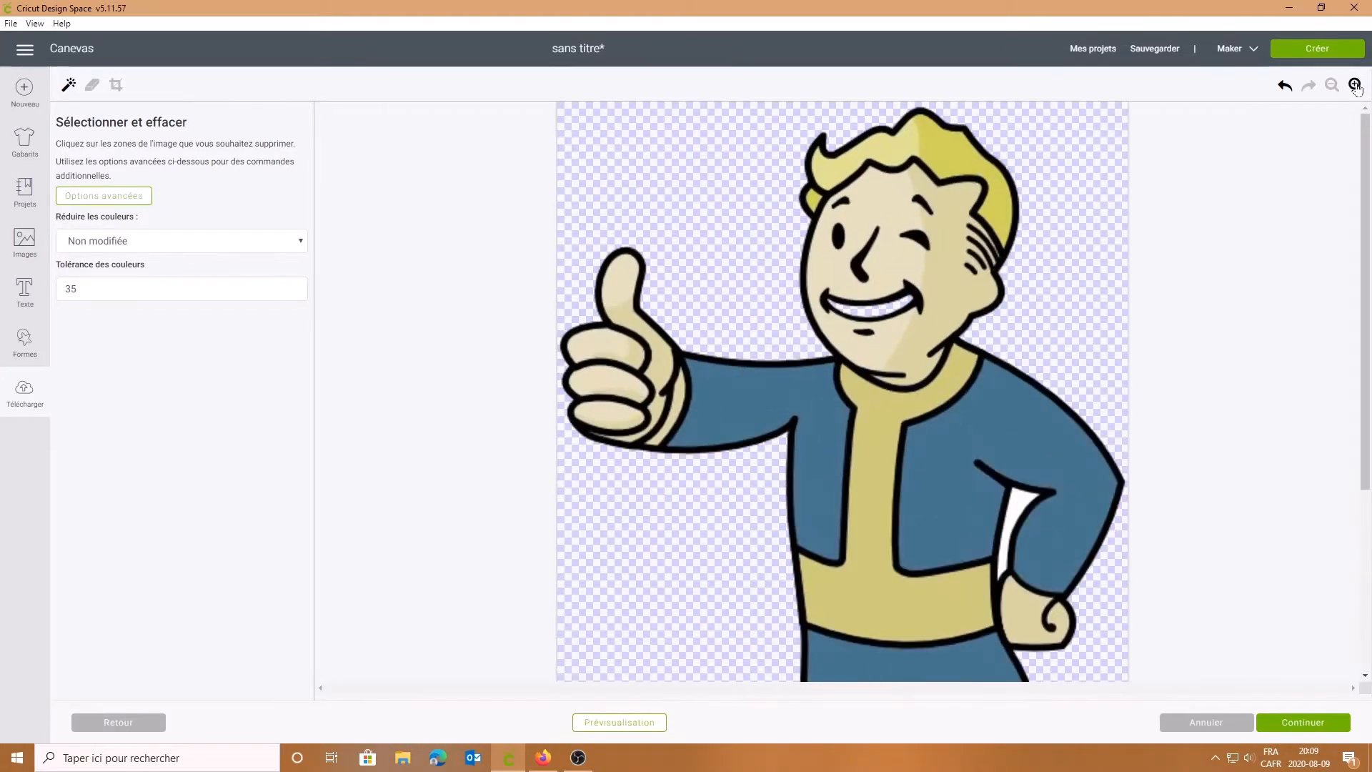
{"action": "left_click", "coordinate": [634, 722]}
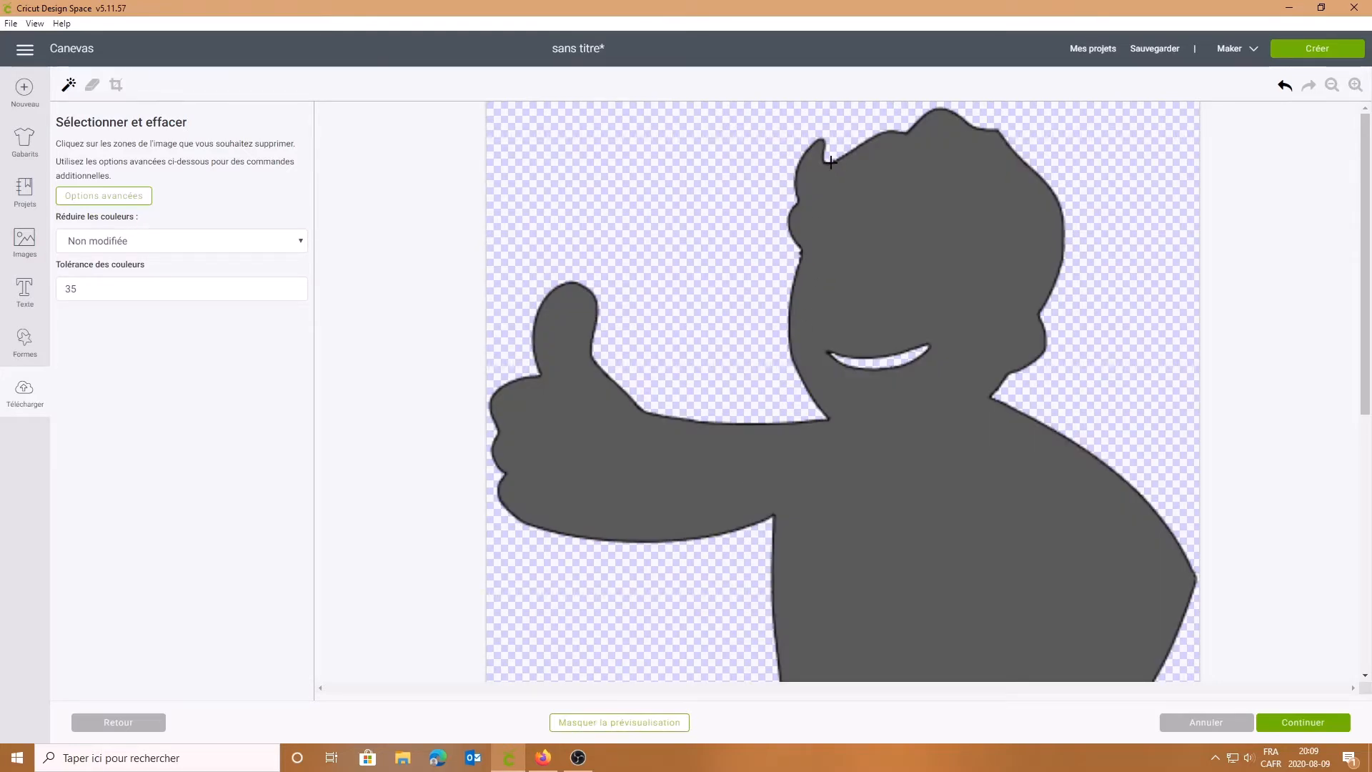
{"action": "left_click", "coordinate": [1284, 86]}
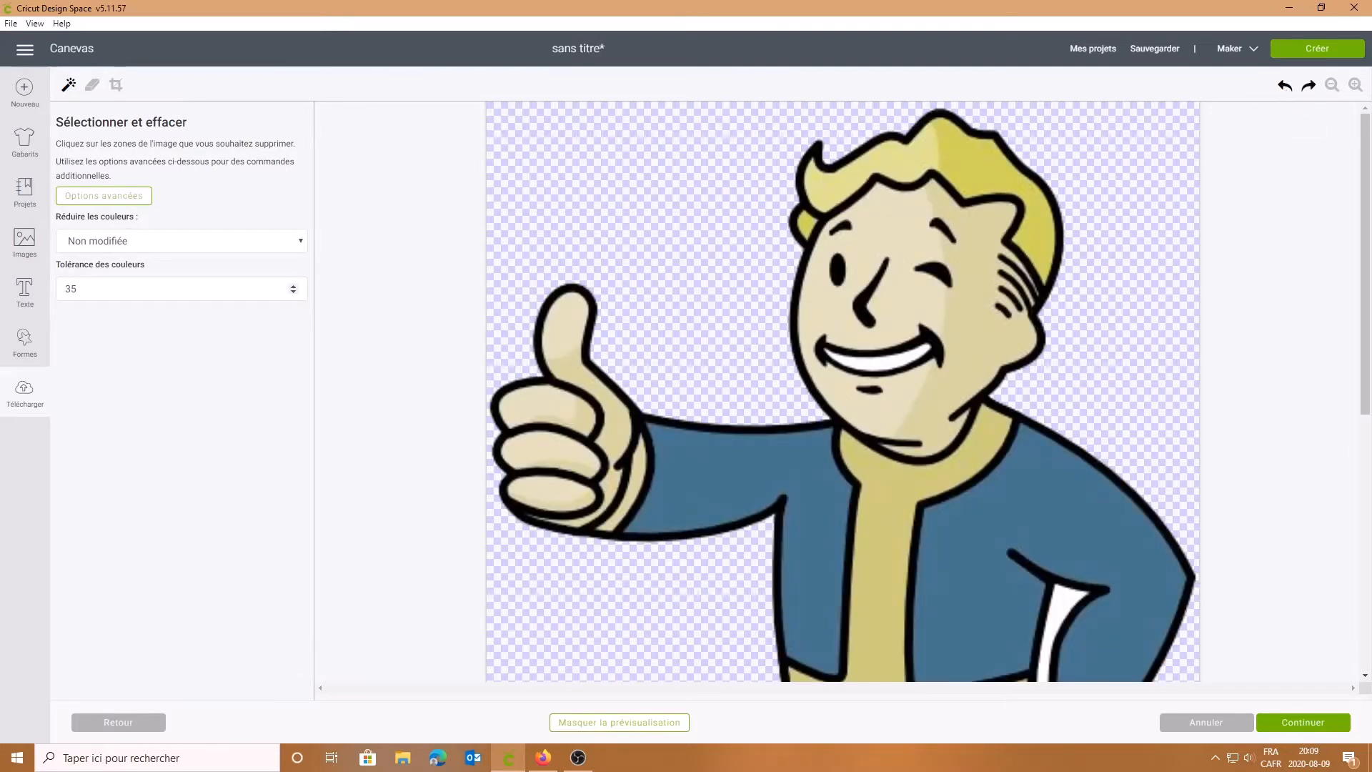
Step: Set the colour tolerance to 40, redo the white background's removal from the original image and preview the silhouette
{"action": "left_click_drag", "start_coordinate": [84, 289], "coordinate": [29, 293]}
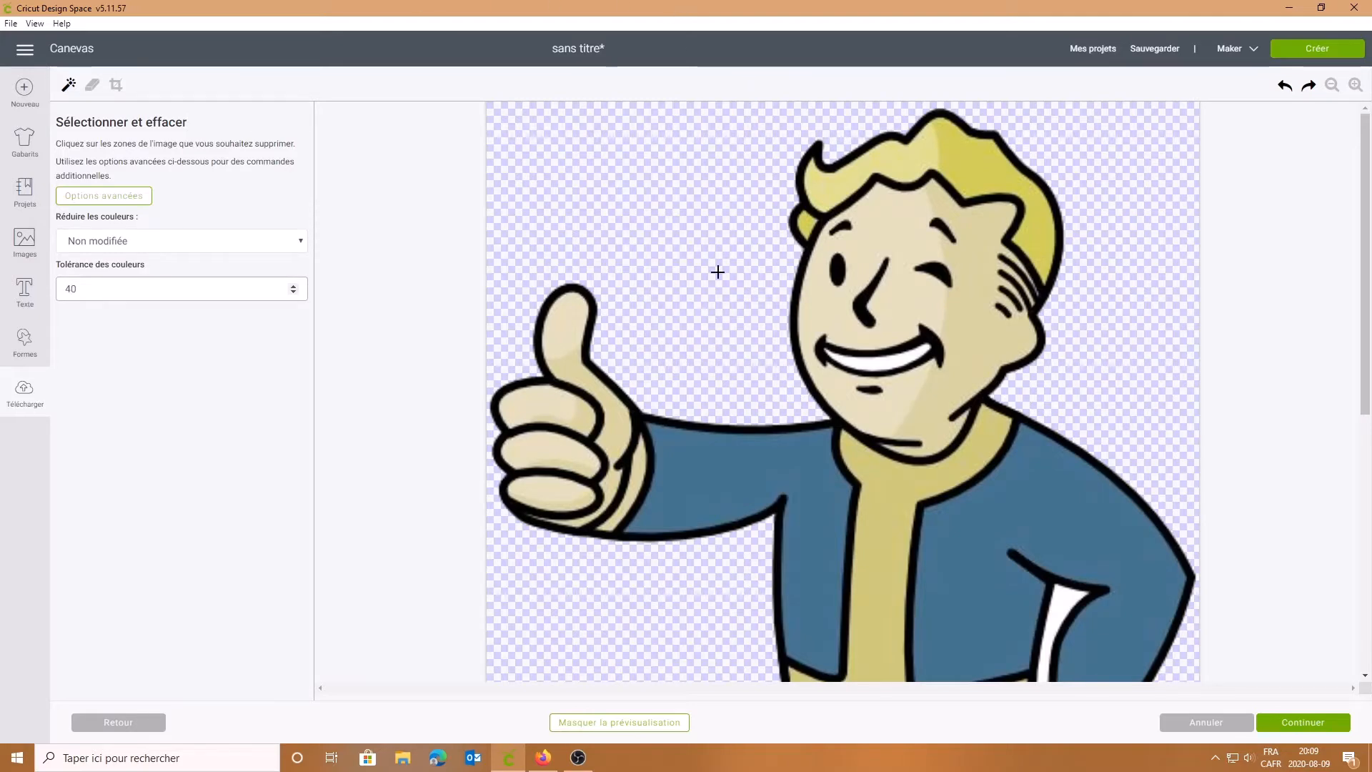
{"action": "left_click", "coordinate": [1285, 87]}
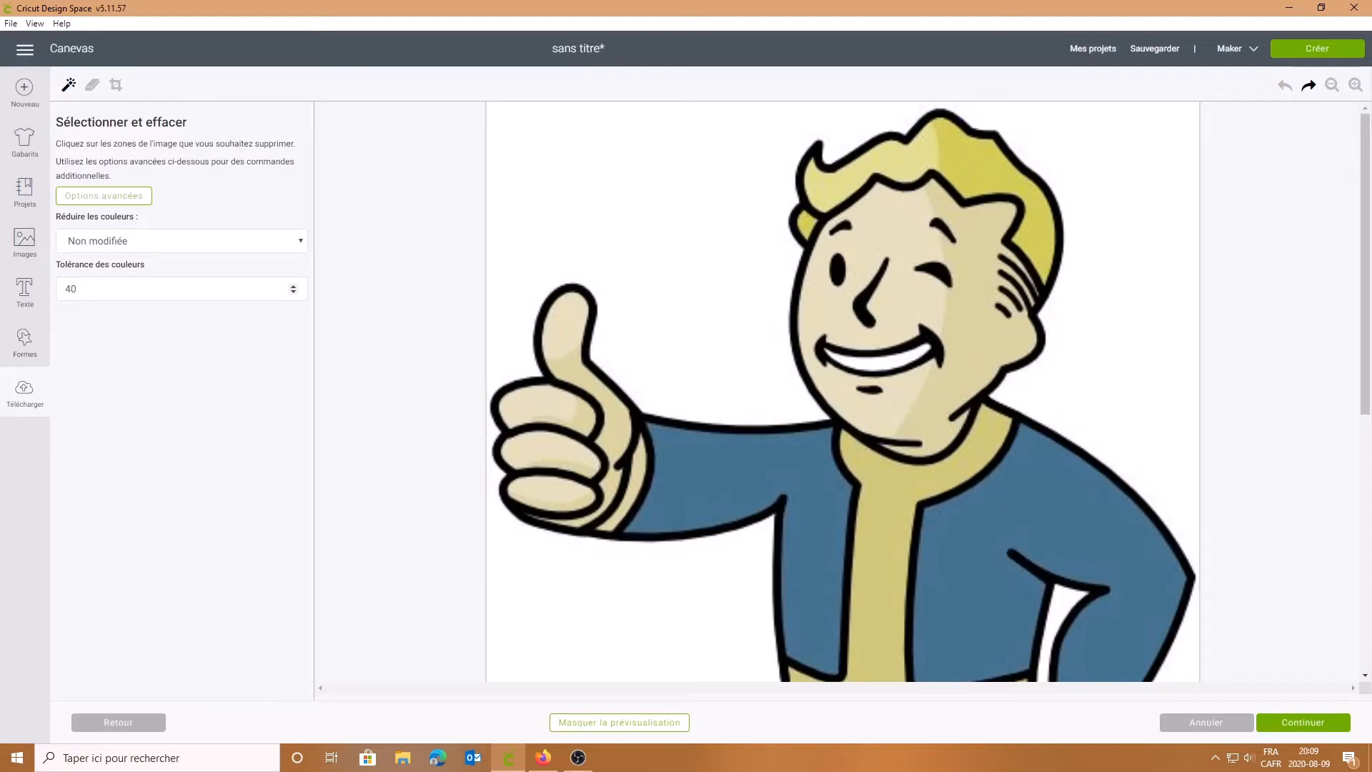
{"action": "left_click", "coordinate": [232, 284]}
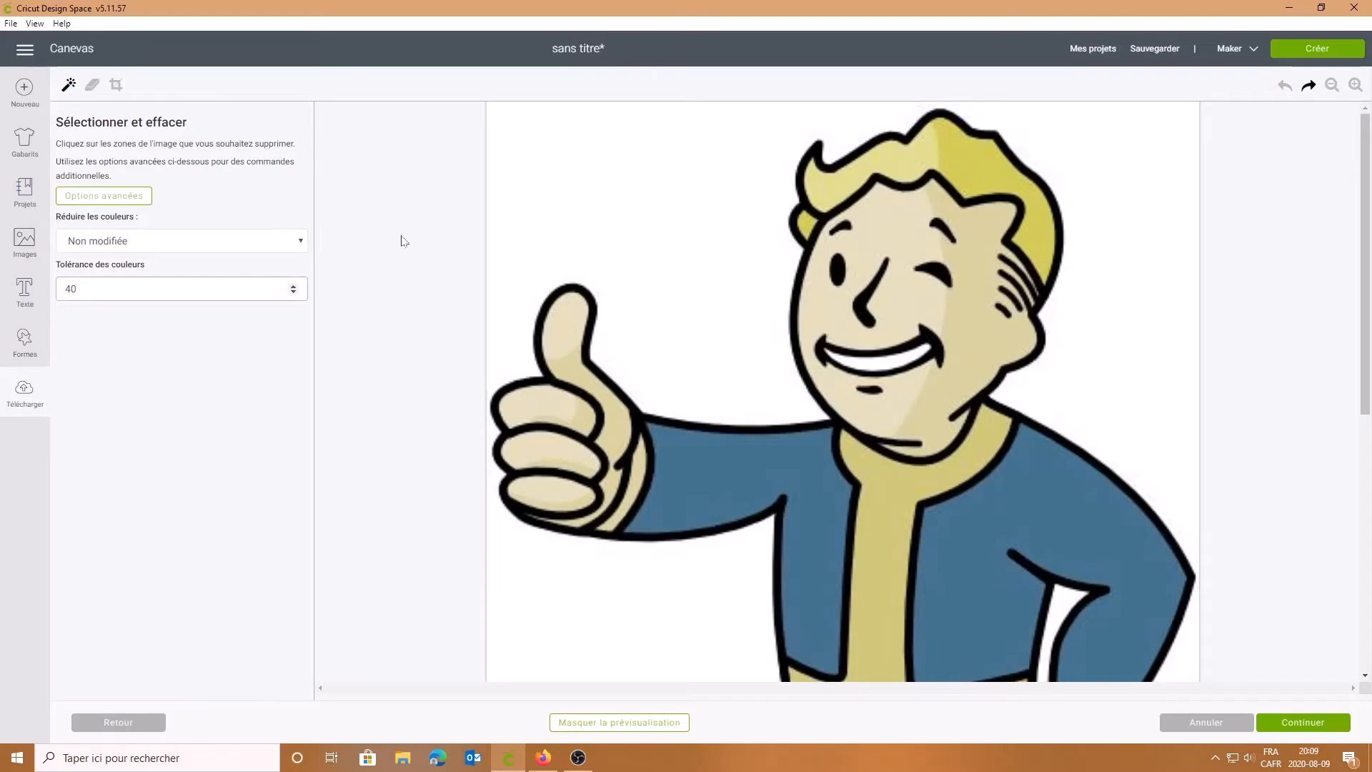
{"action": "left_click", "coordinate": [666, 254]}
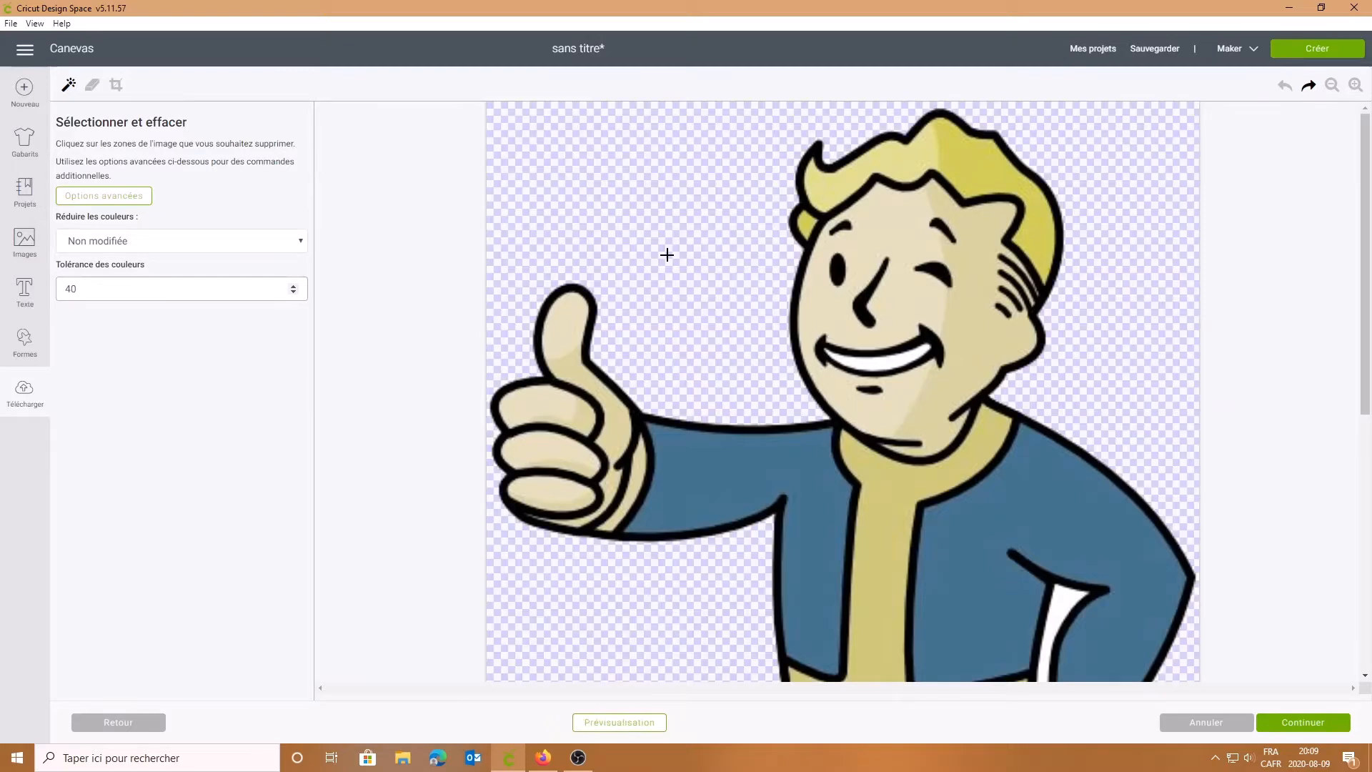
{"action": "left_click", "coordinate": [630, 723]}
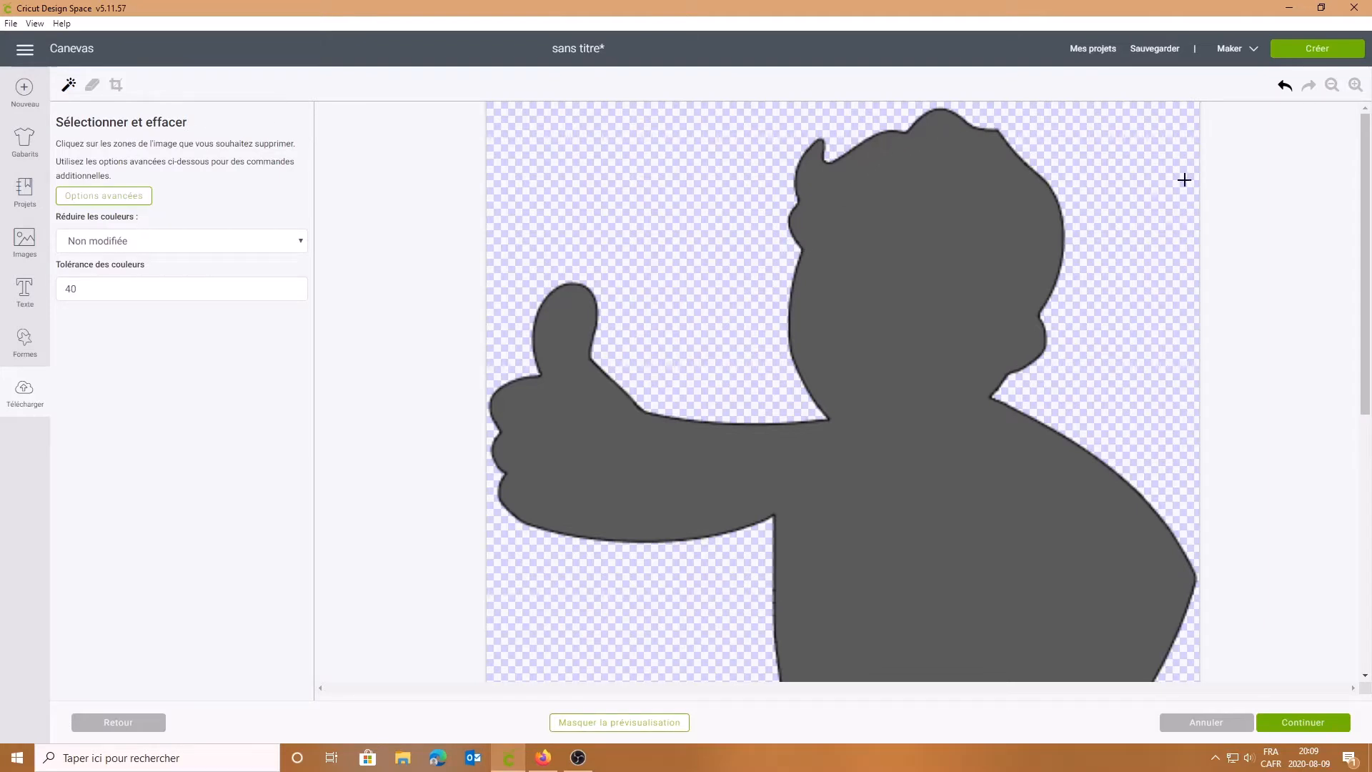
{"action": "left_click", "coordinate": [1084, 347]}
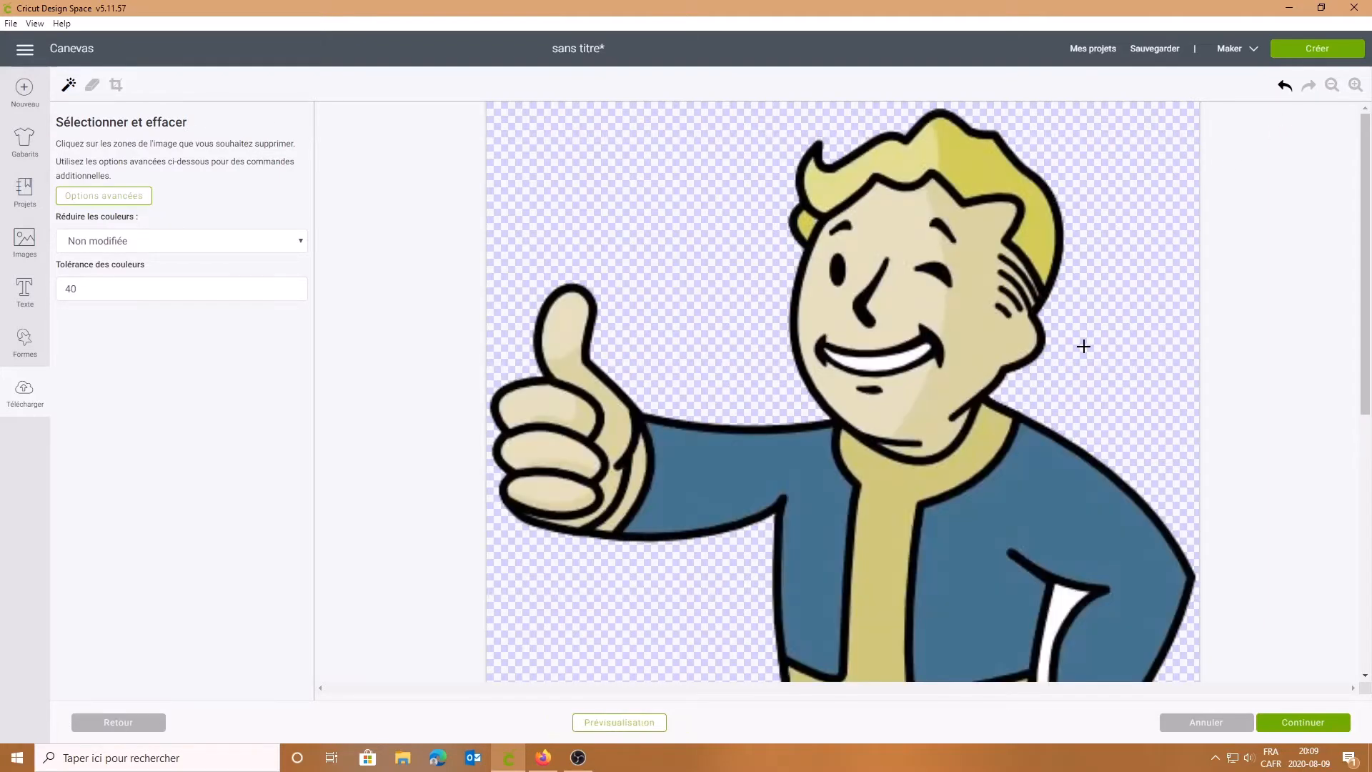
Step: Erase the white of the teeth and the white gap between the bent arm and the torso
{"action": "left_click", "coordinate": [883, 357]}
{"action": "scroll", "coordinate": [1093, 390], "scroll_direction": "down", "scroll_amount": 3}
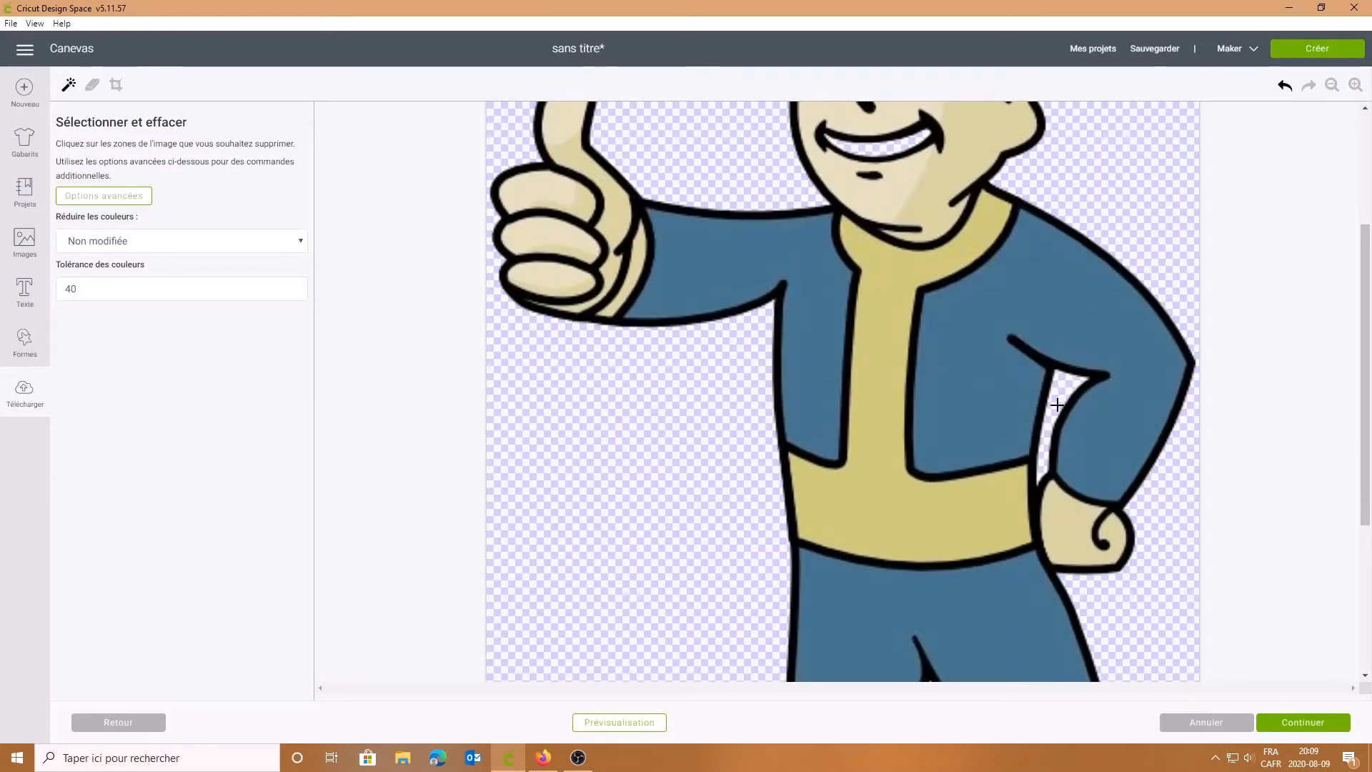
{"action": "left_click", "coordinate": [1057, 404]}
{"action": "scroll", "coordinate": [1186, 615], "scroll_direction": "up", "scroll_amount": 2}
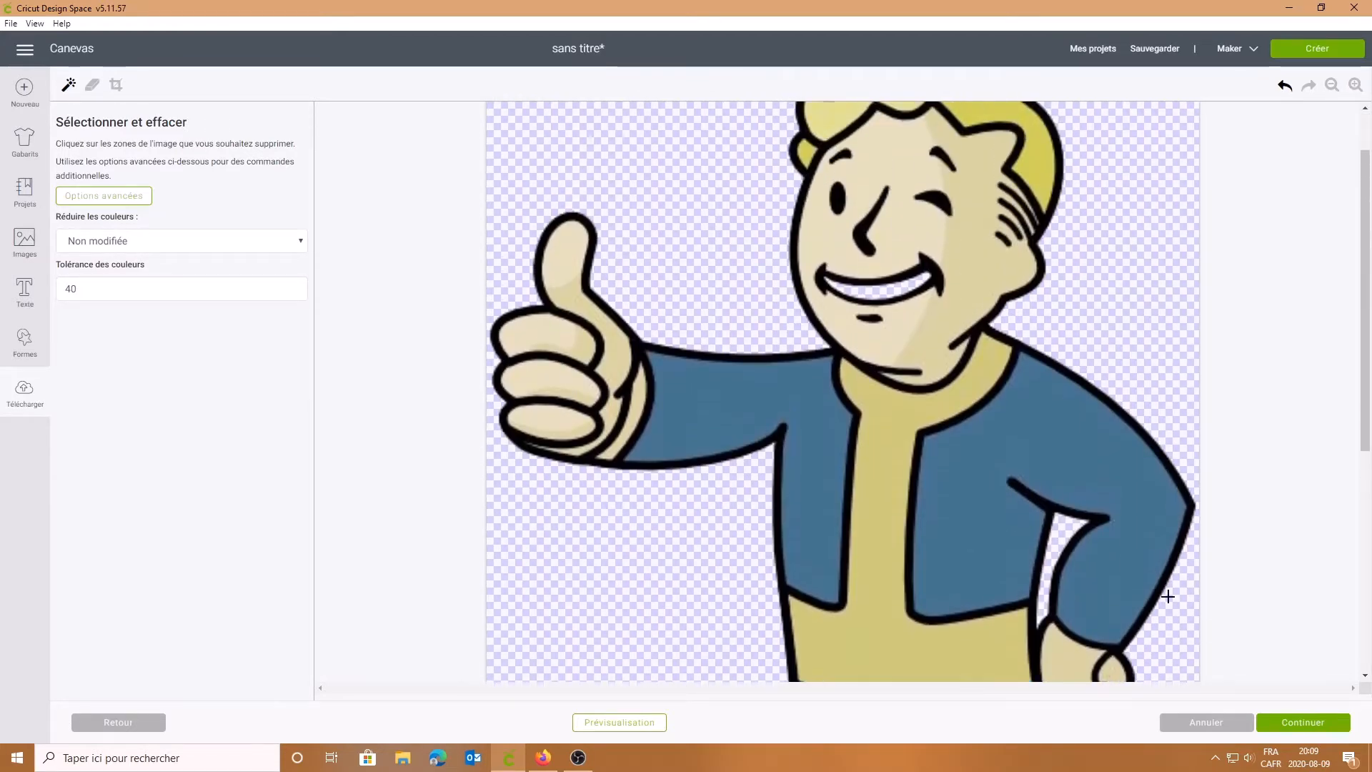
Step: Erase the skin colour from the face, both hands and every finger, plus the cuff area at the raised wrist
{"action": "left_click", "coordinate": [871, 165]}
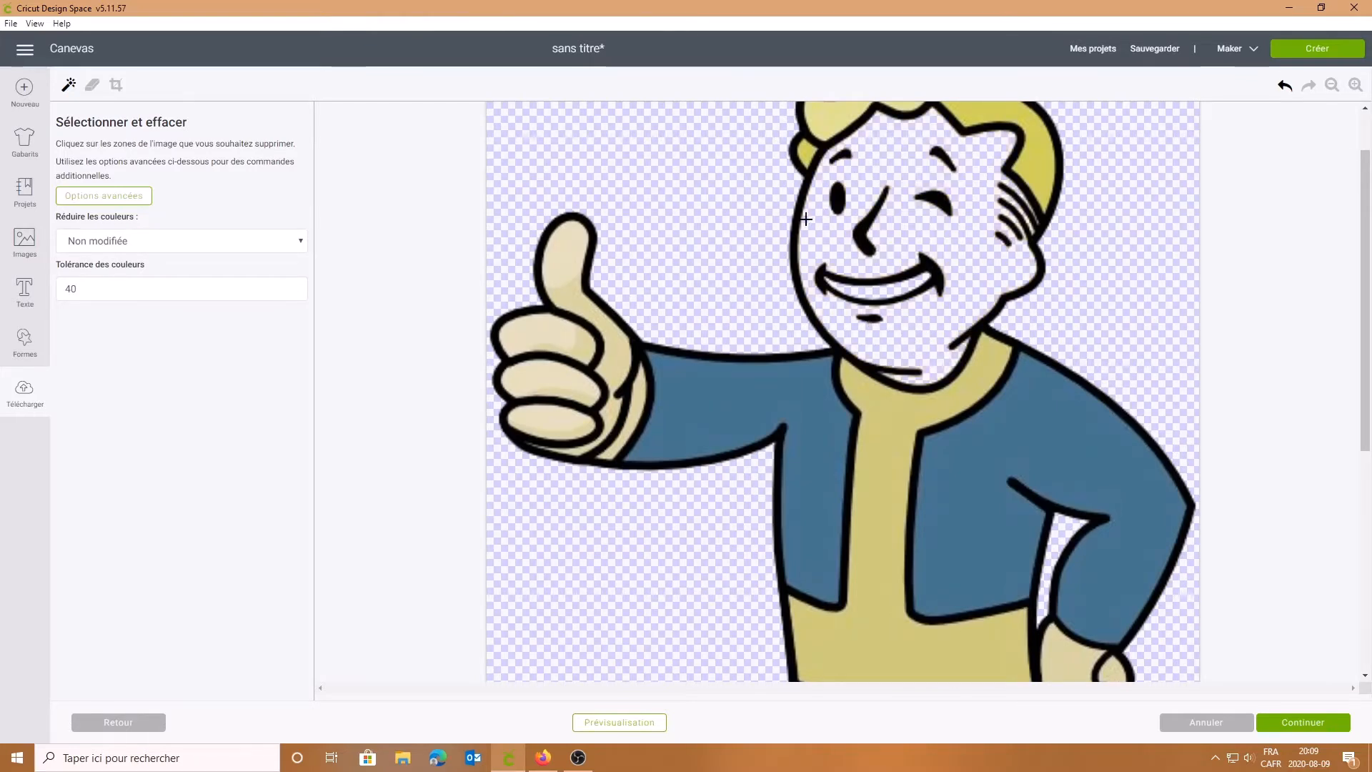
{"action": "left_click", "coordinate": [605, 372]}
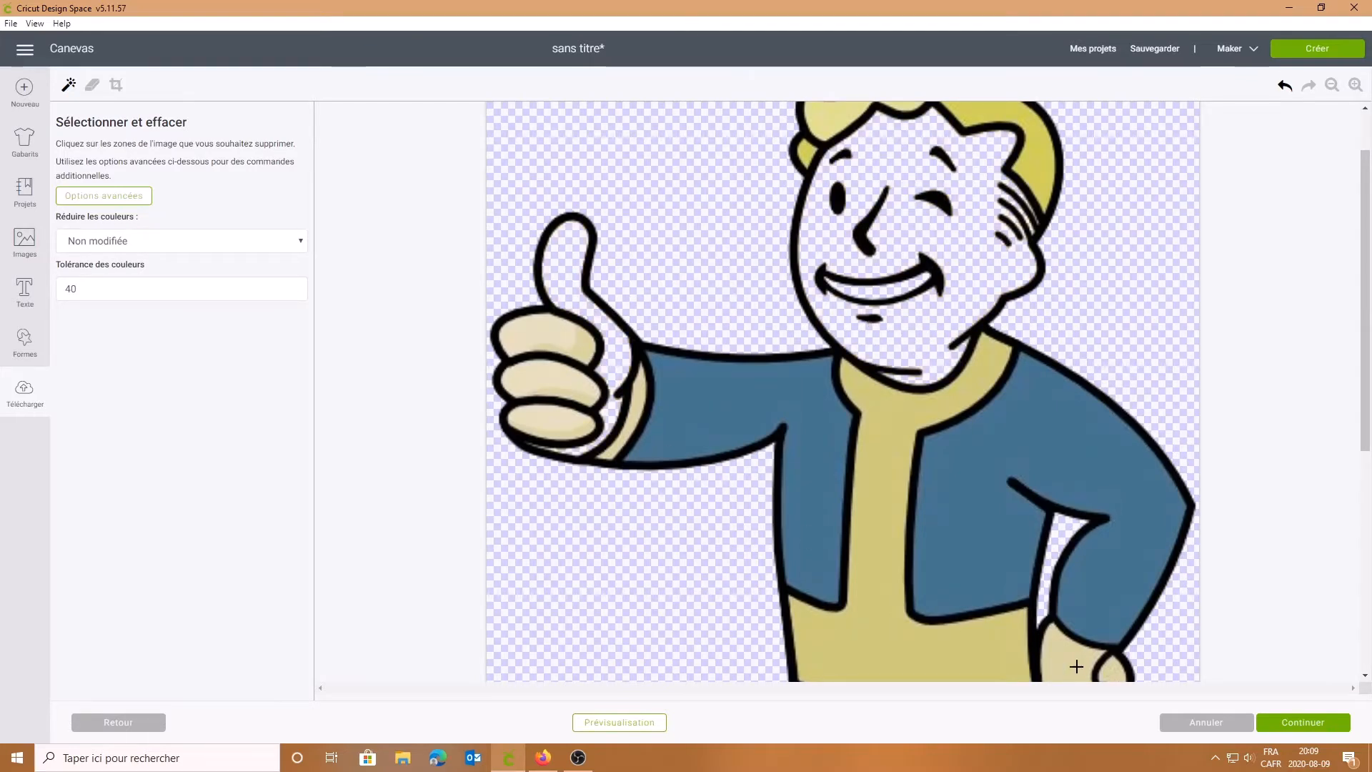
{"action": "left_click", "coordinate": [1075, 666]}
{"action": "left_click", "coordinate": [539, 374]}
{"action": "left_click", "coordinate": [551, 349]}
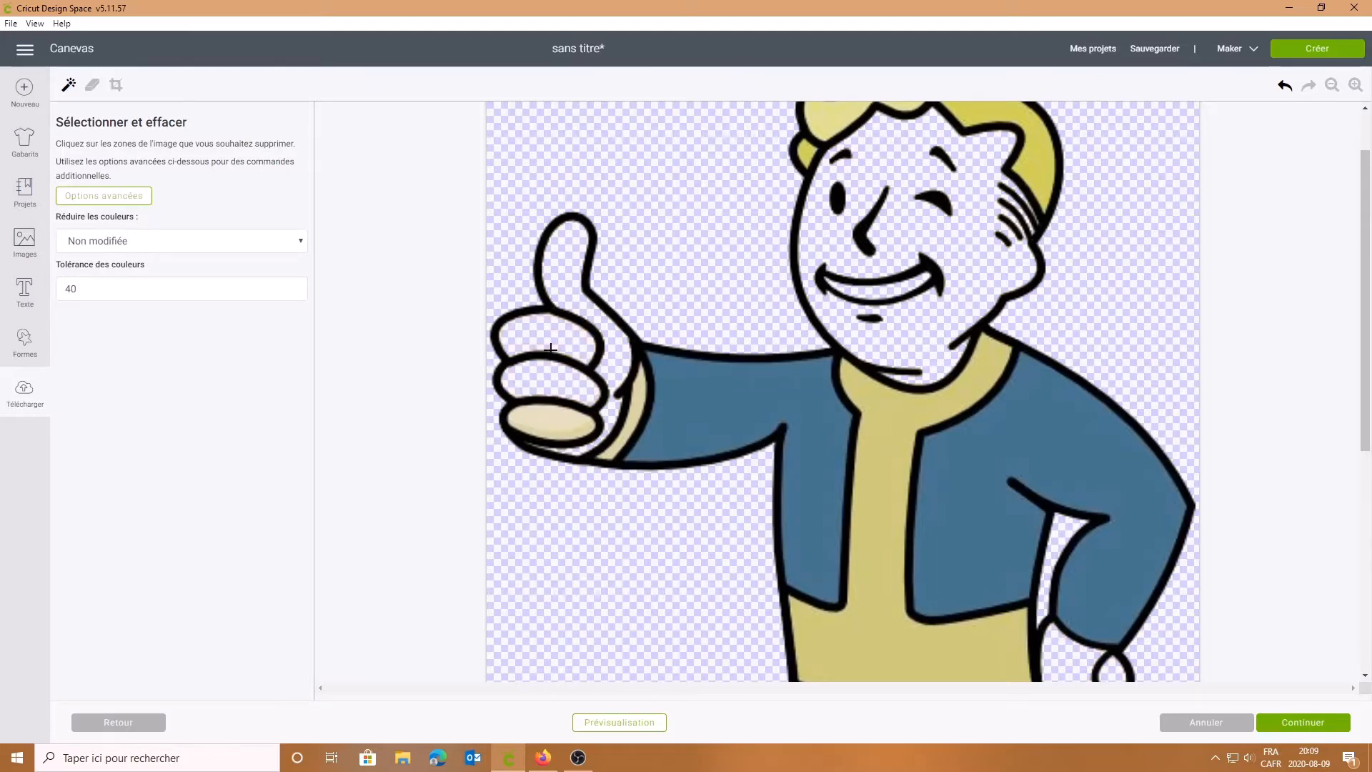
{"action": "left_click", "coordinate": [558, 427]}
{"action": "left_click", "coordinate": [643, 398]}
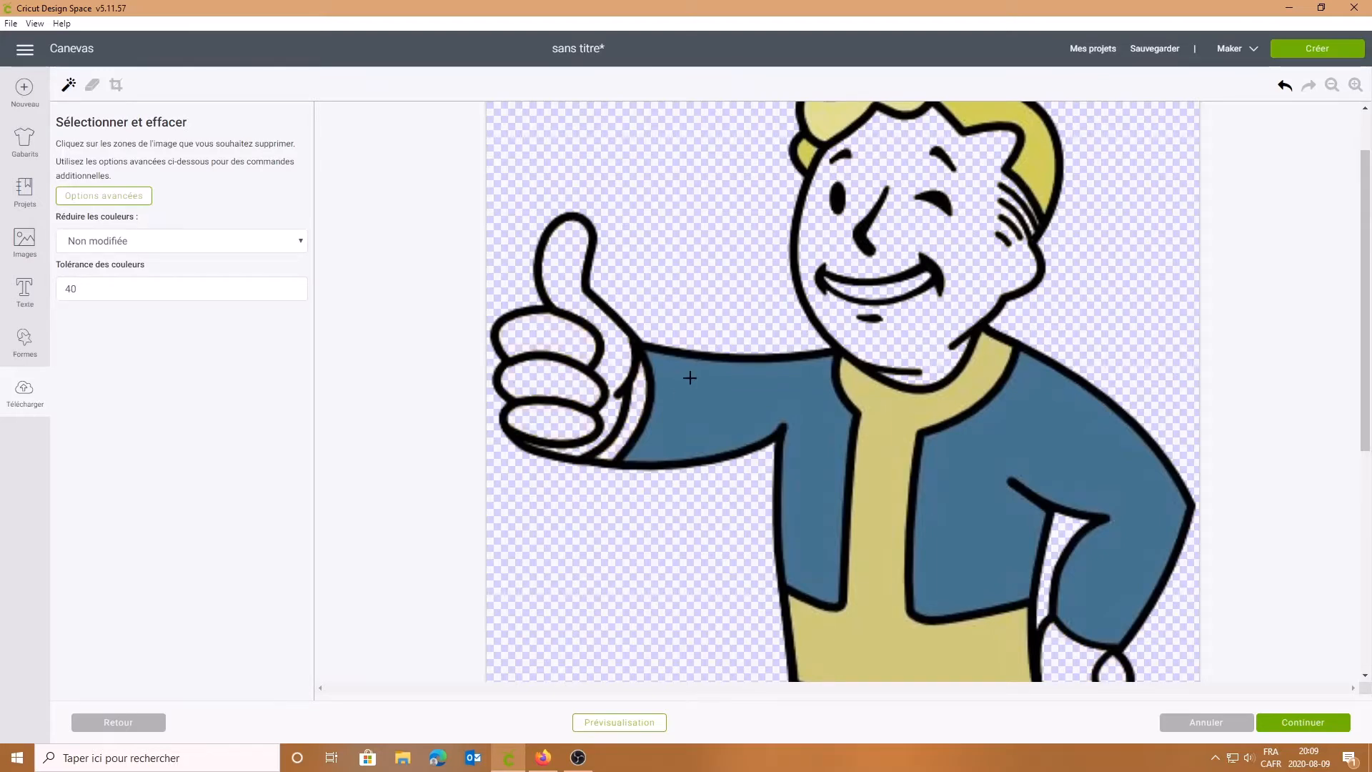
Step: Erase the yellow fill of the shirt and the grey fill of both shoes
{"action": "left_click", "coordinate": [888, 414]}
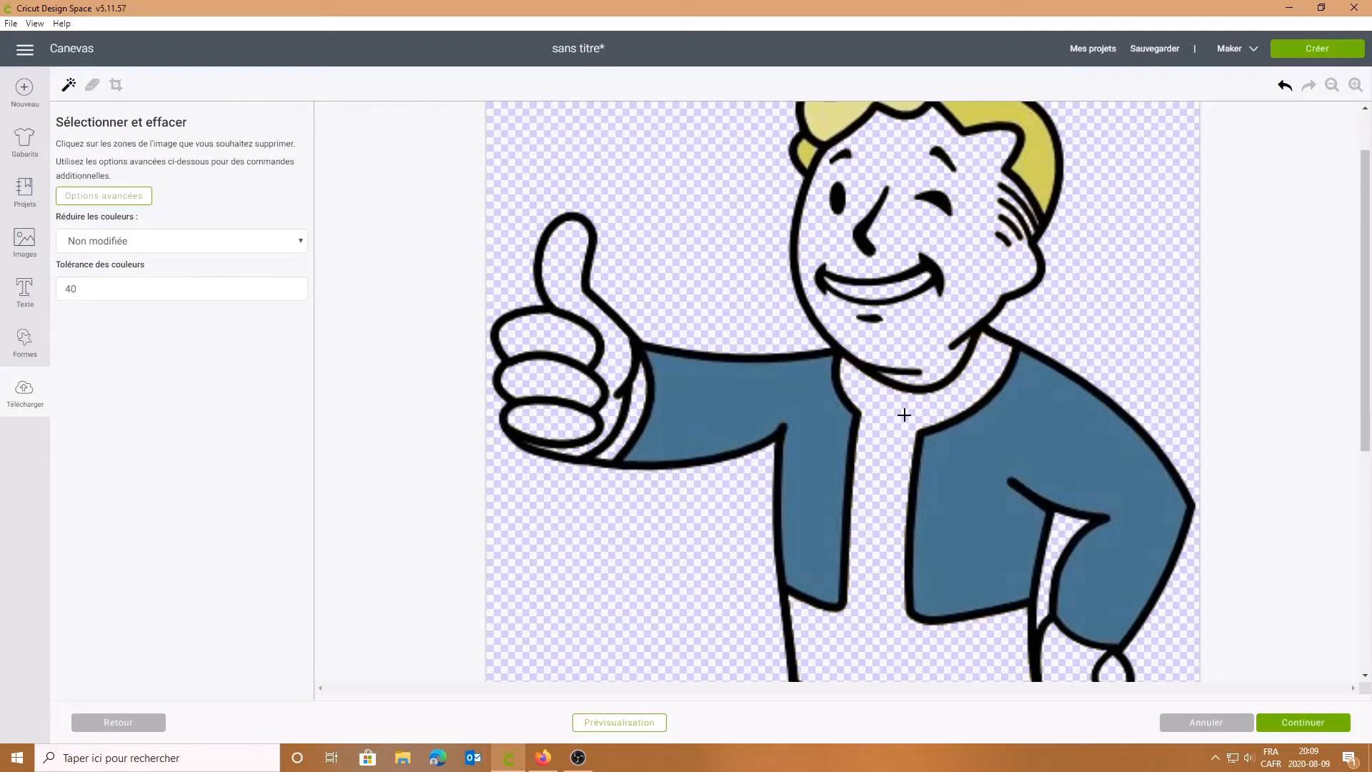
{"action": "scroll", "coordinate": [902, 411], "scroll_direction": "down", "scroll_amount": 5}
{"action": "scroll", "coordinate": [898, 412], "scroll_direction": "down", "scroll_amount": 1}
{"action": "left_click", "coordinate": [754, 633]}
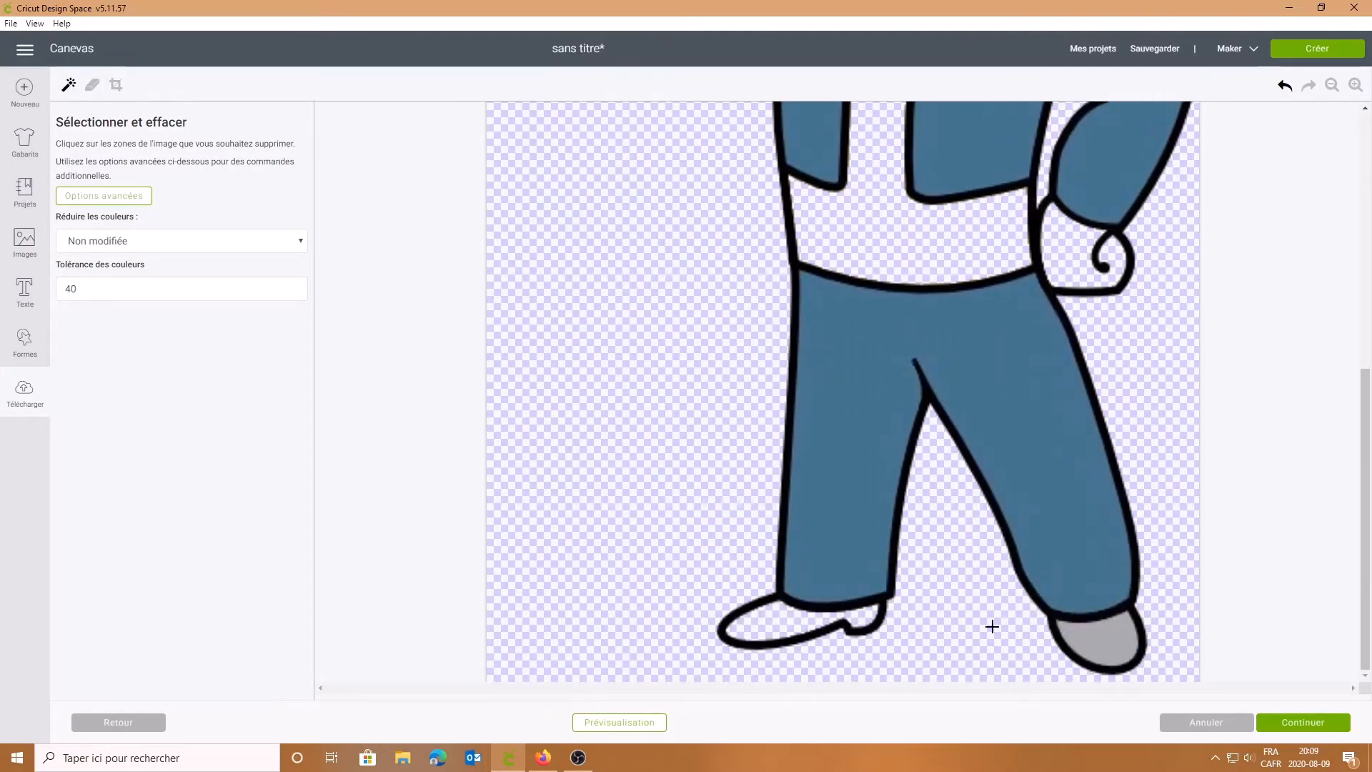
{"action": "left_click", "coordinate": [1098, 635]}
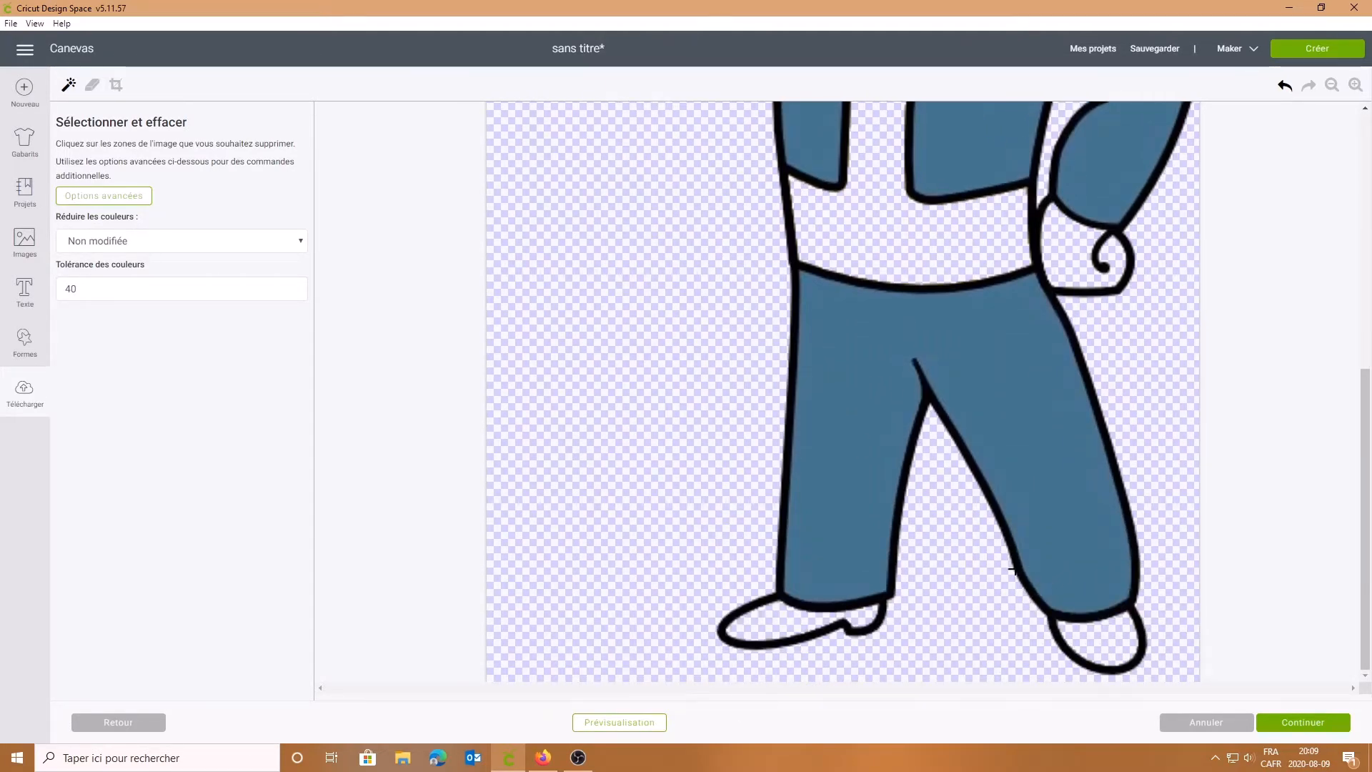
Step: Try erasing the yellow fill of the hair and the small tuft beside the face at colour tolerance 40
{"action": "scroll", "coordinate": [1090, 436], "scroll_direction": "up", "scroll_amount": 8}
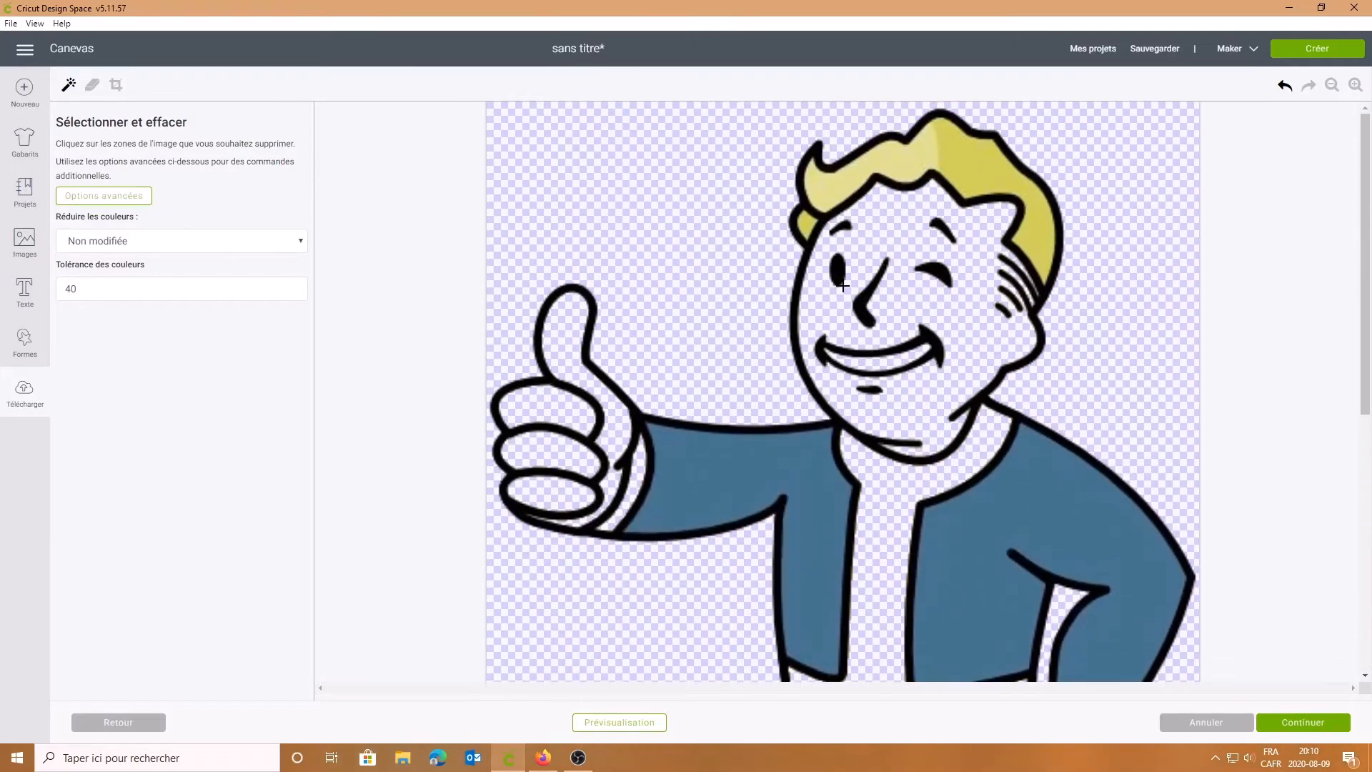
{"action": "left_click", "coordinate": [1333, 86]}
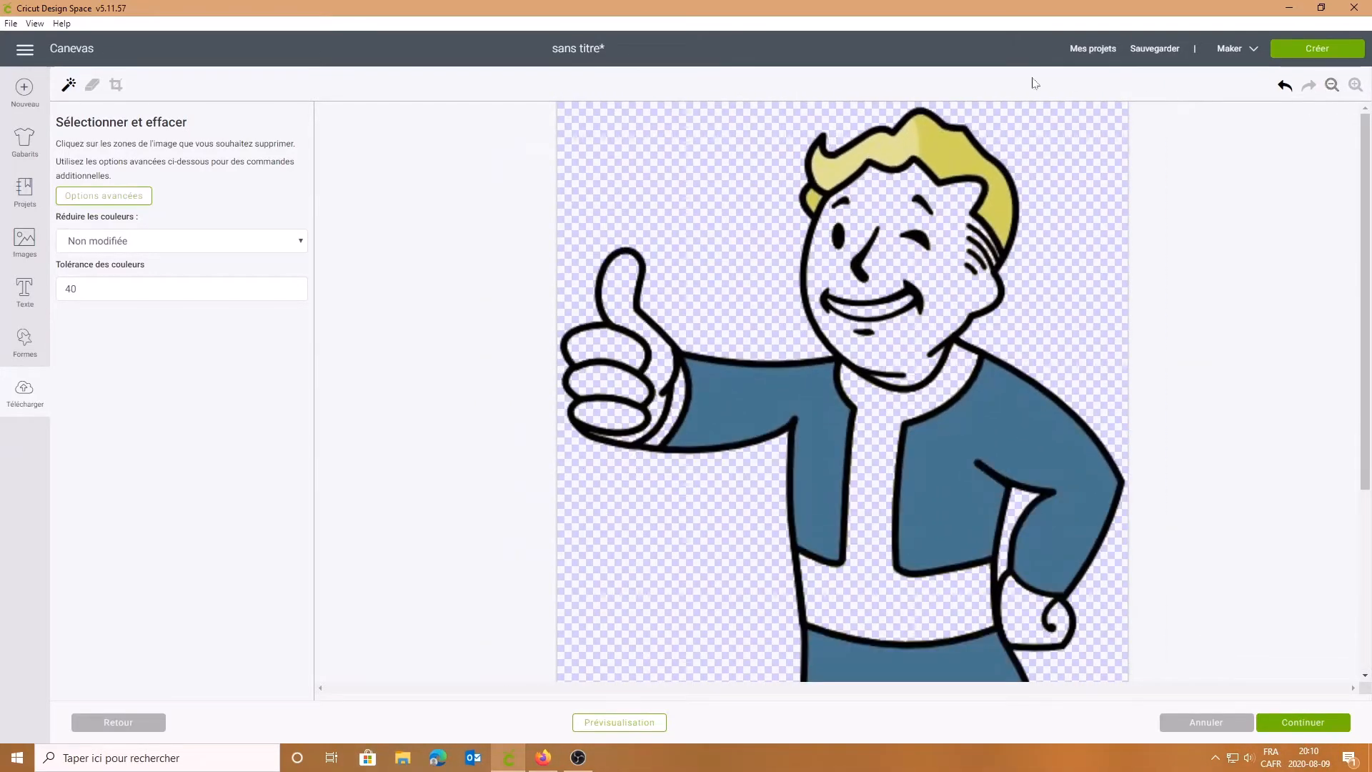
{"action": "left_click", "coordinate": [926, 150]}
{"action": "left_click", "coordinate": [806, 202]}
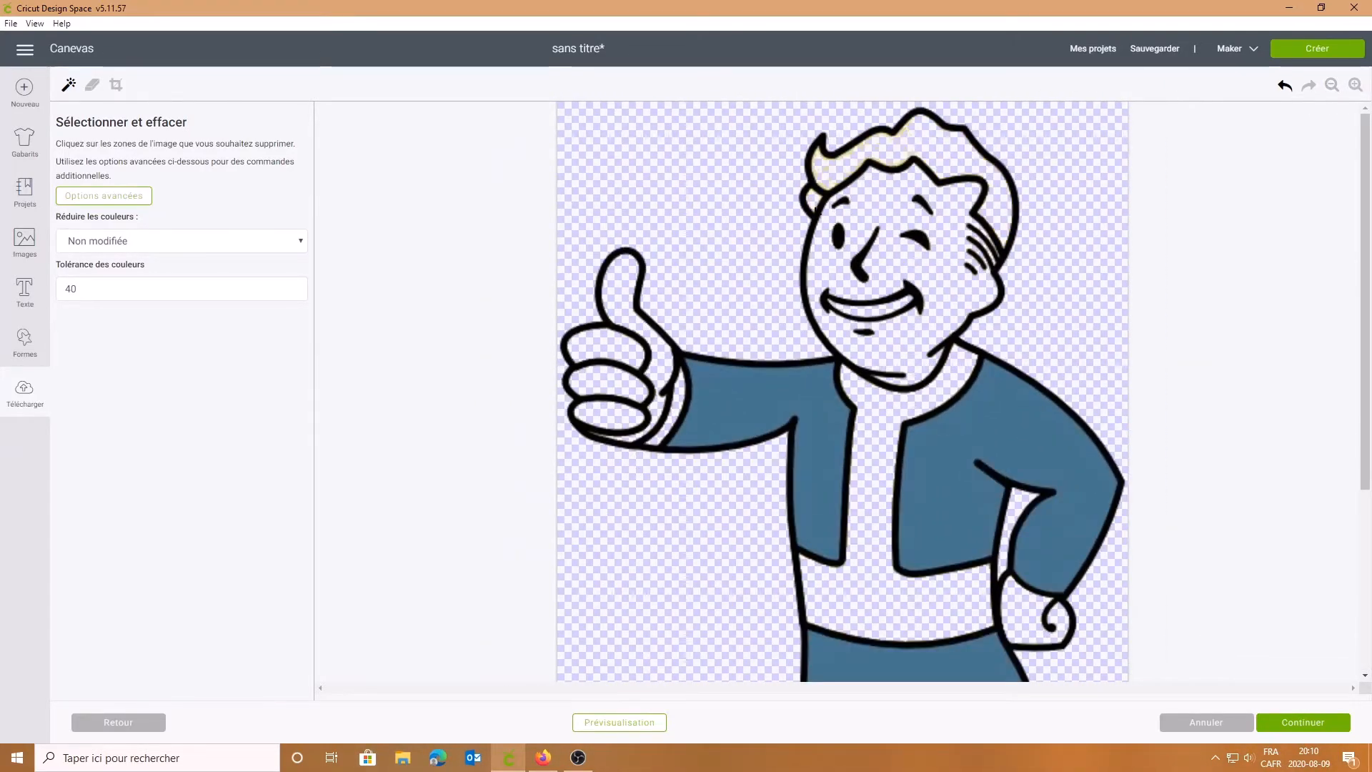
Step: Try erasing the black body outline and the eyes, eyebrows, nose, mouth and ear lines at colour tolerance 40
{"action": "left_click", "coordinate": [844, 238]}
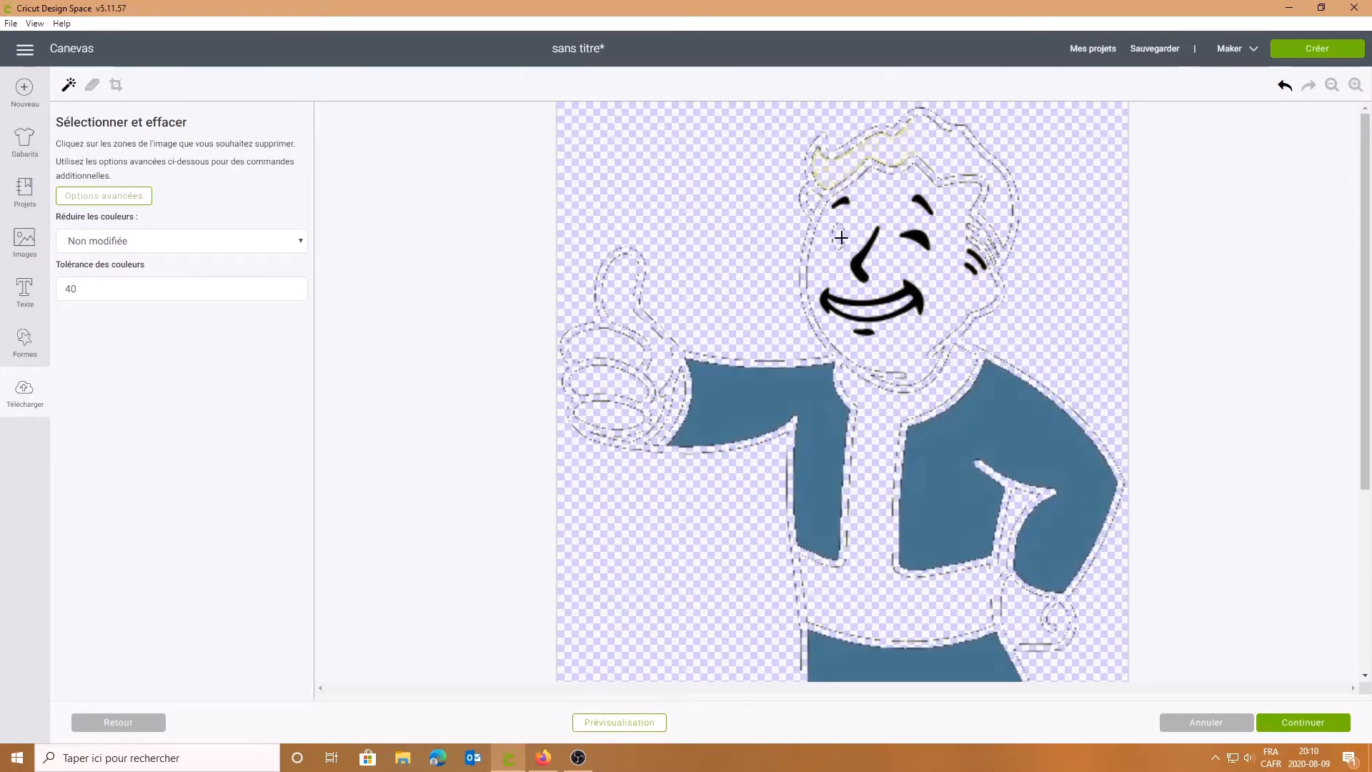
{"action": "left_click", "coordinate": [841, 206]}
{"action": "left_click", "coordinate": [868, 242]}
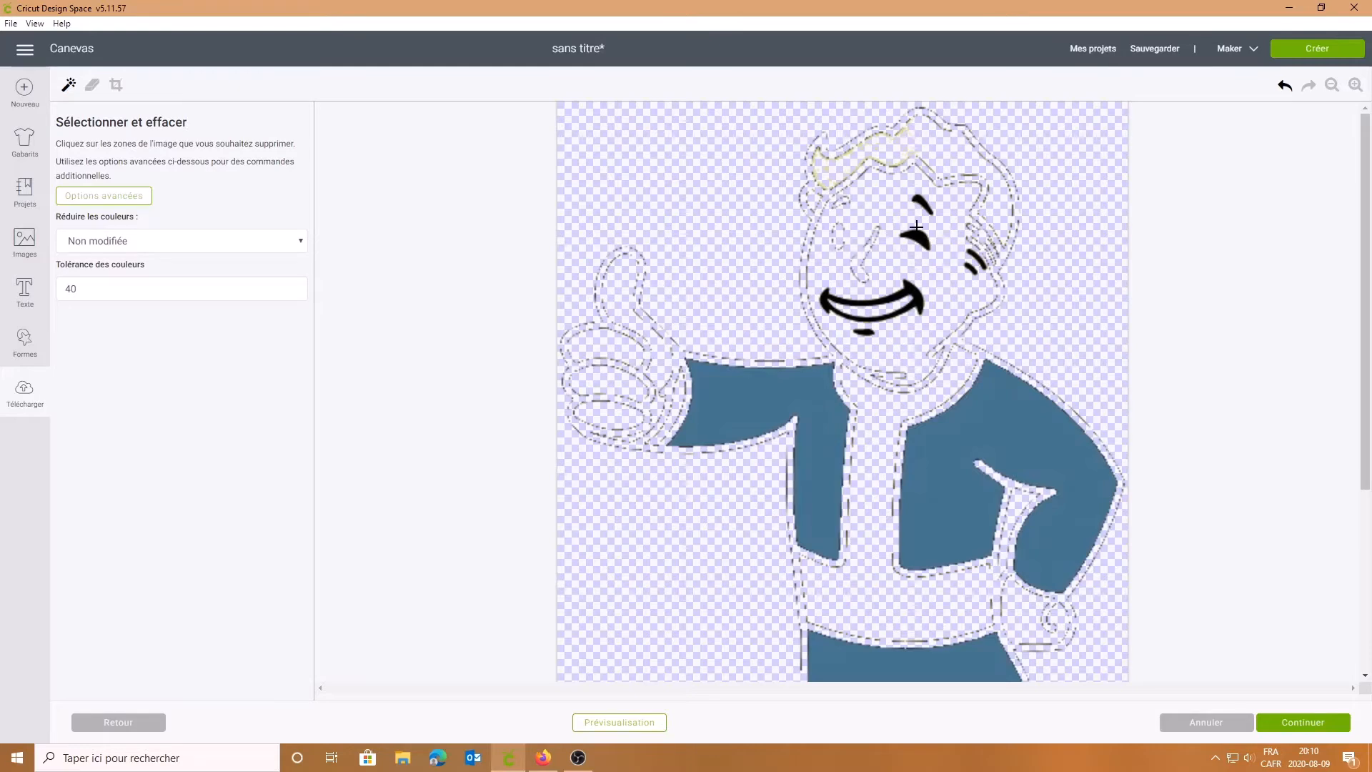
{"action": "left_click", "coordinate": [924, 234]}
{"action": "left_click", "coordinate": [929, 208]}
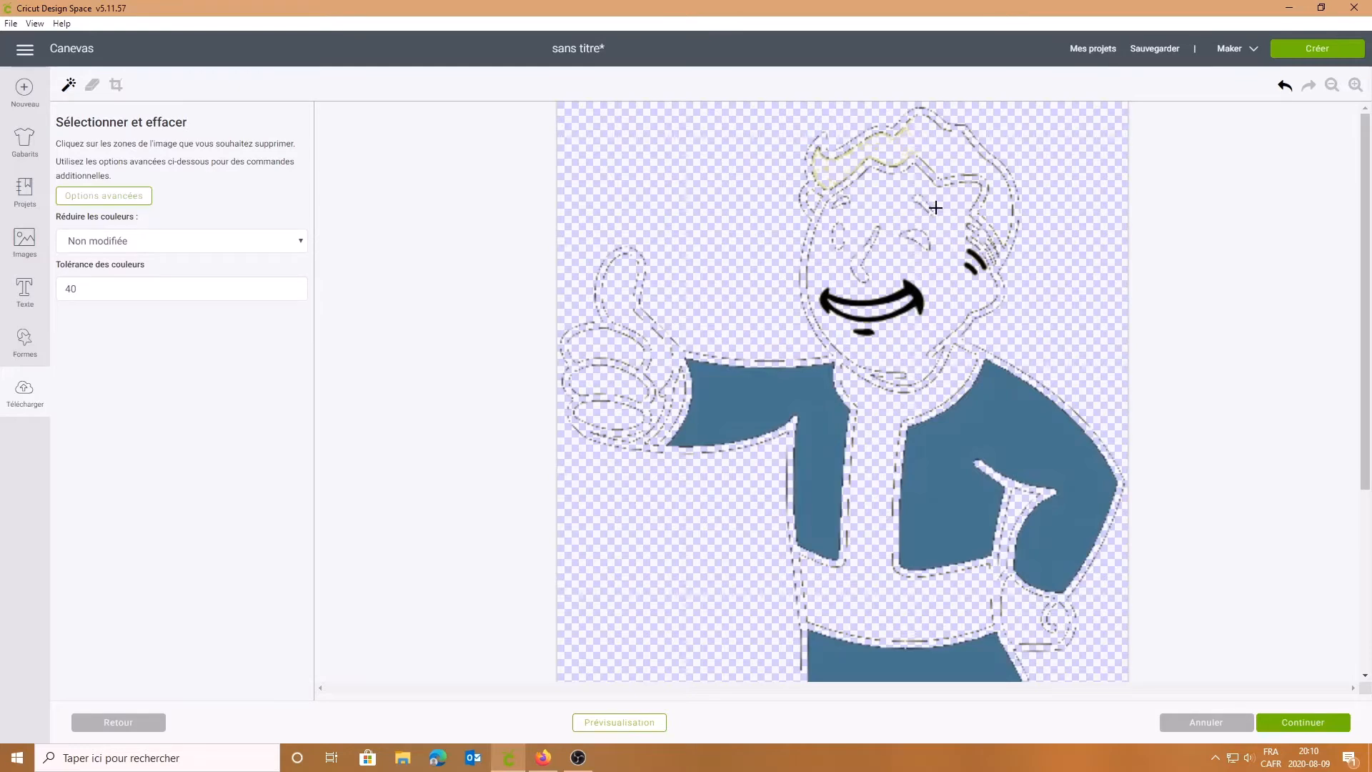
{"action": "left_click", "coordinate": [978, 259]}
{"action": "left_click", "coordinate": [901, 287]}
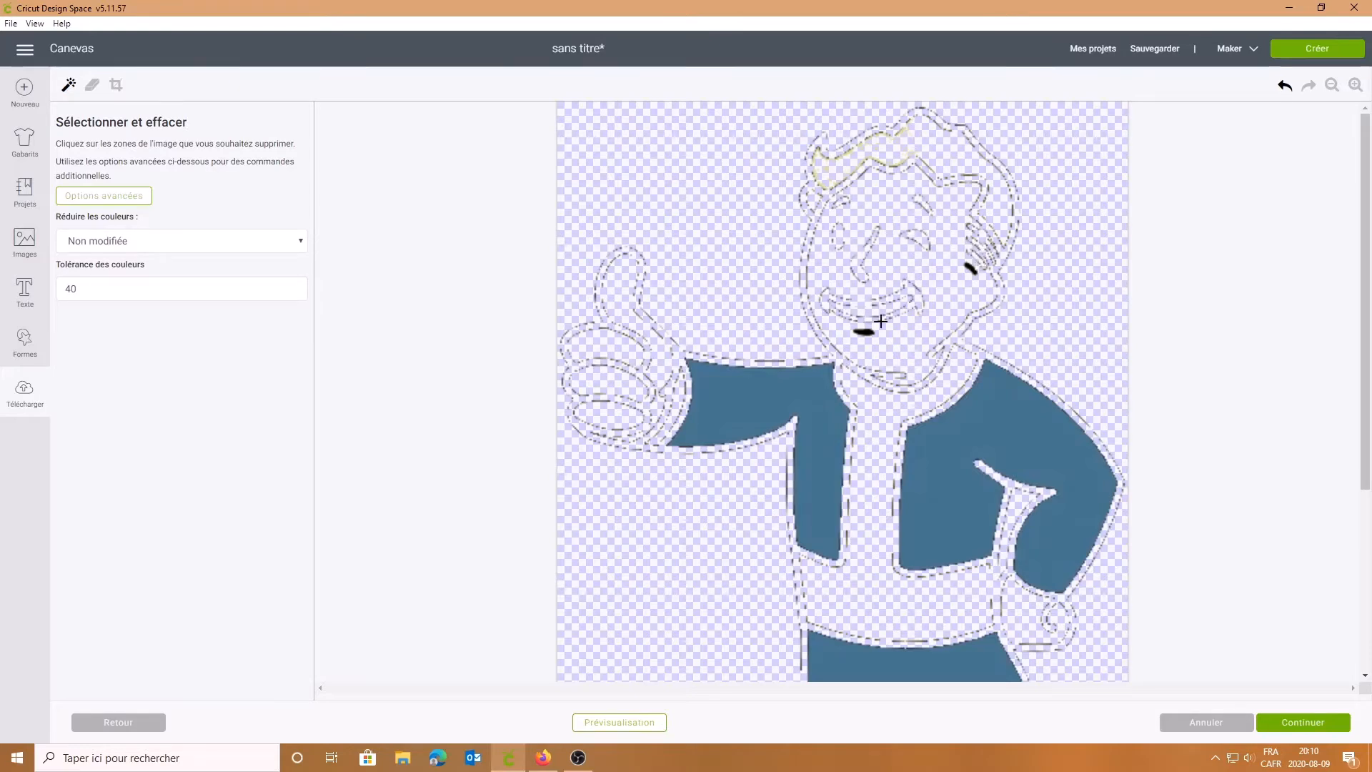
{"action": "left_click", "coordinate": [864, 334]}
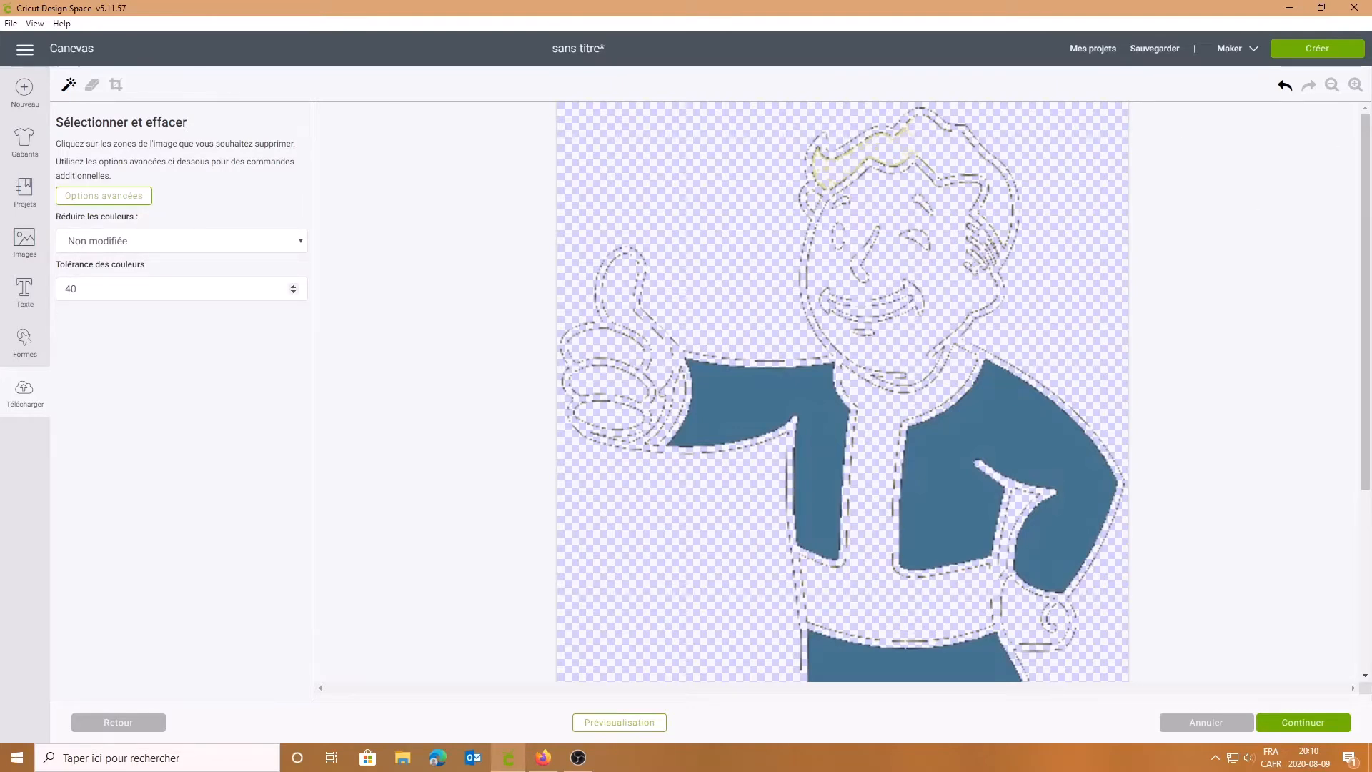
Step: Set the colour tolerance to 105 and undo the erasing of the black outline, facial features and hair tuft
{"action": "double_click", "coordinate": [162, 288]}
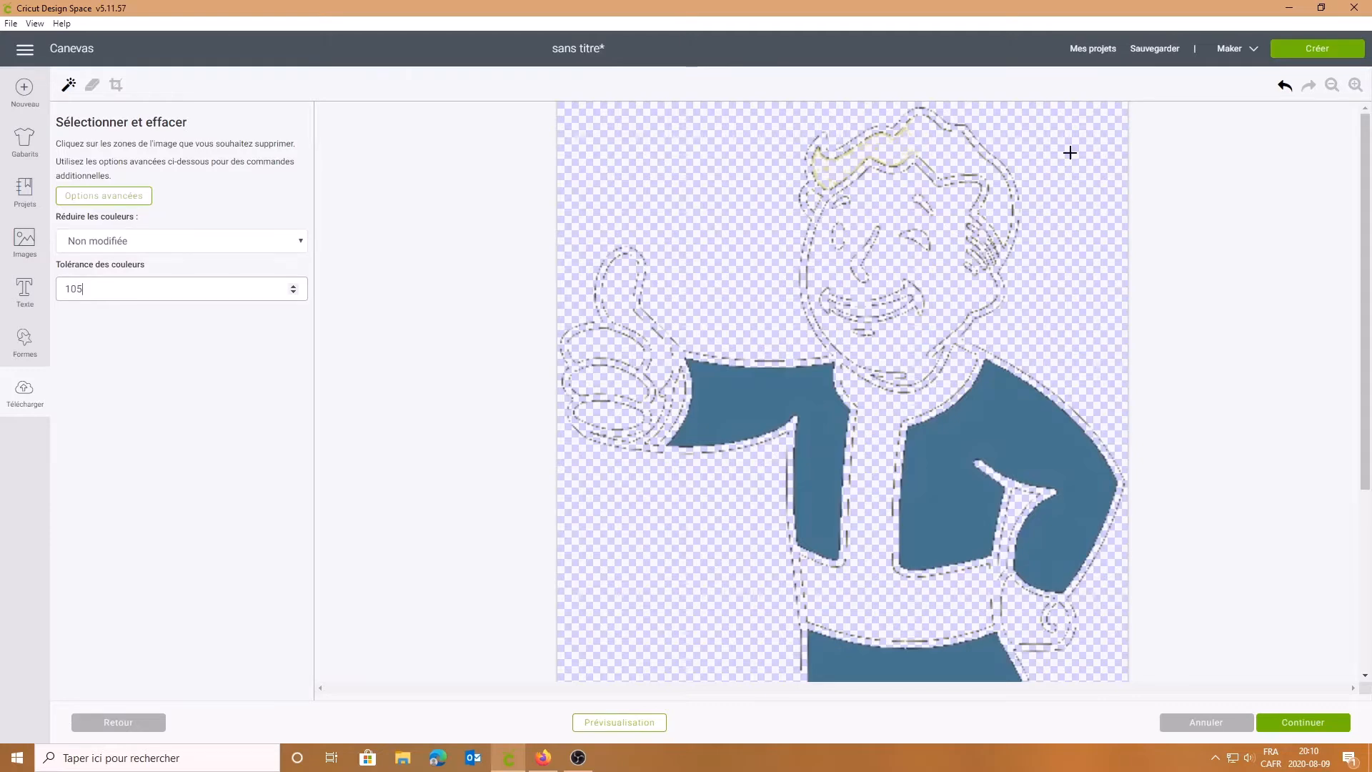
{"action": "left_click", "coordinate": [1284, 87]}
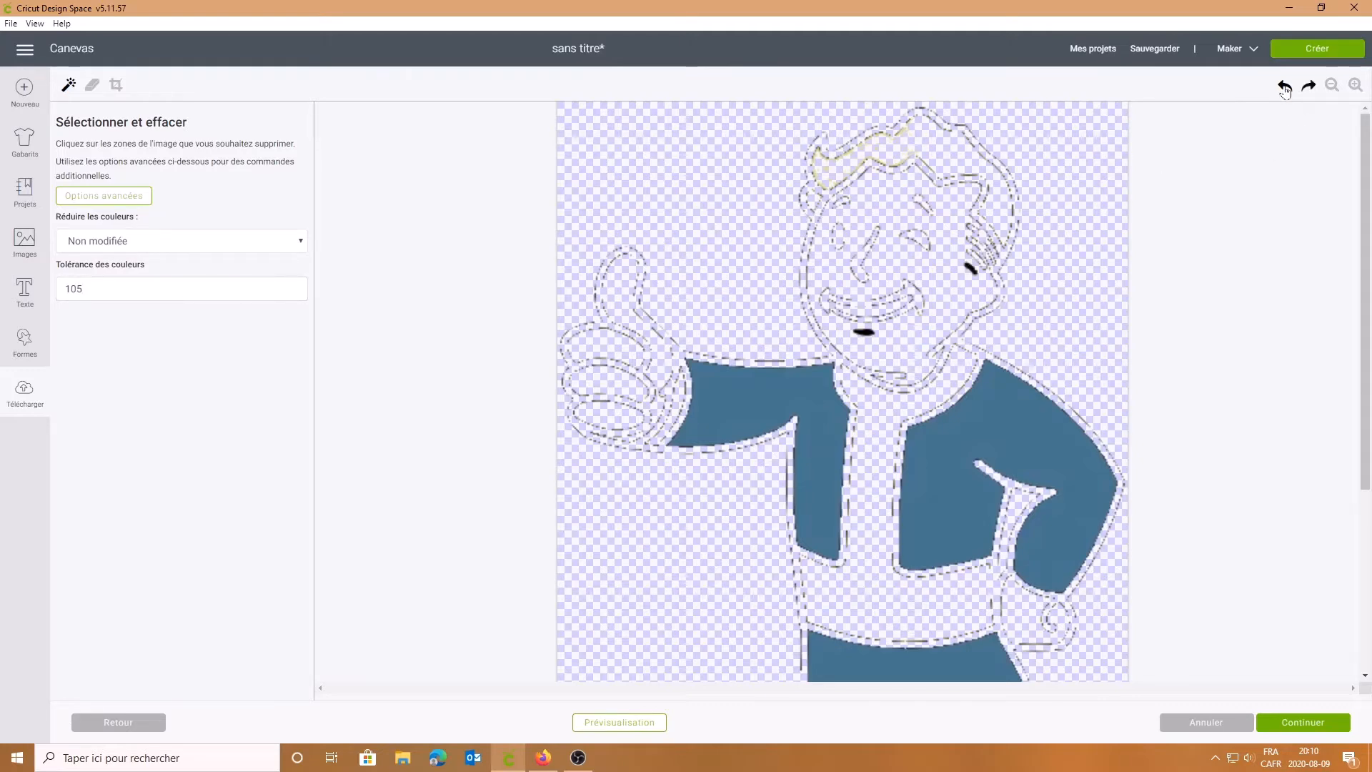
{"action": "left_click", "coordinate": [1284, 87]}
{"action": "left_click", "coordinate": [1283, 87]}
{"action": "left_click", "coordinate": [1283, 87]}
{"action": "left_click", "coordinate": [1284, 87]}
{"action": "left_click", "coordinate": [1284, 88]}
{"action": "left_click", "coordinate": [1284, 87]}
{"action": "left_click", "coordinate": [1283, 87]}
{"action": "left_click", "coordinate": [1284, 87]}
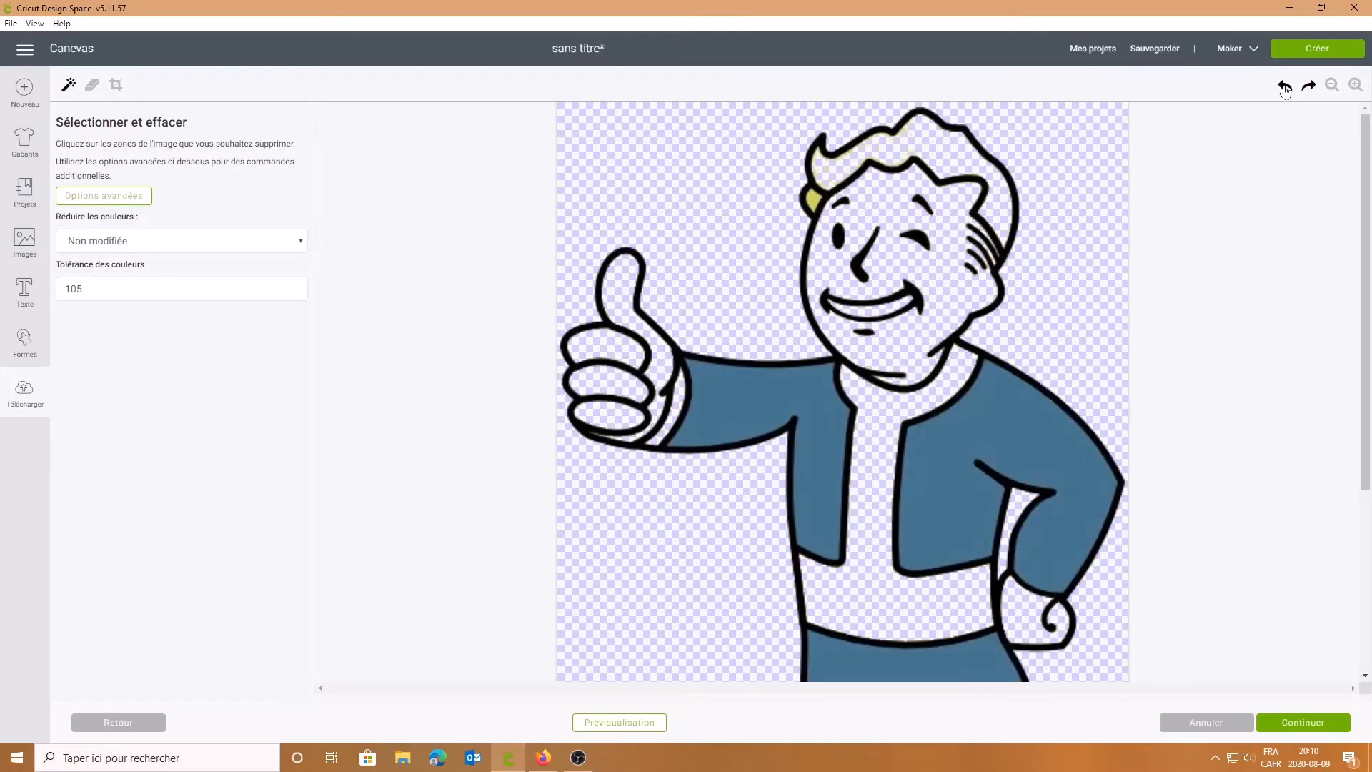
Step: Try erasing the leftover hair edge and the hair tuft, and the black outline at colour tolerance 105
{"action": "left_click", "coordinate": [837, 169]}
{"action": "key", "text": "ctrl+a"}
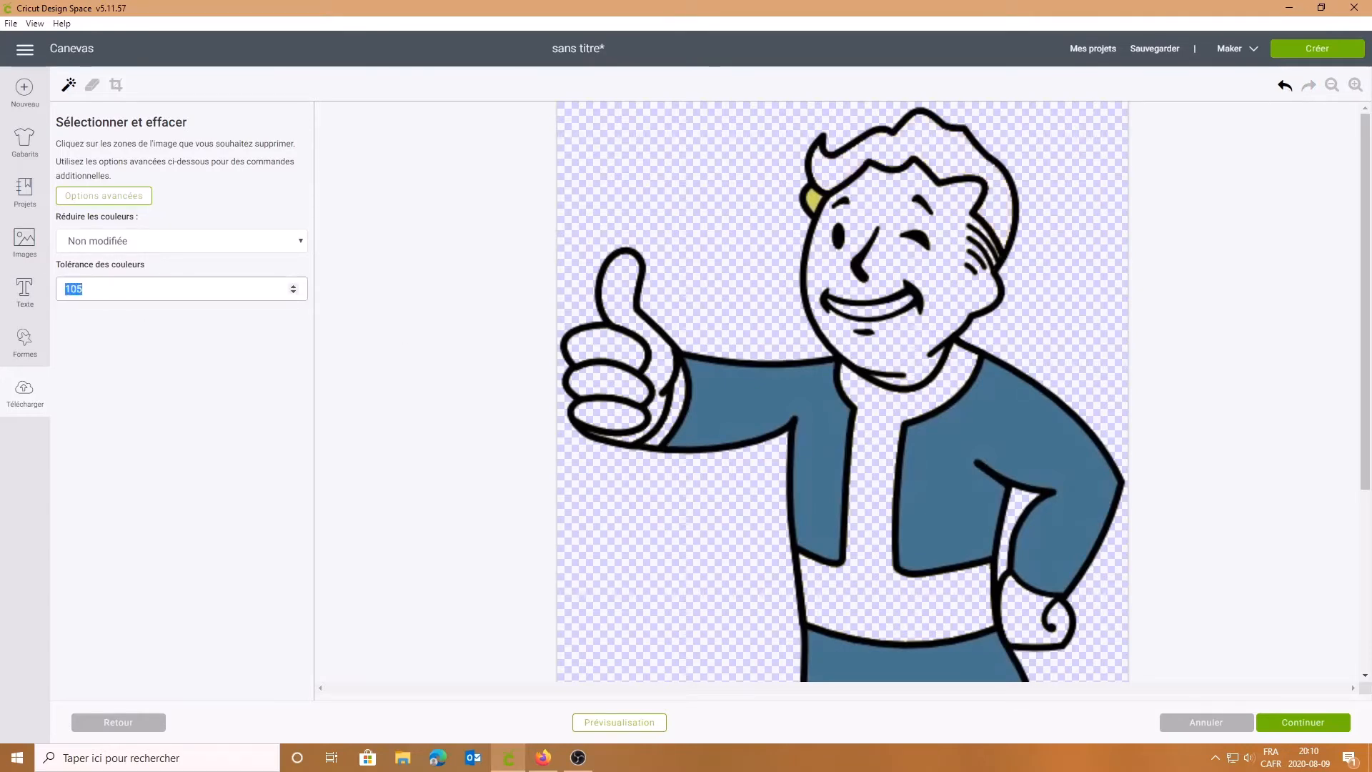
{"action": "type", "text": "40"}
{"action": "left_click", "coordinate": [820, 202]}
{"action": "left_click_drag", "start_coordinate": [81, 289], "coordinate": [44, 290]}
{"action": "left_click", "coordinate": [601, 305]}
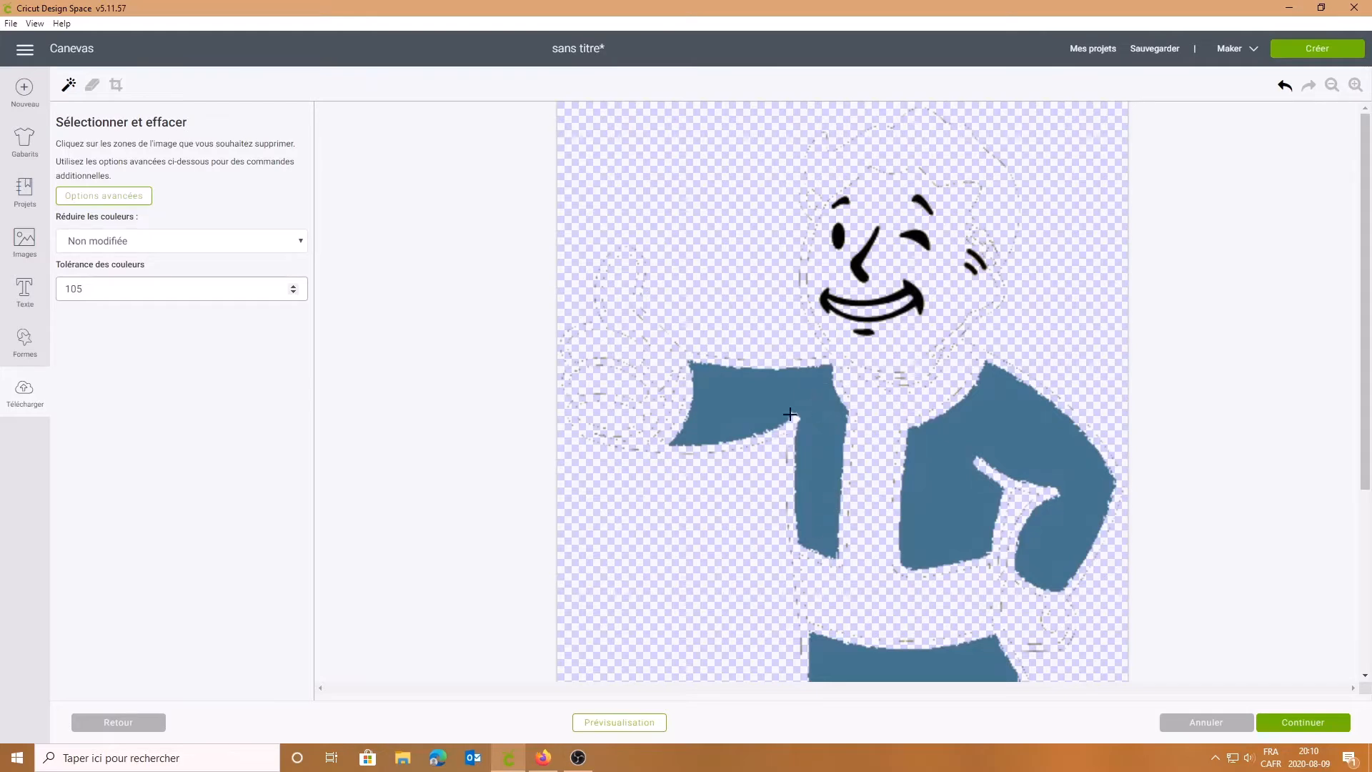
Step: Restore the yellow hair and black outline, and erase both again at colour tolerance 100
{"action": "left_click", "coordinate": [1285, 86]}
{"action": "left_click", "coordinate": [1286, 86]}
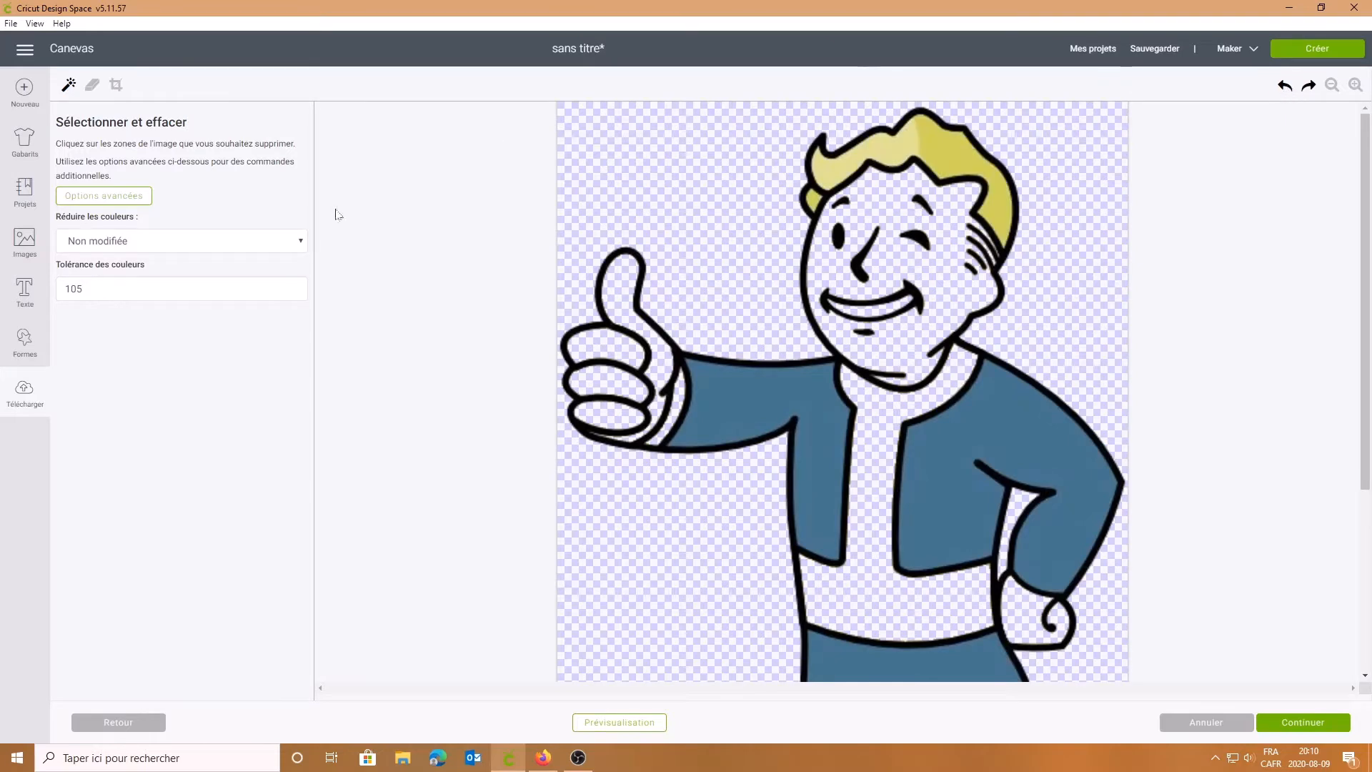
{"action": "left_click_drag", "start_coordinate": [88, 290], "coordinate": [25, 292]}
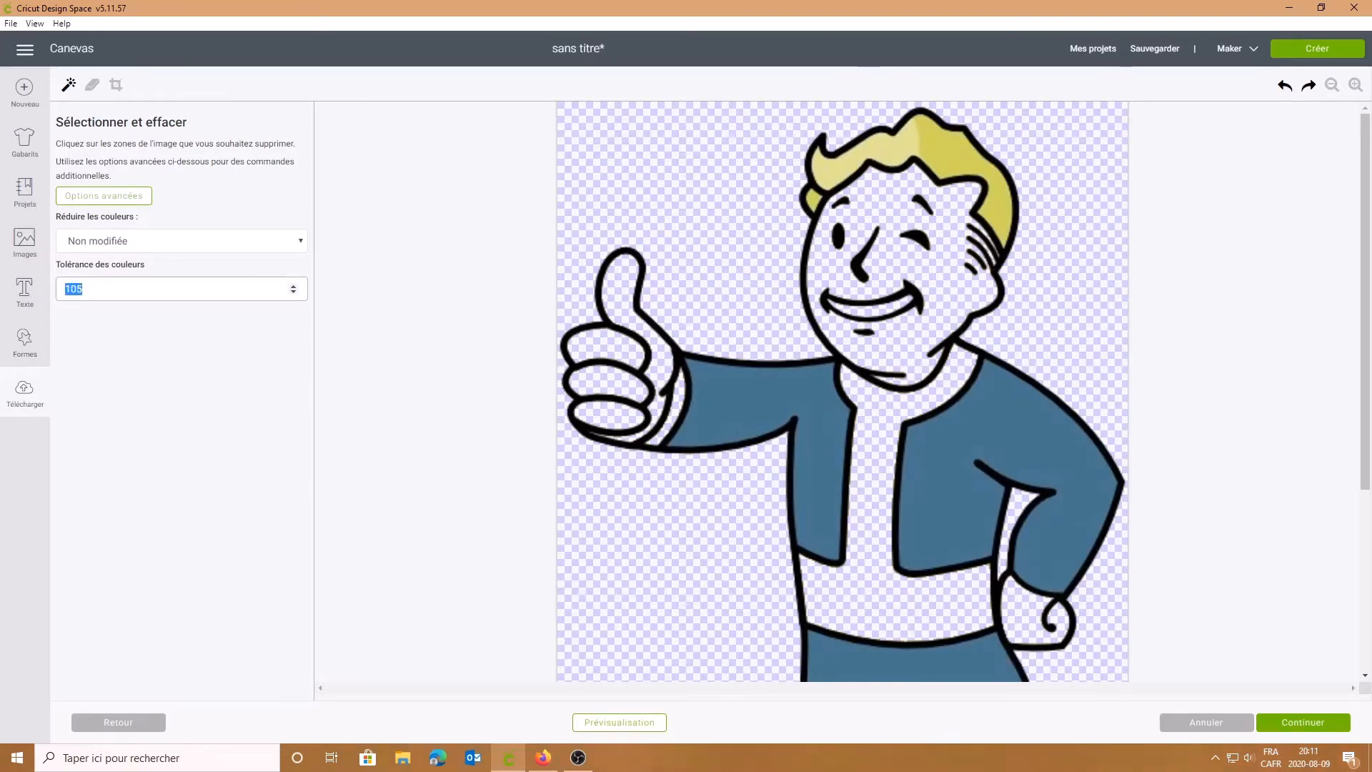
{"action": "type", "text": "100"}
{"action": "left_click", "coordinate": [628, 398]}
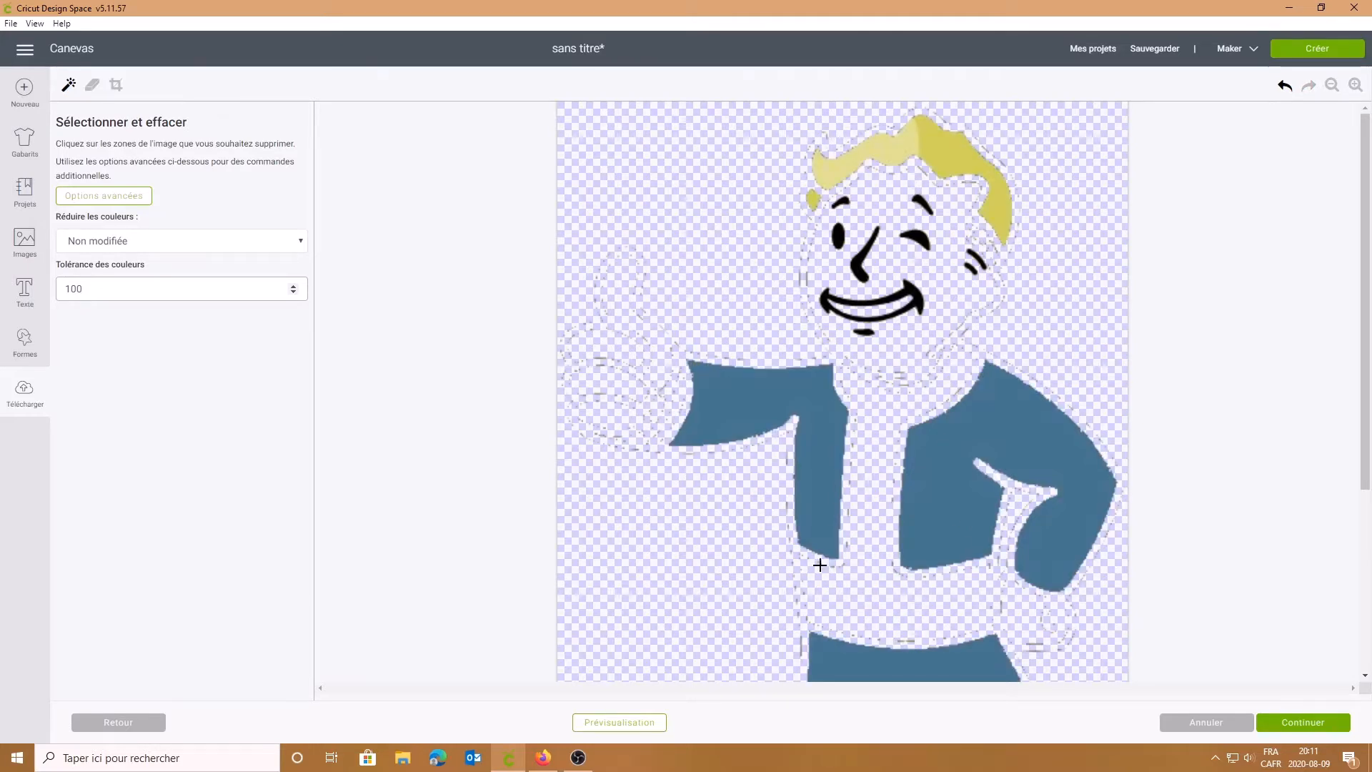
{"action": "left_click", "coordinate": [862, 158]}
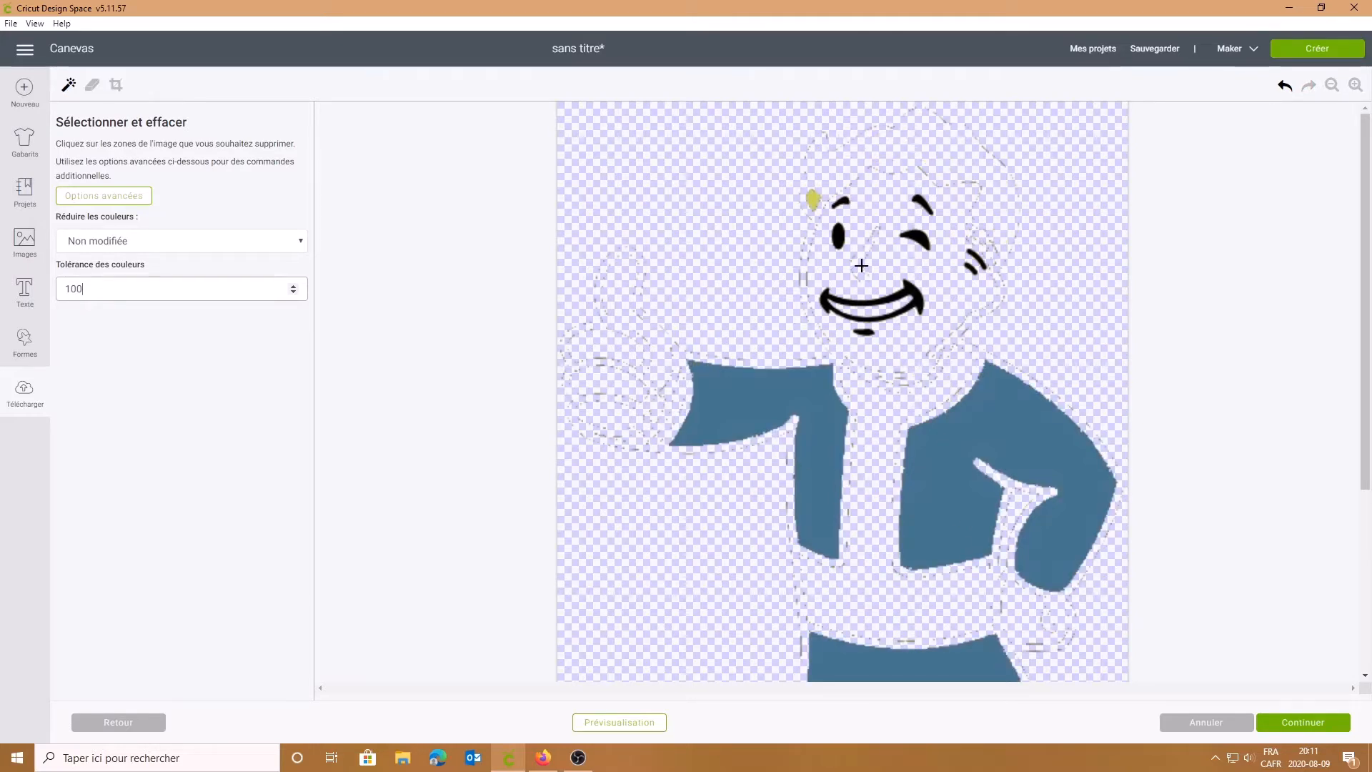
Step: With an enlarged eraser, rub out the facial features, hair tuft and outline remnants around the head and raised hand
{"action": "left_click", "coordinate": [91, 85]}
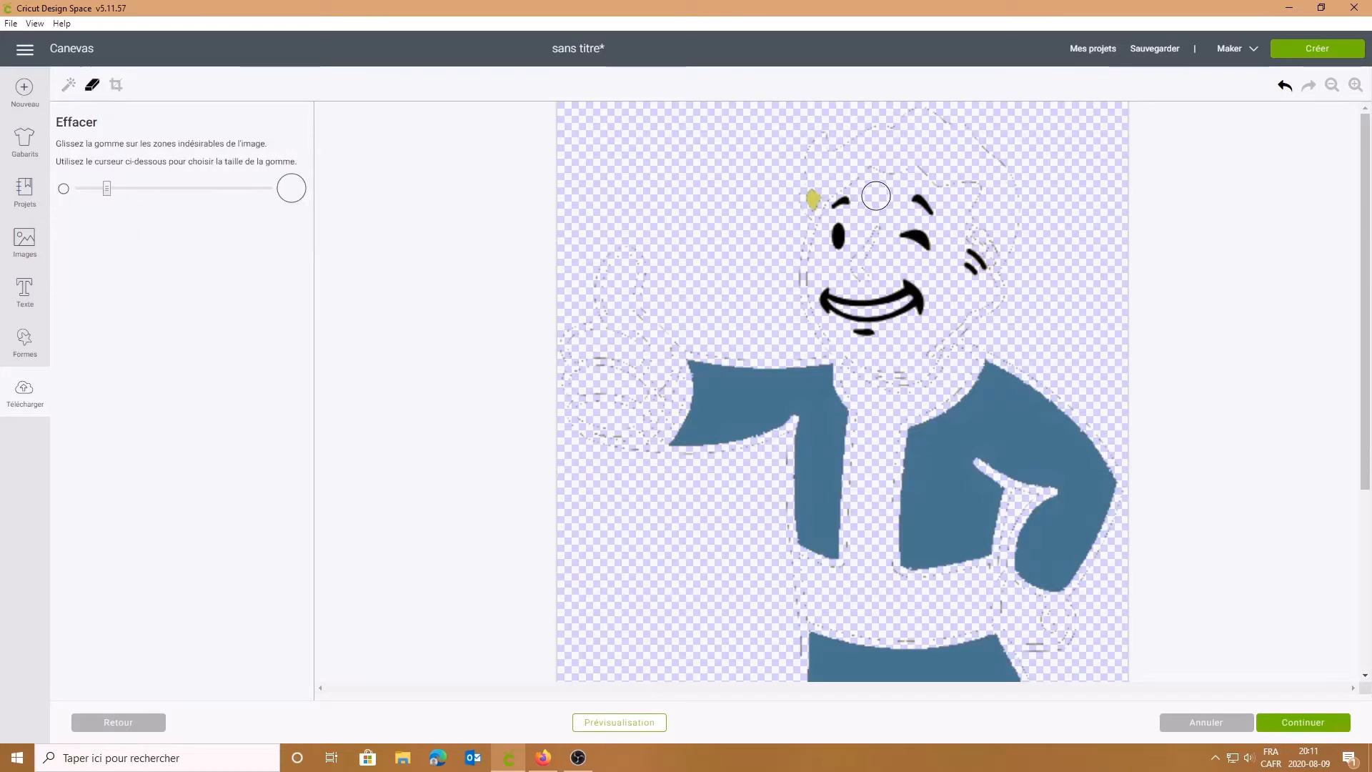
{"action": "mouse_move", "coordinate": [746, 138]}
{"action": "left_mouse_down"}
{"action": "mouse_move", "coordinate": [722, 144]}
{"action": "mouse_move", "coordinate": [1032, 128]}
{"action": "mouse_move", "coordinate": [838, 143]}
{"action": "mouse_move", "coordinate": [891, 126]}
{"action": "left_mouse_up"}
{"action": "left_click_drag", "start_coordinate": [107, 188], "coordinate": [192, 189]}
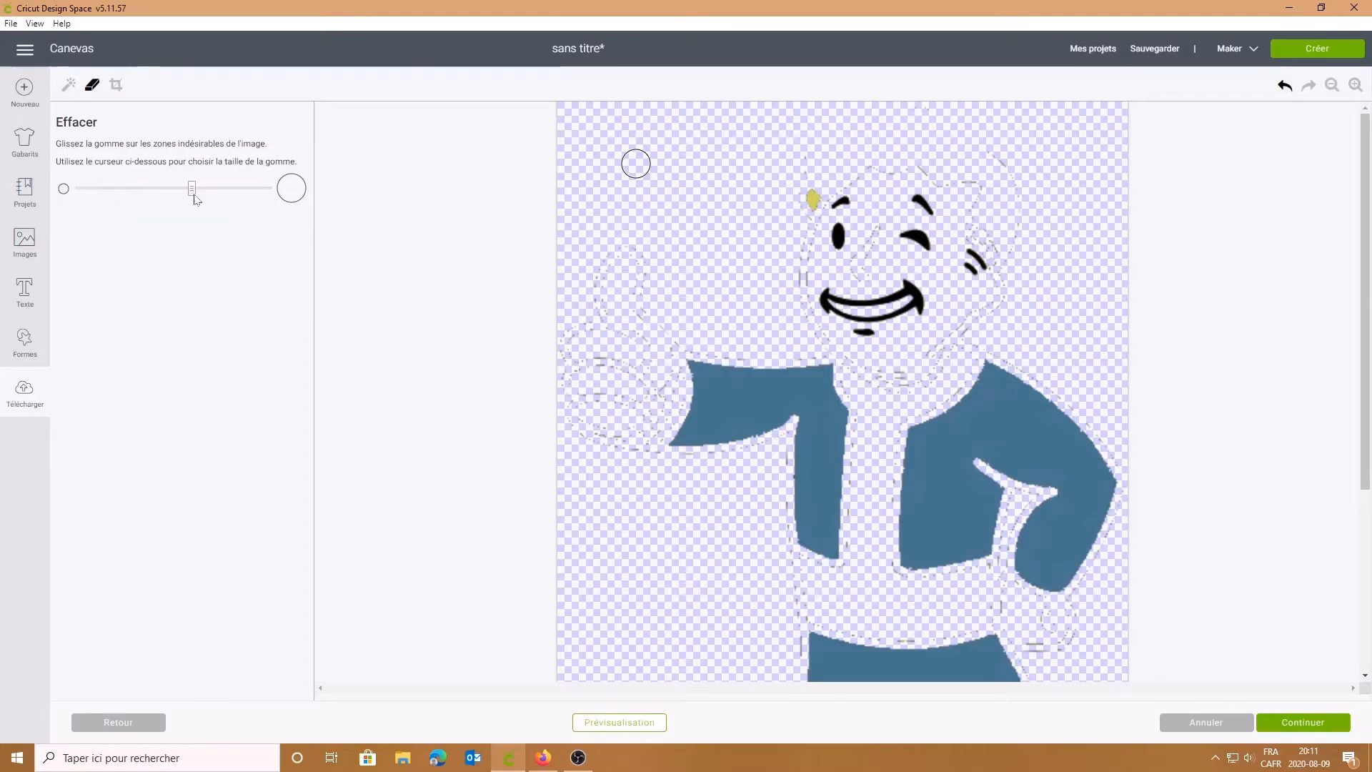
{"action": "mouse_move", "coordinate": [1020, 175]}
{"action": "left_mouse_down"}
{"action": "mouse_move", "coordinate": [950, 221]}
{"action": "mouse_move", "coordinate": [790, 236]}
{"action": "mouse_move", "coordinate": [843, 281]}
{"action": "mouse_move", "coordinate": [833, 310]}
{"action": "mouse_move", "coordinate": [888, 285]}
{"action": "mouse_move", "coordinate": [878, 377]}
{"action": "mouse_move", "coordinate": [915, 371]}
{"action": "mouse_move", "coordinate": [968, 291]}
{"action": "mouse_move", "coordinate": [1007, 297]}
{"action": "mouse_move", "coordinate": [759, 199]}
{"action": "mouse_move", "coordinate": [635, 253]}
{"action": "mouse_move", "coordinate": [582, 407]}
{"action": "mouse_move", "coordinate": [838, 208]}
{"action": "mouse_move", "coordinate": [976, 208]}
{"action": "mouse_move", "coordinate": [891, 288]}
{"action": "mouse_move", "coordinate": [825, 294]}
{"action": "mouse_move", "coordinate": [897, 358]}
{"action": "mouse_move", "coordinate": [977, 288]}
{"action": "mouse_move", "coordinate": [976, 186]}
{"action": "left_mouse_up"}
{"action": "left_click", "coordinate": [1284, 85]}
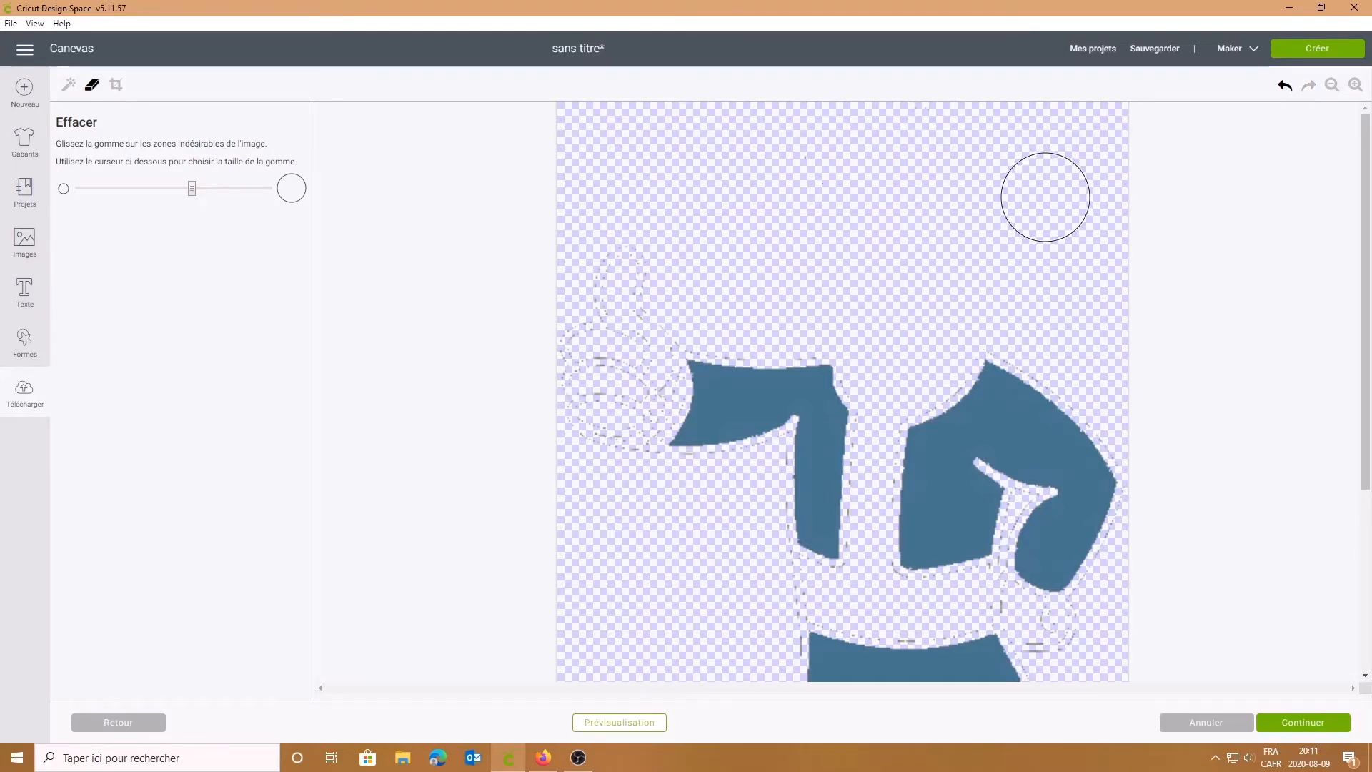
{"action": "mouse_move", "coordinate": [717, 174]}
{"action": "left_mouse_down"}
{"action": "mouse_move", "coordinate": [669, 213]}
{"action": "mouse_move", "coordinate": [604, 307]}
{"action": "mouse_move", "coordinate": [599, 397]}
{"action": "left_mouse_up"}
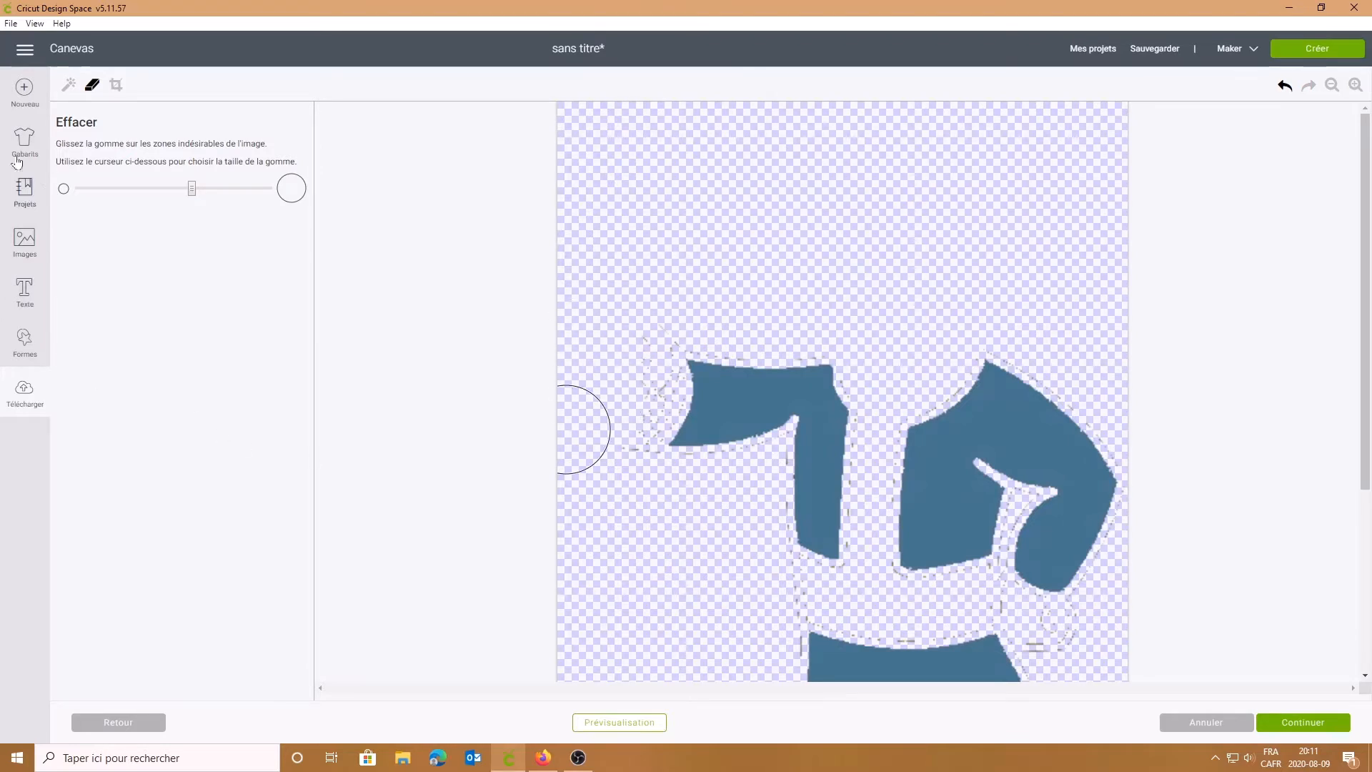
Step: Reduce the eraser size and rub out the outline specks along the jacket opening, the hand on the hip and the waist
{"action": "left_click", "coordinate": [115, 188]}
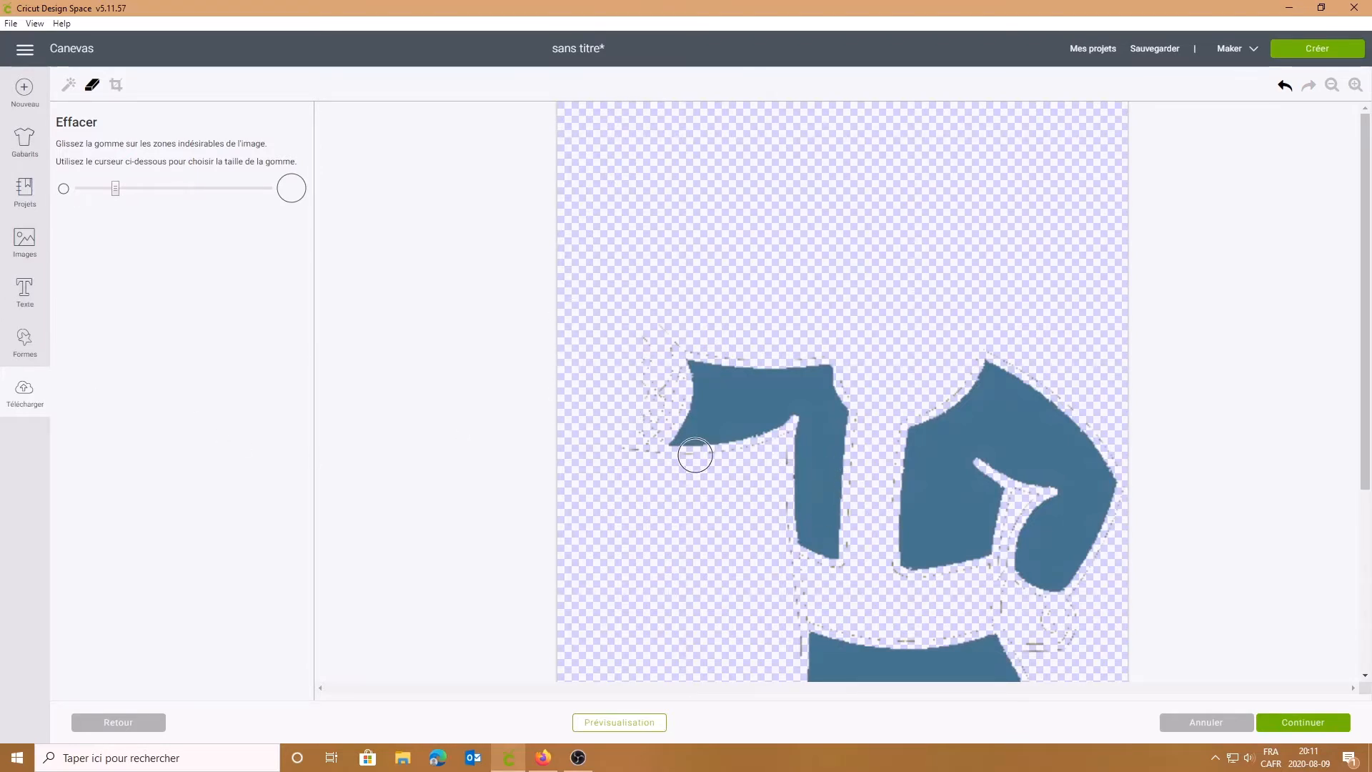
{"action": "mouse_move", "coordinate": [663, 375]}
{"action": "left_mouse_down"}
{"action": "mouse_move", "coordinate": [663, 333]}
{"action": "mouse_move", "coordinate": [853, 342]}
{"action": "mouse_move", "coordinate": [874, 412]}
{"action": "mouse_move", "coordinate": [862, 577]}
{"action": "mouse_move", "coordinate": [858, 510]}
{"action": "mouse_move", "coordinate": [881, 447]}
{"action": "left_mouse_up"}
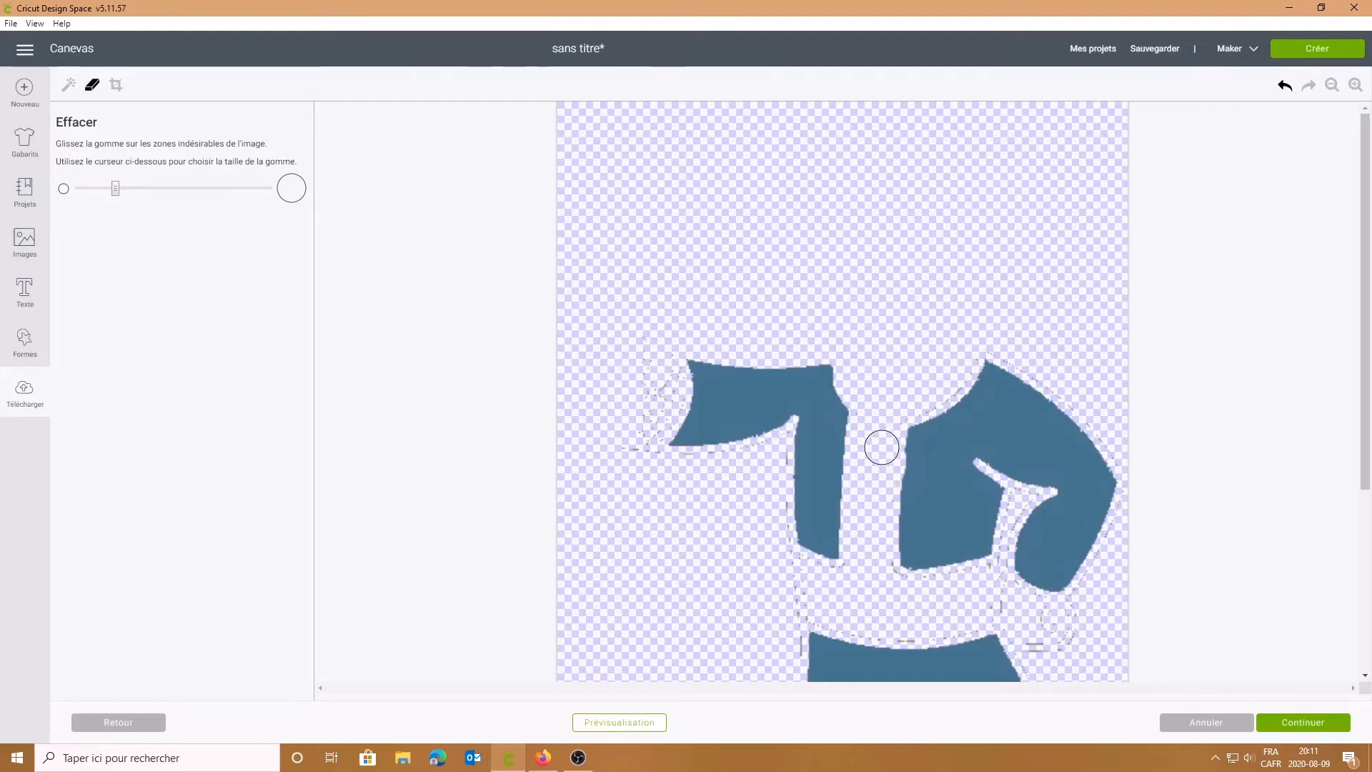
{"action": "left_click", "coordinate": [1285, 86]}
{"action": "mouse_move", "coordinate": [821, 465]}
{"action": "left_mouse_down"}
{"action": "mouse_move", "coordinate": [853, 378]}
{"action": "mouse_move", "coordinate": [870, 412]}
{"action": "mouse_move", "coordinate": [858, 570]}
{"action": "left_mouse_up"}
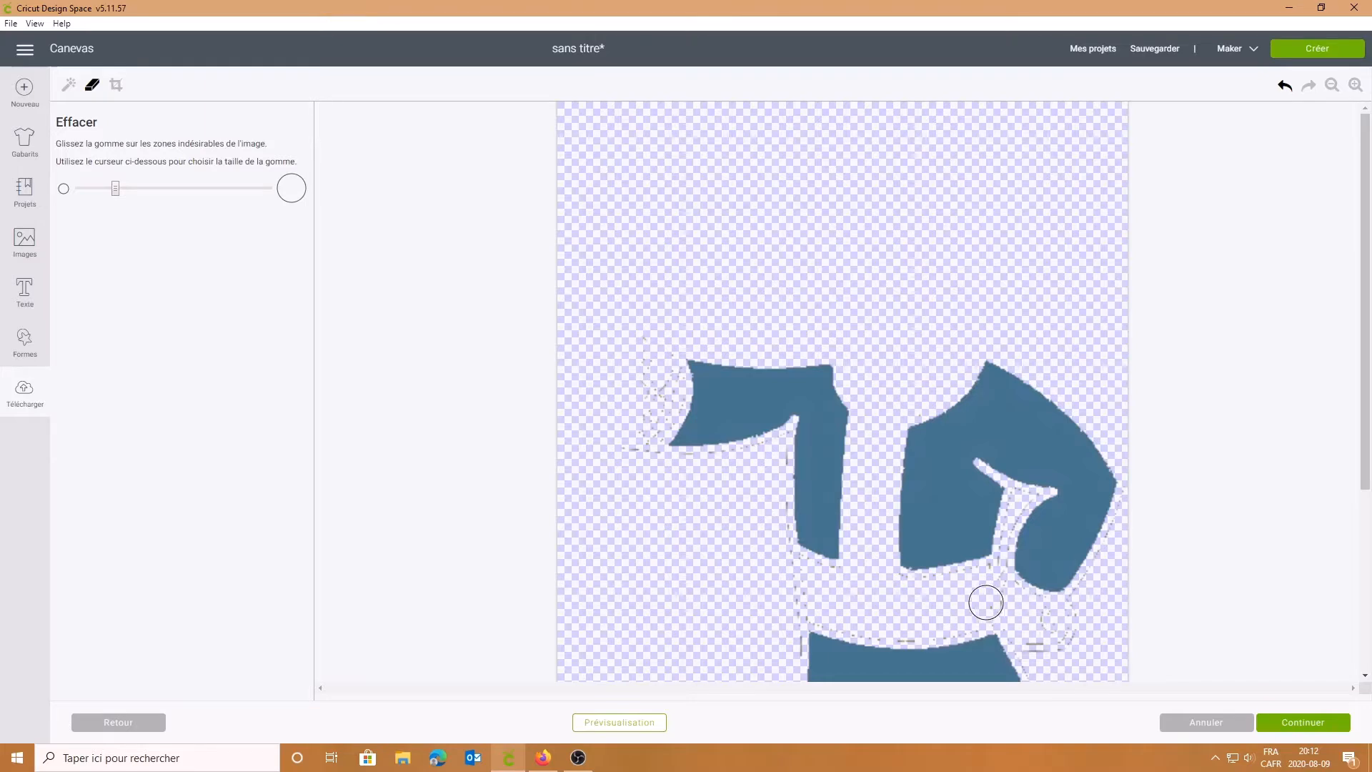
{"action": "mouse_move", "coordinate": [1066, 649]}
{"action": "left_mouse_down"}
{"action": "mouse_move", "coordinate": [1082, 631]}
{"action": "mouse_move", "coordinate": [1017, 615]}
{"action": "mouse_move", "coordinate": [1000, 591]}
{"action": "mouse_move", "coordinate": [961, 620]}
{"action": "mouse_move", "coordinate": [909, 630]}
{"action": "left_mouse_up"}
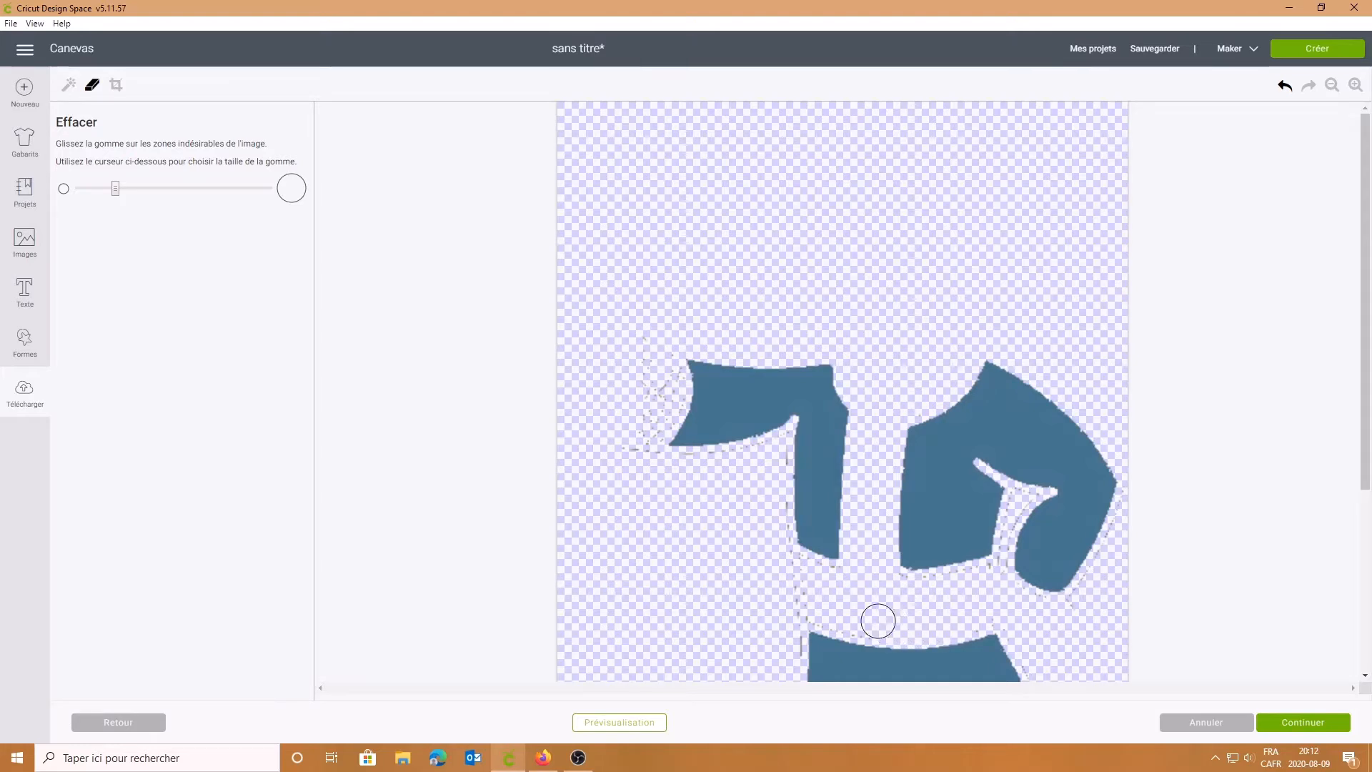
Step: Rub out the outline specks beside the jacket front and under the raised sleeve, undoing the stroke that cuts into the jacket
{"action": "left_click_drag", "start_coordinate": [770, 461], "coordinate": [784, 561]}
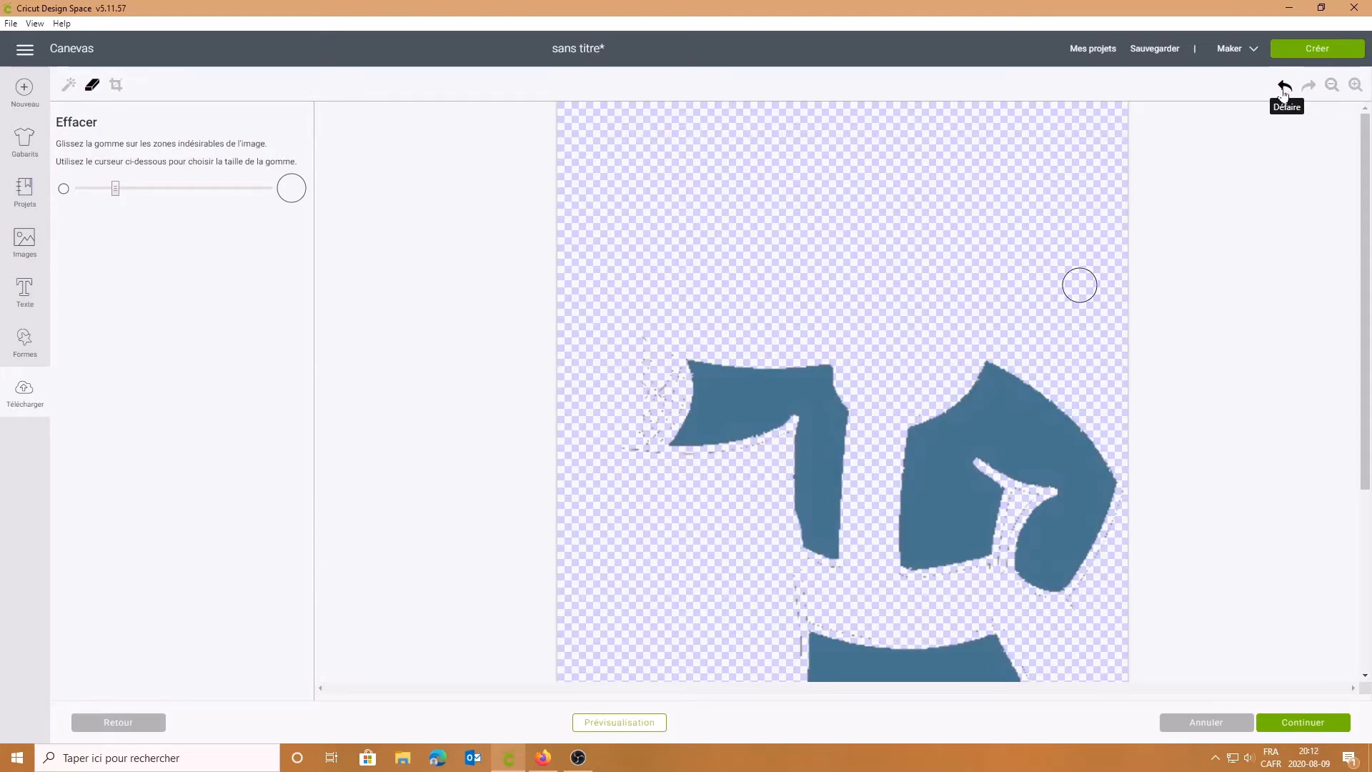
{"action": "left_click", "coordinate": [1284, 85]}
{"action": "left_click_drag", "start_coordinate": [771, 455], "coordinate": [781, 606]}
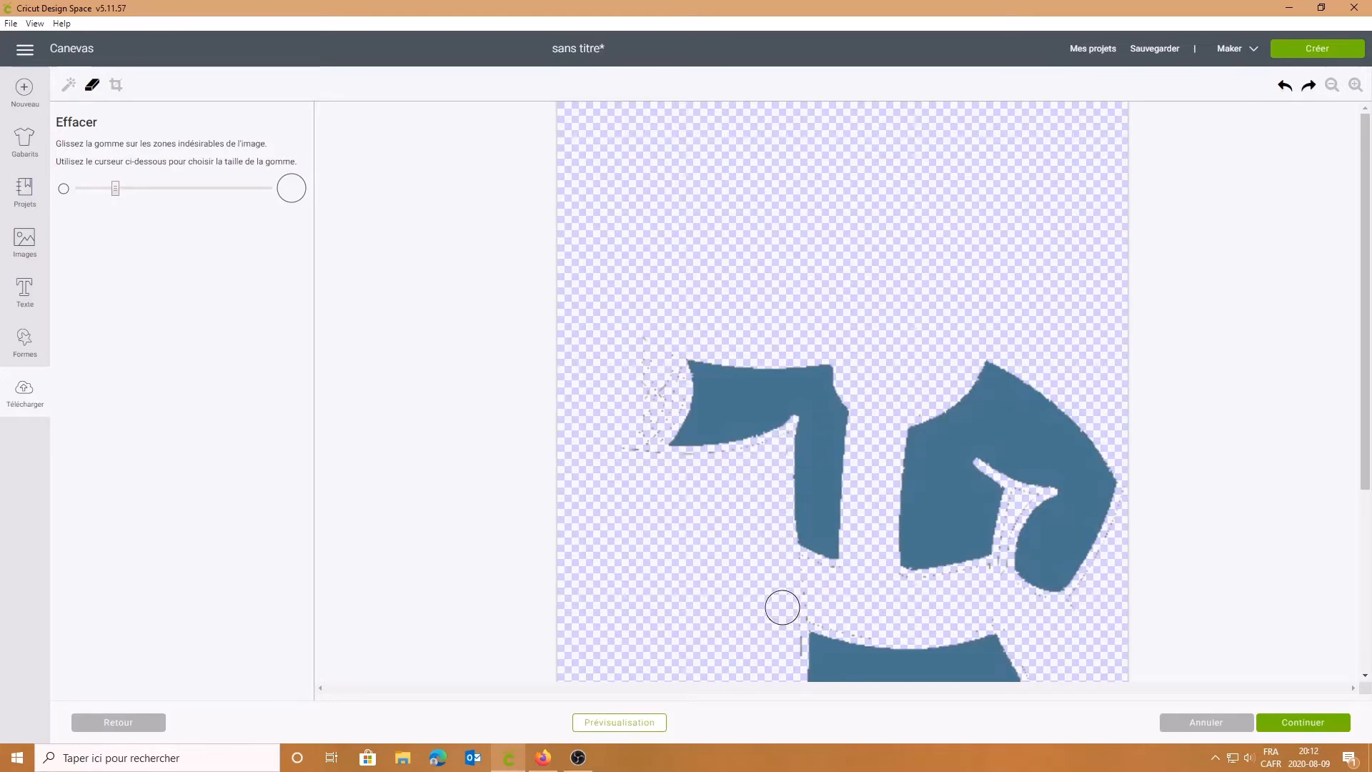
{"action": "mouse_move", "coordinate": [650, 435]}
{"action": "left_mouse_down"}
{"action": "mouse_move", "coordinate": [647, 326]}
{"action": "mouse_move", "coordinate": [672, 388]}
{"action": "mouse_move", "coordinate": [651, 471]}
{"action": "mouse_move", "coordinate": [705, 472]}
{"action": "left_mouse_up"}
Step: Rub out the outline specks along the outer sides of the trousers, around both shoes and below the jacket hem
{"action": "scroll", "coordinate": [914, 525], "scroll_direction": "down", "scroll_amount": 3}
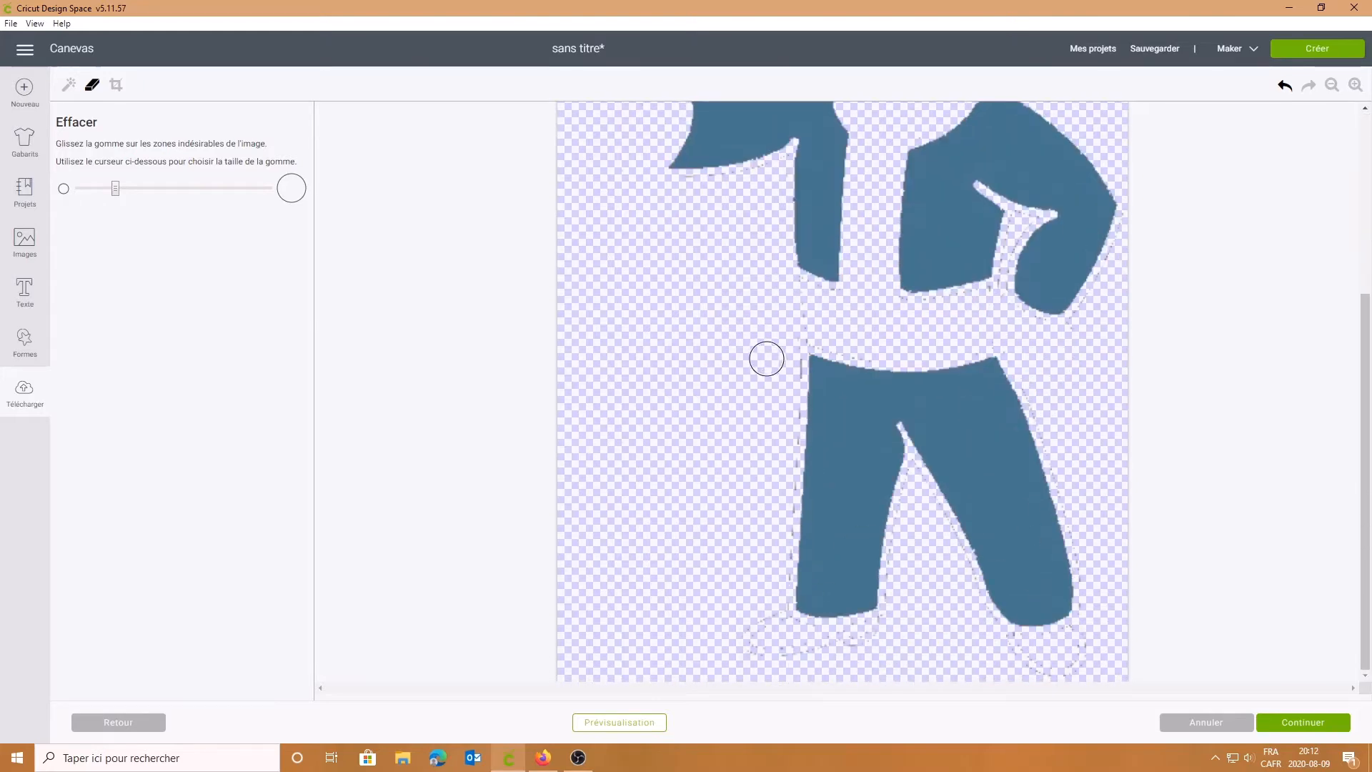
{"action": "left_click_drag", "start_coordinate": [799, 337], "coordinate": [774, 511]}
{"action": "mouse_move", "coordinate": [777, 653]}
{"action": "left_mouse_down"}
{"action": "mouse_move", "coordinate": [888, 634]}
{"action": "mouse_move", "coordinate": [757, 633]}
{"action": "mouse_move", "coordinate": [774, 632]}
{"action": "left_mouse_up"}
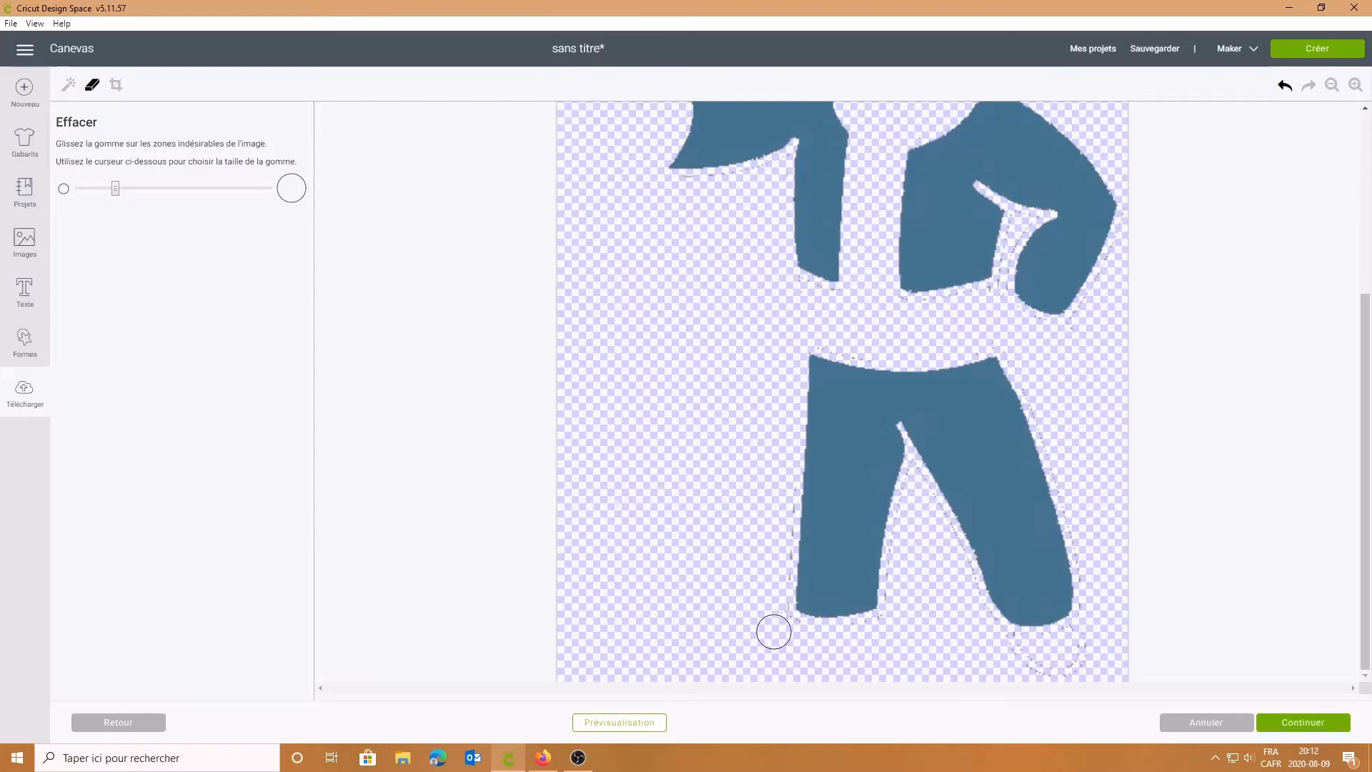
{"action": "mouse_move", "coordinate": [1001, 647]}
{"action": "left_mouse_down"}
{"action": "mouse_move", "coordinate": [1088, 642]}
{"action": "mouse_move", "coordinate": [1089, 629]}
{"action": "mouse_move", "coordinate": [1041, 662]}
{"action": "mouse_move", "coordinate": [1073, 664]}
{"action": "mouse_move", "coordinate": [1107, 640]}
{"action": "left_mouse_up"}
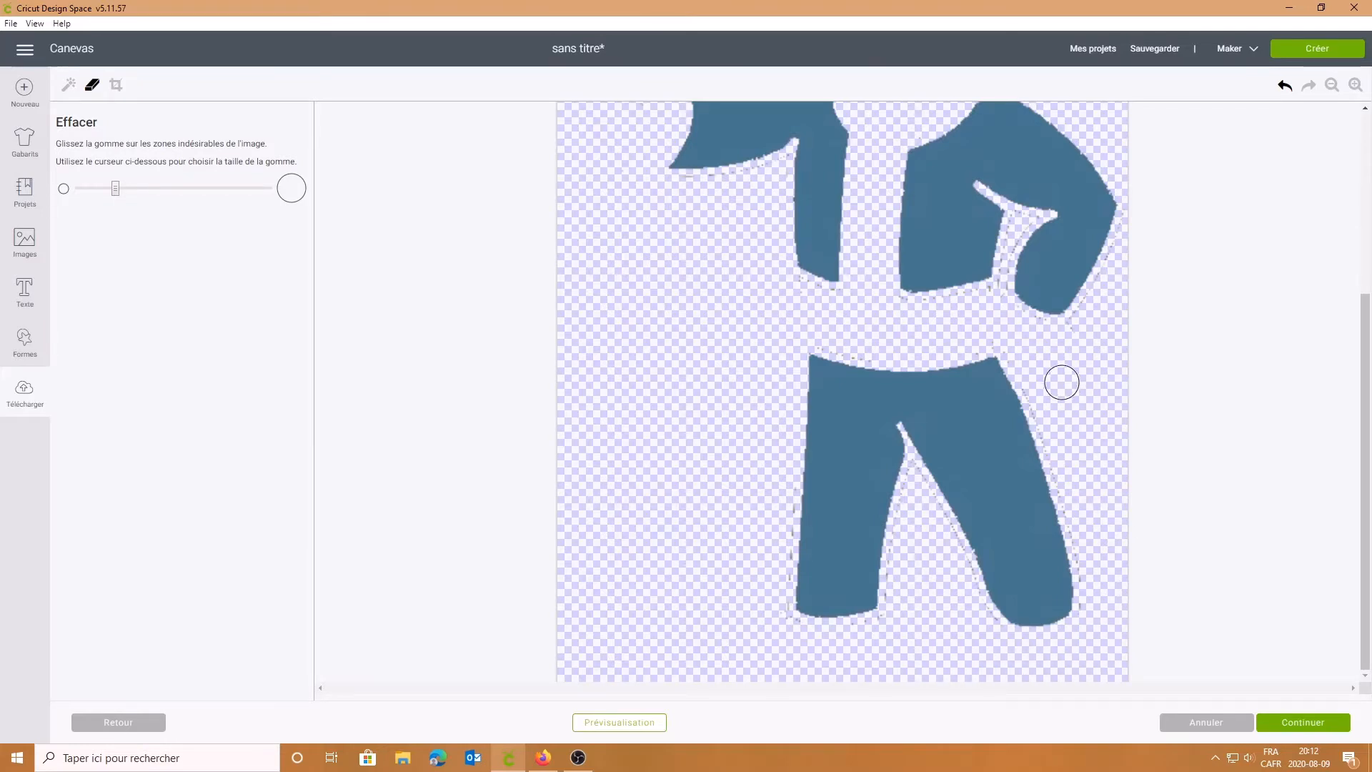
{"action": "left_click_drag", "start_coordinate": [1041, 383], "coordinate": [1069, 459]}
{"action": "left_click_drag", "start_coordinate": [1004, 303], "coordinate": [999, 300]}
Step: Shrink the eraser, preview the cut shapes, and rub out the specks under the raised sleeve, inside the bent elbow and beside that arm
{"action": "left_click", "coordinate": [84, 197]}
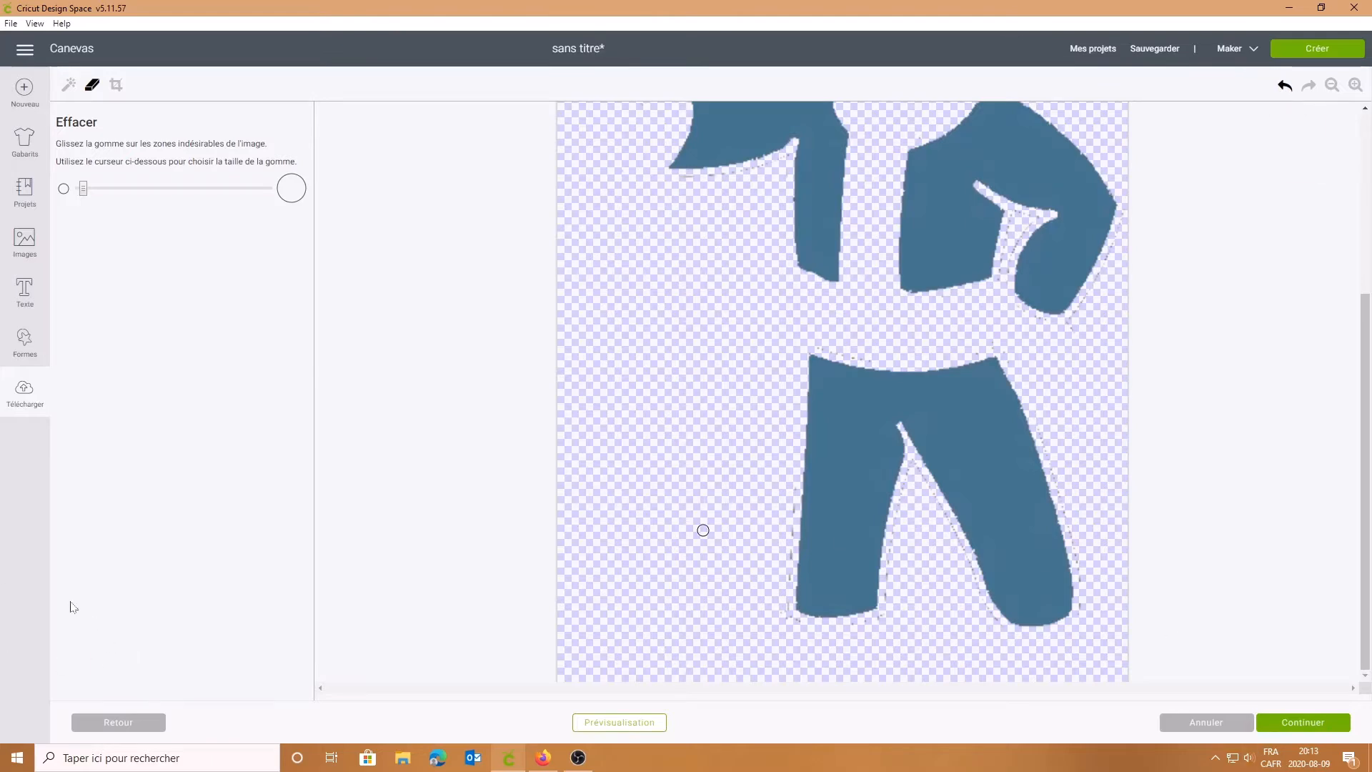
{"action": "left_click", "coordinate": [619, 722]}
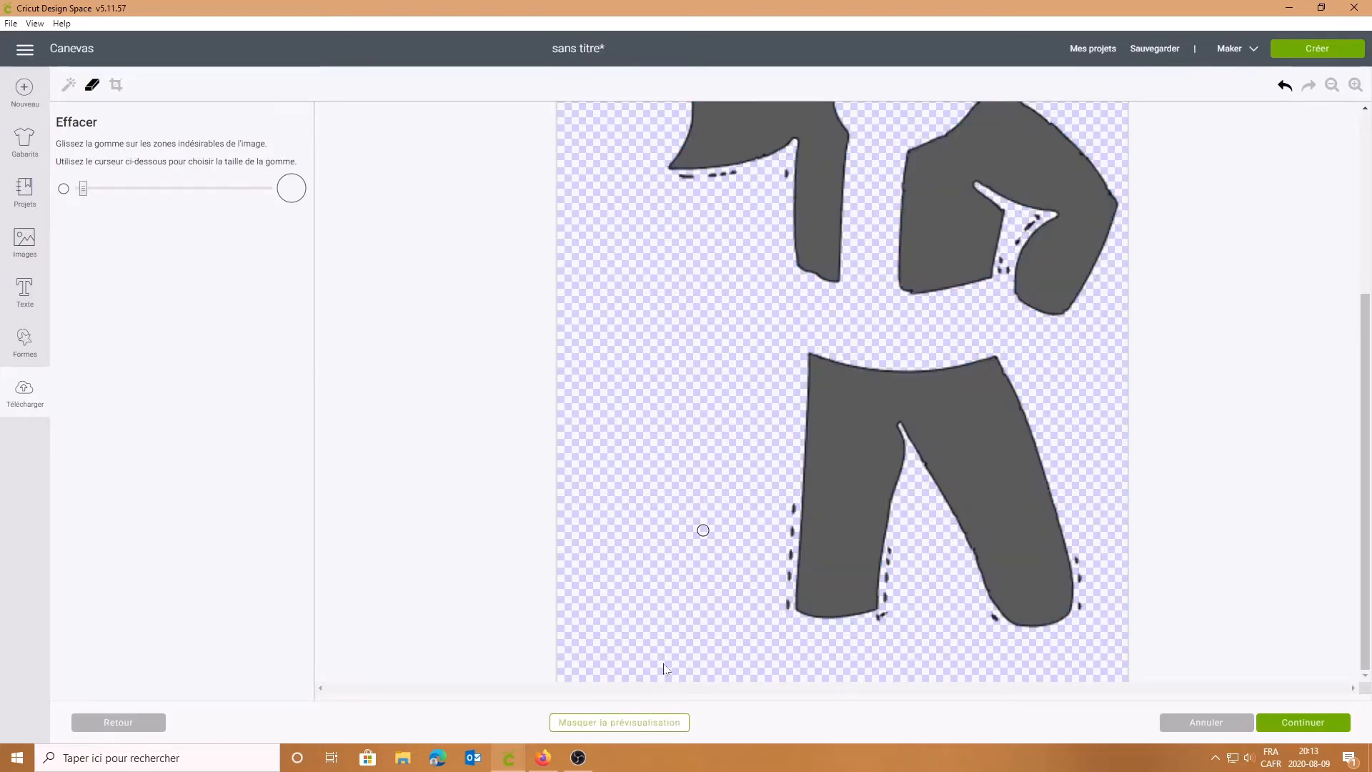
{"action": "scroll", "coordinate": [1136, 314], "scroll_direction": "up", "scroll_amount": 2}
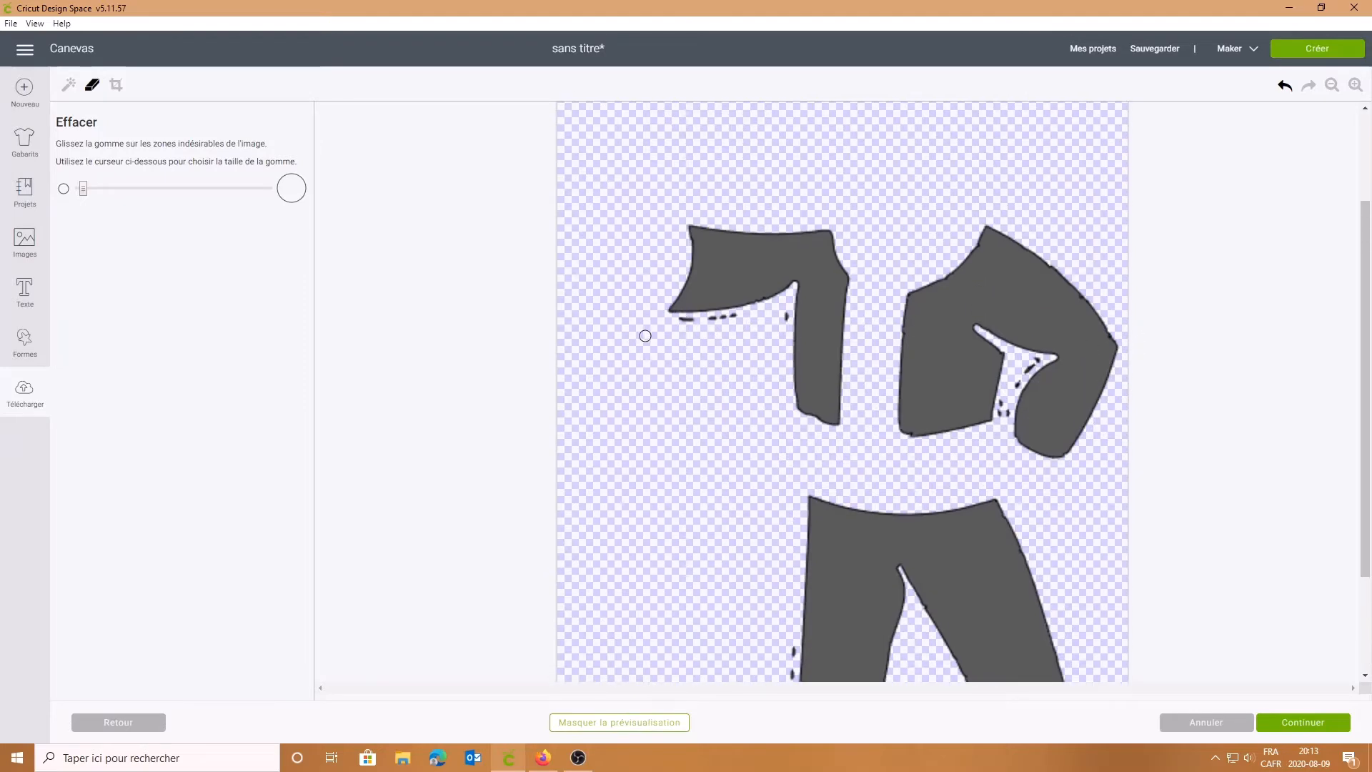
{"action": "left_click_drag", "start_coordinate": [684, 323], "coordinate": [713, 326]}
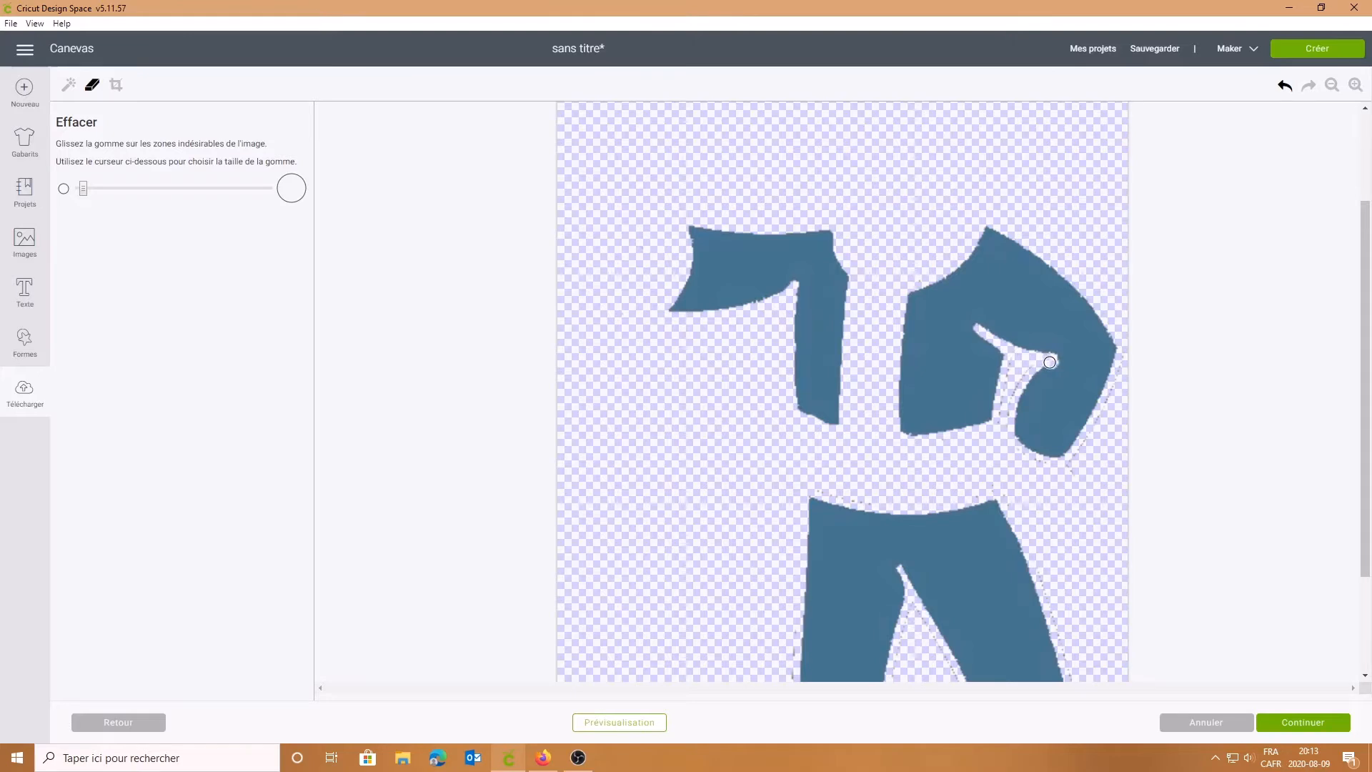
{"action": "left_click", "coordinate": [1284, 88]}
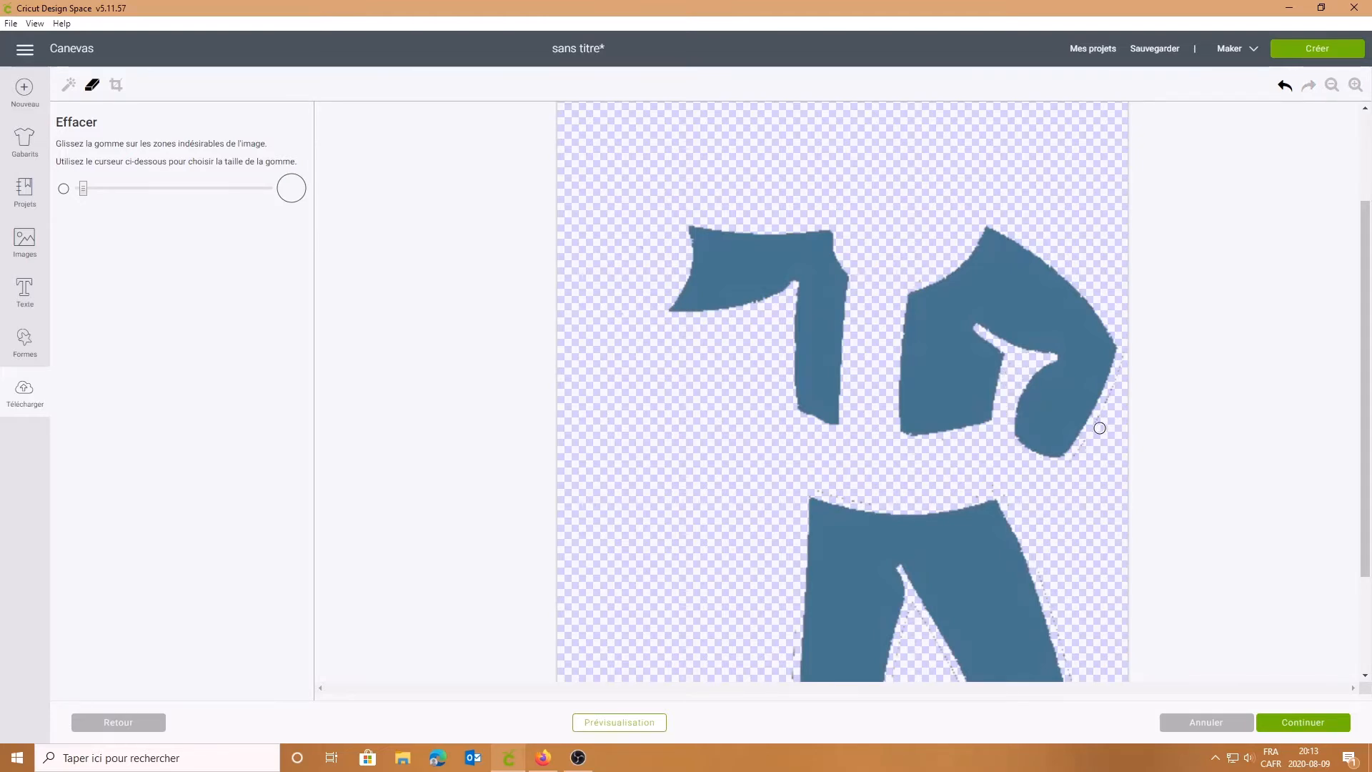
{"action": "left_click_drag", "start_coordinate": [1100, 428], "coordinate": [1121, 380]}
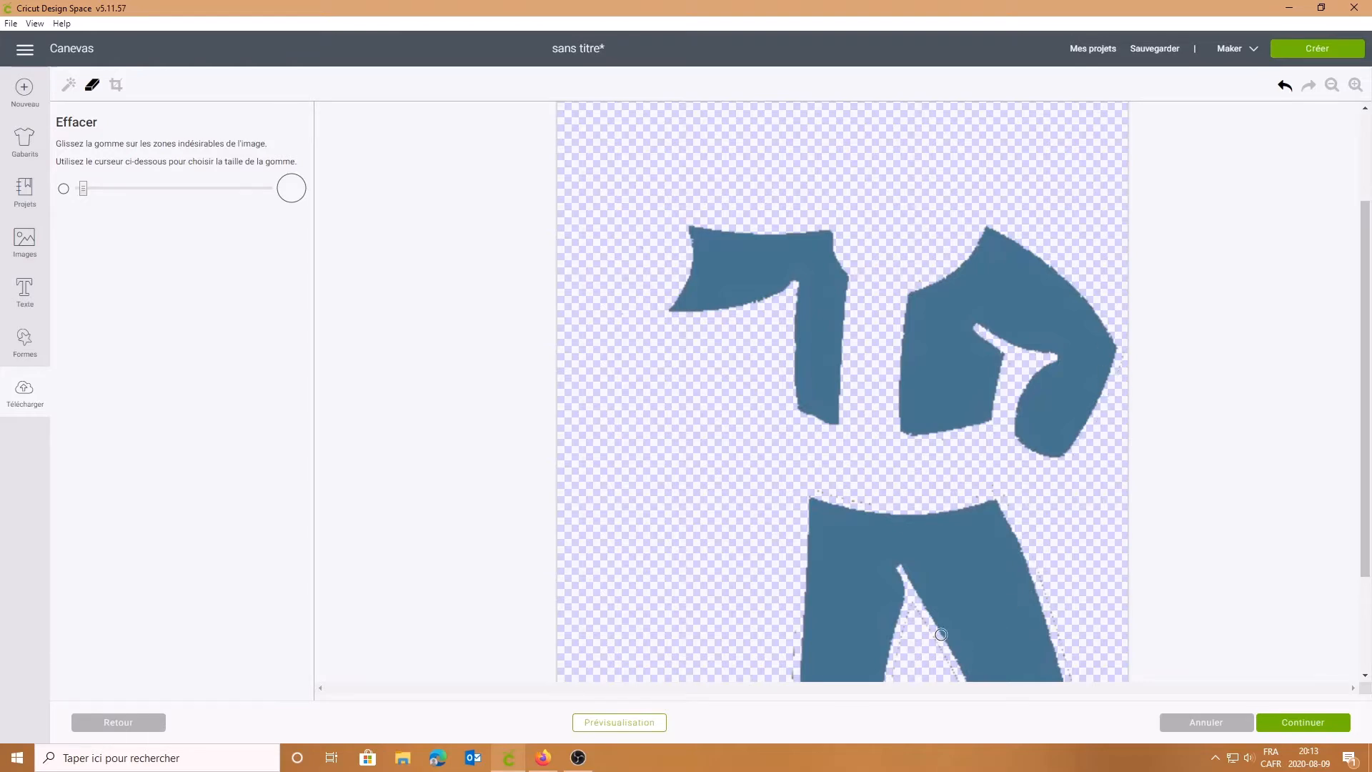
Step: Rub out the remaining specks around the trouser legs, using the cut preview to locate them
{"action": "scroll", "coordinate": [941, 634], "scroll_direction": "down", "scroll_amount": 3}
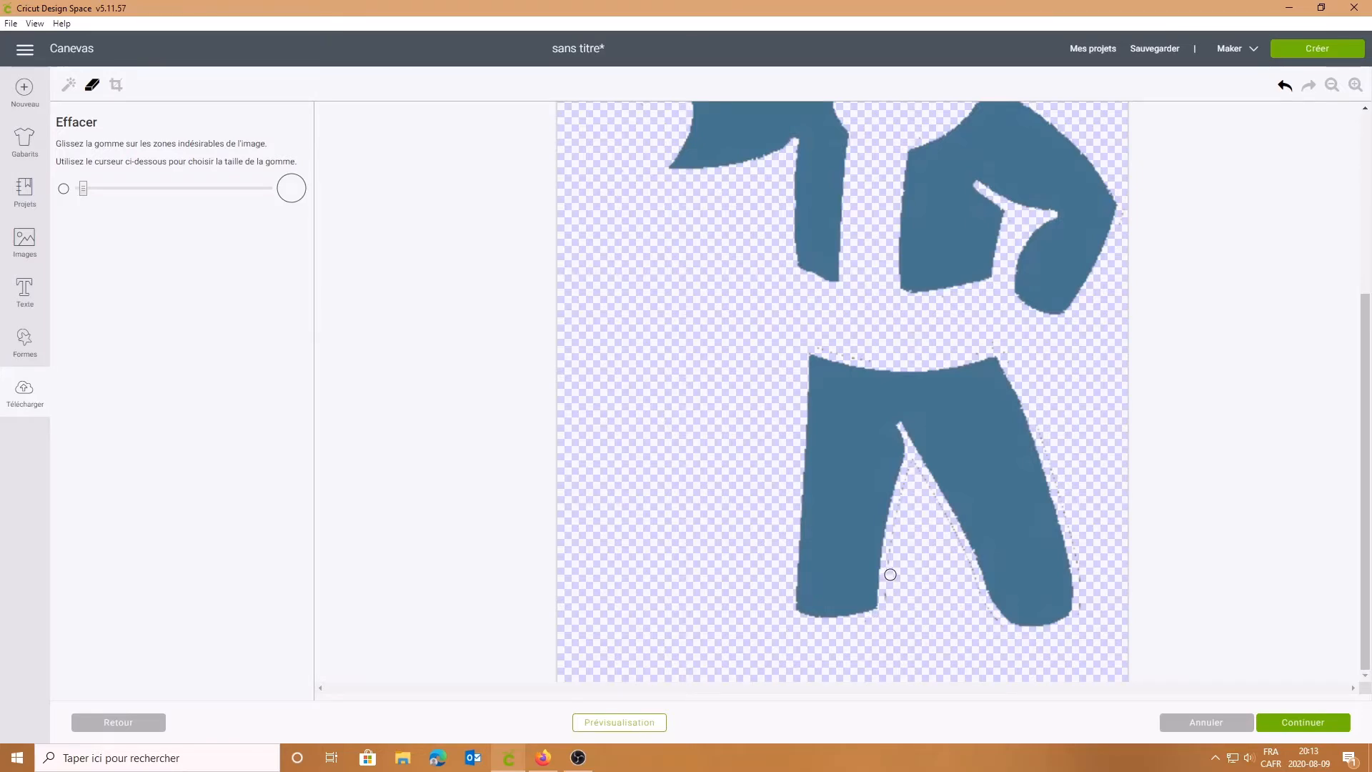
{"action": "left_click", "coordinate": [643, 722]}
{"action": "scroll", "coordinate": [1188, 477], "scroll_direction": "up", "scroll_amount": 2}
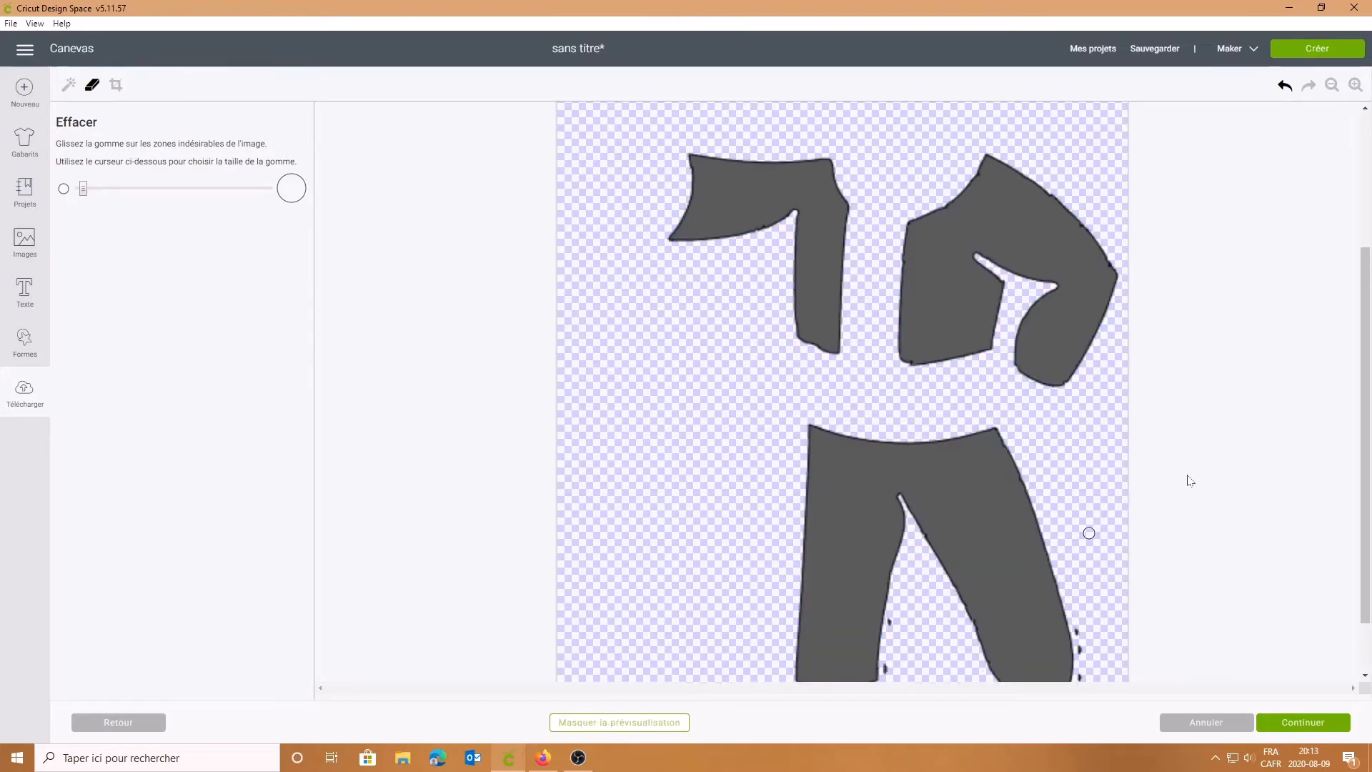
{"action": "scroll", "coordinate": [1189, 483], "scroll_direction": "down", "scroll_amount": 2}
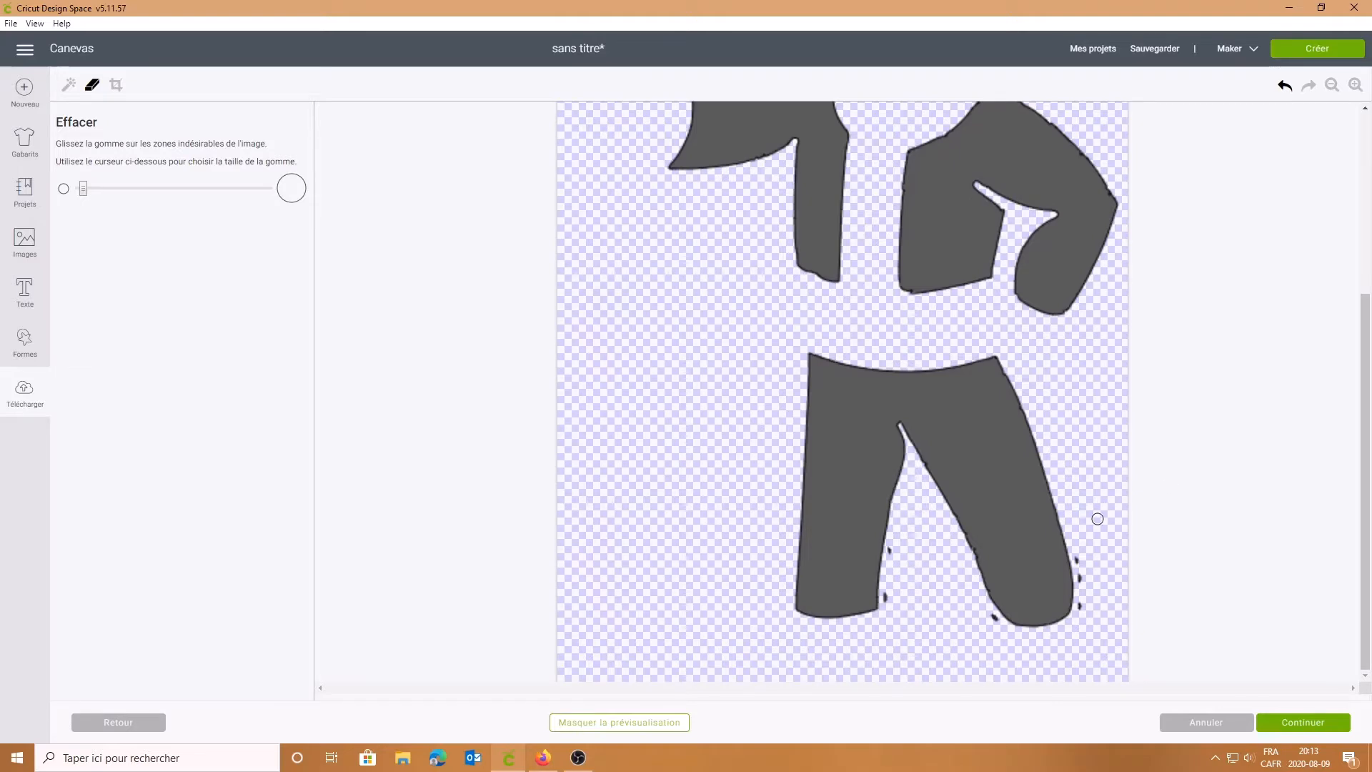
{"action": "left_click_drag", "start_coordinate": [1080, 558], "coordinate": [1076, 575]}
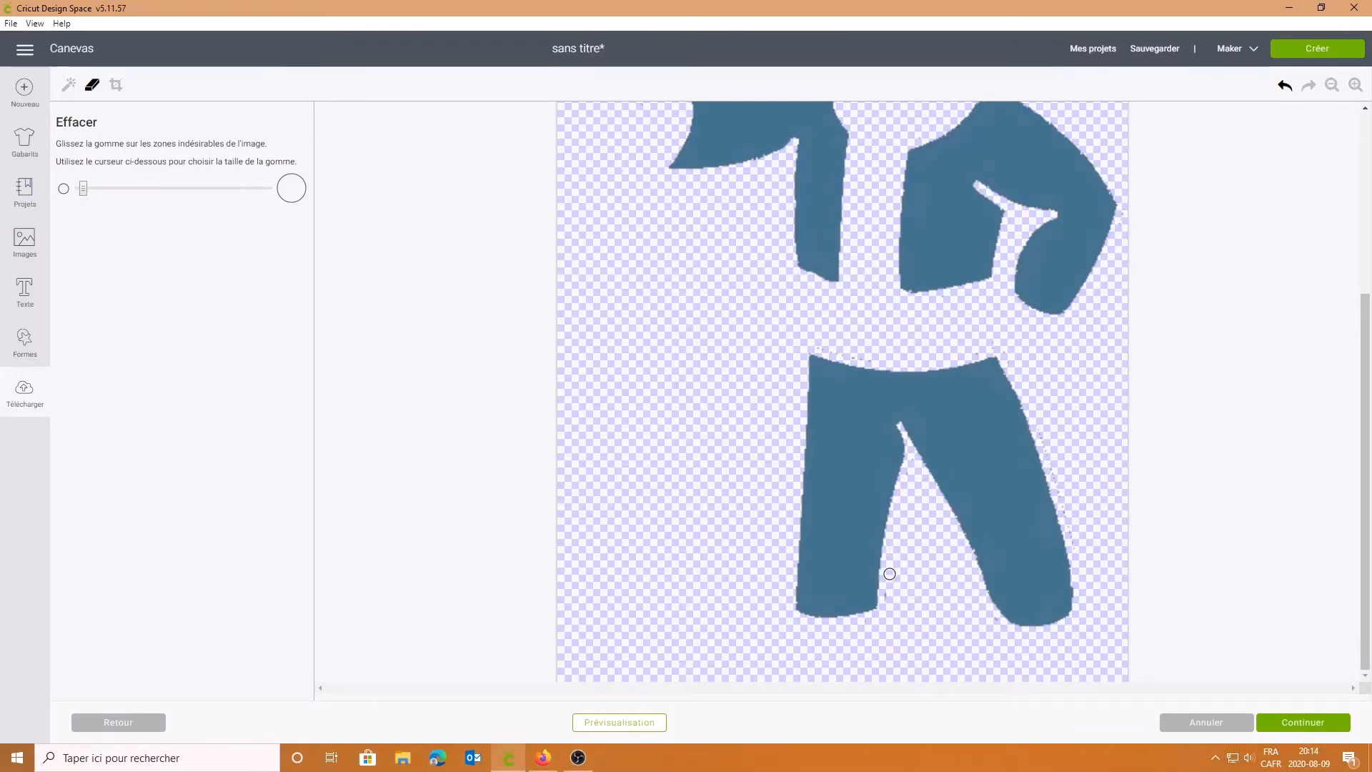
Step: Check the cut preview once more, accept the cleaned picture and save it under the name bonhomme
{"action": "left_click", "coordinate": [608, 723]}
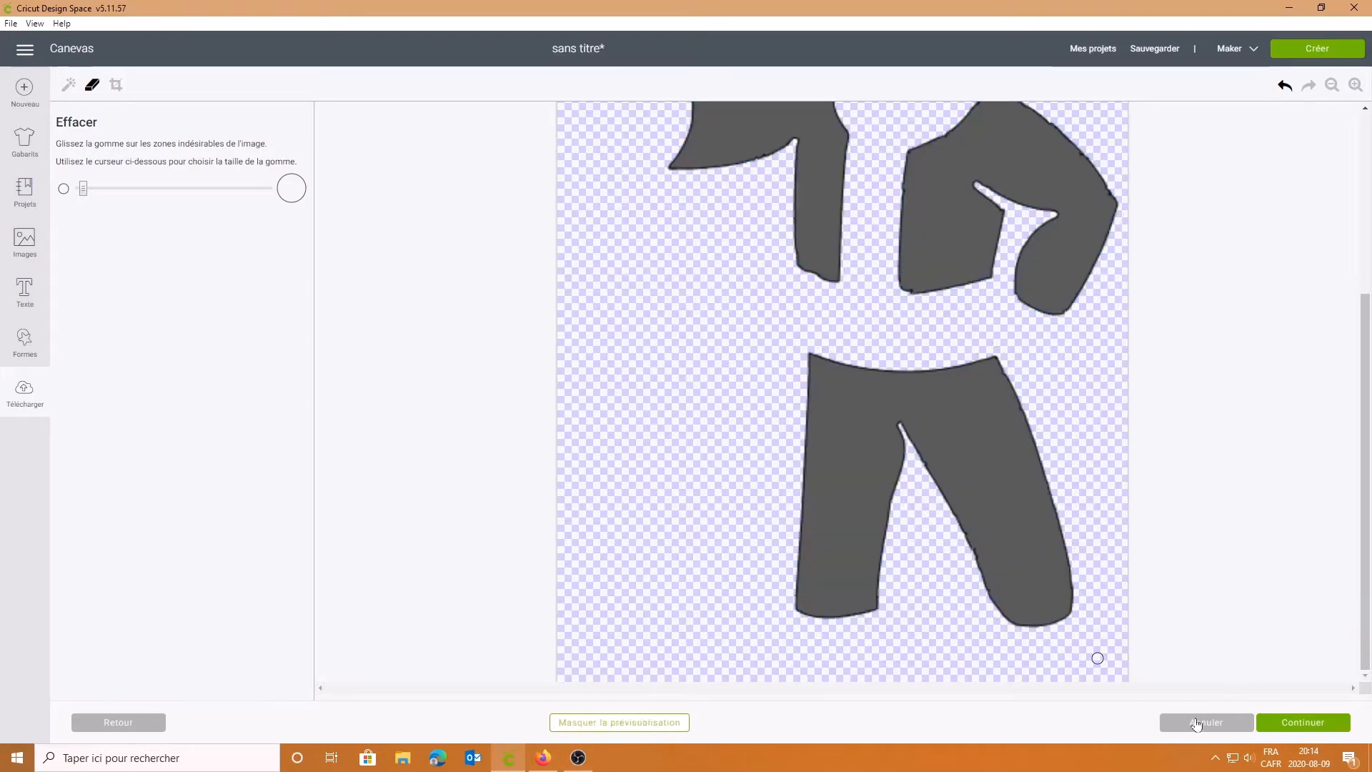
{"action": "left_click", "coordinate": [1290, 726]}
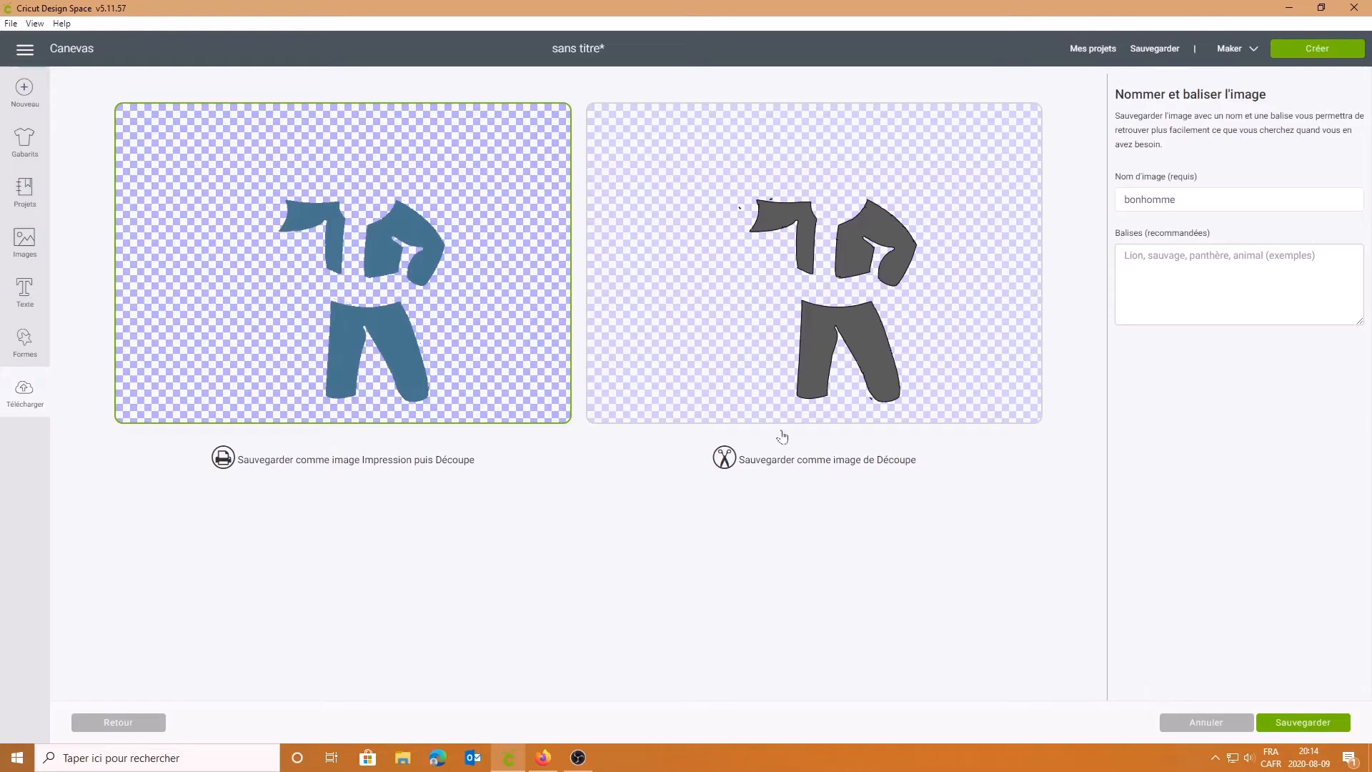
{"action": "left_click", "coordinate": [1278, 724]}
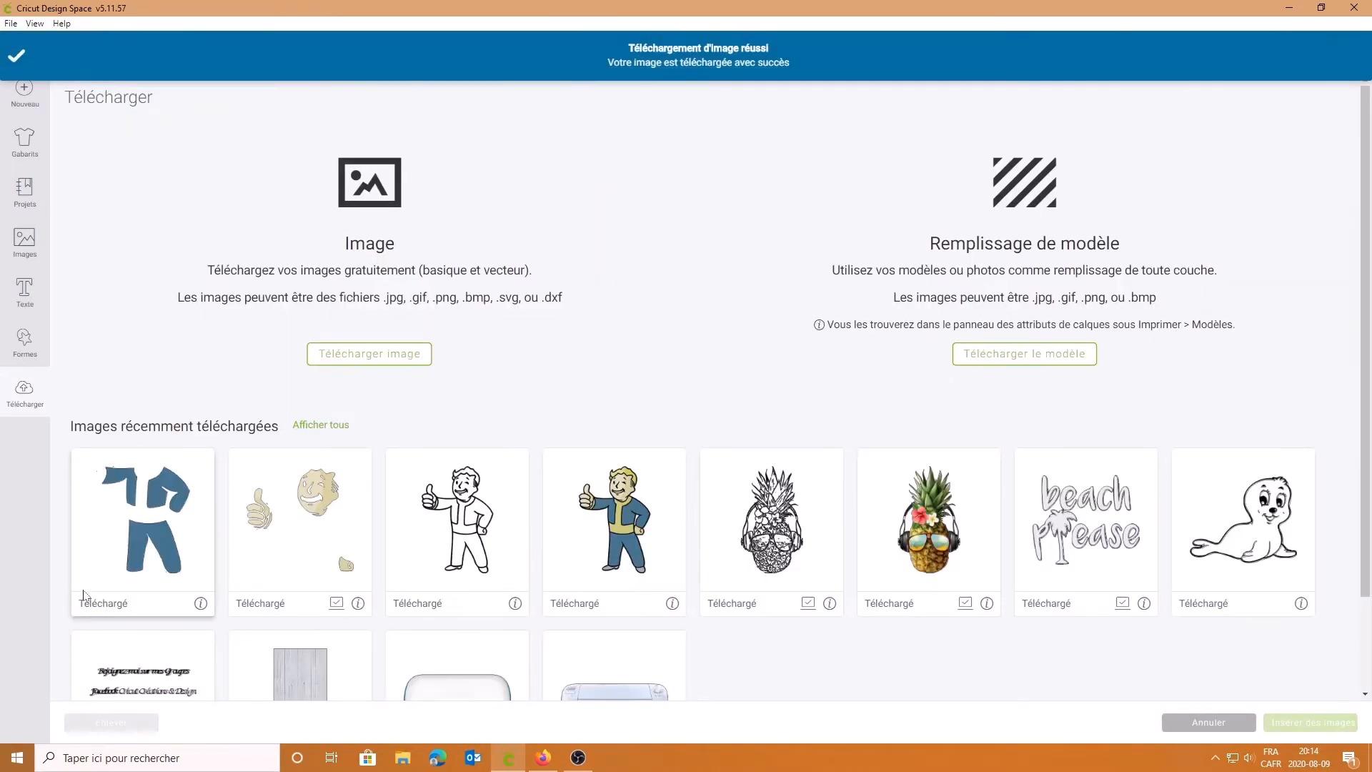
Step: Upload the bonhomme JPG from the Téléchargements folder again as a Complexe image and continue to background removal
{"action": "left_click", "coordinate": [357, 355]}
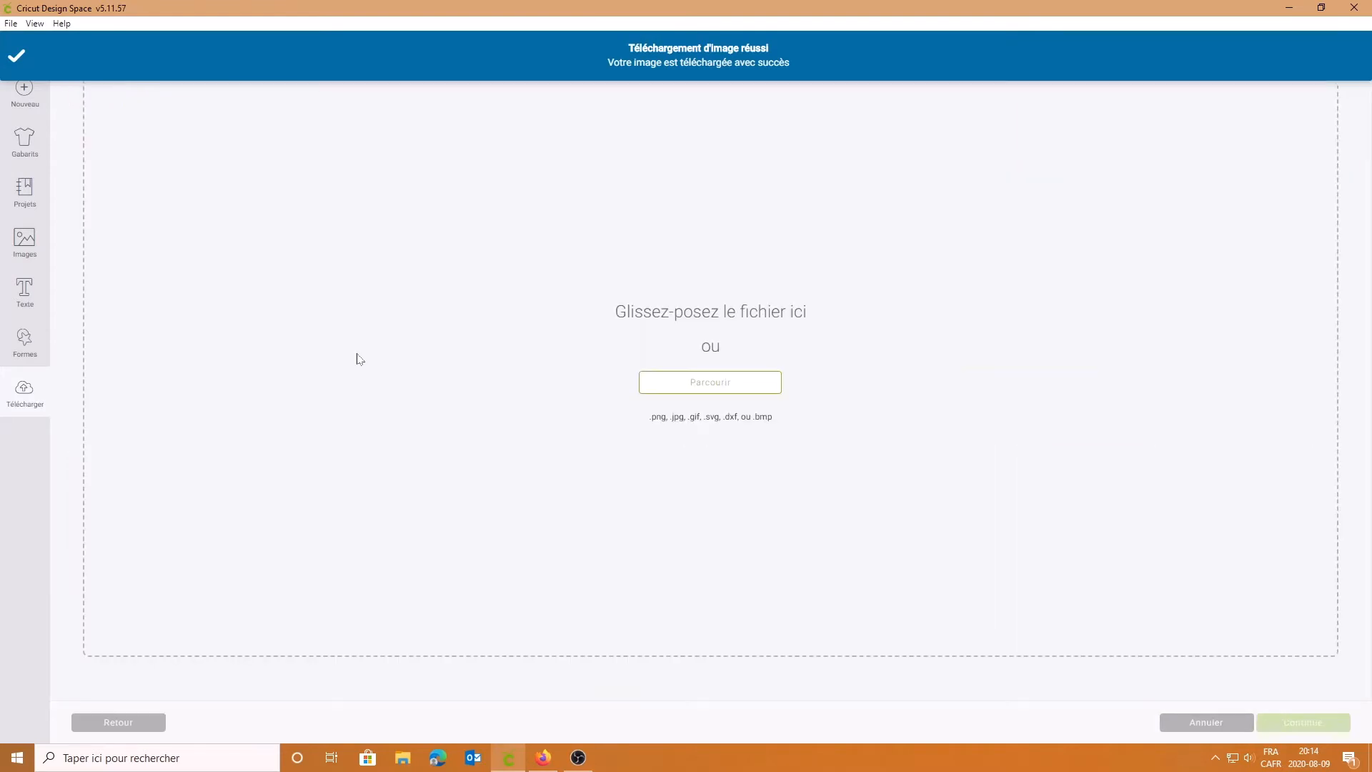
{"action": "left_click", "coordinate": [716, 384]}
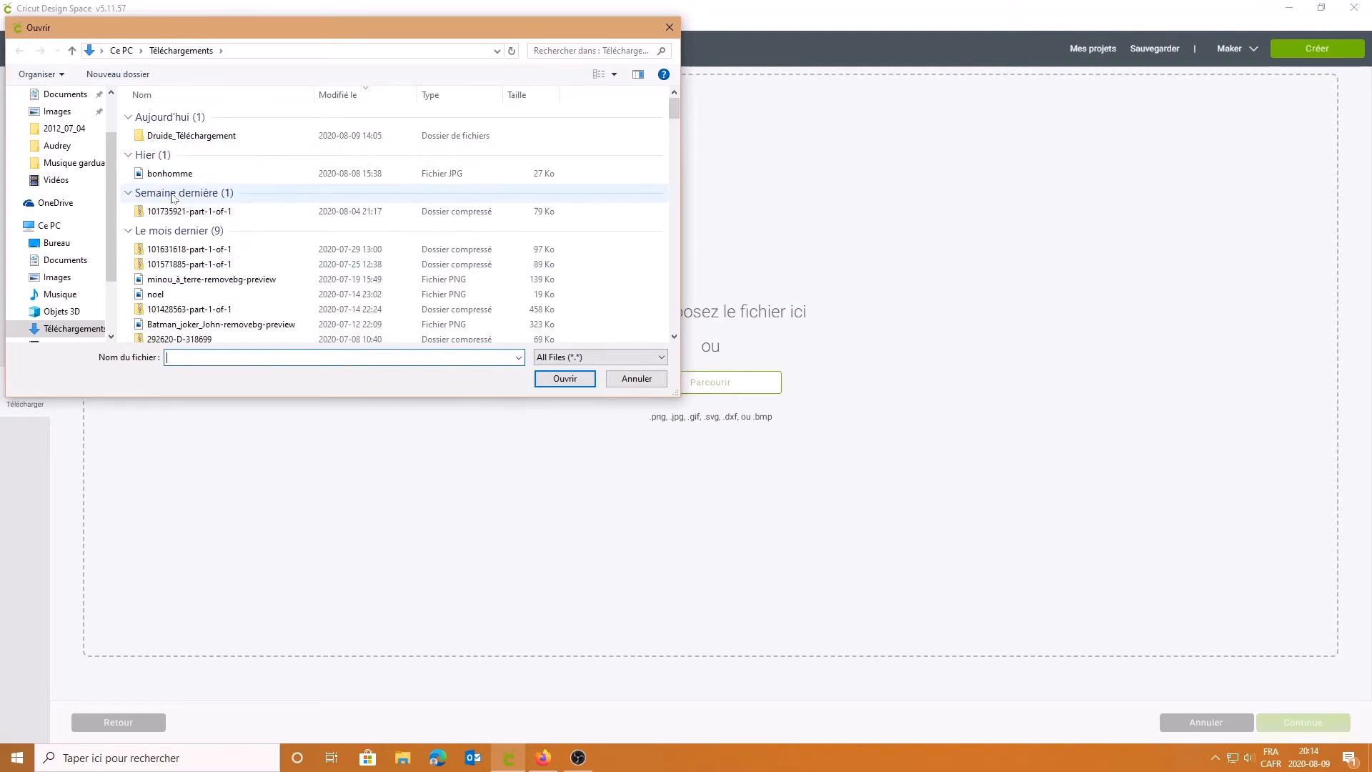
{"action": "left_click", "coordinate": [184, 175]}
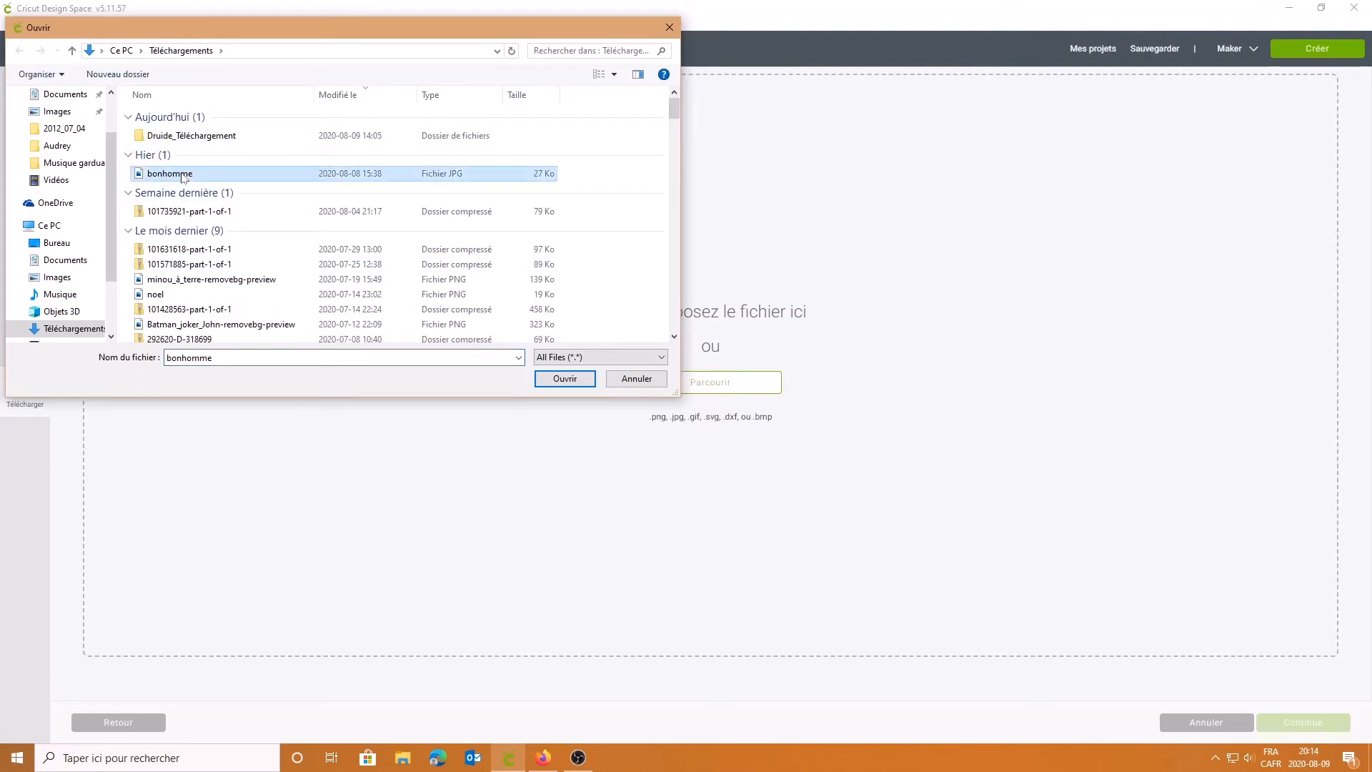
{"action": "left_click", "coordinate": [565, 379]}
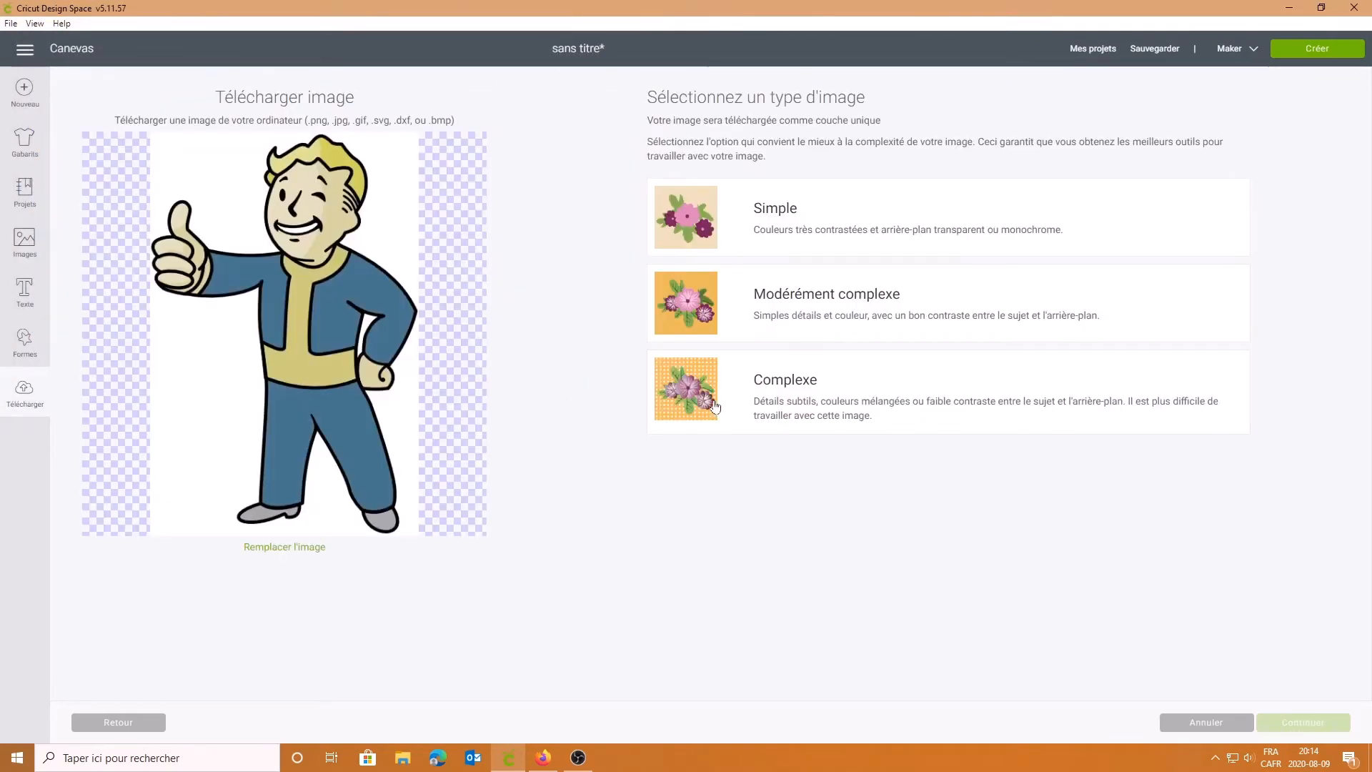
{"action": "left_click", "coordinate": [716, 409]}
{"action": "left_click", "coordinate": [1304, 723]}
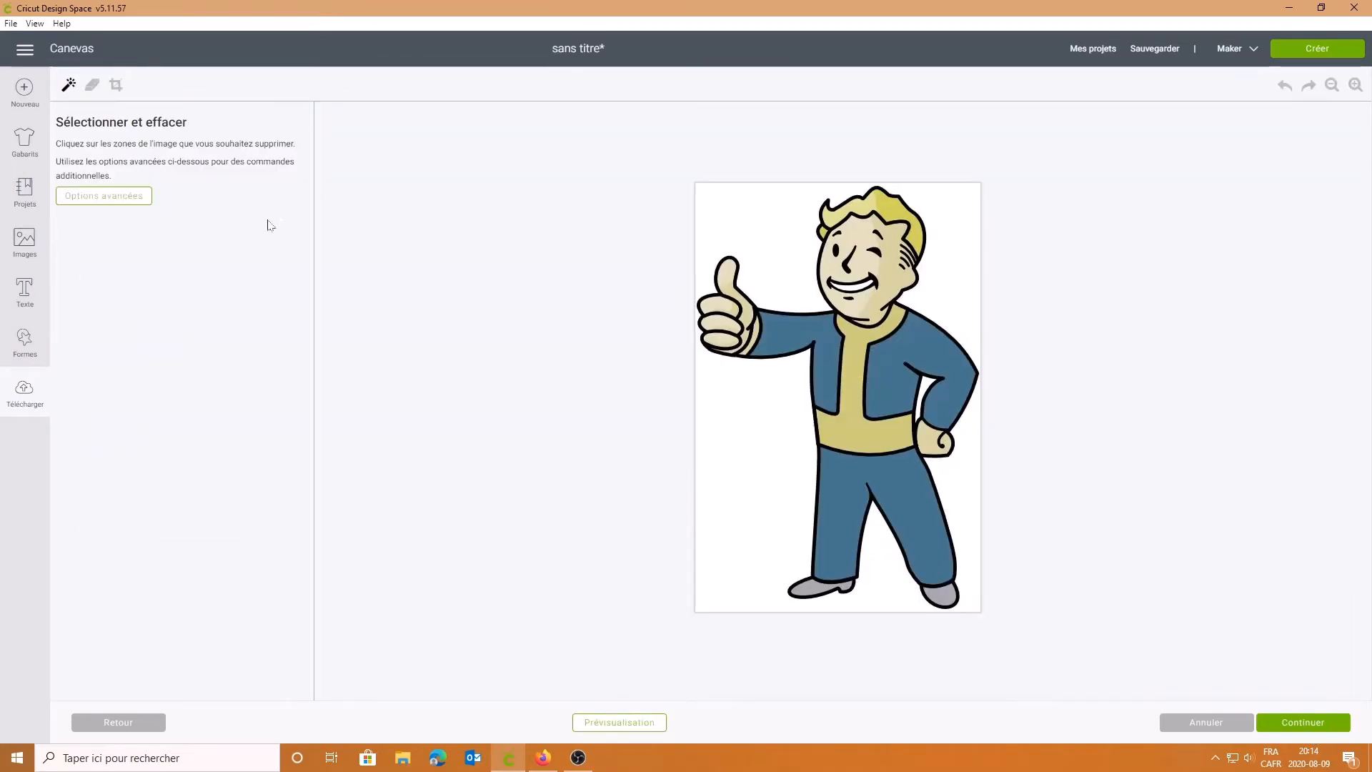
Step: Set the colour tolerance to 45 and erase the white background, the blue trousers and jacket, and the face skin
{"action": "left_click", "coordinate": [104, 198]}
{"action": "left_click_drag", "start_coordinate": [89, 290], "coordinate": [20, 308]}
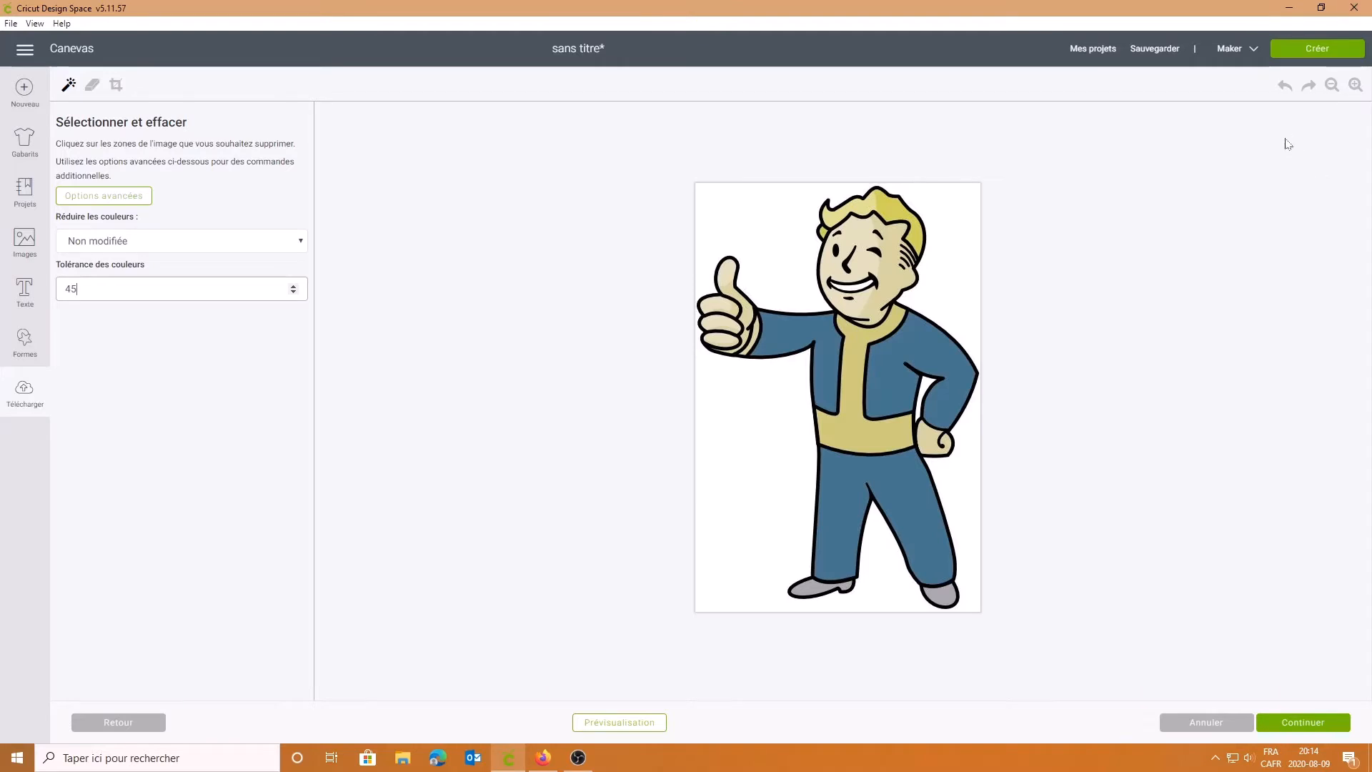
{"action": "left_click", "coordinate": [949, 293]}
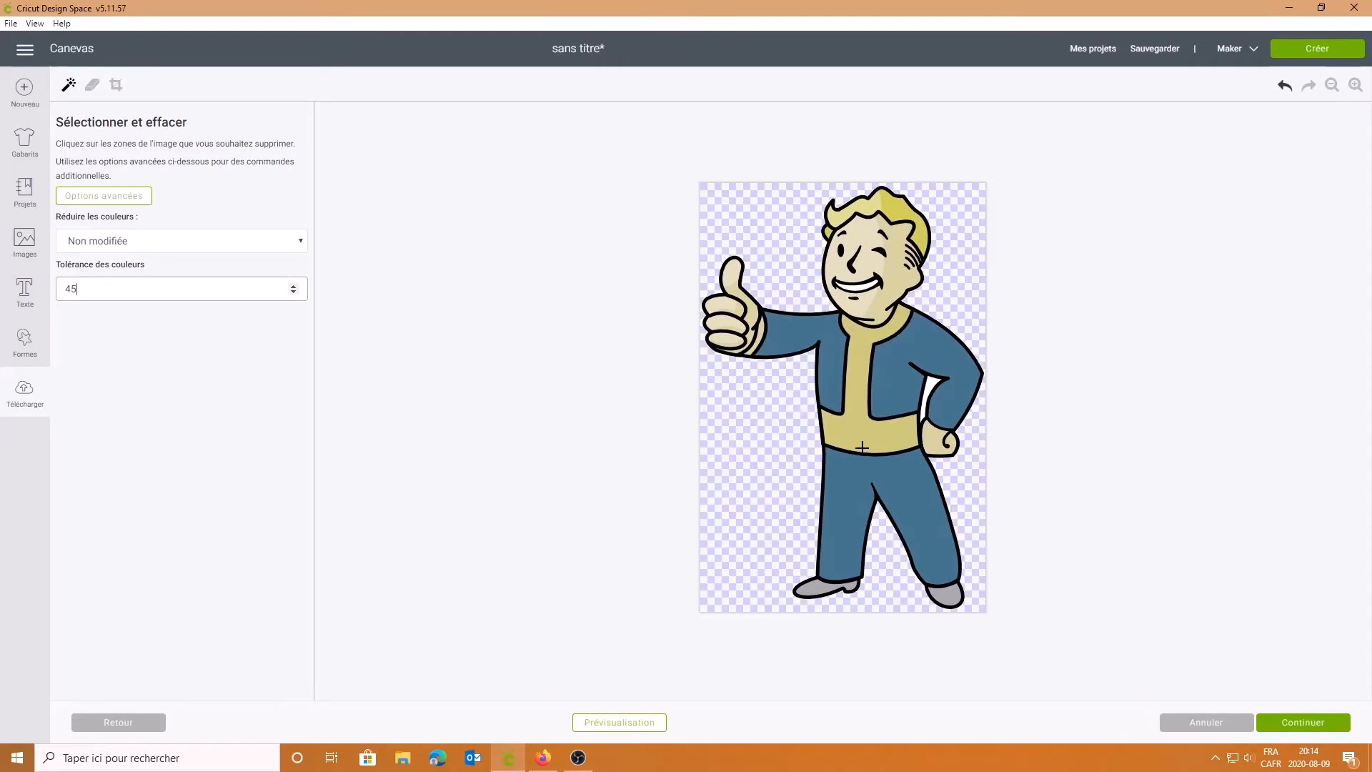
{"action": "left_click", "coordinate": [843, 536]}
{"action": "left_click", "coordinate": [831, 389]}
{"action": "left_click", "coordinate": [918, 380]}
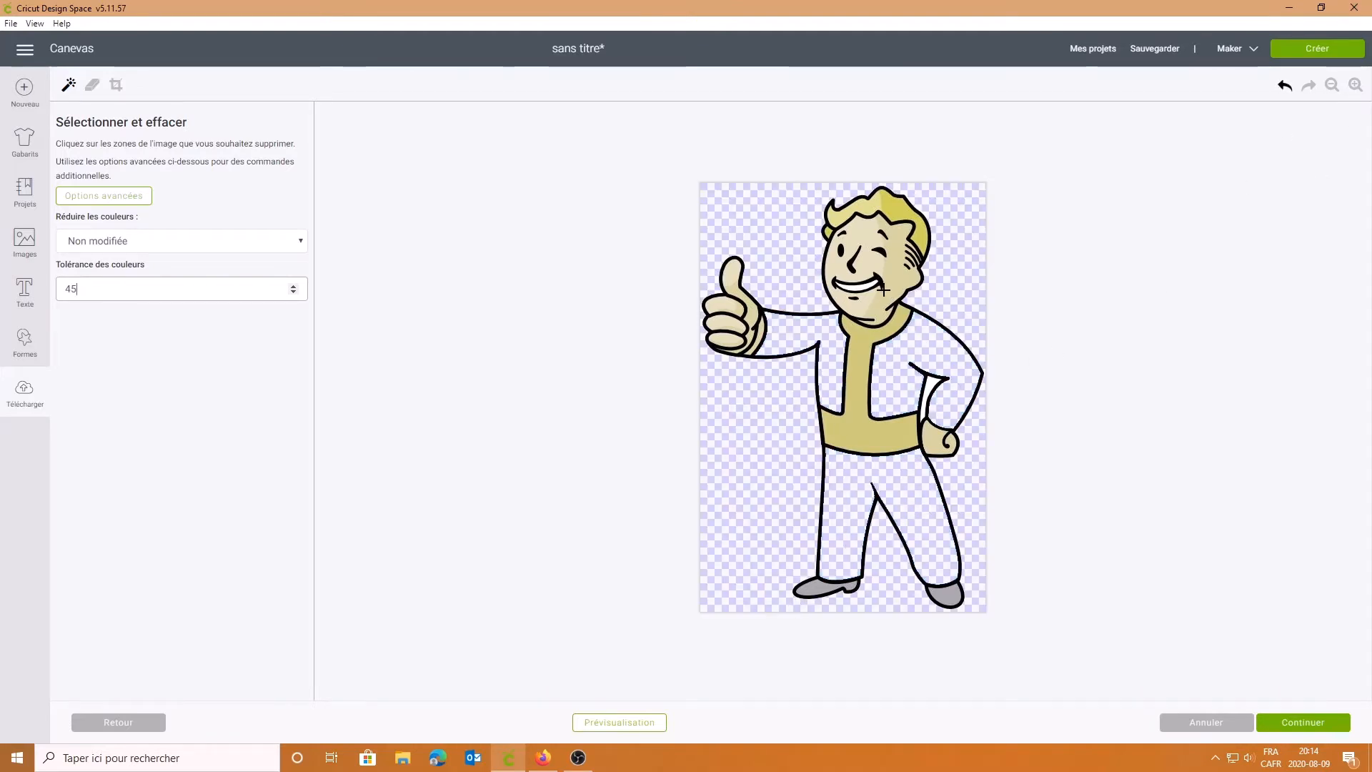
{"action": "left_click", "coordinate": [885, 294]}
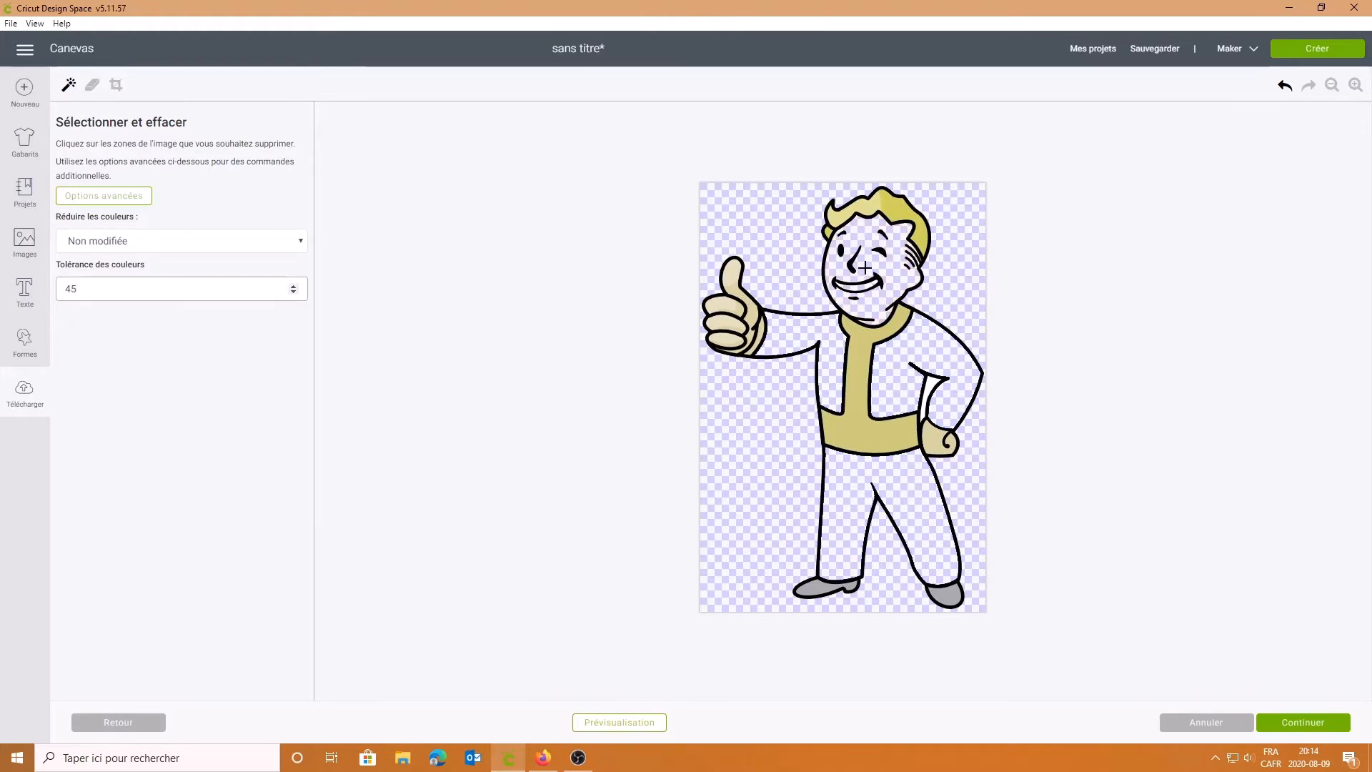
Step: Erase the skin of the raised hand's fingers and thumb, and the black body outline
{"action": "left_click", "coordinate": [1356, 85]}
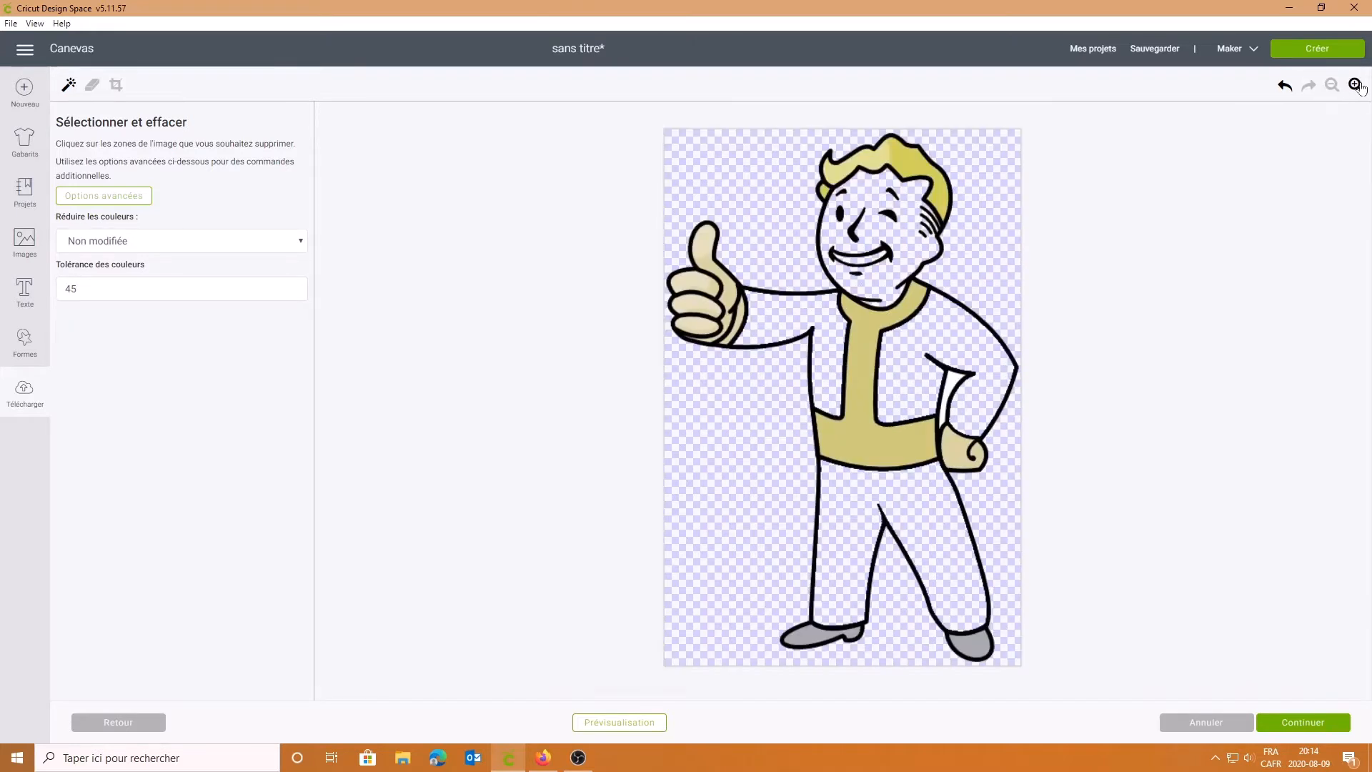
{"action": "left_click", "coordinate": [1355, 85]}
{"action": "left_click", "coordinate": [1356, 85]}
{"action": "left_click", "coordinate": [1355, 85]}
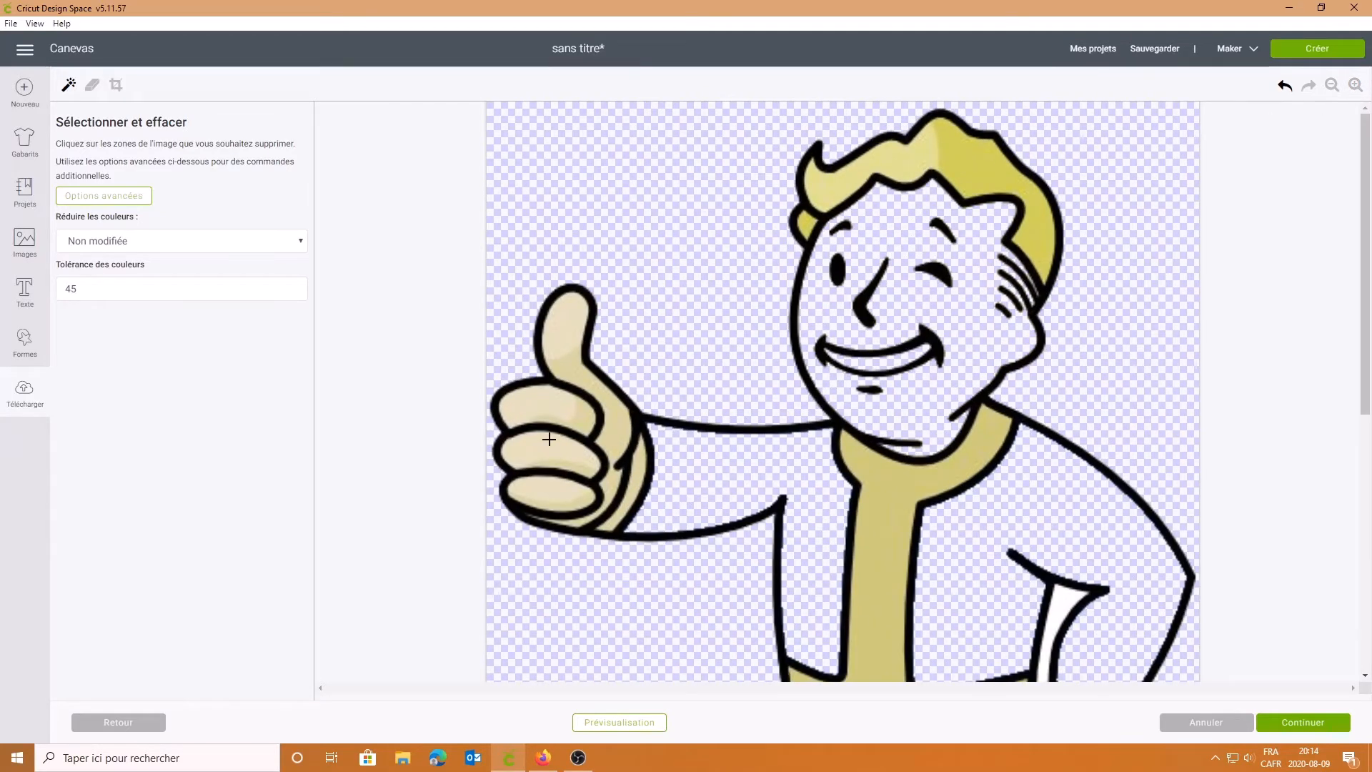
{"action": "left_click", "coordinate": [545, 493]}
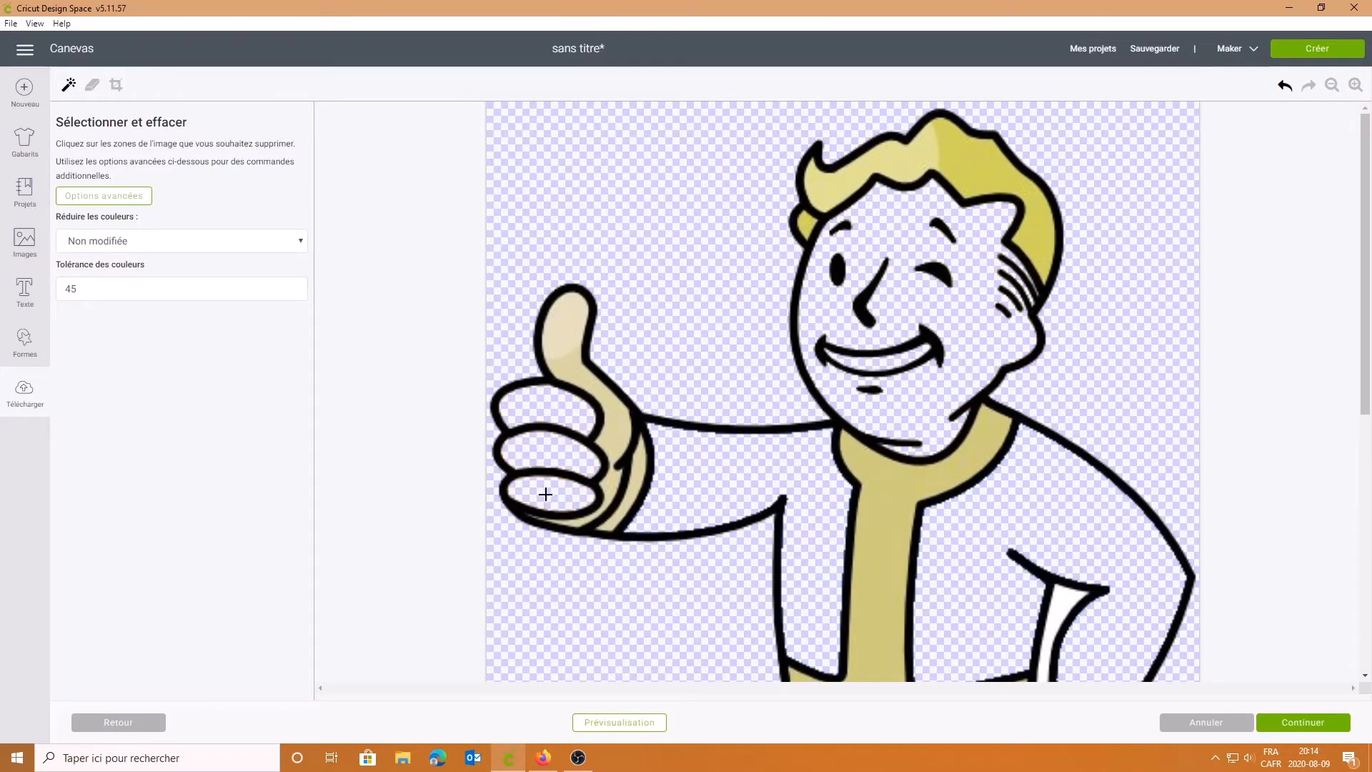
{"action": "left_click", "coordinate": [607, 486]}
{"action": "left_click", "coordinate": [615, 498]}
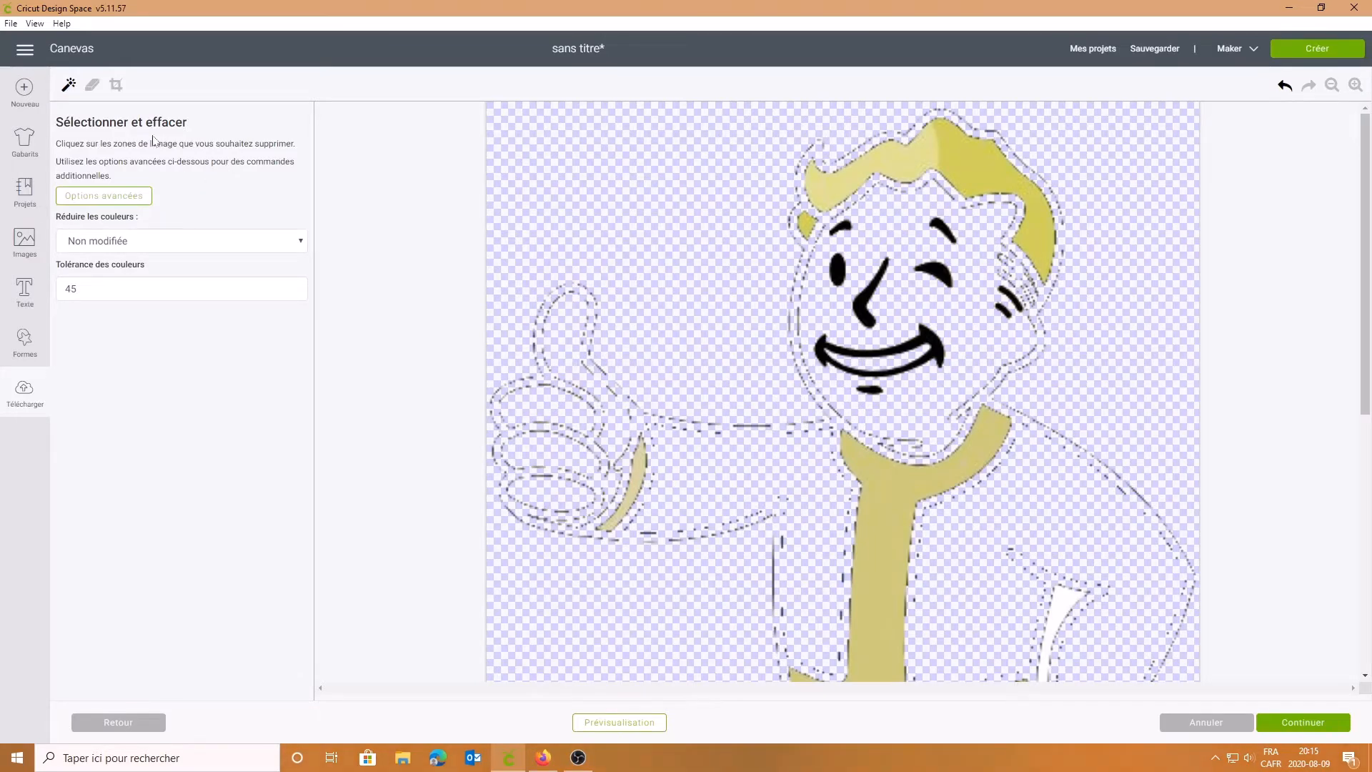
Step: With an enlarged eraser, rub out the facial features and the outline remnants of the face, raised hand and sleeve, keeping the yellow hair
{"action": "left_click", "coordinate": [93, 84]}
{"action": "left_click", "coordinate": [236, 188]}
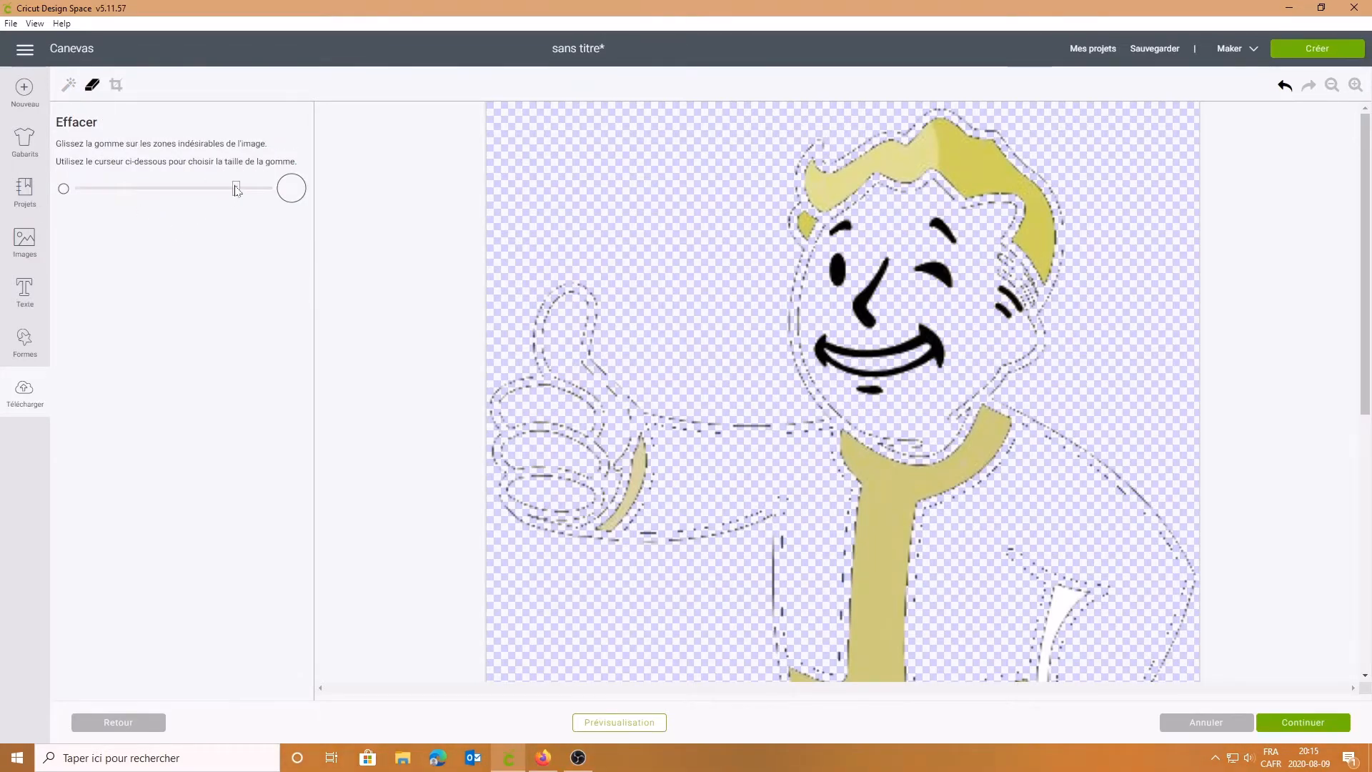
{"action": "mouse_move", "coordinate": [812, 199]}
{"action": "left_mouse_down"}
{"action": "mouse_move", "coordinate": [940, 168]}
{"action": "mouse_move", "coordinate": [1012, 166]}
{"action": "mouse_move", "coordinate": [1033, 219]}
{"action": "mouse_move", "coordinate": [1020, 281]}
{"action": "mouse_move", "coordinate": [906, 367]}
{"action": "left_mouse_up"}
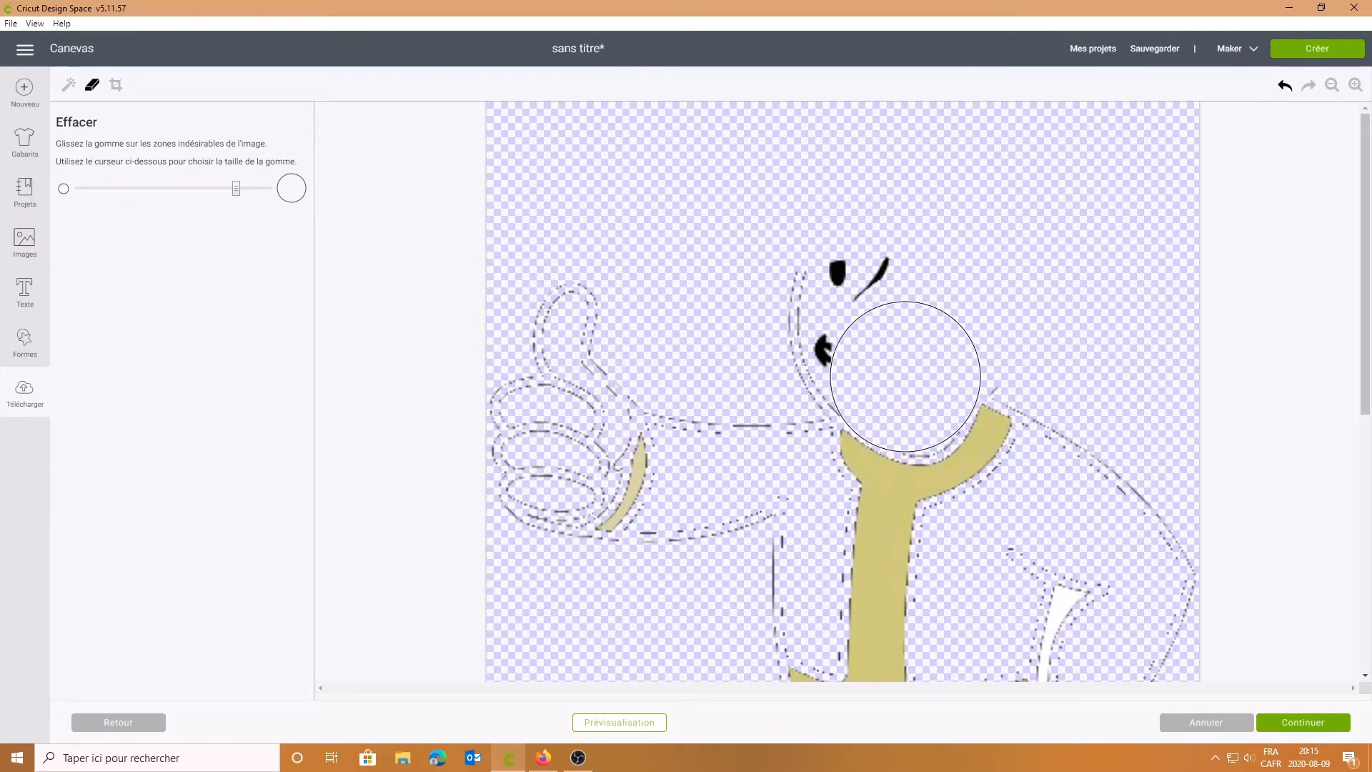
{"action": "left_click", "coordinate": [1283, 86]}
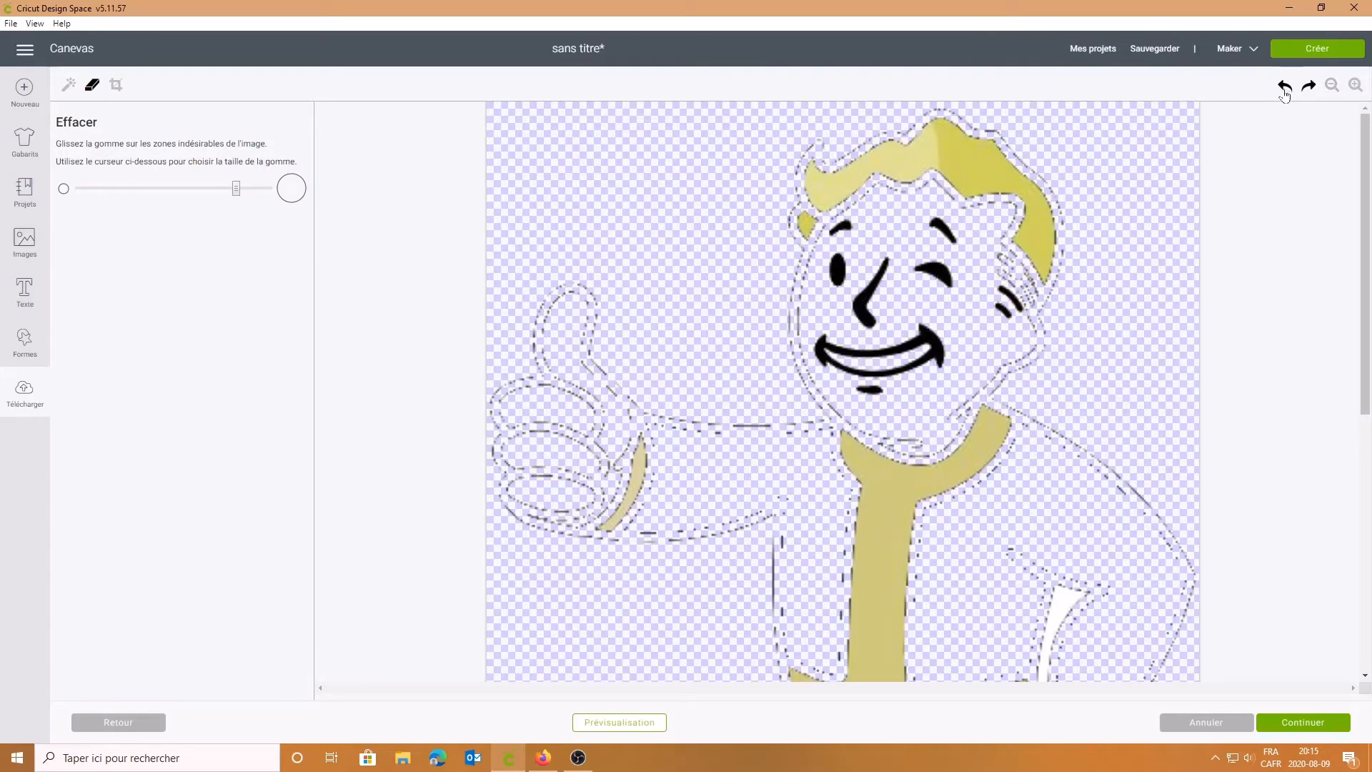
{"action": "mouse_move", "coordinate": [823, 280]}
{"action": "left_mouse_down"}
{"action": "mouse_move", "coordinate": [880, 276]}
{"action": "mouse_move", "coordinate": [888, 260]}
{"action": "mouse_move", "coordinate": [985, 318]}
{"action": "mouse_move", "coordinate": [921, 336]}
{"action": "mouse_move", "coordinate": [906, 389]}
{"action": "mouse_move", "coordinate": [838, 351]}
{"action": "mouse_move", "coordinate": [765, 374]}
{"action": "mouse_move", "coordinate": [738, 414]}
{"action": "mouse_move", "coordinate": [597, 270]}
{"action": "mouse_move", "coordinate": [599, 294]}
{"action": "left_mouse_up"}
{"action": "mouse_move", "coordinate": [593, 296]}
{"action": "left_mouse_down"}
{"action": "mouse_move", "coordinate": [551, 327]}
{"action": "mouse_move", "coordinate": [545, 443]}
{"action": "mouse_move", "coordinate": [702, 491]}
{"action": "mouse_move", "coordinate": [760, 581]}
{"action": "mouse_move", "coordinate": [680, 575]}
{"action": "mouse_move", "coordinate": [725, 554]}
{"action": "mouse_move", "coordinate": [759, 564]}
{"action": "mouse_move", "coordinate": [833, 524]}
{"action": "left_mouse_up"}
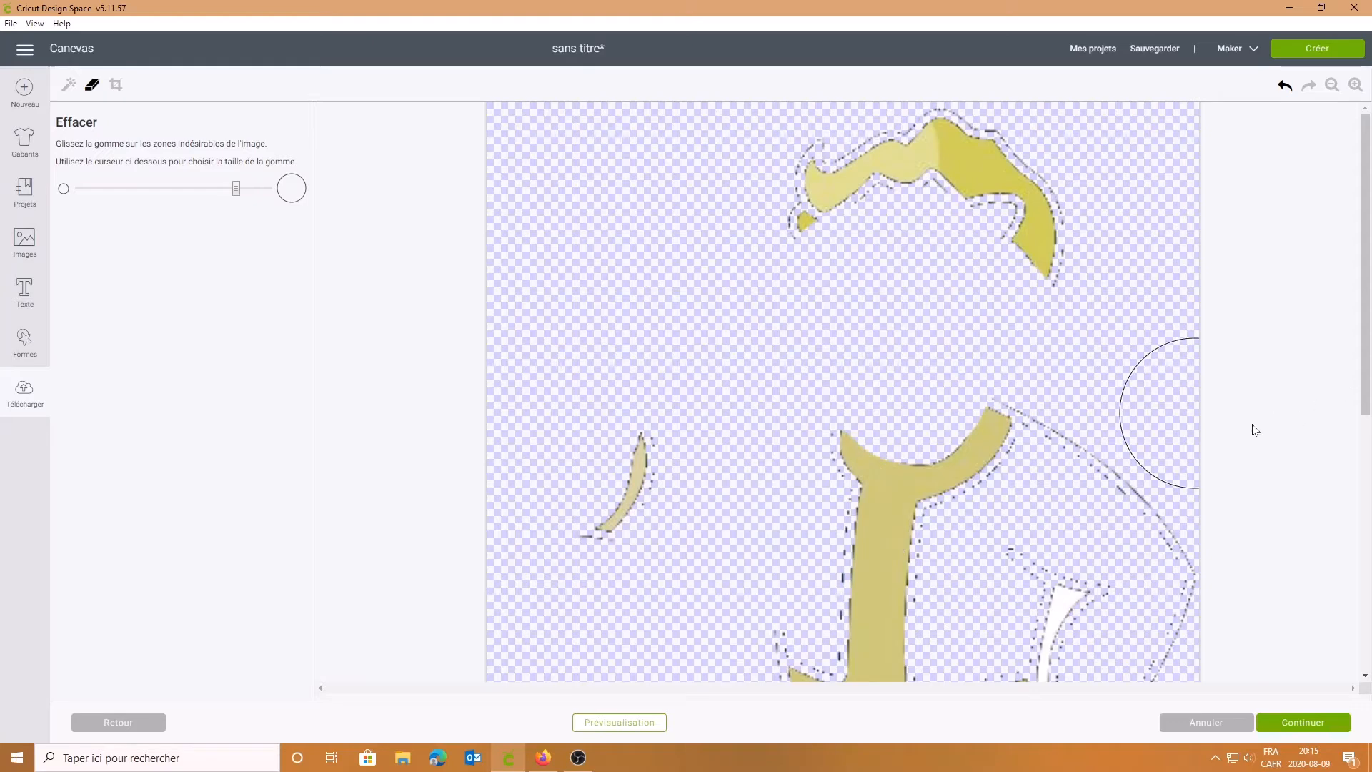
Step: With the large eraser, rub out the outline remnants of the bent arm, its sleeve and the trousers, keeping the yellow jacket trim
{"action": "mouse_move", "coordinate": [1090, 453]}
{"action": "left_mouse_down"}
{"action": "mouse_move", "coordinate": [1152, 484]}
{"action": "mouse_move", "coordinate": [1165, 566]}
{"action": "left_mouse_up"}
{"action": "scroll", "coordinate": [1159, 400], "scroll_direction": "down", "scroll_amount": 5}
{"action": "mouse_move", "coordinate": [1159, 418]}
{"action": "left_mouse_down"}
{"action": "mouse_move", "coordinate": [1175, 350]}
{"action": "mouse_move", "coordinate": [1171, 361]}
{"action": "mouse_move", "coordinate": [1061, 307]}
{"action": "left_mouse_up"}
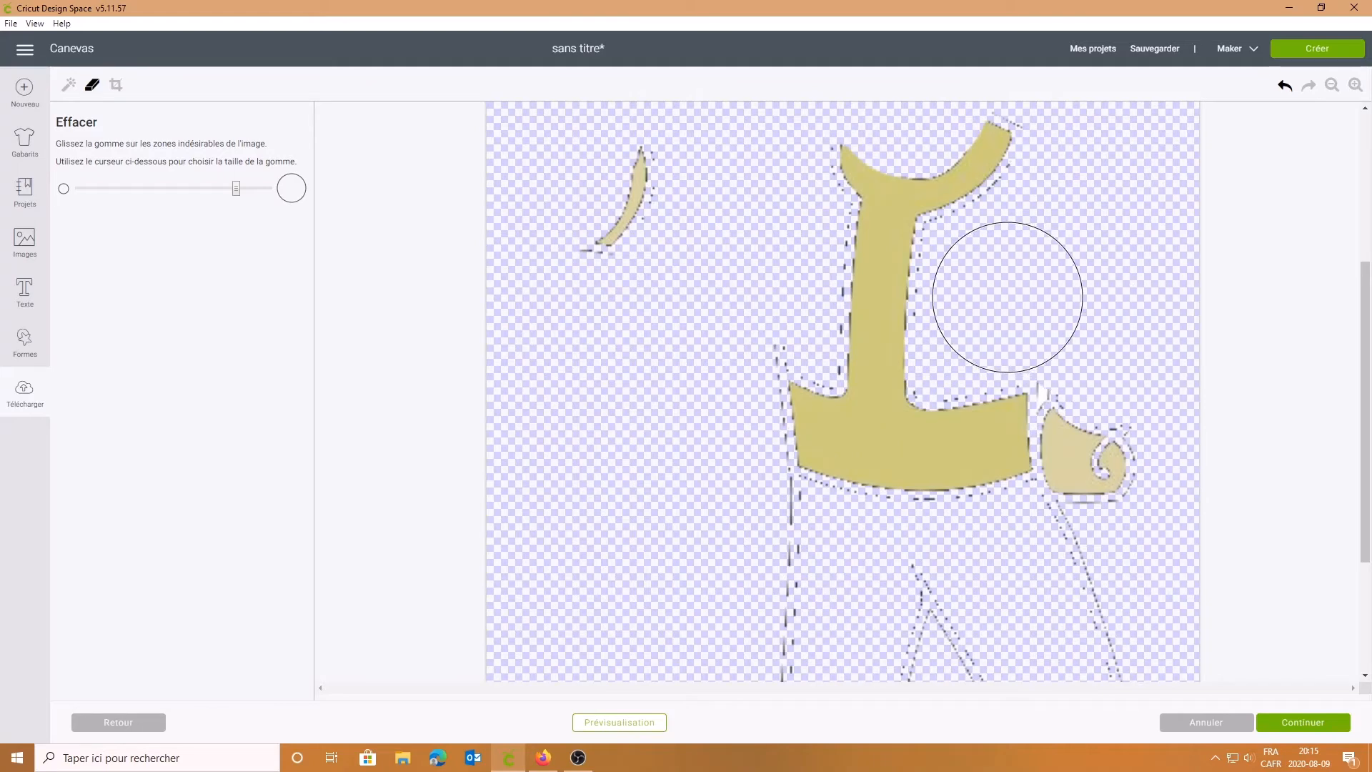
{"action": "scroll", "coordinate": [1115, 603], "scroll_direction": "down", "scroll_amount": 4}
{"action": "mouse_move", "coordinate": [1055, 437]}
{"action": "left_mouse_down"}
{"action": "mouse_move", "coordinate": [1016, 368]}
{"action": "mouse_move", "coordinate": [1070, 482]}
{"action": "mouse_move", "coordinate": [1093, 645]}
{"action": "mouse_move", "coordinate": [1031, 490]}
{"action": "mouse_move", "coordinate": [986, 440]}
{"action": "mouse_move", "coordinate": [805, 345]}
{"action": "mouse_move", "coordinate": [749, 598]}
{"action": "mouse_move", "coordinate": [906, 596]}
{"action": "mouse_move", "coordinate": [897, 507]}
{"action": "mouse_move", "coordinate": [942, 487]}
{"action": "left_mouse_up"}
{"action": "scroll", "coordinate": [993, 543], "scroll_direction": "up", "scroll_amount": 3}
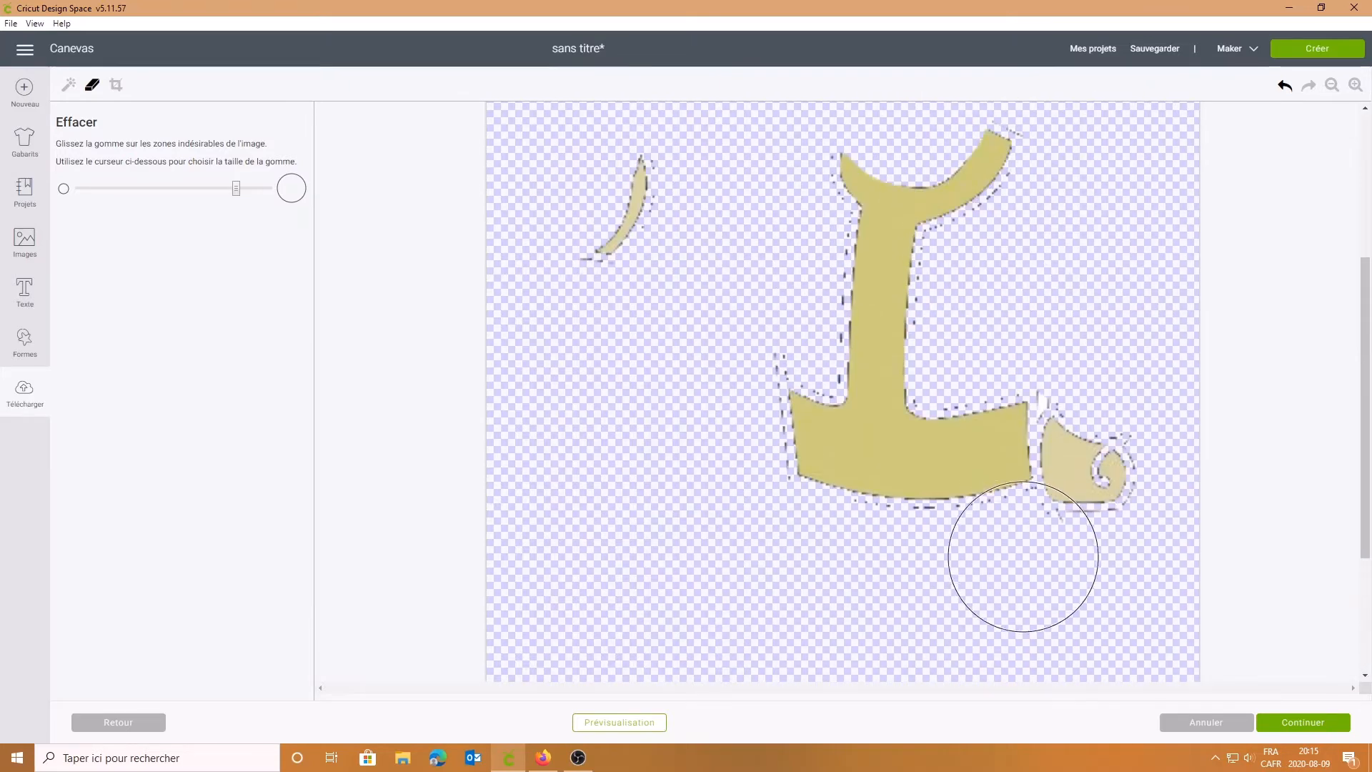
Step: Reduce the eraser size and, using the preview to find them, erase the stray specks around the raised-hand cuff, collar and waistband
{"action": "left_click", "coordinate": [102, 189]}
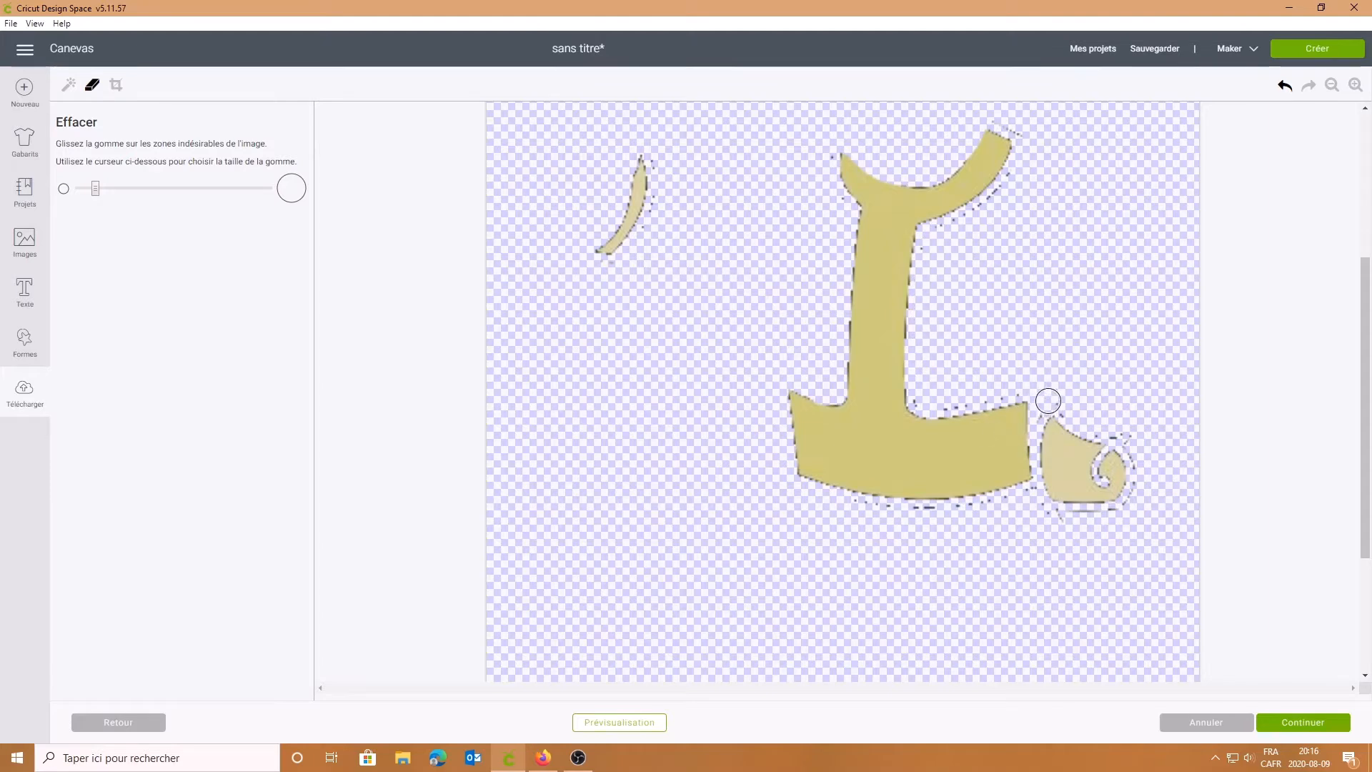
{"action": "left_click", "coordinate": [609, 723]}
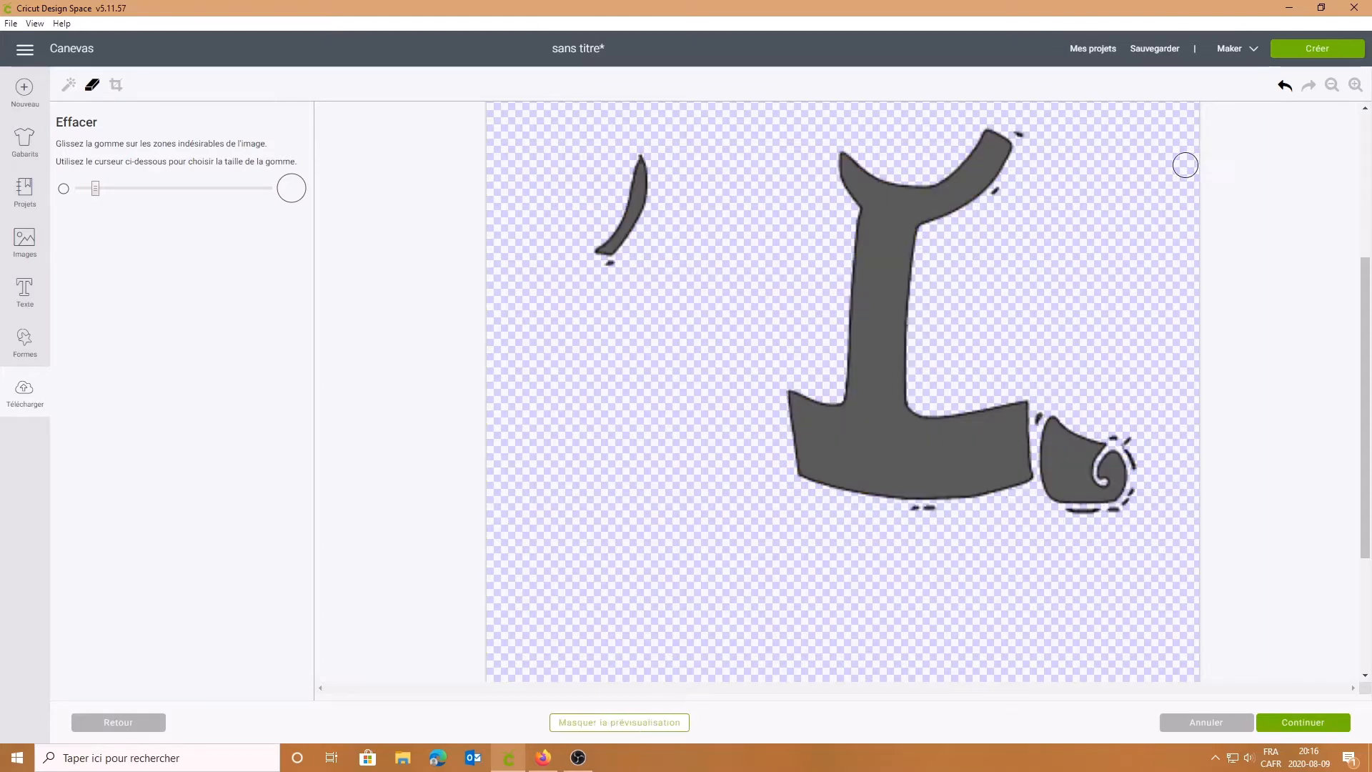
{"action": "left_click", "coordinate": [618, 274]}
{"action": "left_click", "coordinate": [643, 724]}
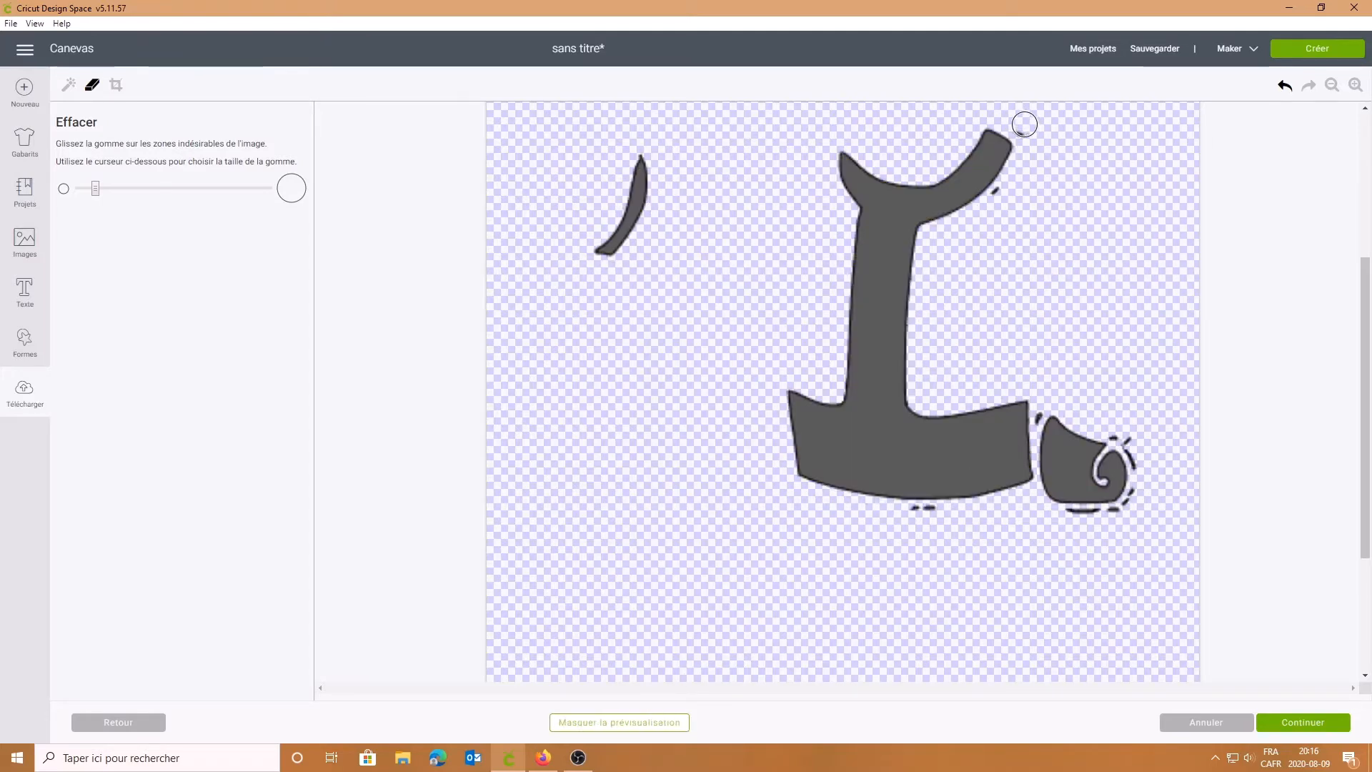
{"action": "left_click_drag", "start_coordinate": [1025, 124], "coordinate": [1020, 174]}
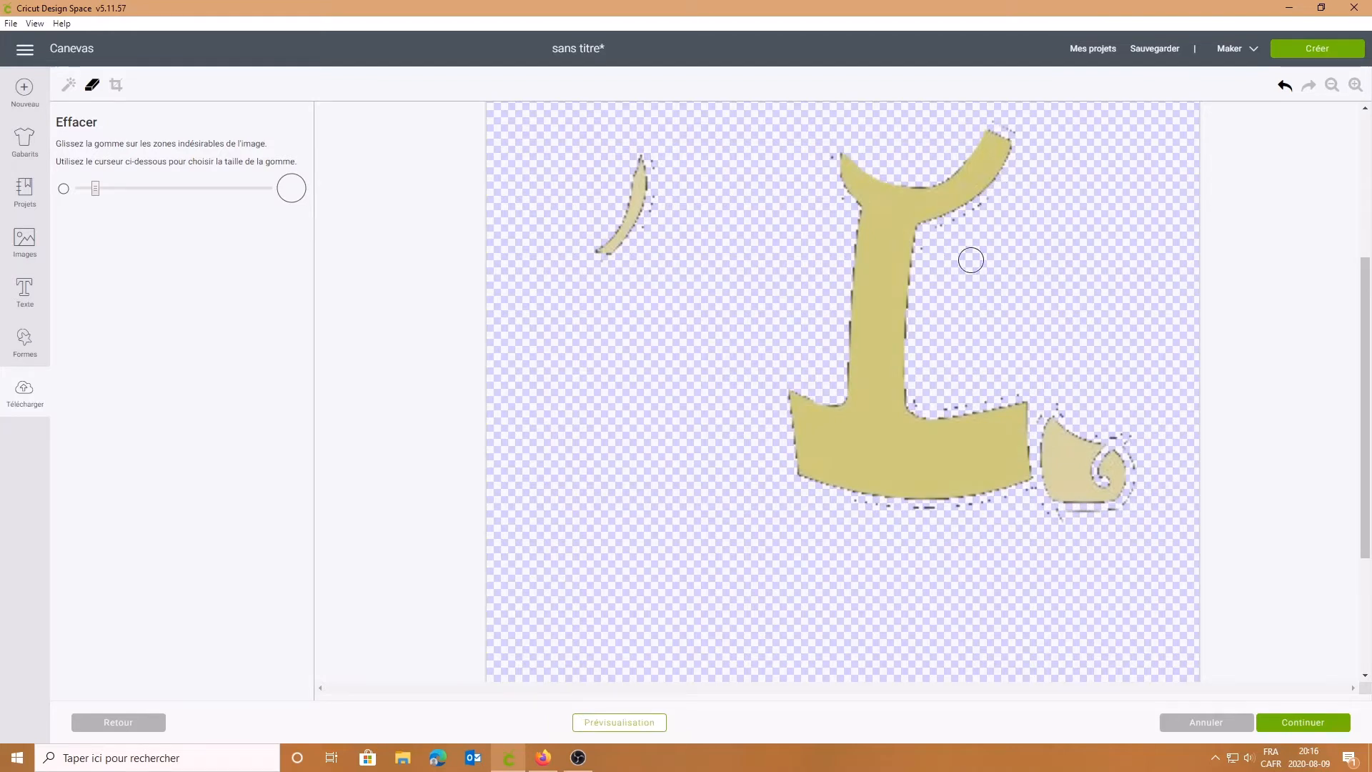
{"action": "left_click", "coordinate": [614, 723]}
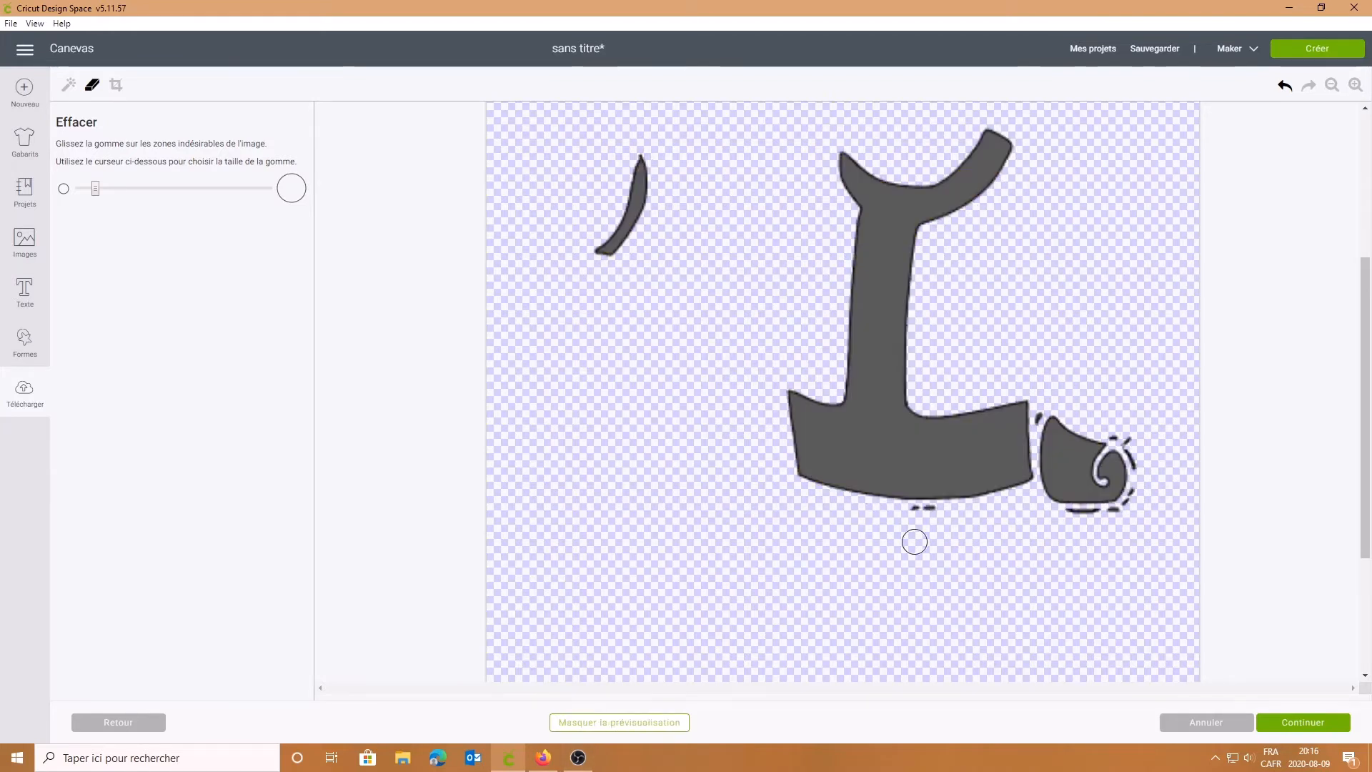
{"action": "left_click", "coordinate": [912, 514]}
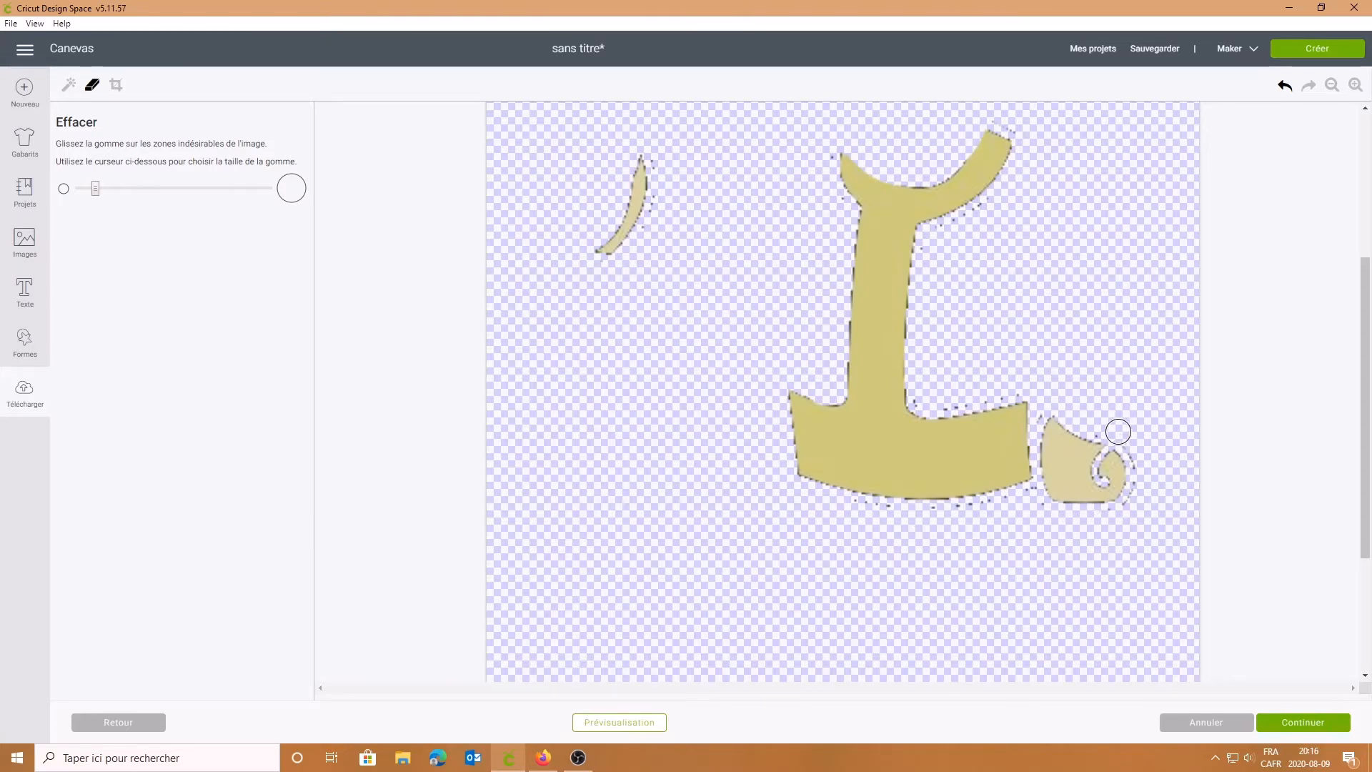
Step: Erase the remaining specks around the hand on the hip and save the yellow parts as an Impression puis Découpe image
{"action": "left_click", "coordinate": [641, 722]}
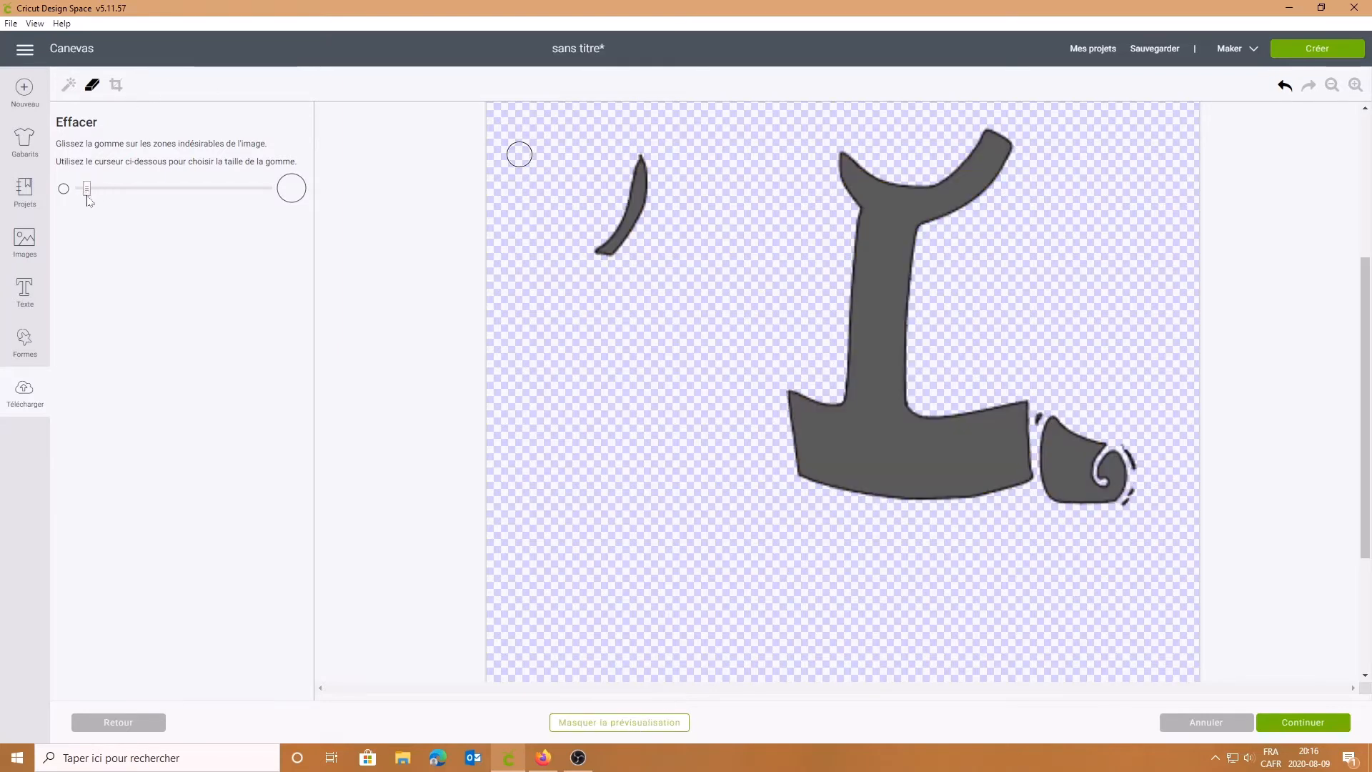
{"action": "left_click", "coordinate": [1038, 416]}
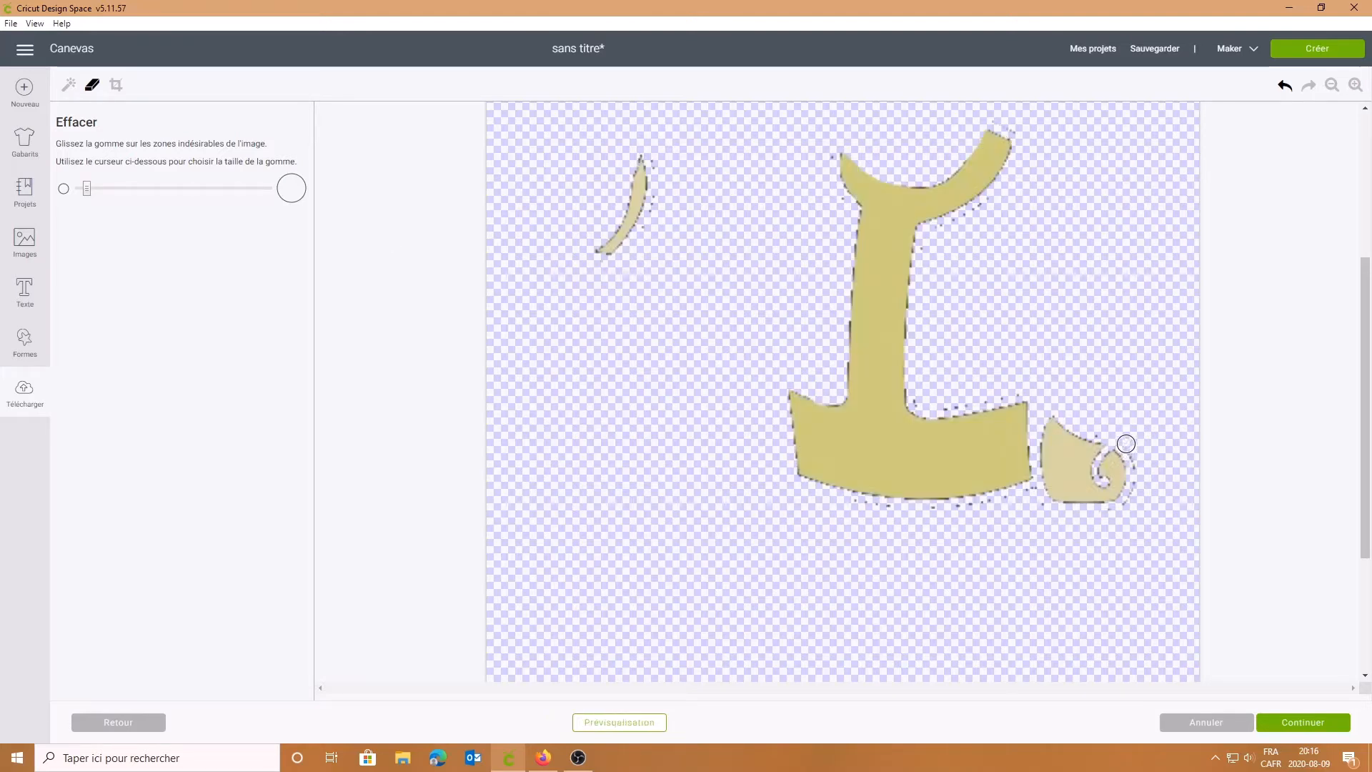
{"action": "left_click", "coordinate": [626, 726]}
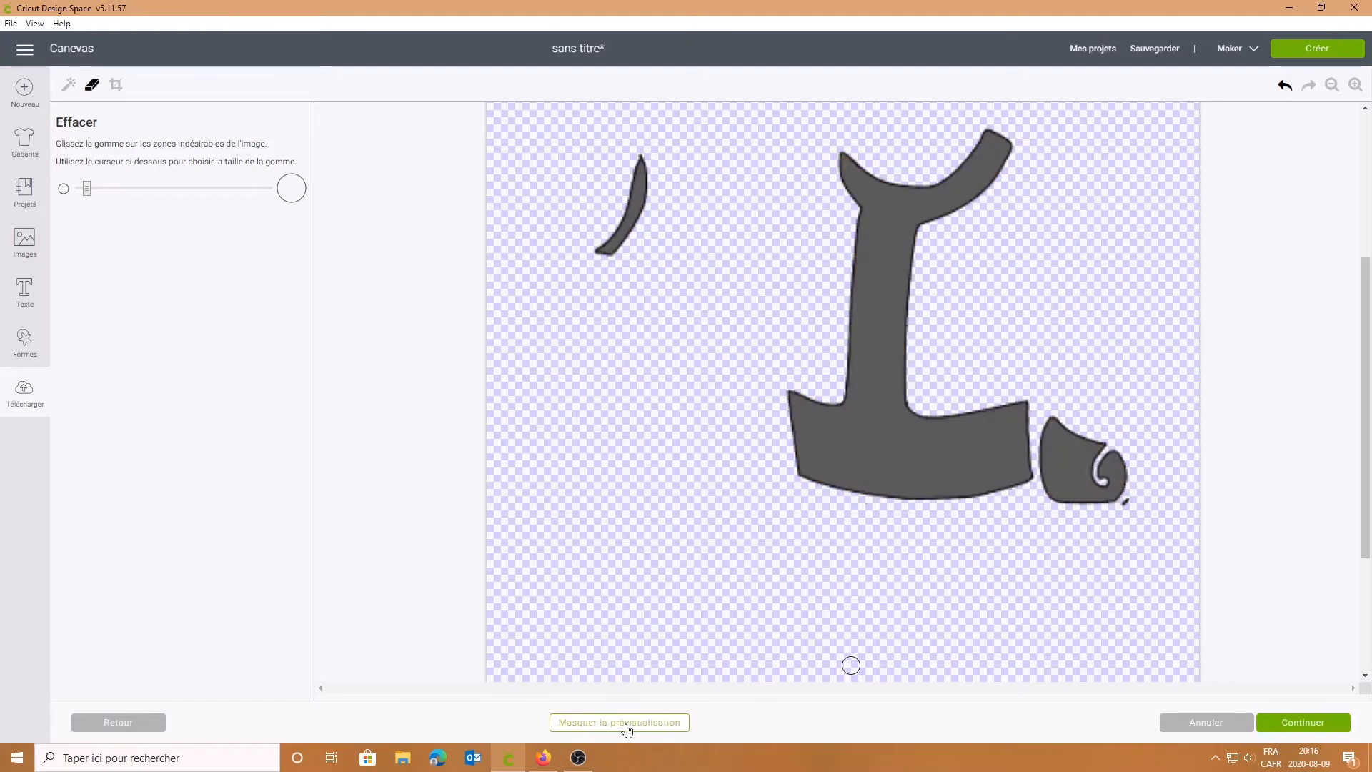
{"action": "left_click", "coordinate": [1132, 507]}
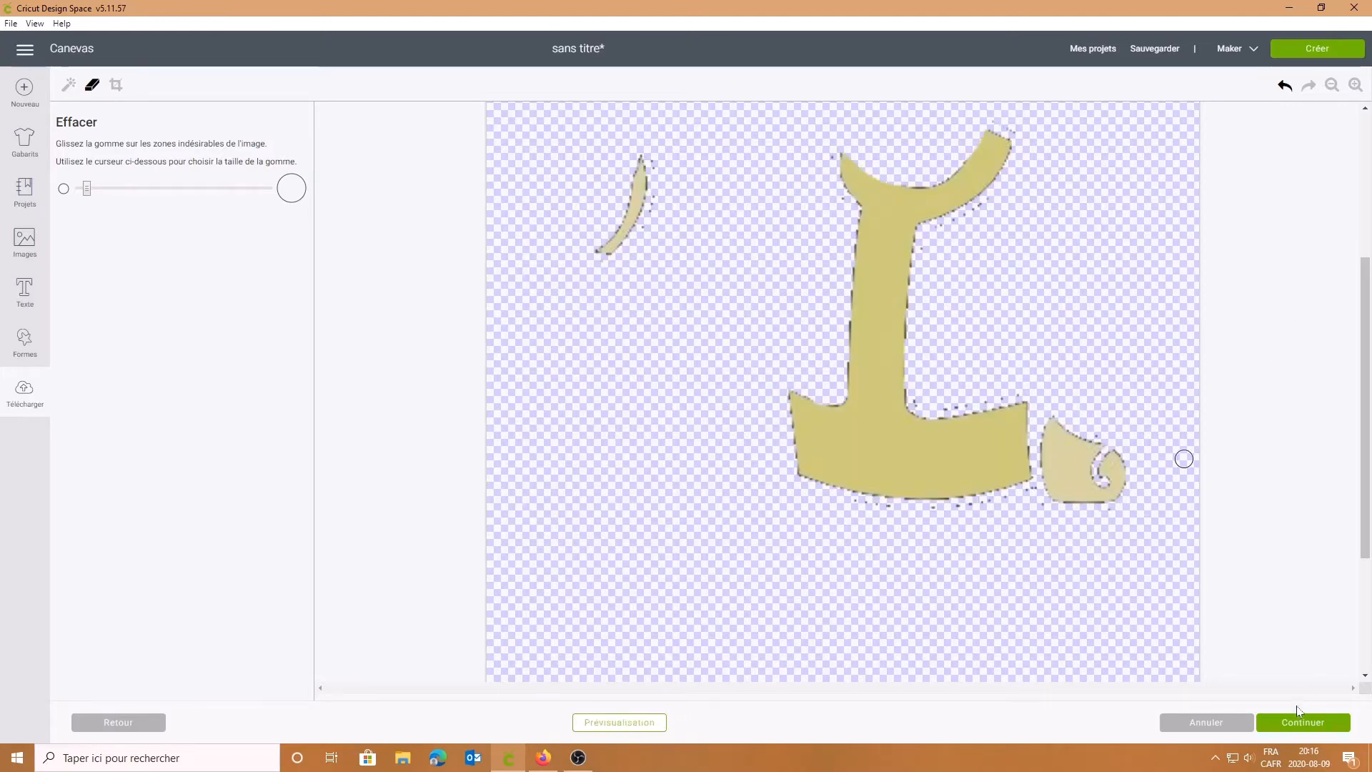
{"action": "left_click", "coordinate": [1313, 729]}
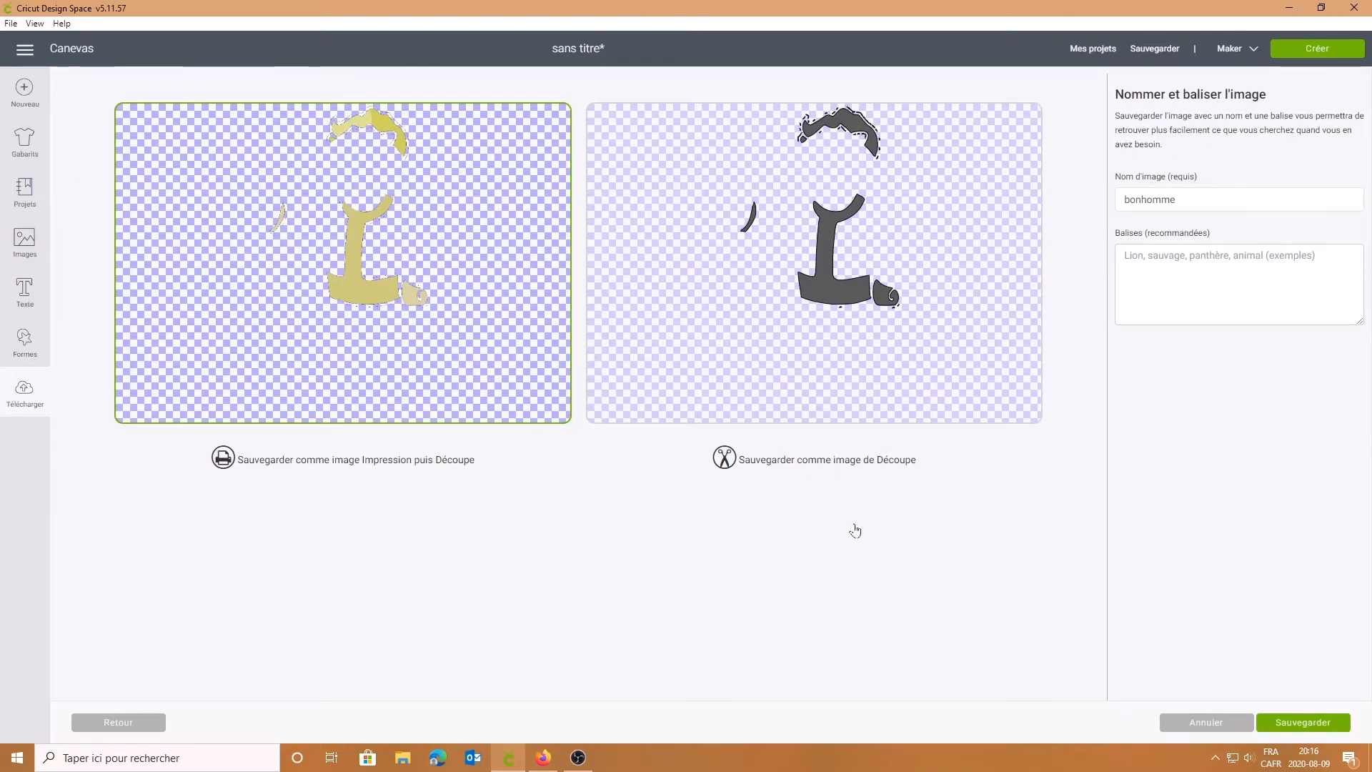
{"action": "left_click", "coordinate": [1311, 728]}
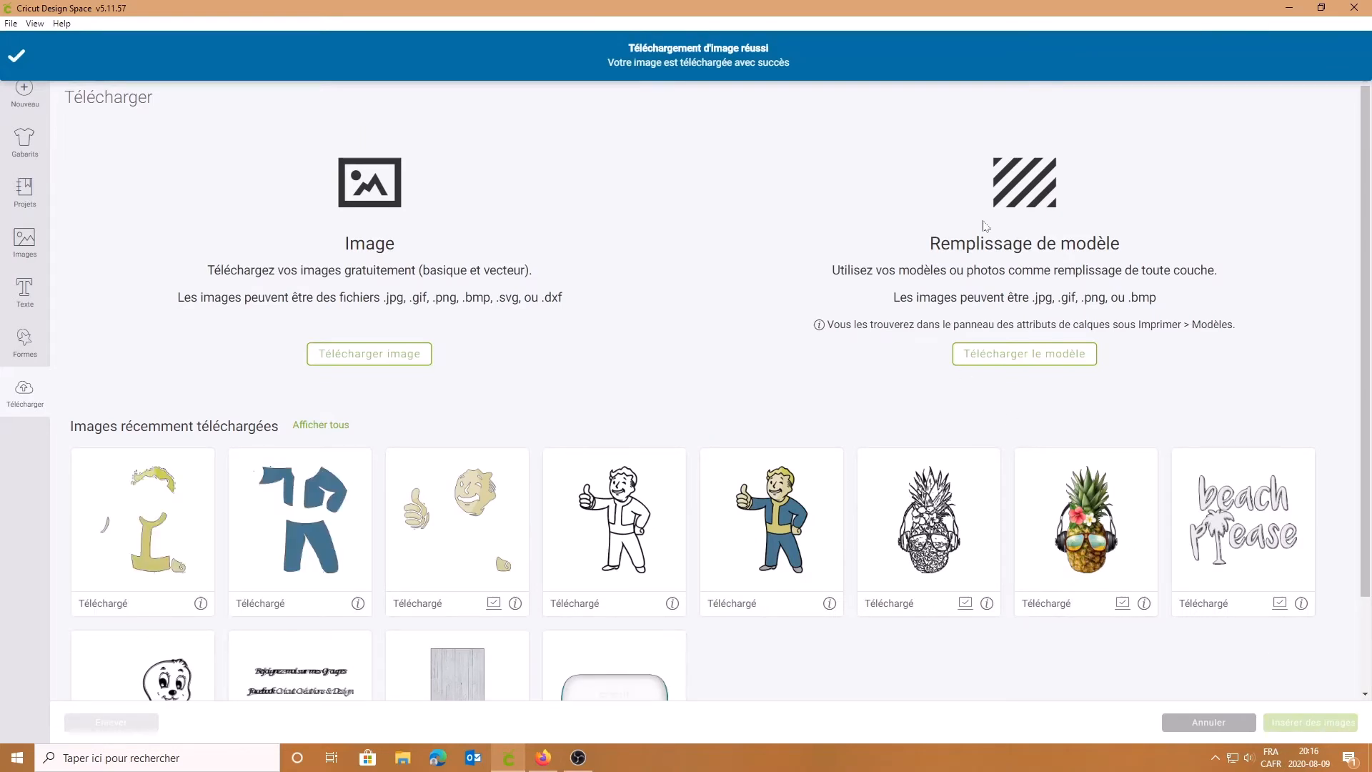
Step: Insert the uploaded yellow, blue clothing and skin images onto the canvas, leaving the black outline image out
{"action": "left_click", "coordinate": [102, 545]}
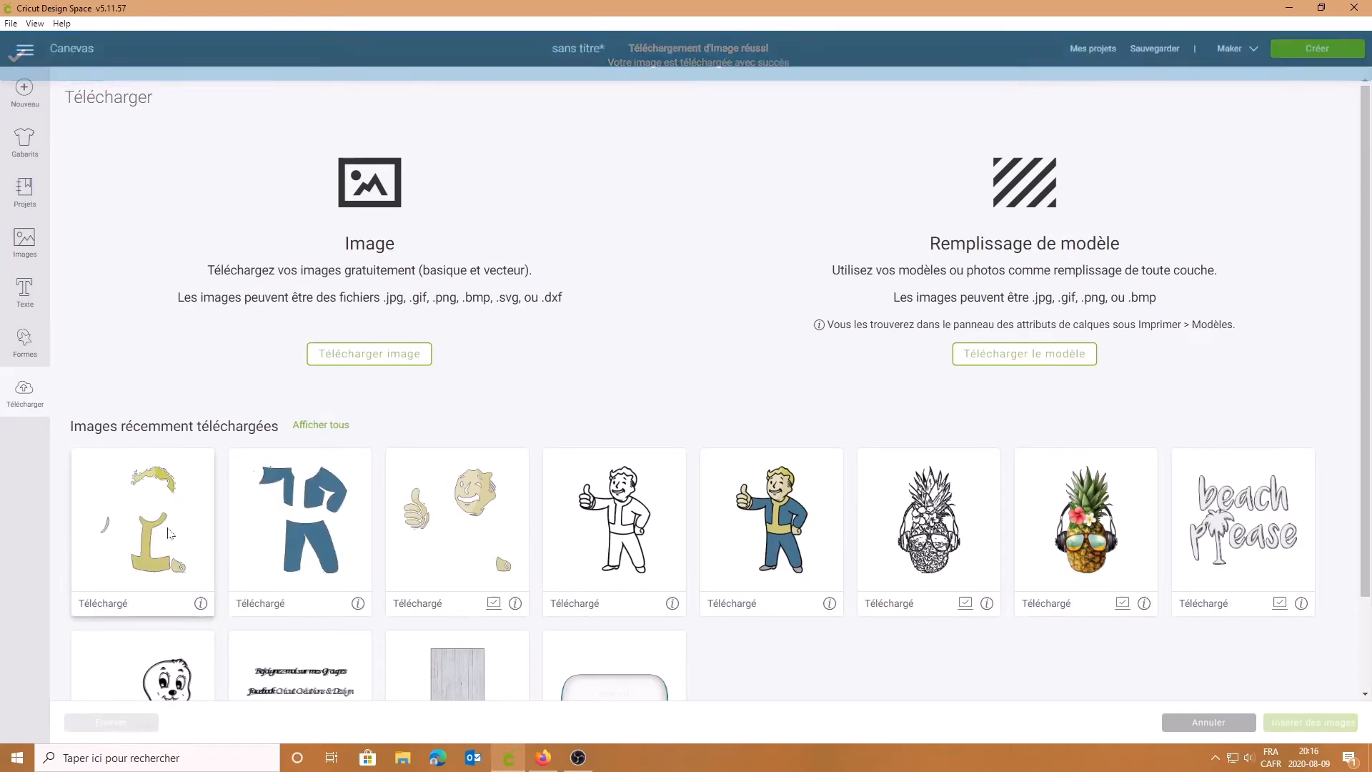
{"action": "left_click", "coordinate": [361, 554]}
{"action": "left_click", "coordinate": [491, 554]}
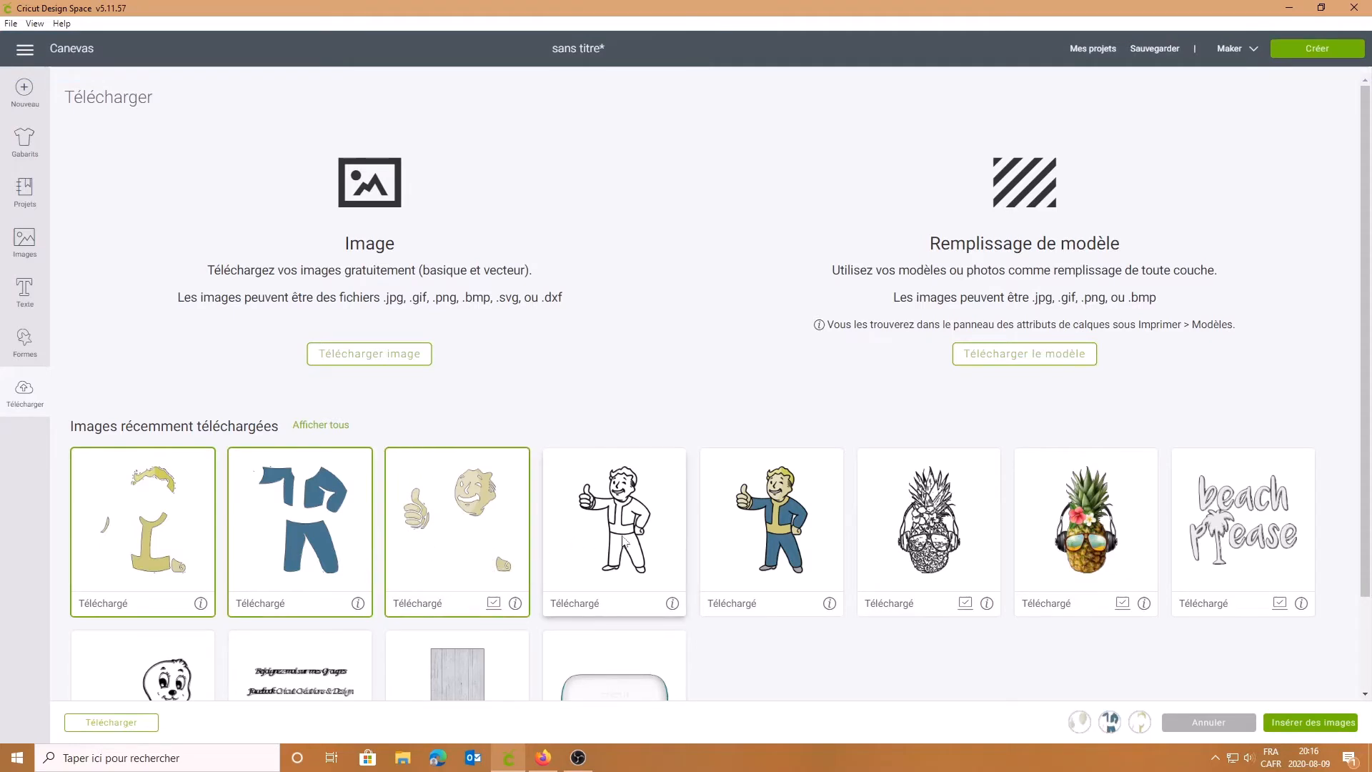
{"action": "left_click", "coordinate": [626, 547]}
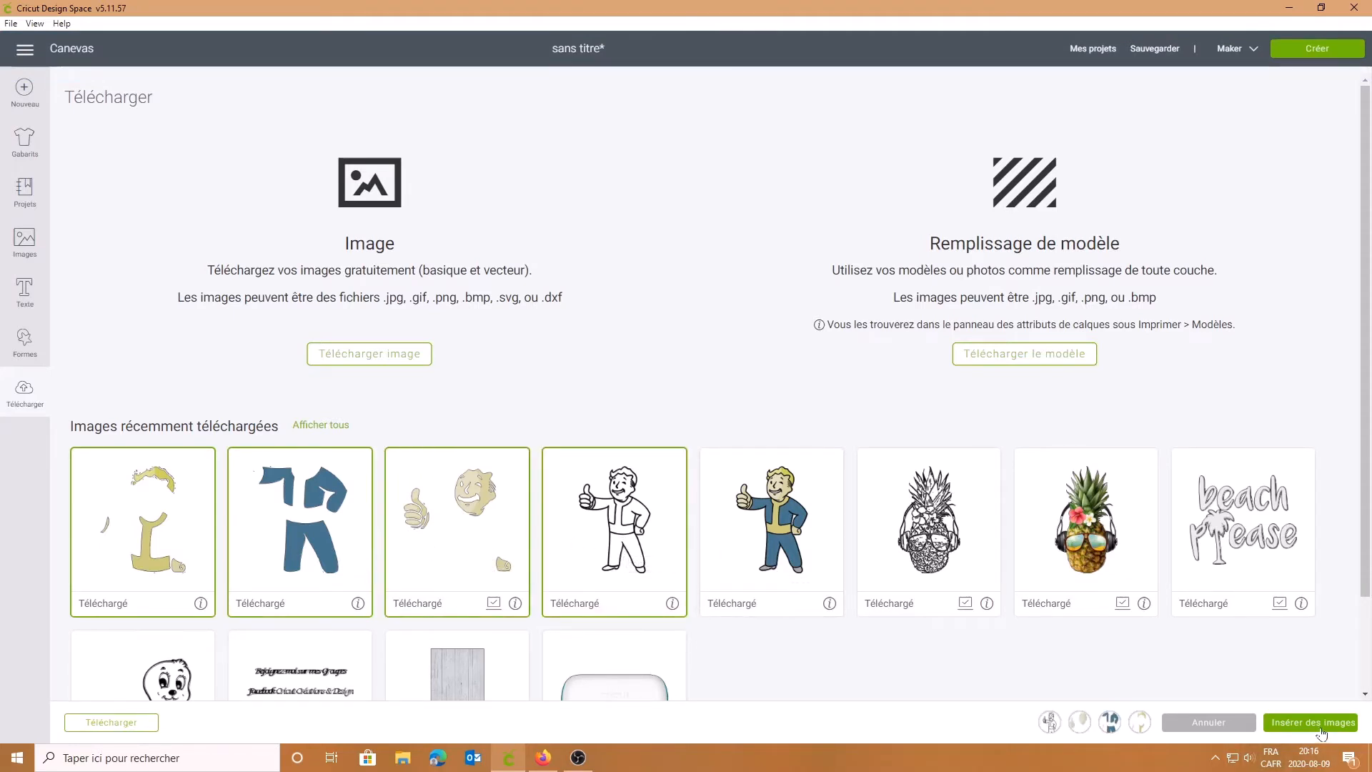
{"action": "left_click", "coordinate": [654, 577]}
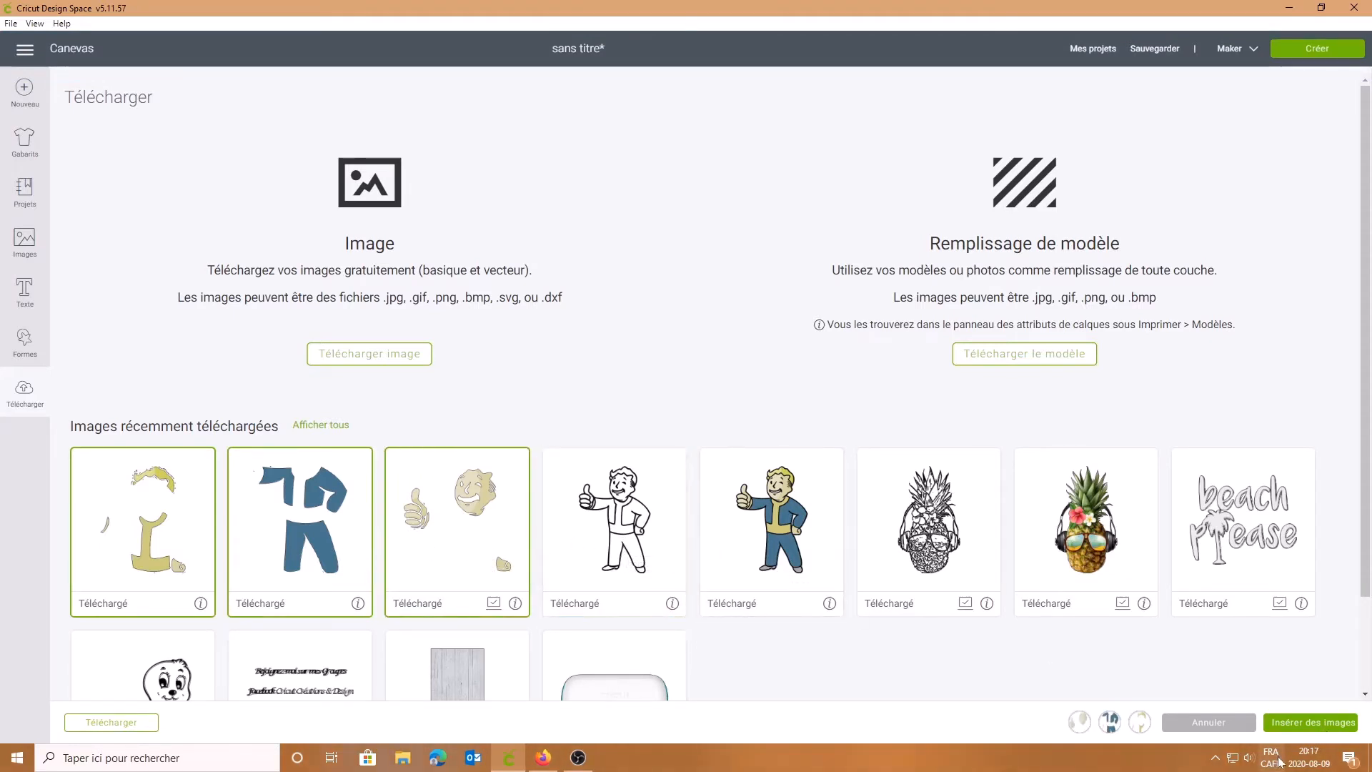
{"action": "left_click", "coordinate": [1308, 722]}
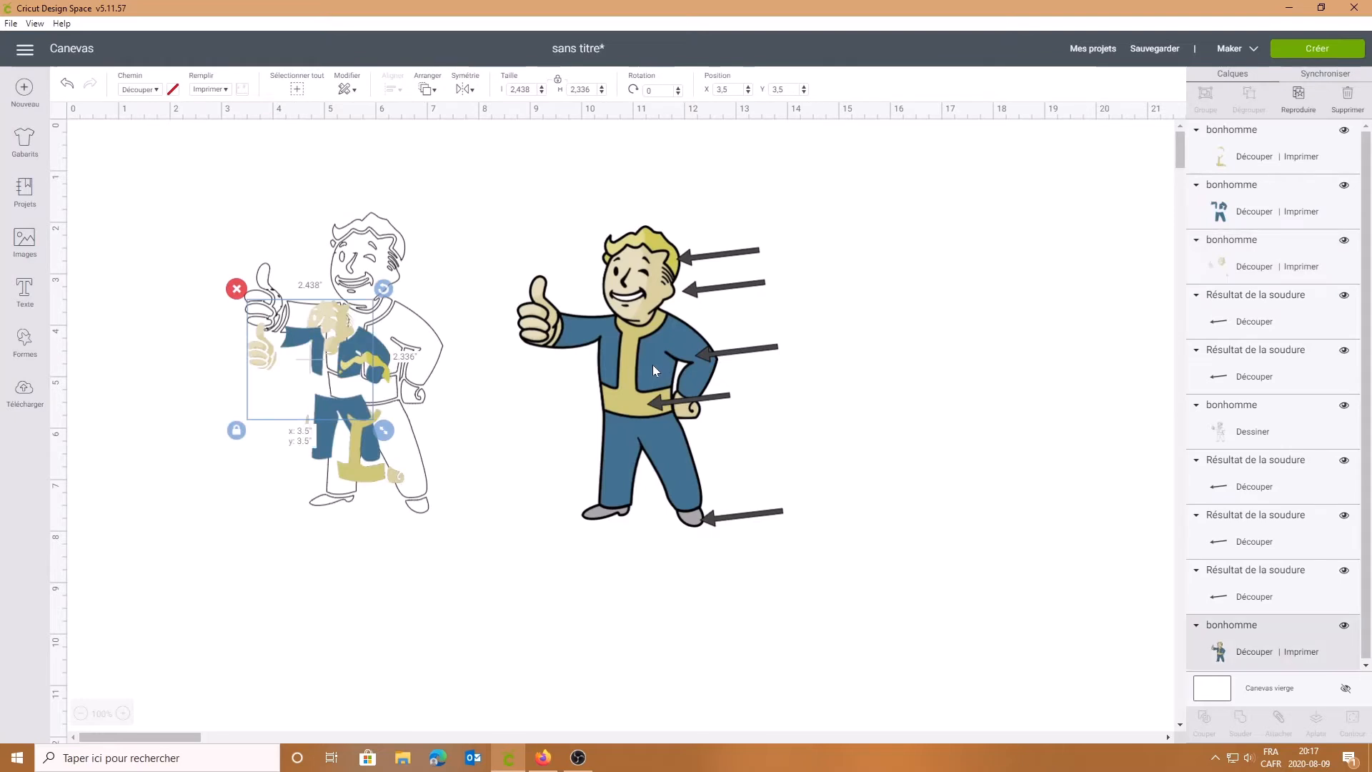
Step: Move the full-colour bonhomme farther from the line drawing, delete four of the five arrows and place the remaining one above the figures
{"action": "mouse_move", "coordinate": [653, 365]}
{"action": "left_mouse_down"}
{"action": "mouse_move", "coordinate": [969, 294]}
{"action": "mouse_move", "coordinate": [977, 348]}
{"action": "left_mouse_up"}
{"action": "left_click_drag", "start_coordinate": [651, 229], "coordinate": [784, 374]}
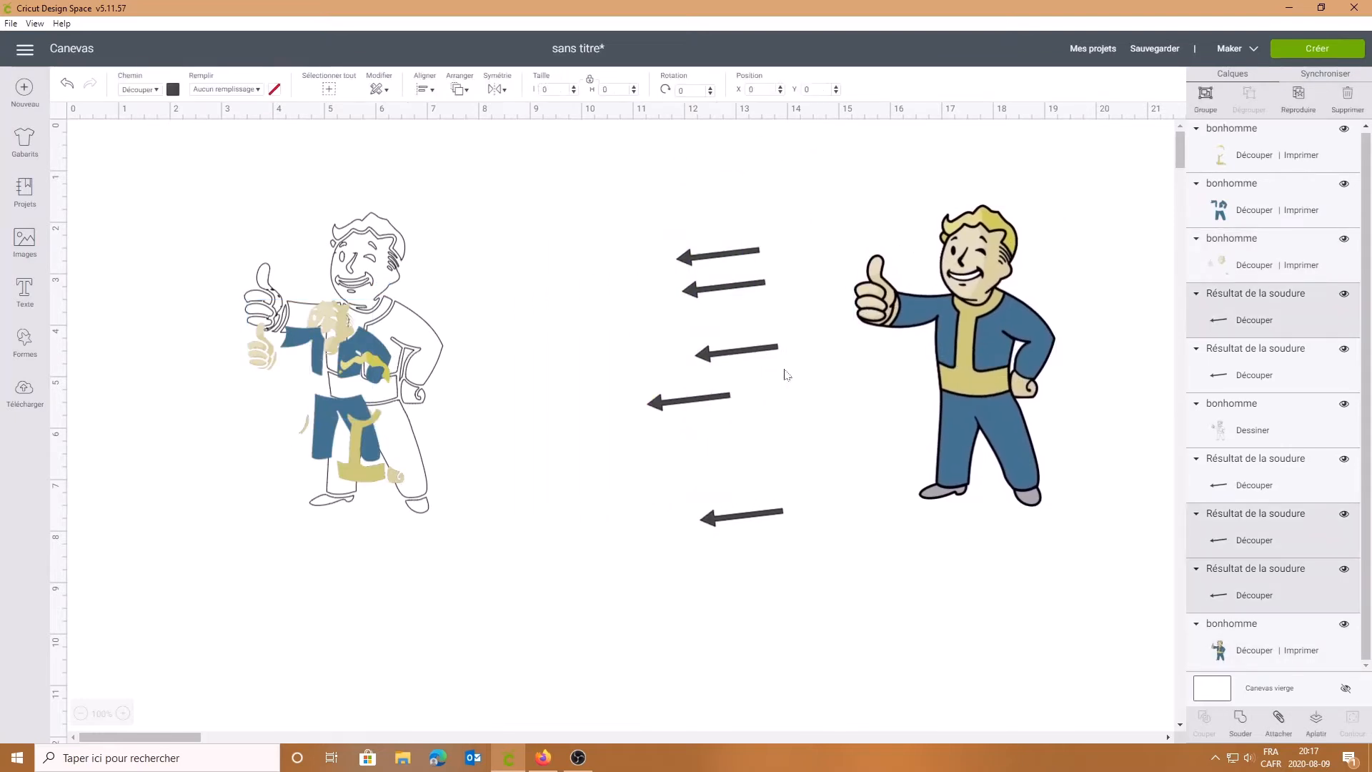
{"action": "left_click", "coordinate": [666, 236]}
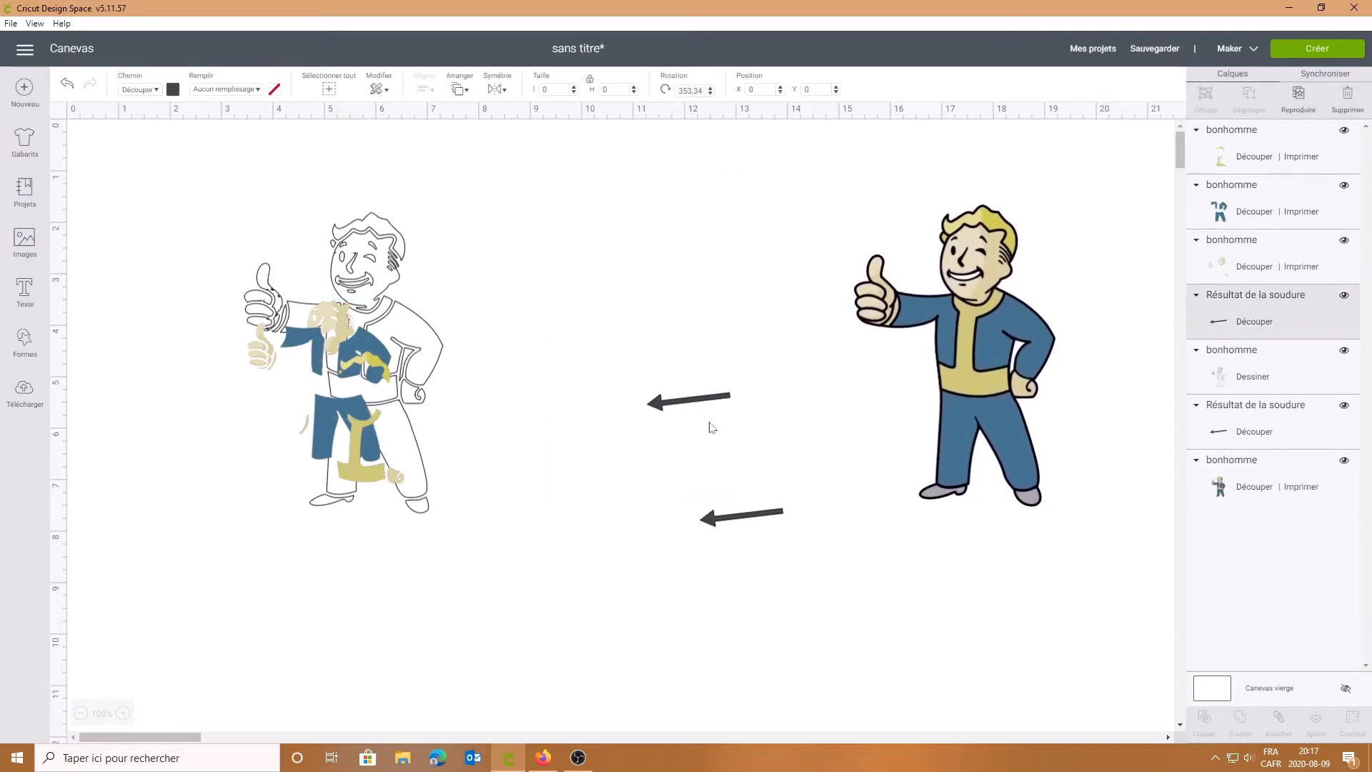
{"action": "left_click", "coordinate": [686, 399]}
{"action": "left_click", "coordinate": [635, 383]}
{"action": "left_click_drag", "start_coordinate": [716, 519], "coordinate": [755, 182]}
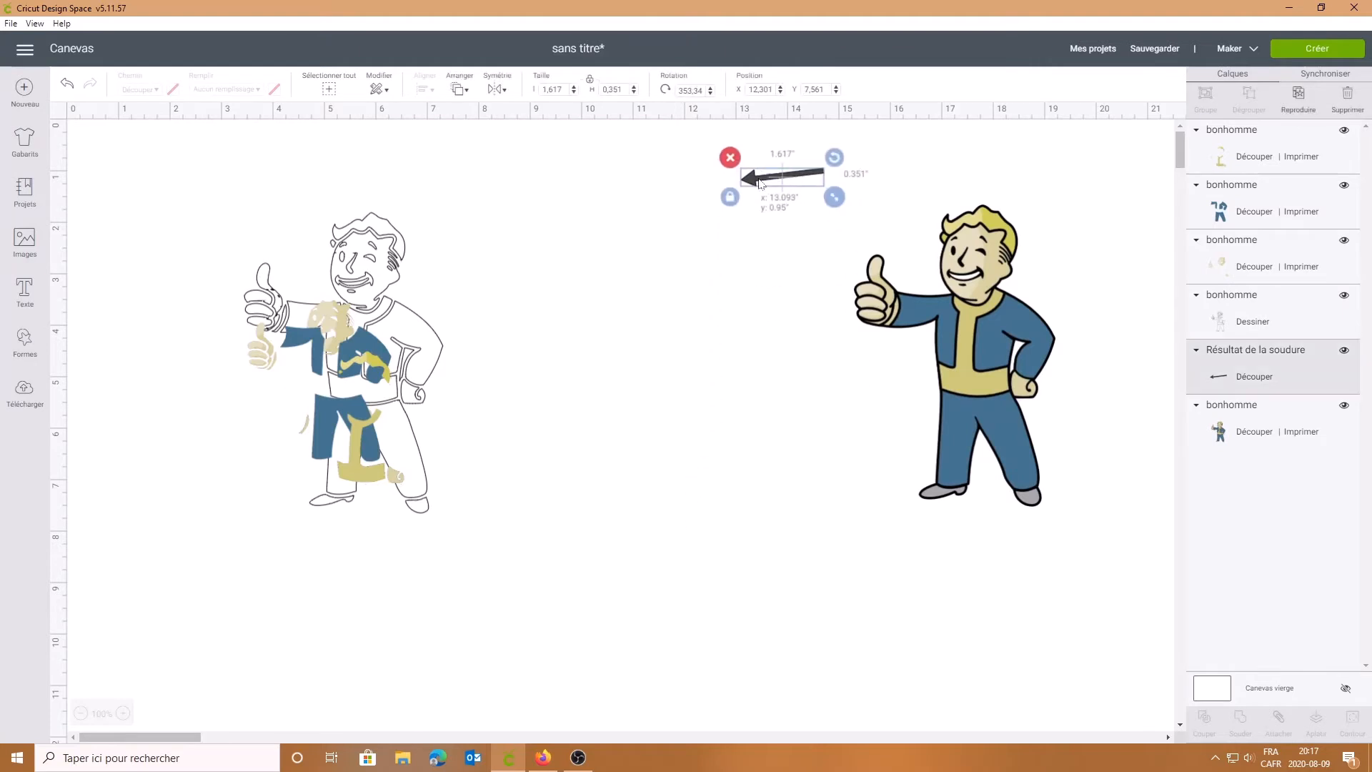
Step: Move the yellow and blue images aside, then fit the skin image over the line drawing at about 3.535 × 3.388 inches
{"action": "left_click_drag", "start_coordinate": [343, 408], "coordinate": [547, 595]}
{"action": "left_click_drag", "start_coordinate": [331, 337], "coordinate": [354, 273]}
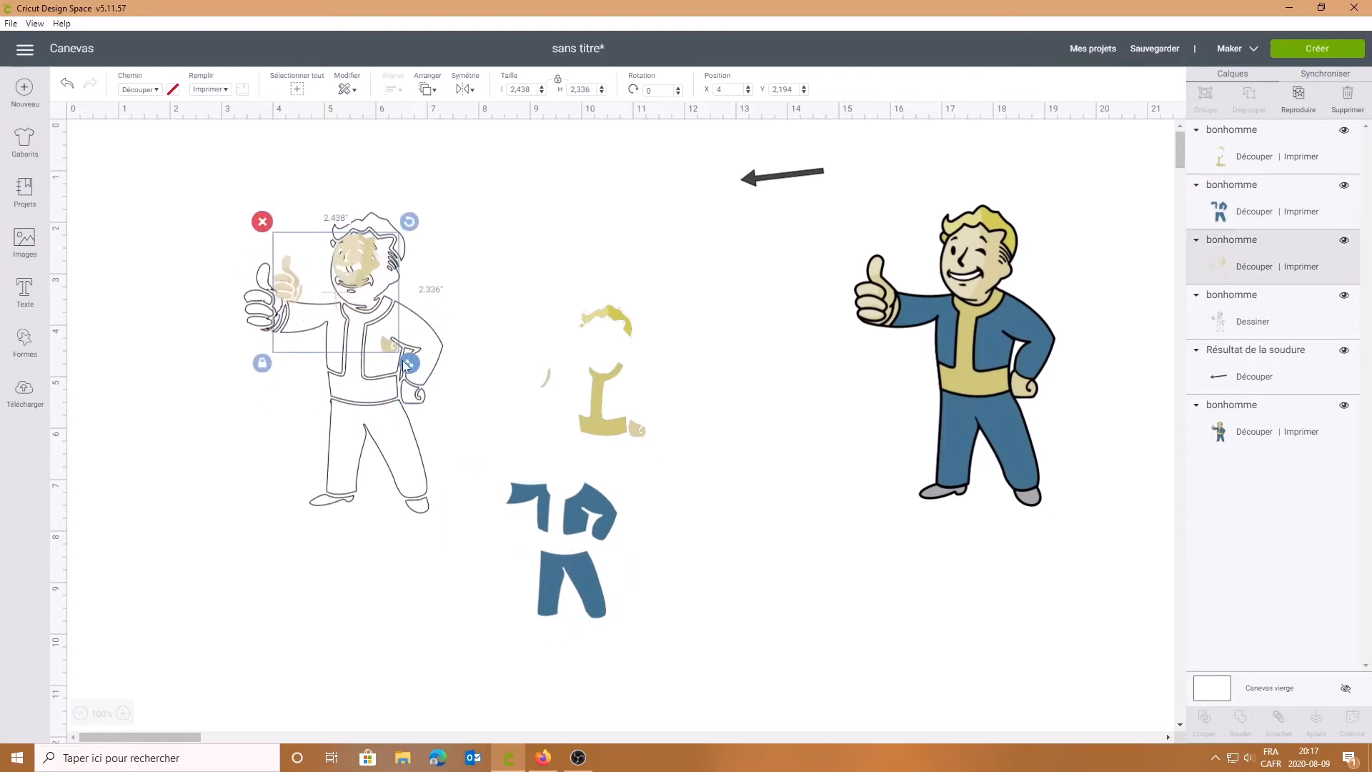
{"action": "left_click_drag", "start_coordinate": [405, 365], "coordinate": [422, 398]}
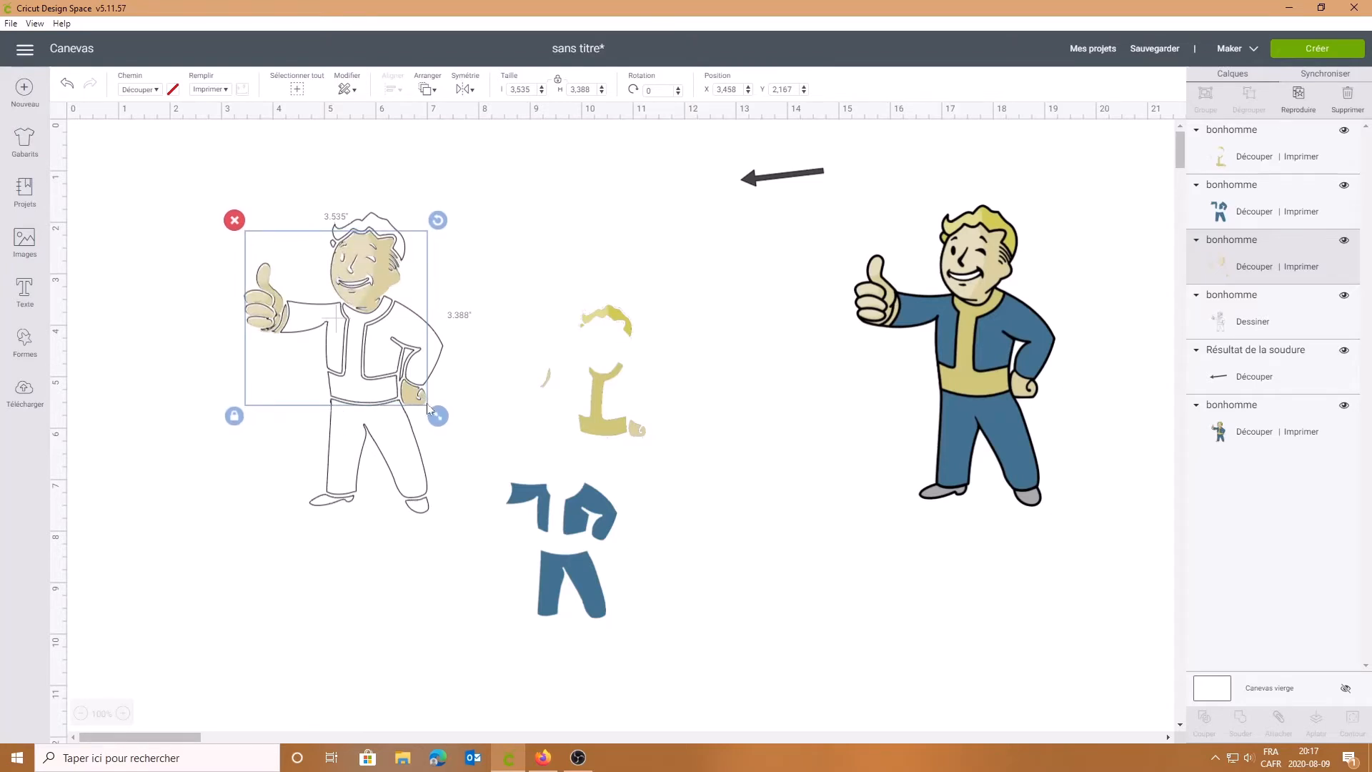
Step: Enlarge the blue clothing to about 3.422 × 3.917 inches and align it with the jacket and trousers of the line drawing
{"action": "left_click", "coordinate": [555, 499]}
{"action": "left_click_drag", "start_coordinate": [628, 628], "coordinate": [716, 731]}
{"action": "left_click_drag", "start_coordinate": [620, 649], "coordinate": [403, 473]}
{"action": "left_click_drag", "start_coordinate": [498, 554], "coordinate": [460, 524]}
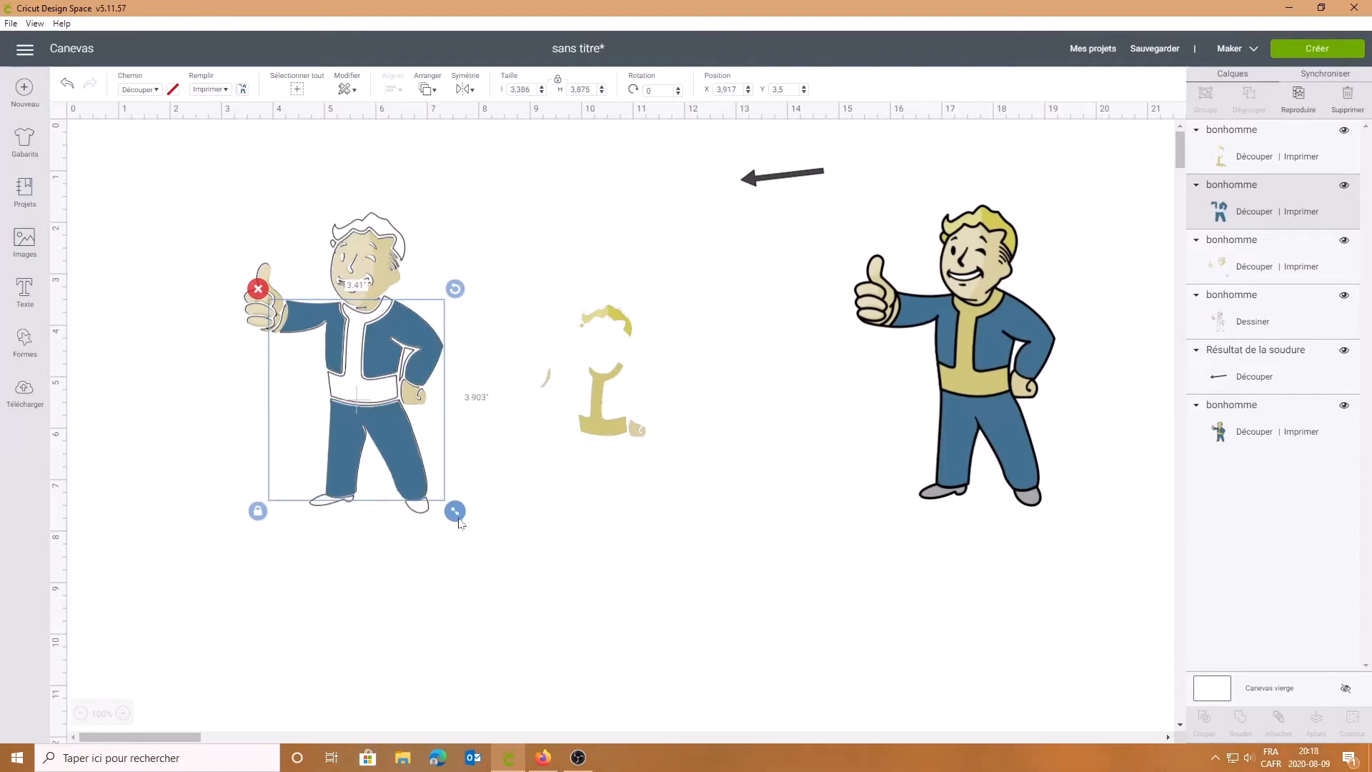
{"action": "left_click_drag", "start_coordinate": [411, 483], "coordinate": [410, 482]}
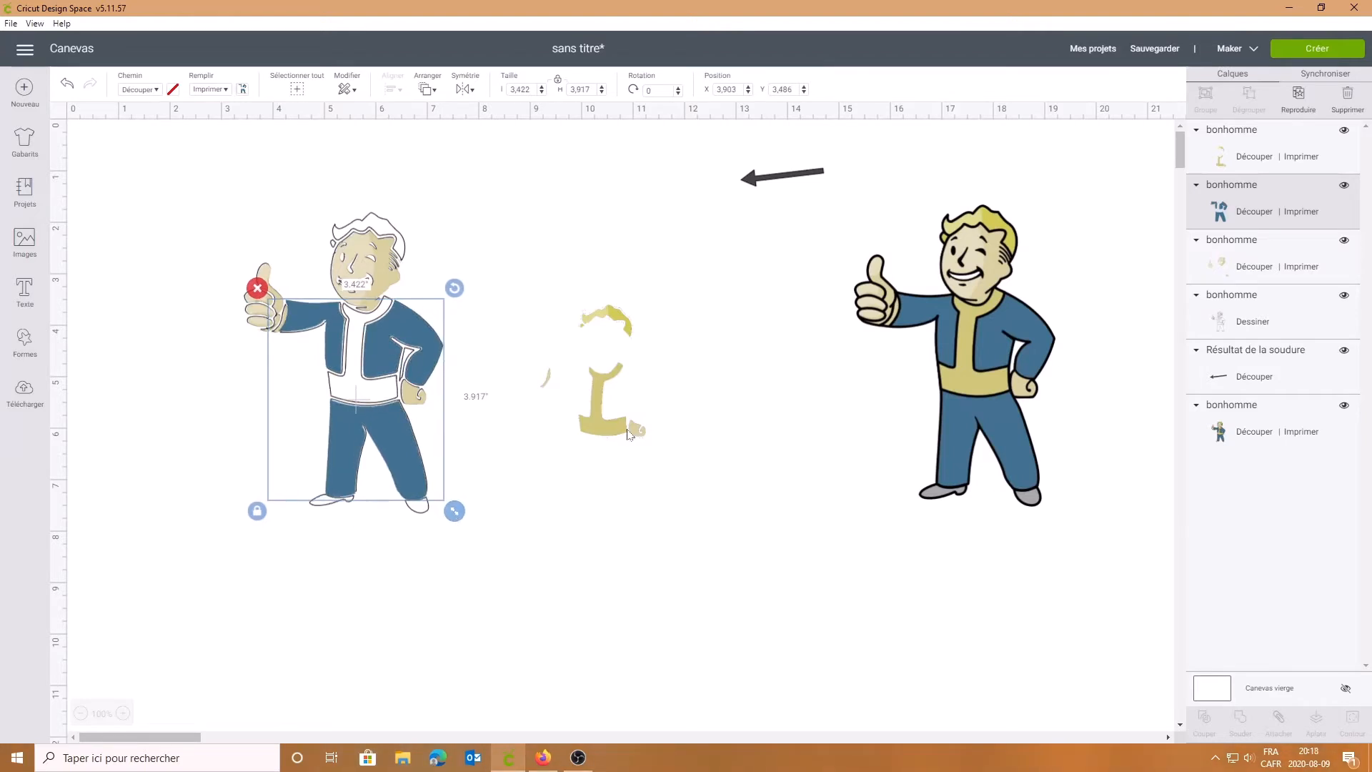
Step: Enlarge the yellow image to about 2.904 × 3.665 inches beside the line drawing and set its fill to Aucun remplissage
{"action": "left_click_drag", "start_coordinate": [627, 434], "coordinate": [586, 421]}
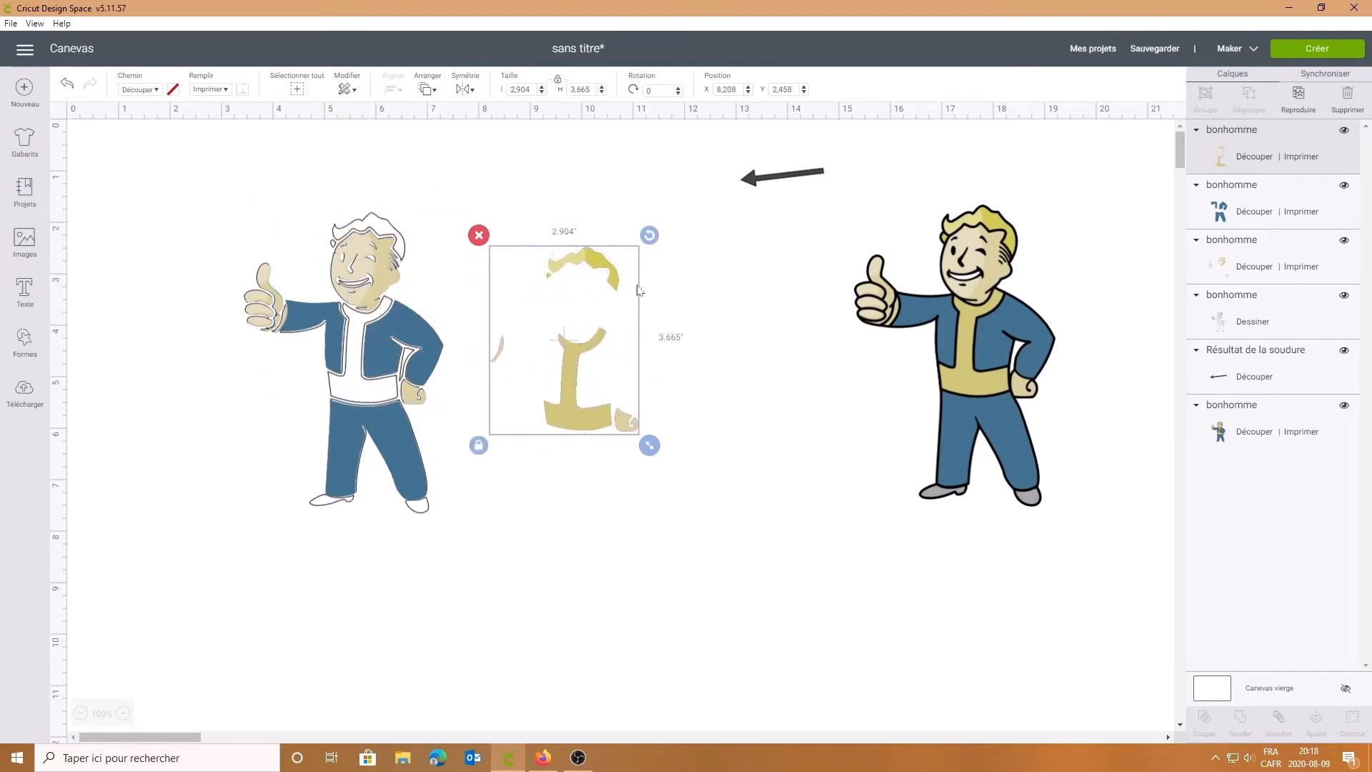
{"action": "left_click", "coordinate": [225, 90]}
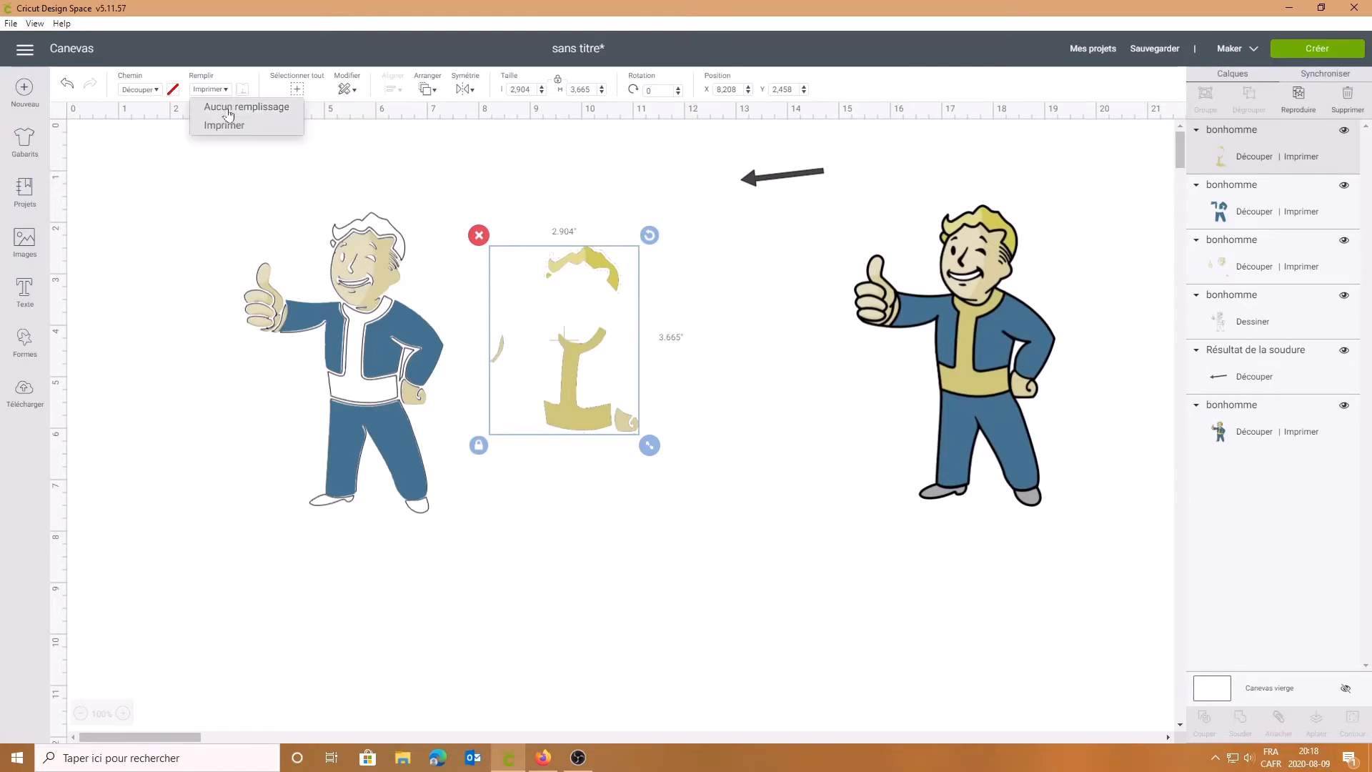
{"action": "left_click", "coordinate": [227, 115]}
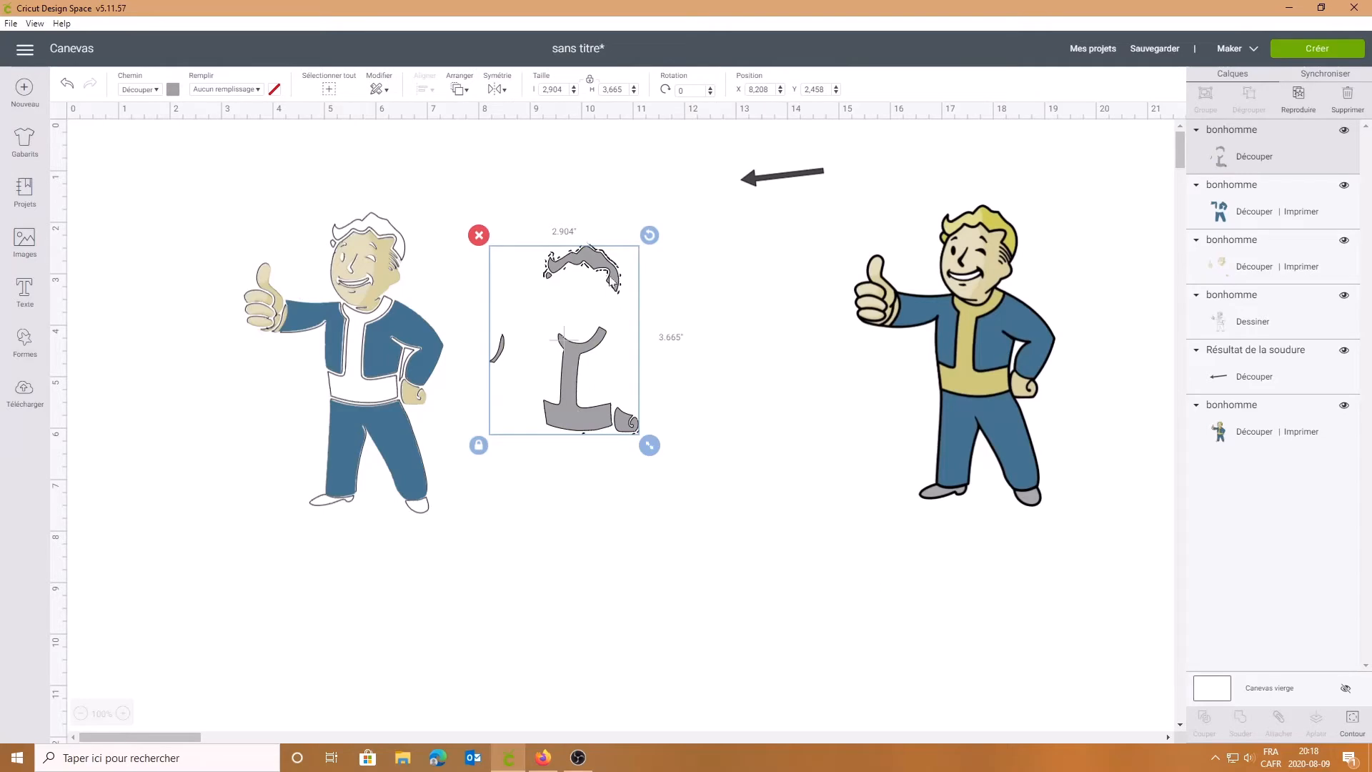
Step: Hide the hand, cuff and all small stray contours of the yellow image, keeping only the hair and the vest trim
{"action": "left_click", "coordinate": [1351, 722]}
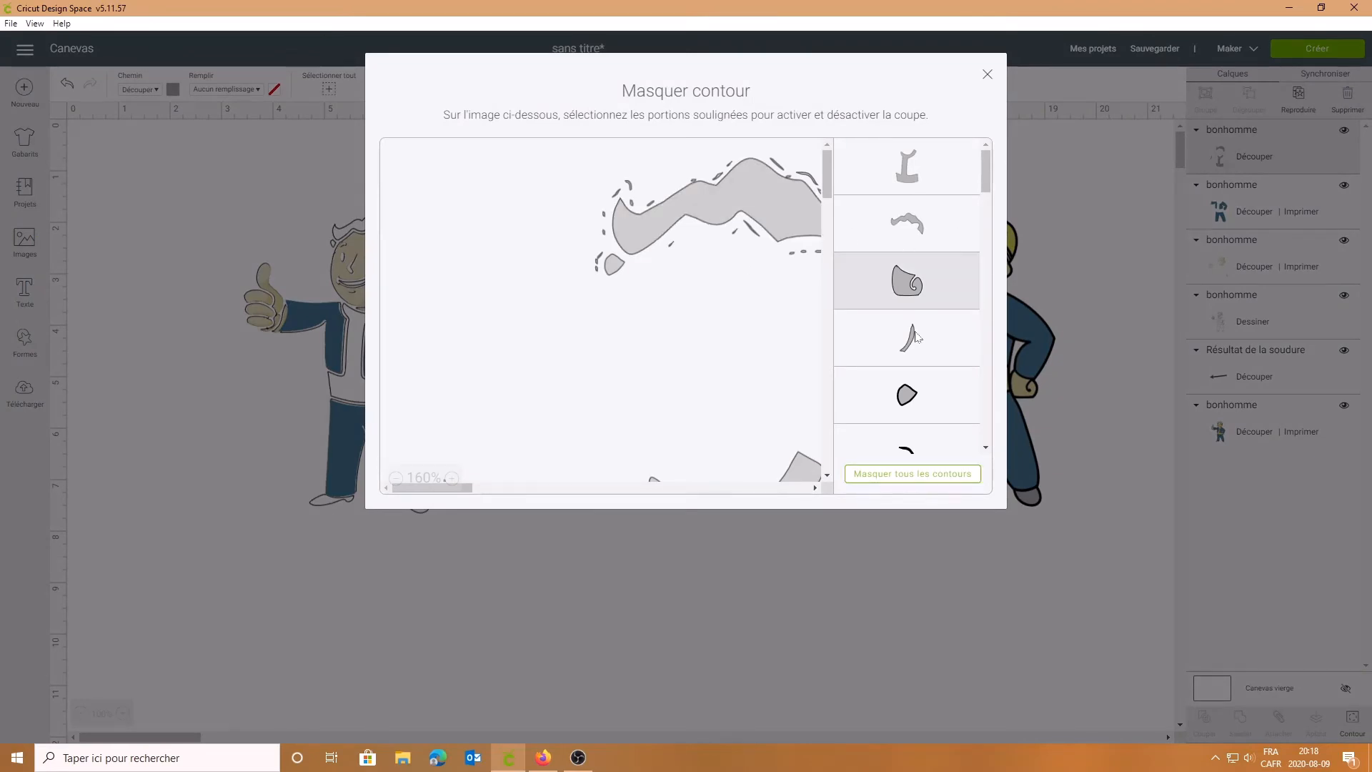
{"action": "left_click", "coordinate": [905, 394]}
{"action": "scroll", "coordinate": [933, 429], "scroll_direction": "down", "scroll_amount": 3}
{"action": "left_click", "coordinate": [911, 246]}
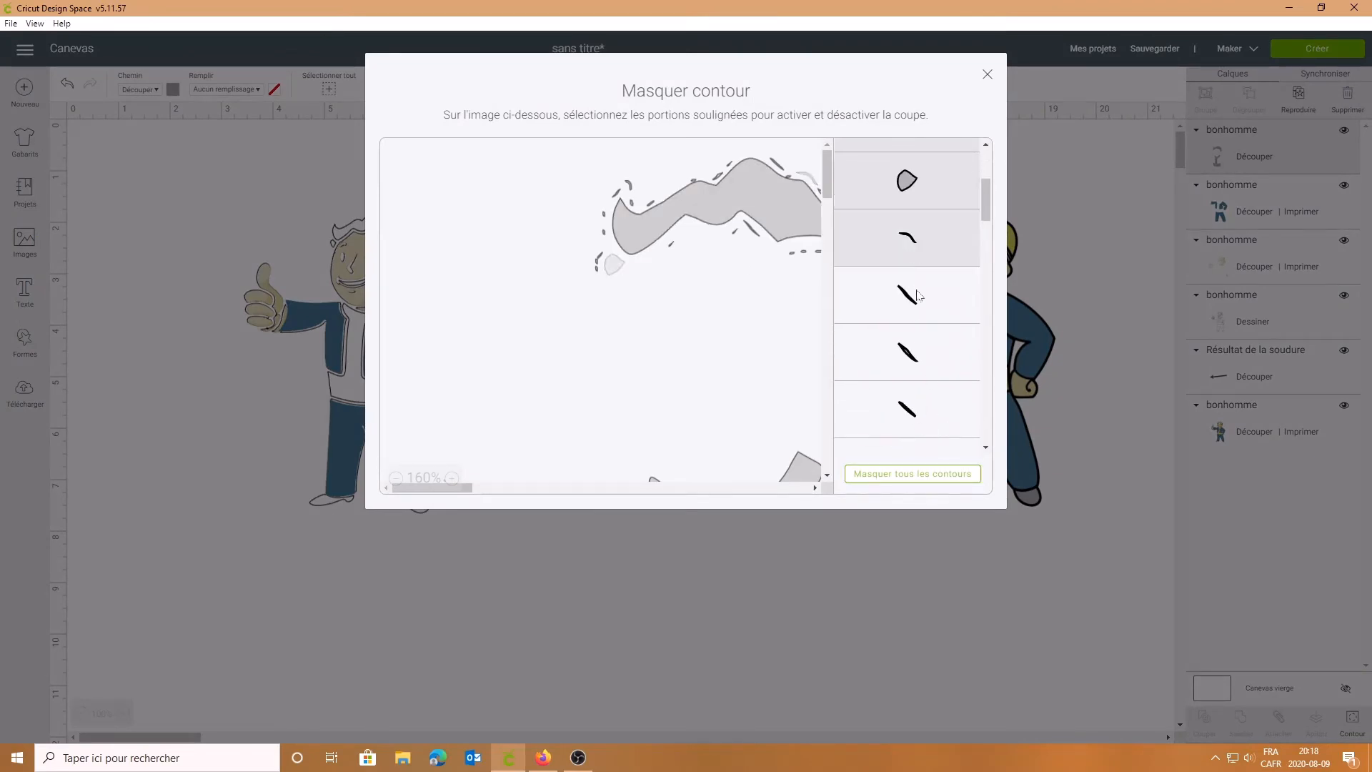
{"action": "left_click", "coordinate": [921, 307]}
{"action": "left_click", "coordinate": [921, 358]}
{"action": "left_click", "coordinate": [923, 412]}
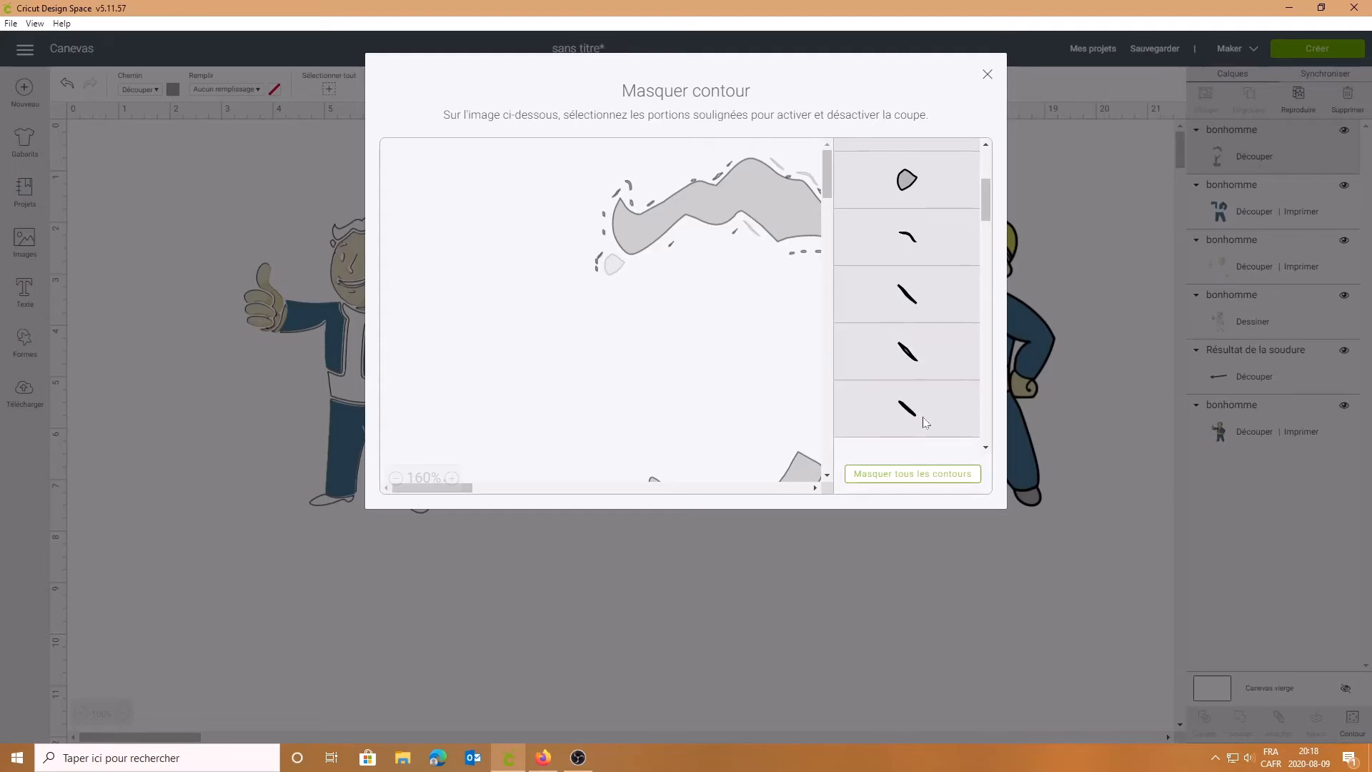
{"action": "scroll", "coordinate": [923, 285], "scroll_direction": "down", "scroll_amount": 3}
{"action": "left_click", "coordinate": [924, 259]}
{"action": "left_click", "coordinate": [925, 315]}
{"action": "left_click", "coordinate": [925, 360]}
{"action": "scroll", "coordinate": [918, 418], "scroll_direction": "down", "scroll_amount": 3}
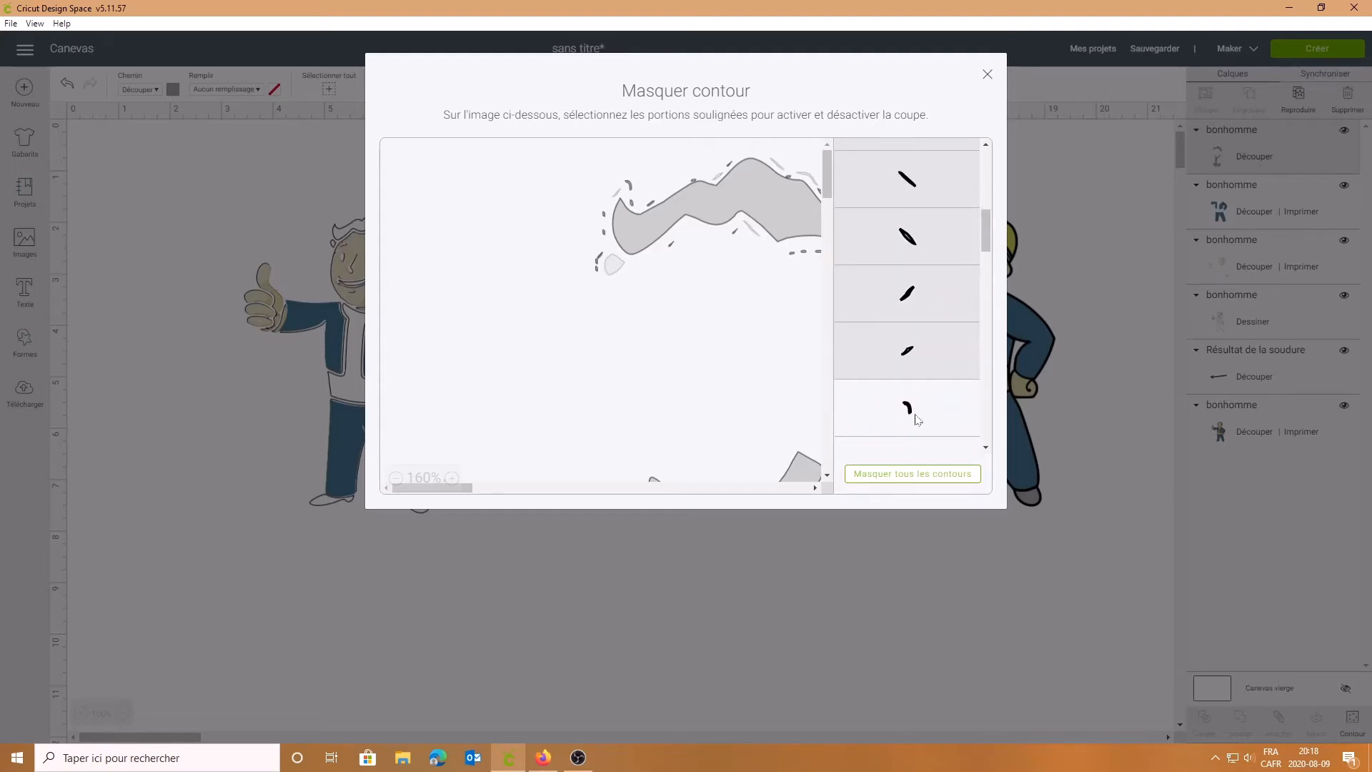
{"action": "left_click", "coordinate": [926, 218]}
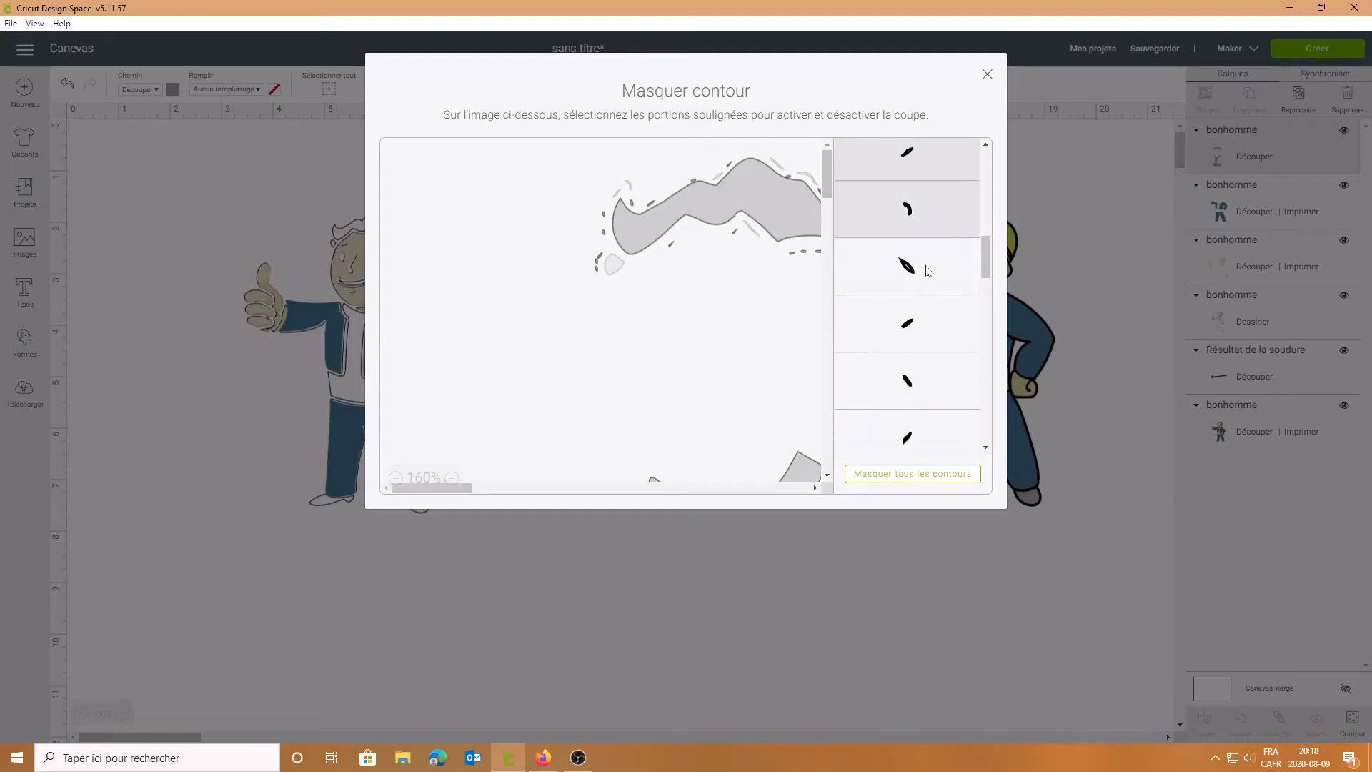
{"action": "left_click", "coordinate": [914, 316]}
{"action": "left_click", "coordinate": [904, 386]}
{"action": "scroll", "coordinate": [918, 372], "scroll_direction": "down", "scroll_amount": 3}
{"action": "left_click", "coordinate": [900, 239]}
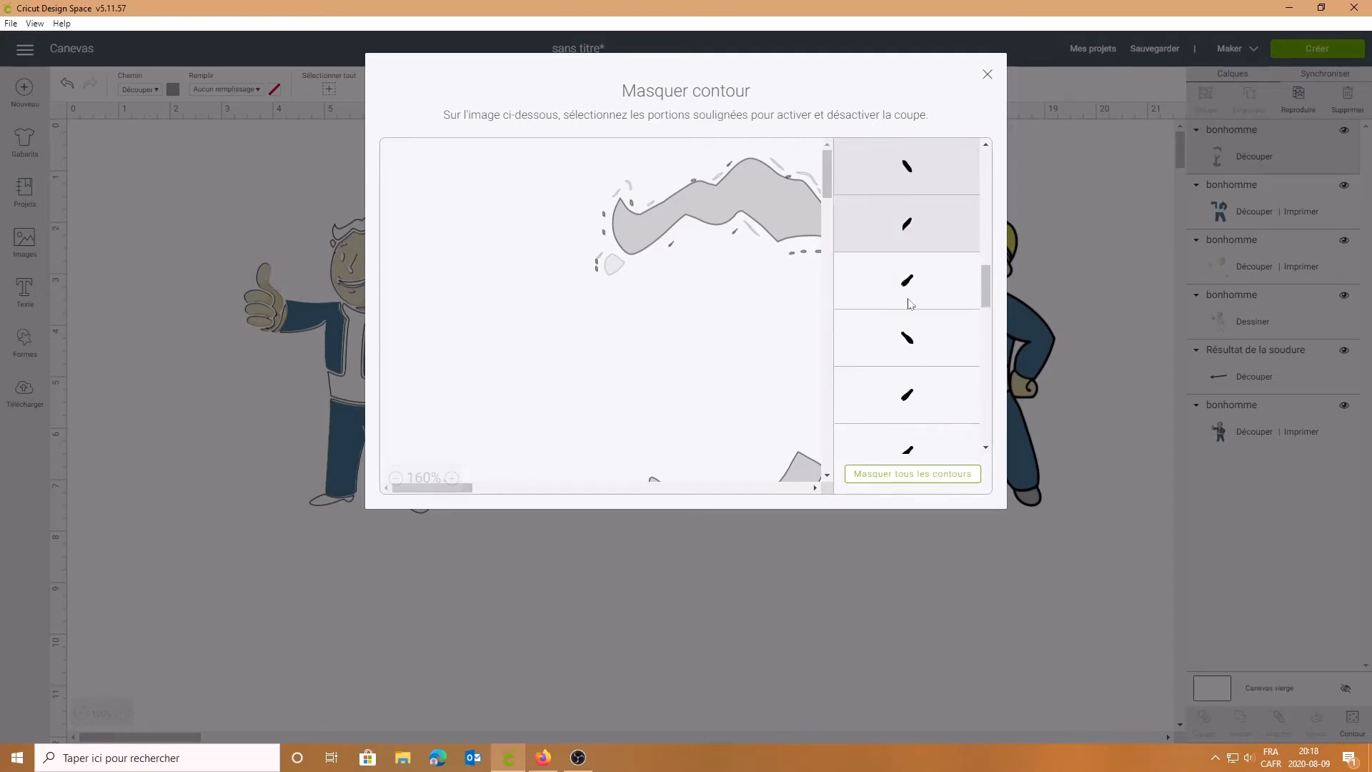
{"action": "left_click", "coordinate": [910, 304]}
{"action": "left_click", "coordinate": [922, 341]}
{"action": "left_click", "coordinate": [921, 386]}
{"action": "scroll", "coordinate": [913, 426], "scroll_direction": "down", "scroll_amount": 3}
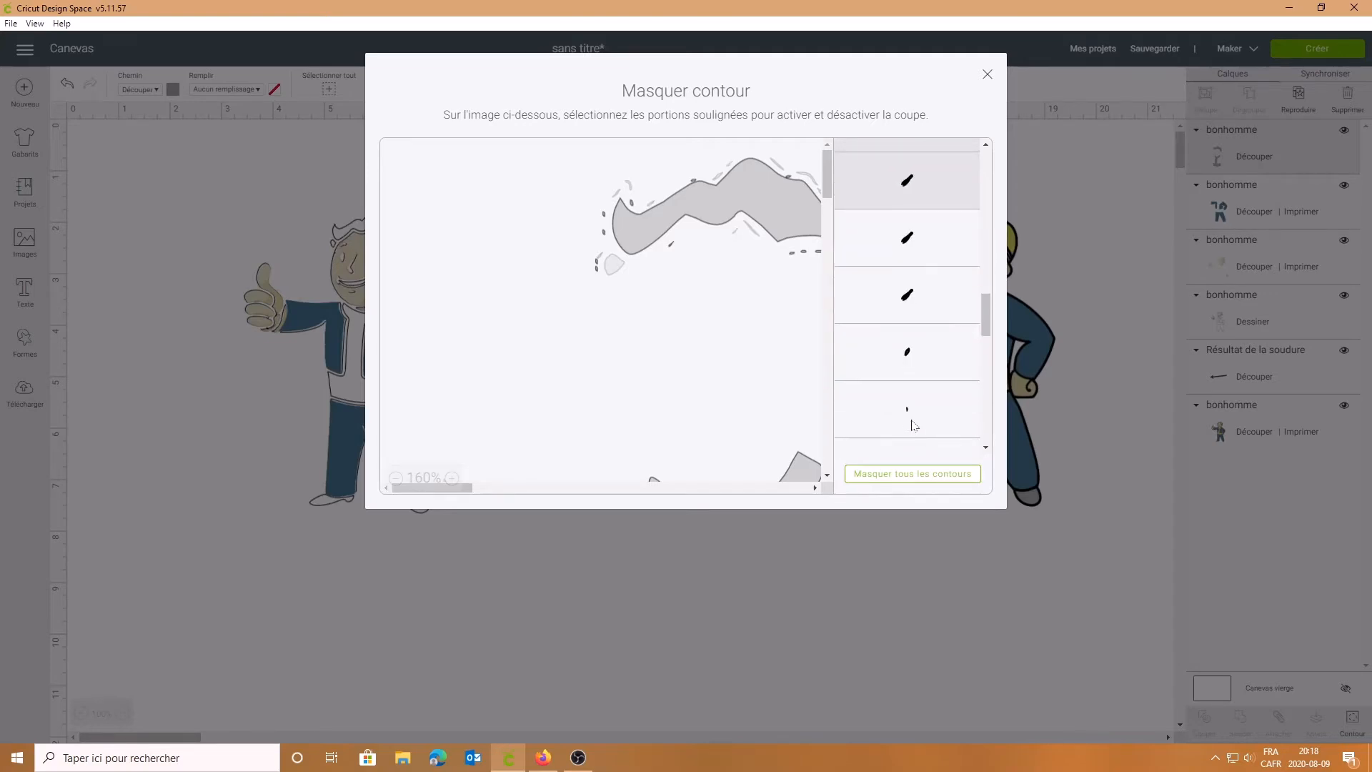
{"action": "left_click", "coordinate": [921, 232]}
{"action": "left_click", "coordinate": [924, 309]}
{"action": "left_click", "coordinate": [923, 361]}
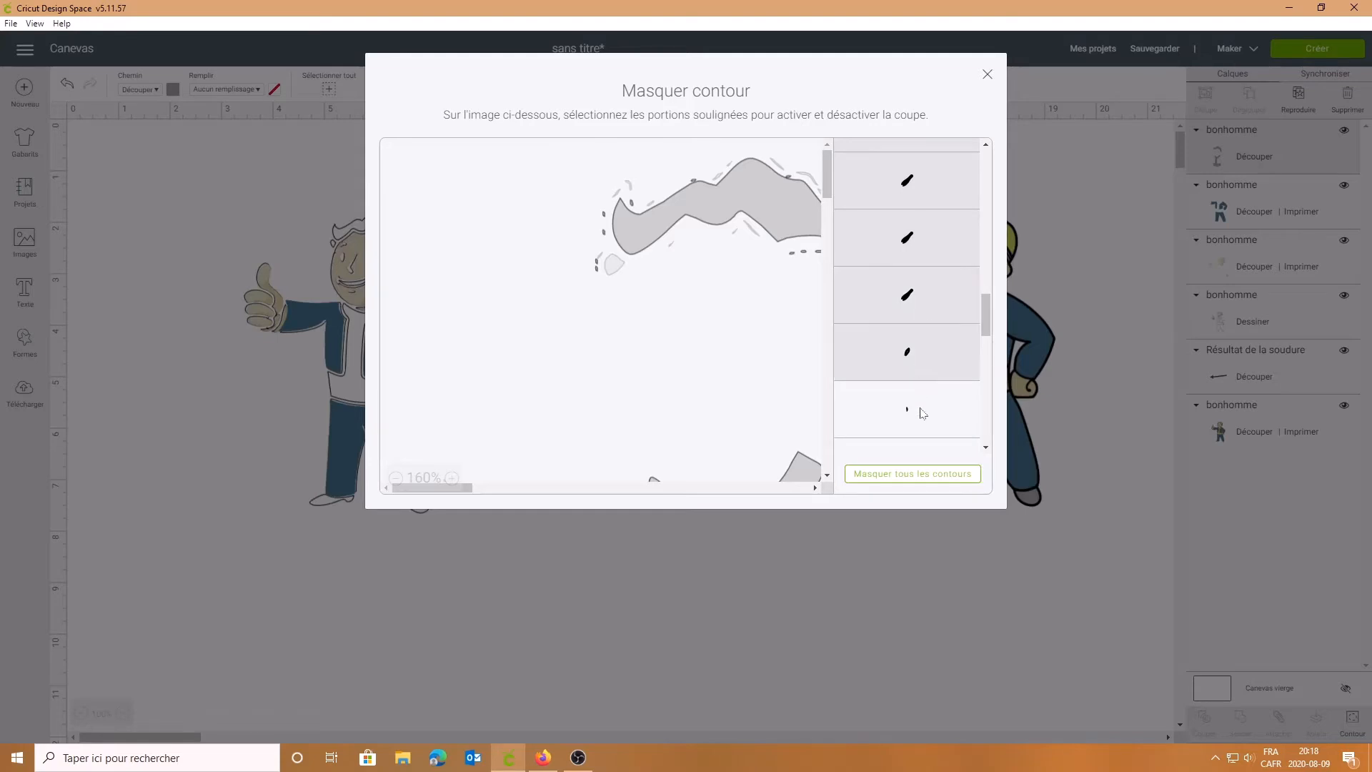
{"action": "left_click", "coordinate": [923, 412]}
{"action": "scroll", "coordinate": [923, 414], "scroll_direction": "down", "scroll_amount": 1}
{"action": "scroll", "coordinate": [922, 415], "scroll_direction": "down", "scroll_amount": 3}
{"action": "left_click", "coordinate": [920, 259]}
{"action": "left_click", "coordinate": [926, 325]}
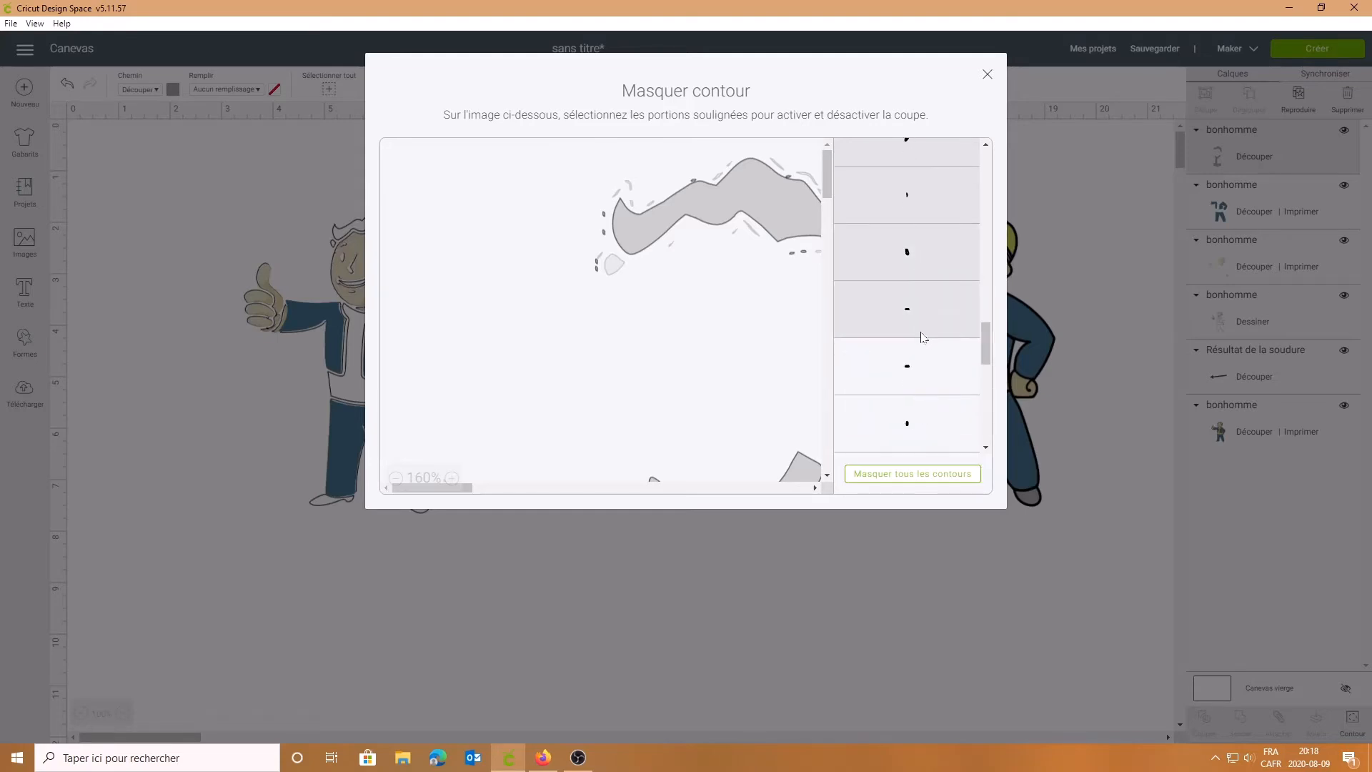
{"action": "left_click", "coordinate": [923, 383]}
{"action": "left_click", "coordinate": [927, 429]}
{"action": "scroll", "coordinate": [930, 415], "scroll_direction": "down", "scroll_amount": 3}
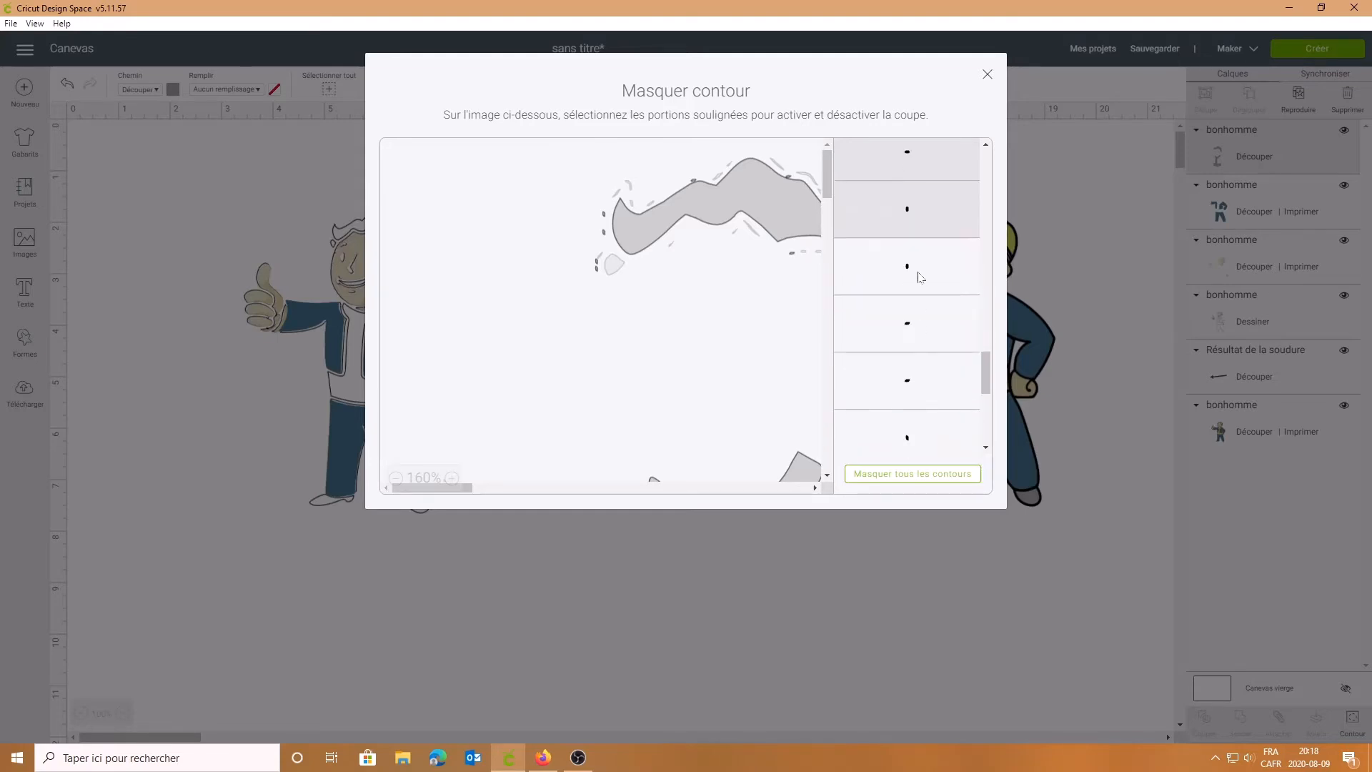
{"action": "left_click", "coordinate": [921, 277]}
{"action": "left_click", "coordinate": [934, 325]}
{"action": "left_click", "coordinate": [931, 396]}
{"action": "left_click", "coordinate": [920, 433]}
{"action": "scroll", "coordinate": [916, 425], "scroll_direction": "down", "scroll_amount": 3}
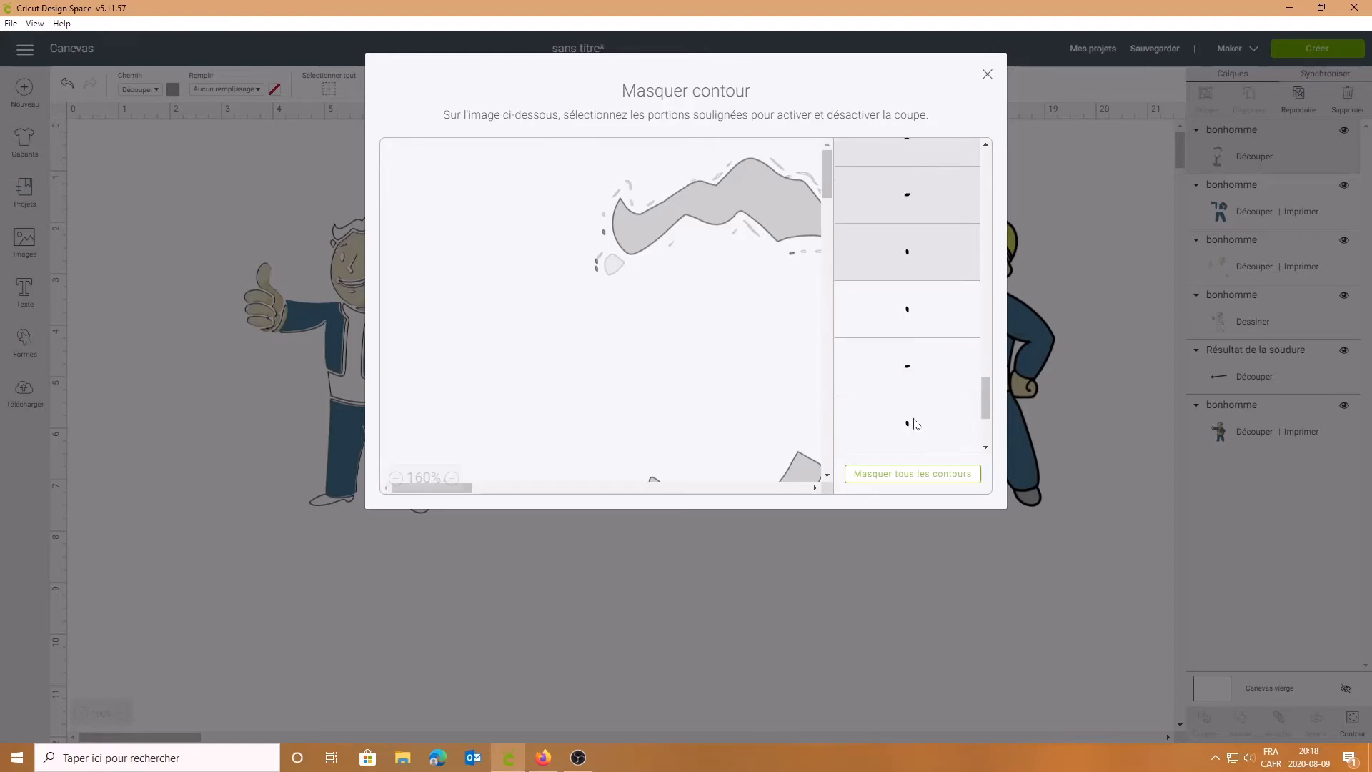
{"action": "scroll", "coordinate": [915, 424], "scroll_direction": "down", "scroll_amount": 1}
{"action": "left_click", "coordinate": [932, 284]}
{"action": "left_click", "coordinate": [926, 342]}
{"action": "left_click", "coordinate": [925, 397]}
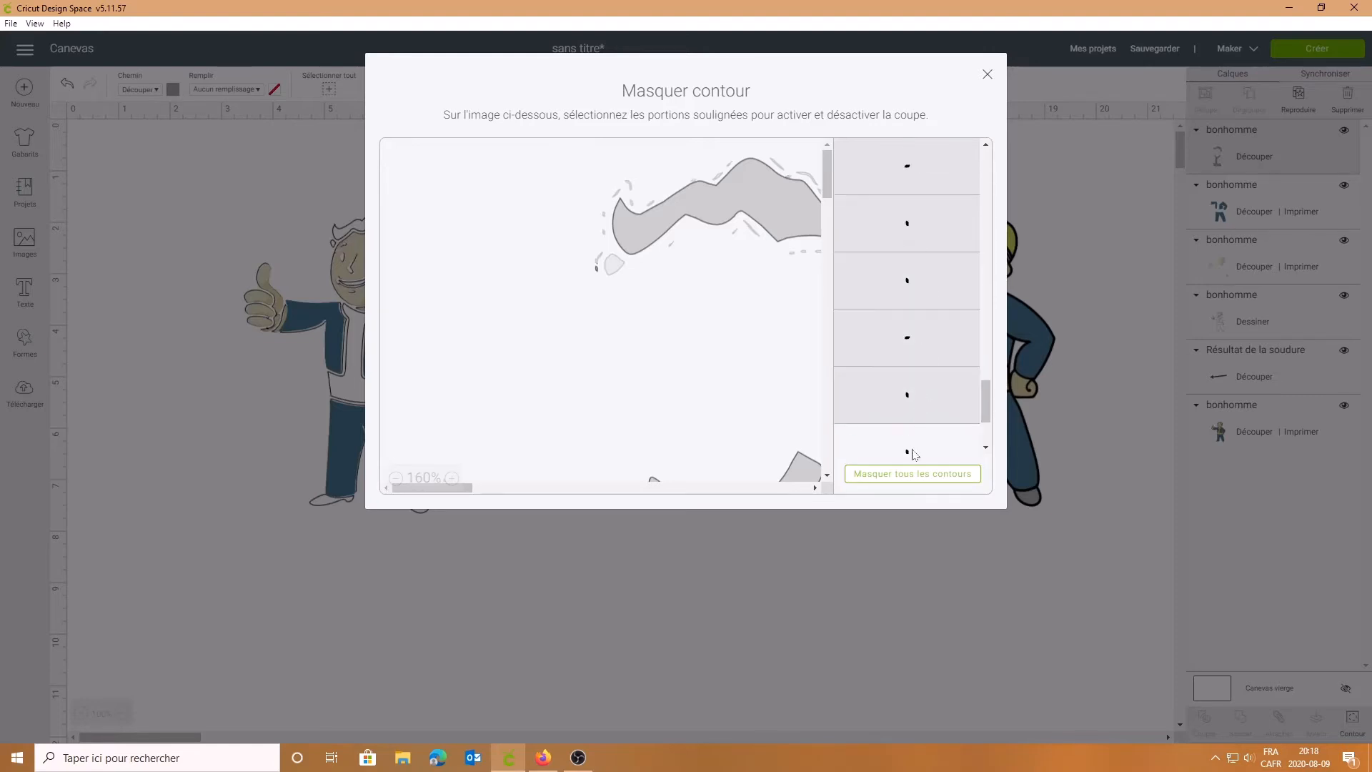
{"action": "scroll", "coordinate": [912, 443], "scroll_direction": "down", "scroll_amount": 3}
{"action": "left_click", "coordinate": [917, 322]}
{"action": "left_click", "coordinate": [919, 366]}
{"action": "left_click", "coordinate": [921, 425]}
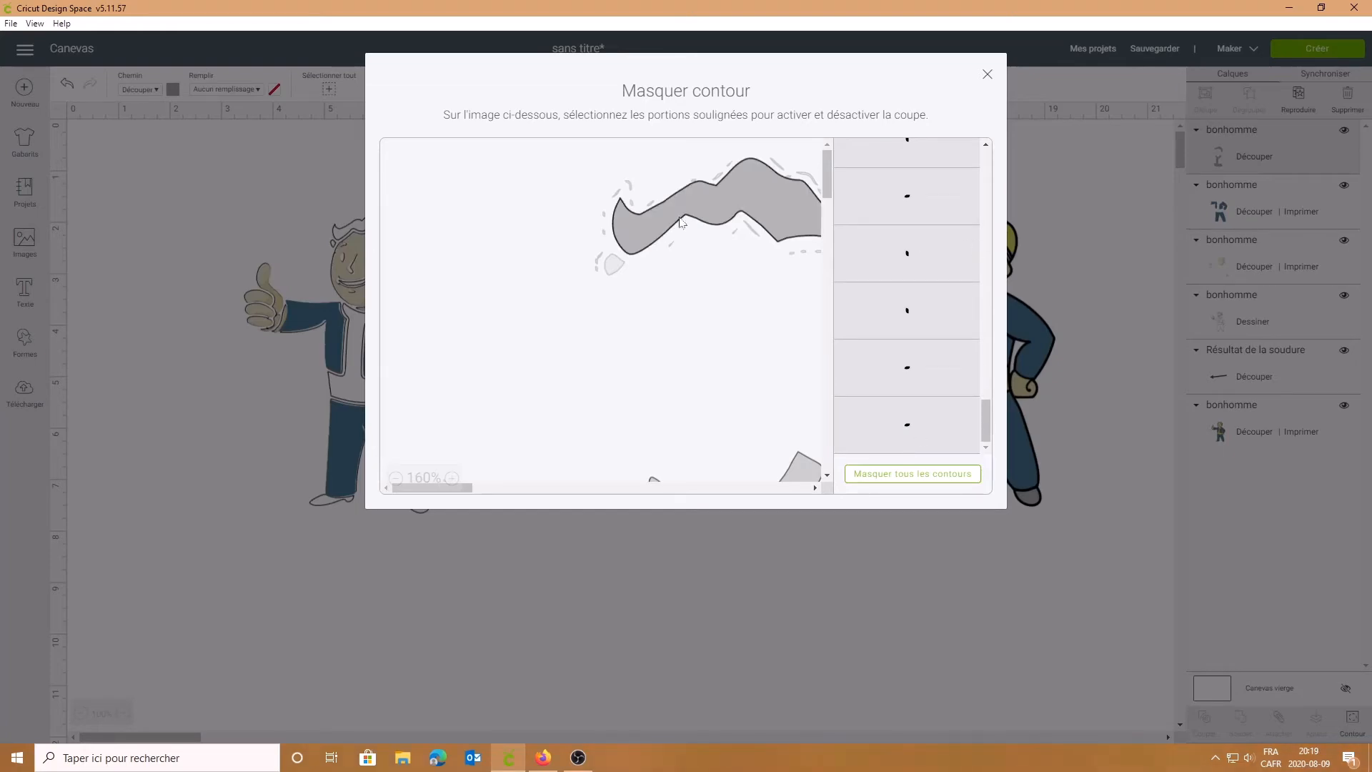
{"action": "left_click", "coordinate": [987, 76]}
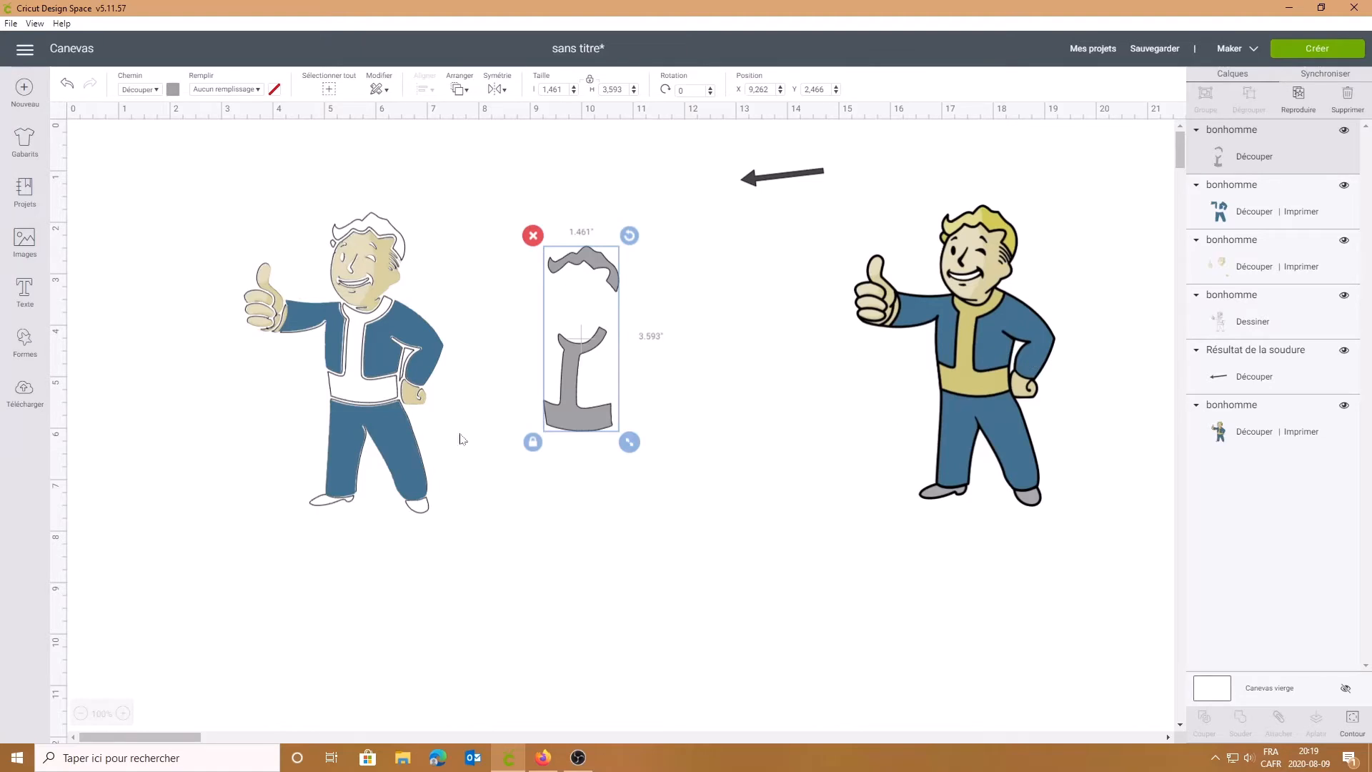
Step: Duplicate the cleaned yellow image, place the copy beside it and hide the copy's hair contour
{"action": "left_click", "coordinate": [1299, 99]}
{"action": "left_click_drag", "start_coordinate": [599, 437], "coordinate": [700, 420]}
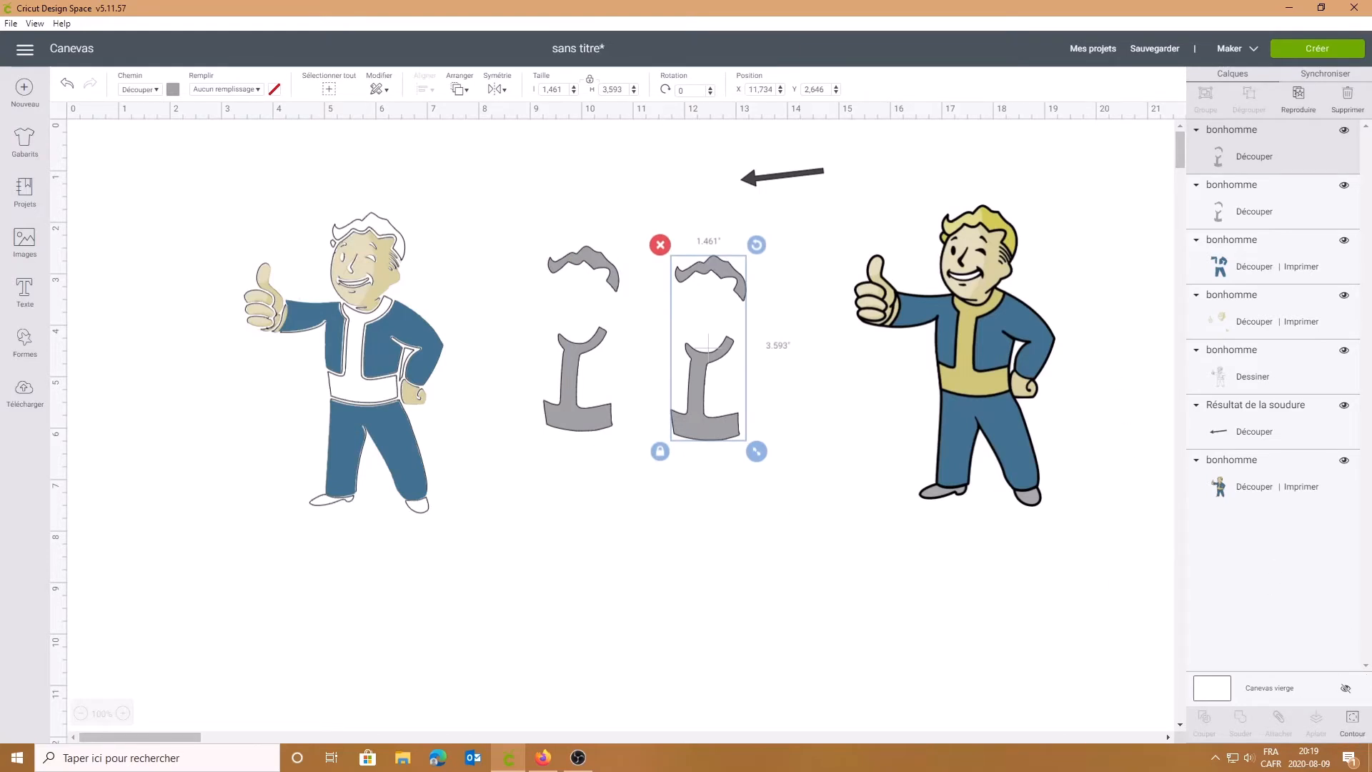
{"action": "left_click", "coordinate": [1352, 722]}
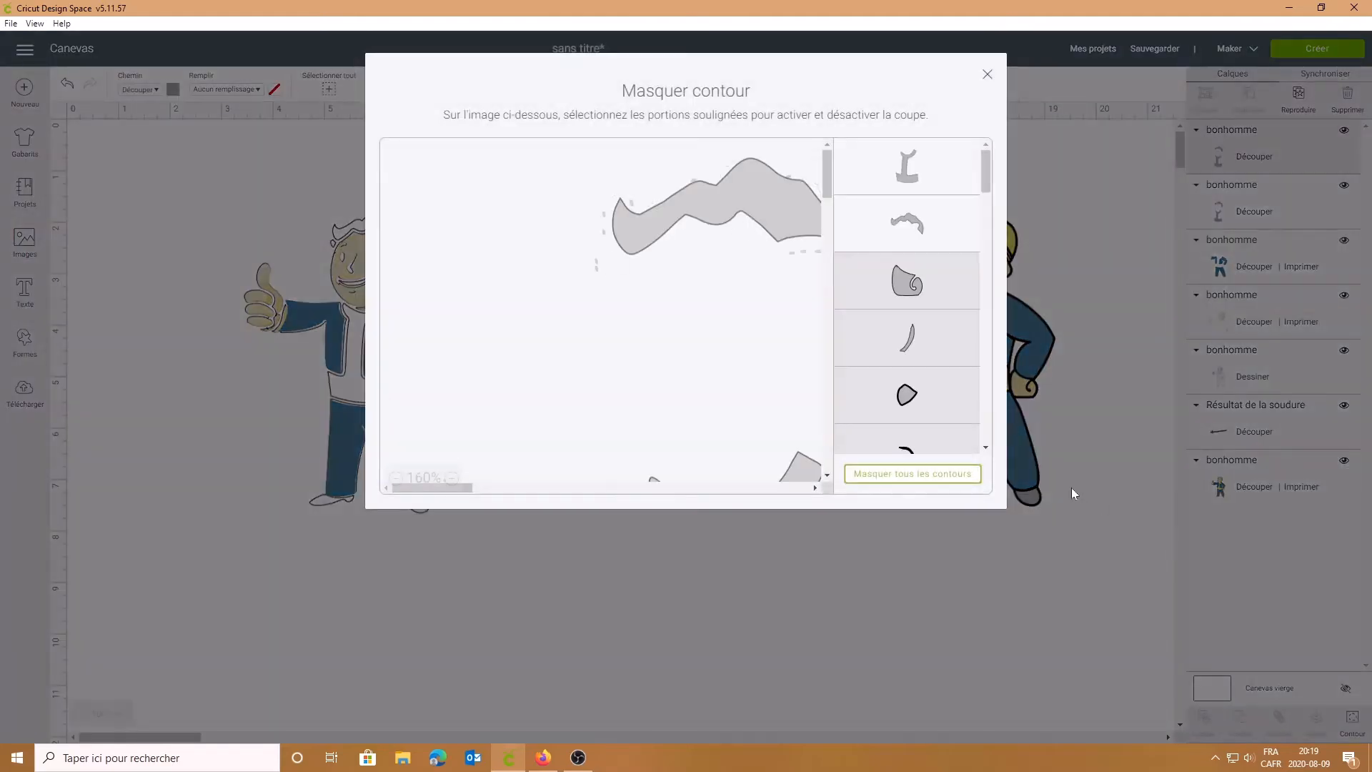
{"action": "left_click", "coordinate": [662, 229]}
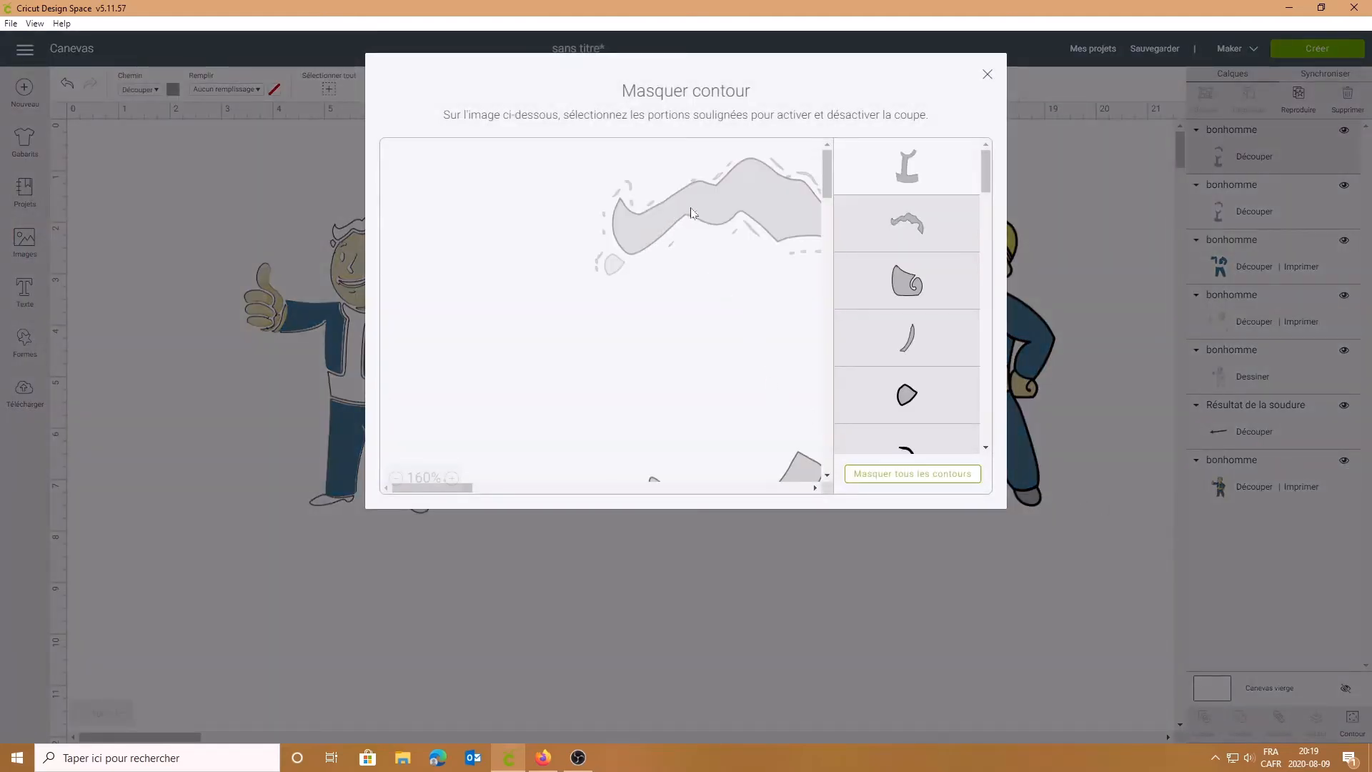
{"action": "left_click", "coordinate": [986, 74]}
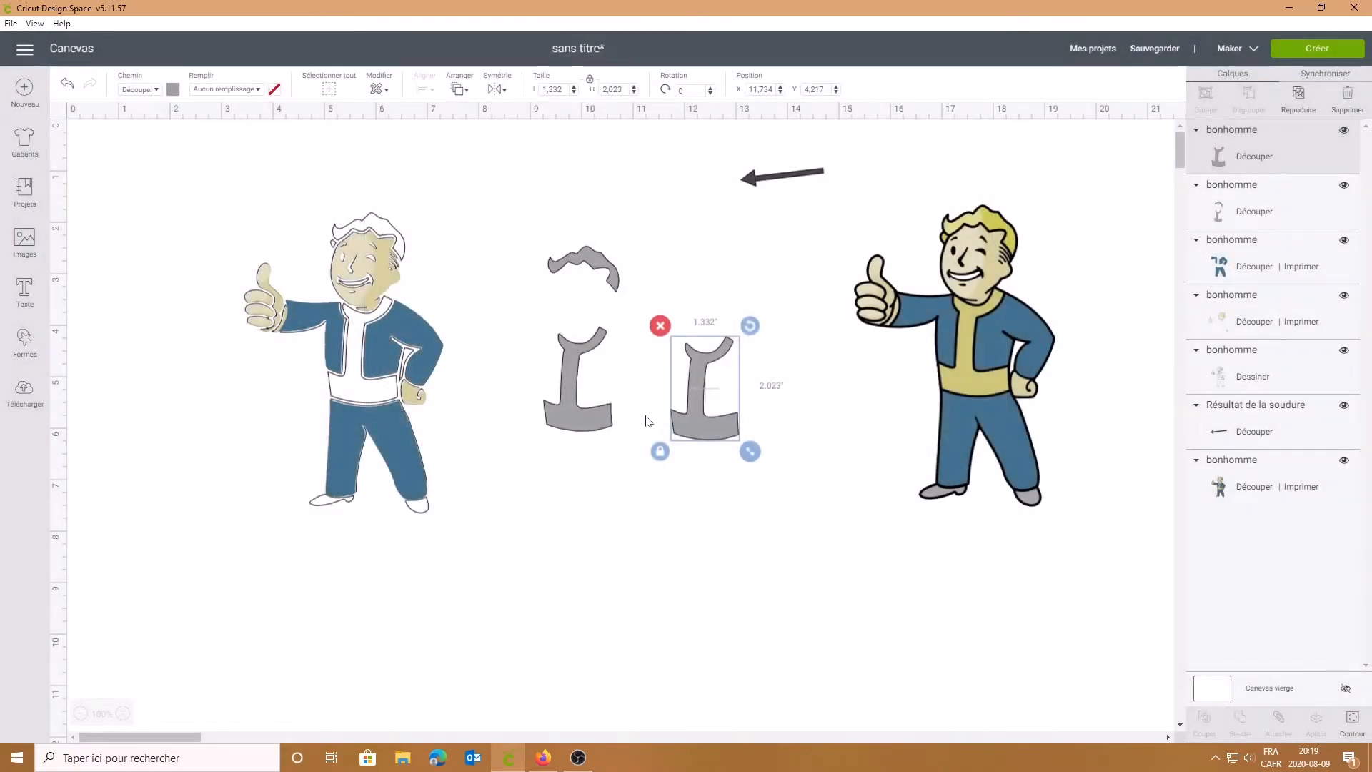
Step: Hide the vest trim contour in the original yellow image so only the hair is kept
{"action": "left_click", "coordinate": [564, 361]}
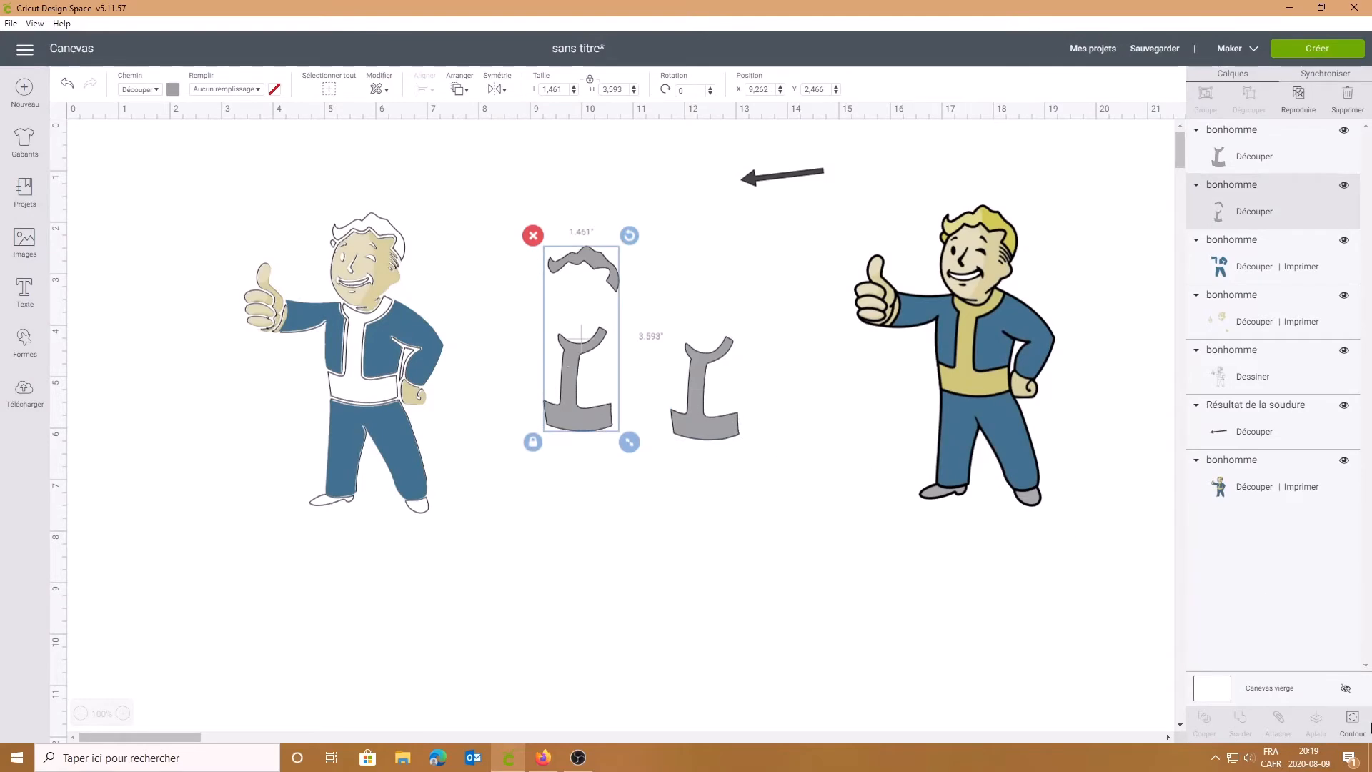
{"action": "left_click", "coordinate": [1354, 720]}
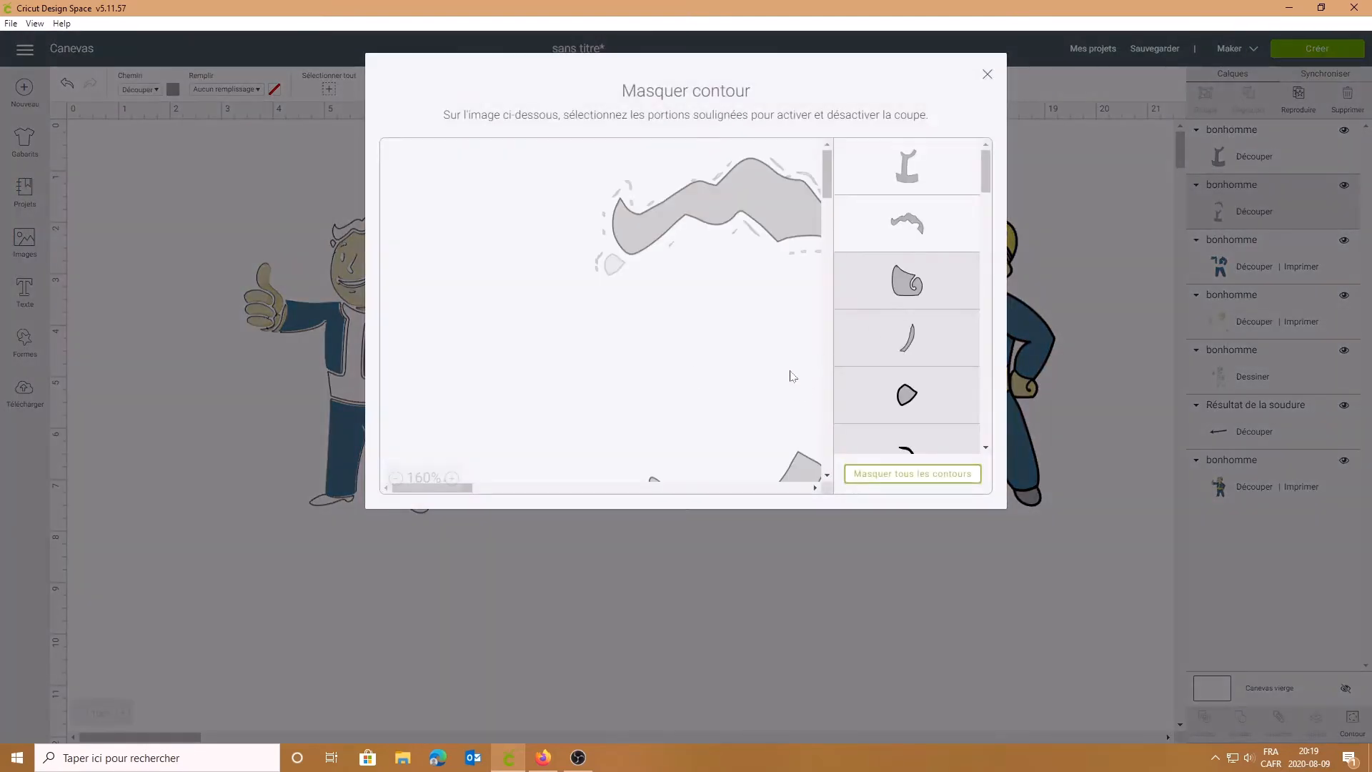
{"action": "scroll", "coordinate": [772, 382], "scroll_direction": "down", "scroll_amount": 5}
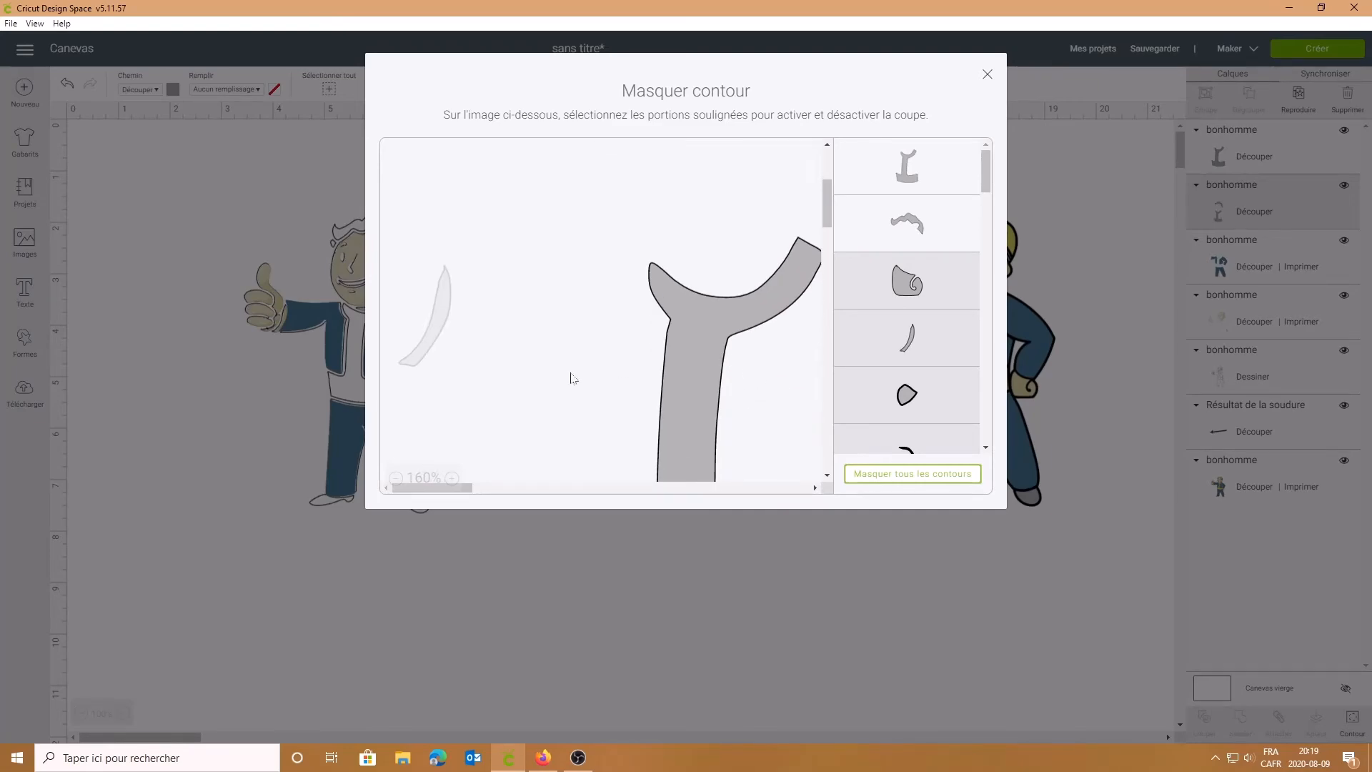
{"action": "left_click", "coordinate": [672, 383]}
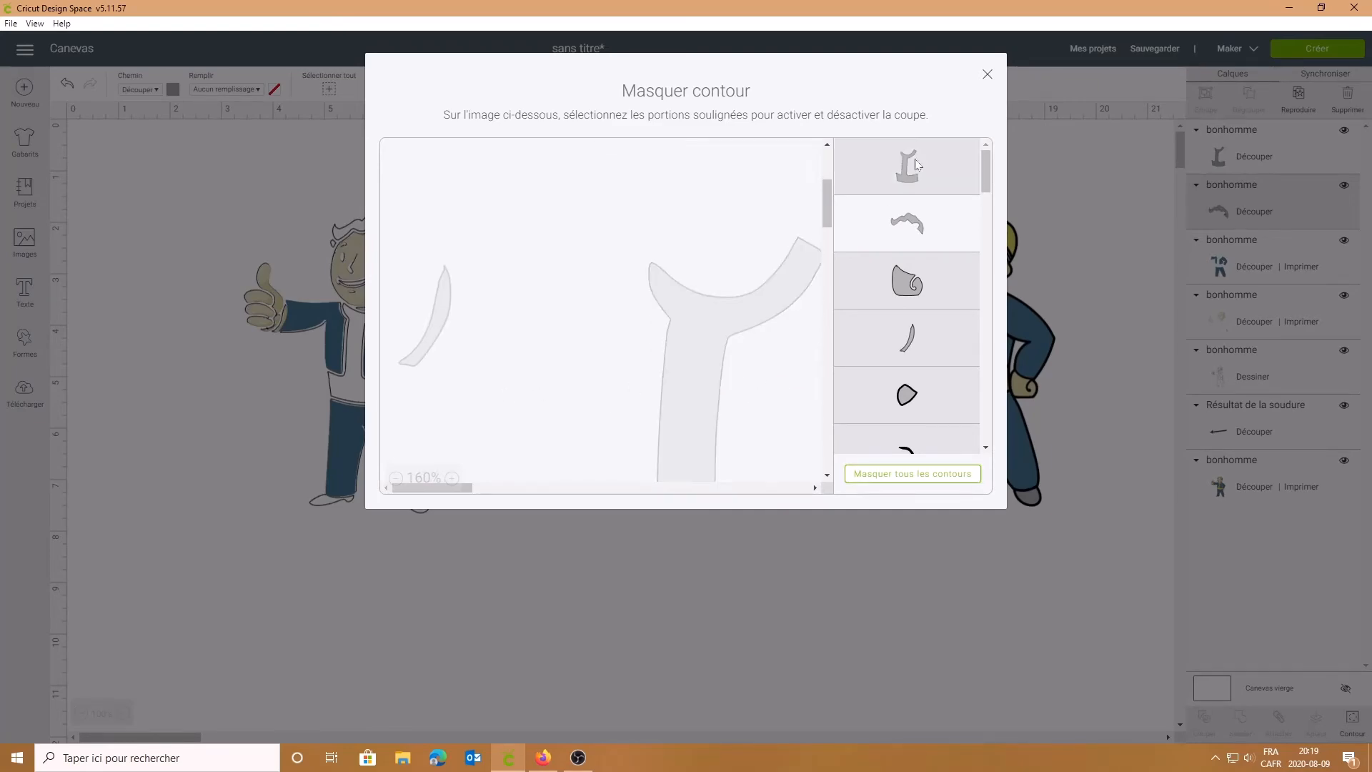
{"action": "left_click", "coordinate": [987, 84]}
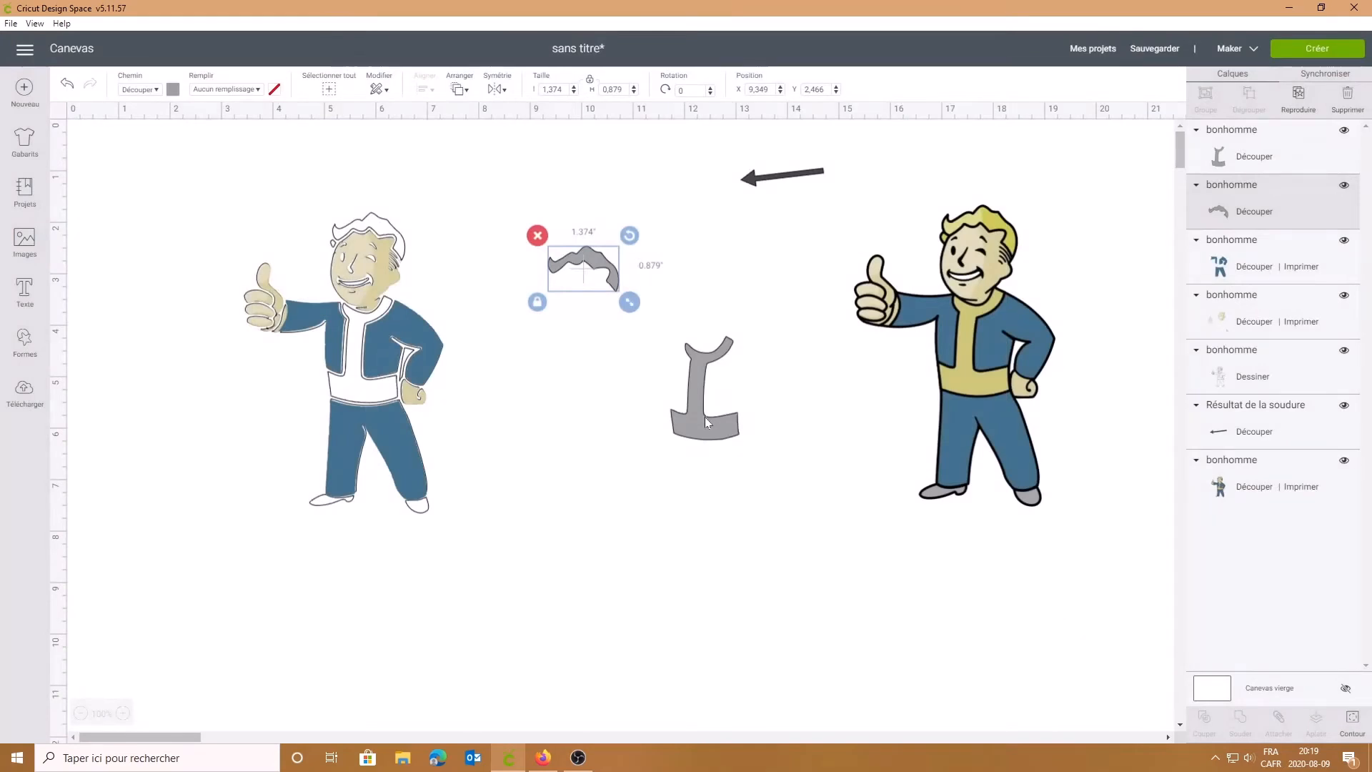
Step: Fit the vest trim over the jacket opening and belt of the line drawing and colour it light green
{"action": "left_click_drag", "start_coordinate": [686, 389], "coordinate": [359, 379]}
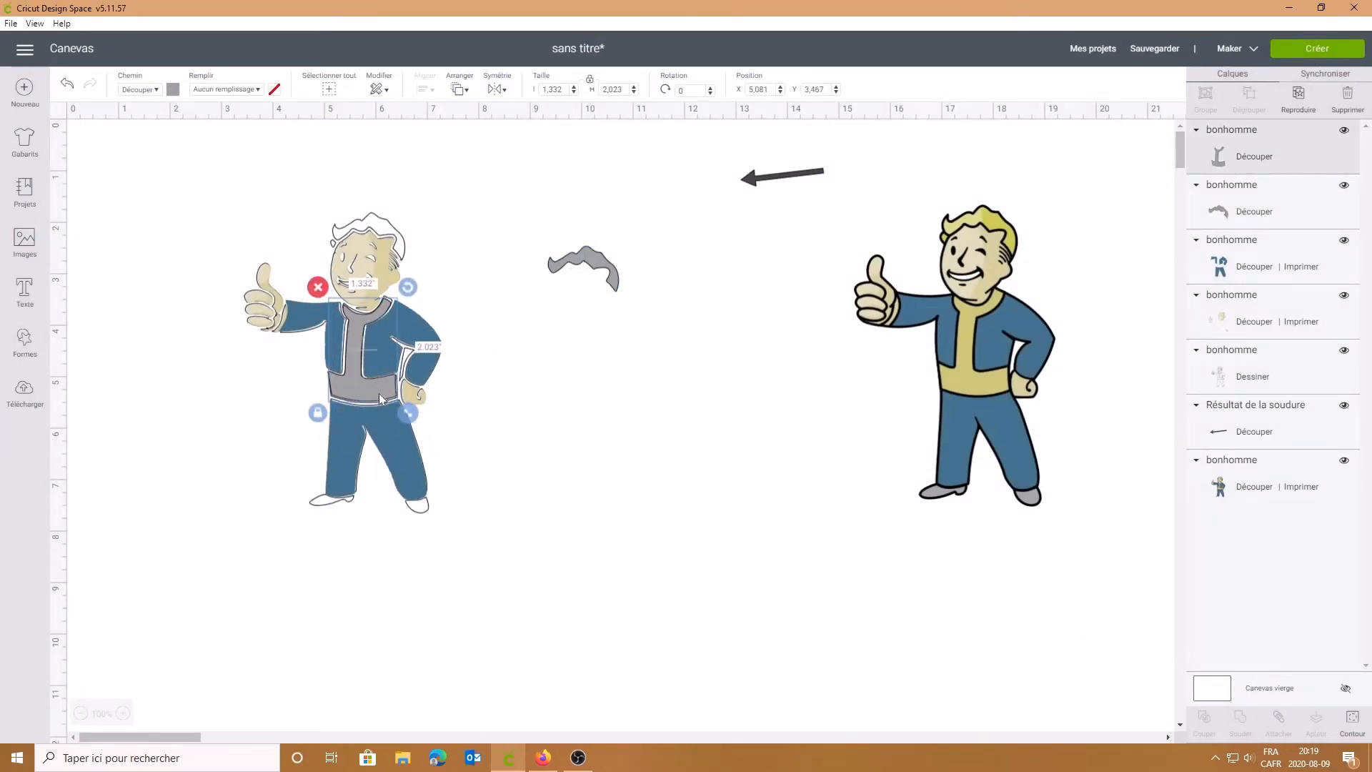
{"action": "left_click", "coordinate": [173, 90]}
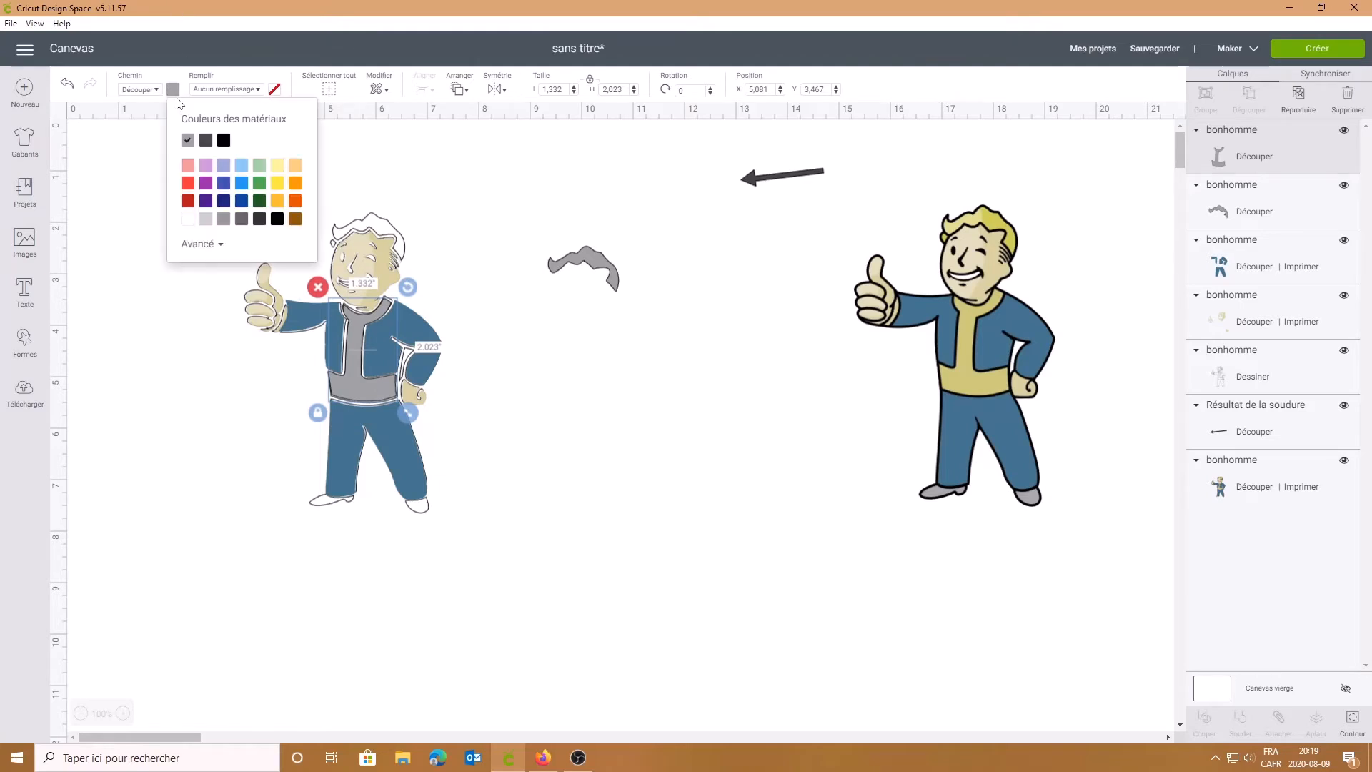
{"action": "left_click", "coordinate": [260, 183]}
{"action": "left_click", "coordinate": [260, 168]}
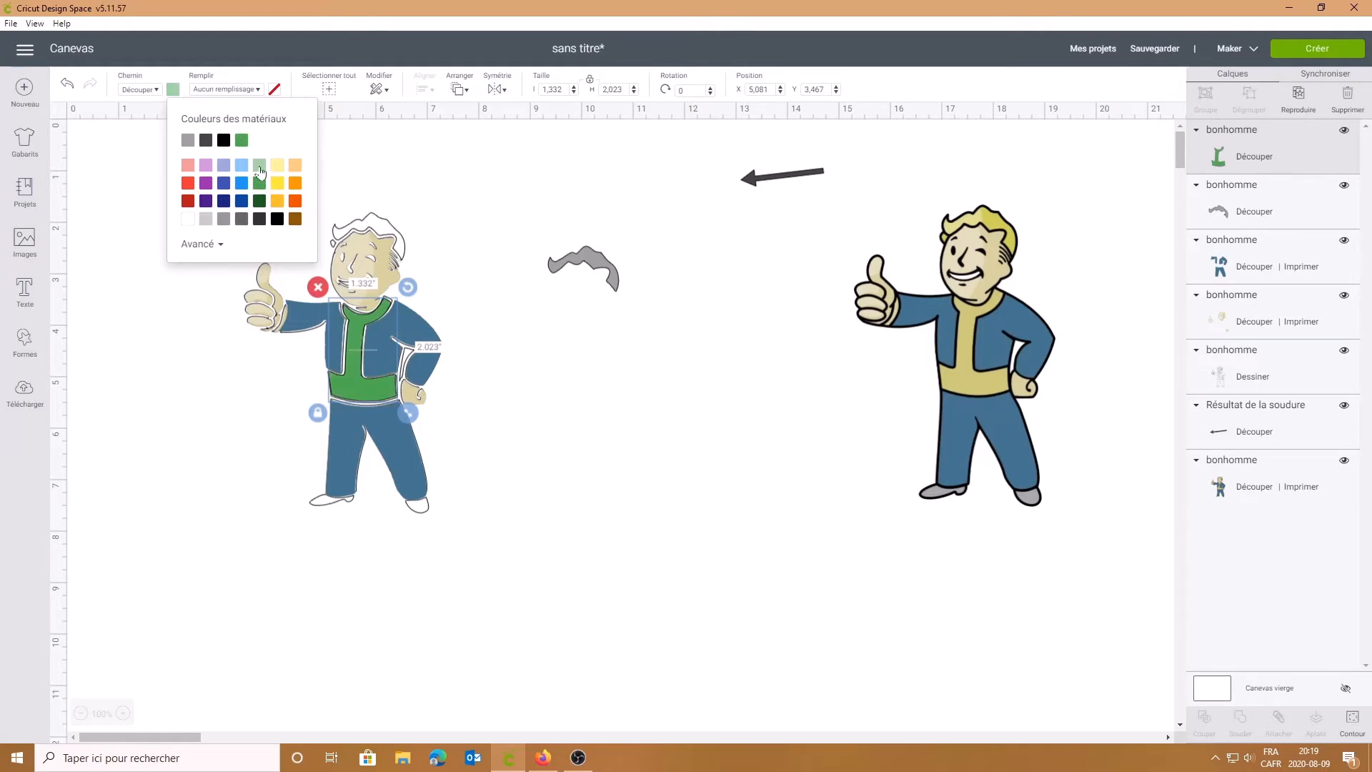
Step: Colour the hair piece brown and fit it onto the head of the line drawing
{"action": "left_click", "coordinate": [620, 278]}
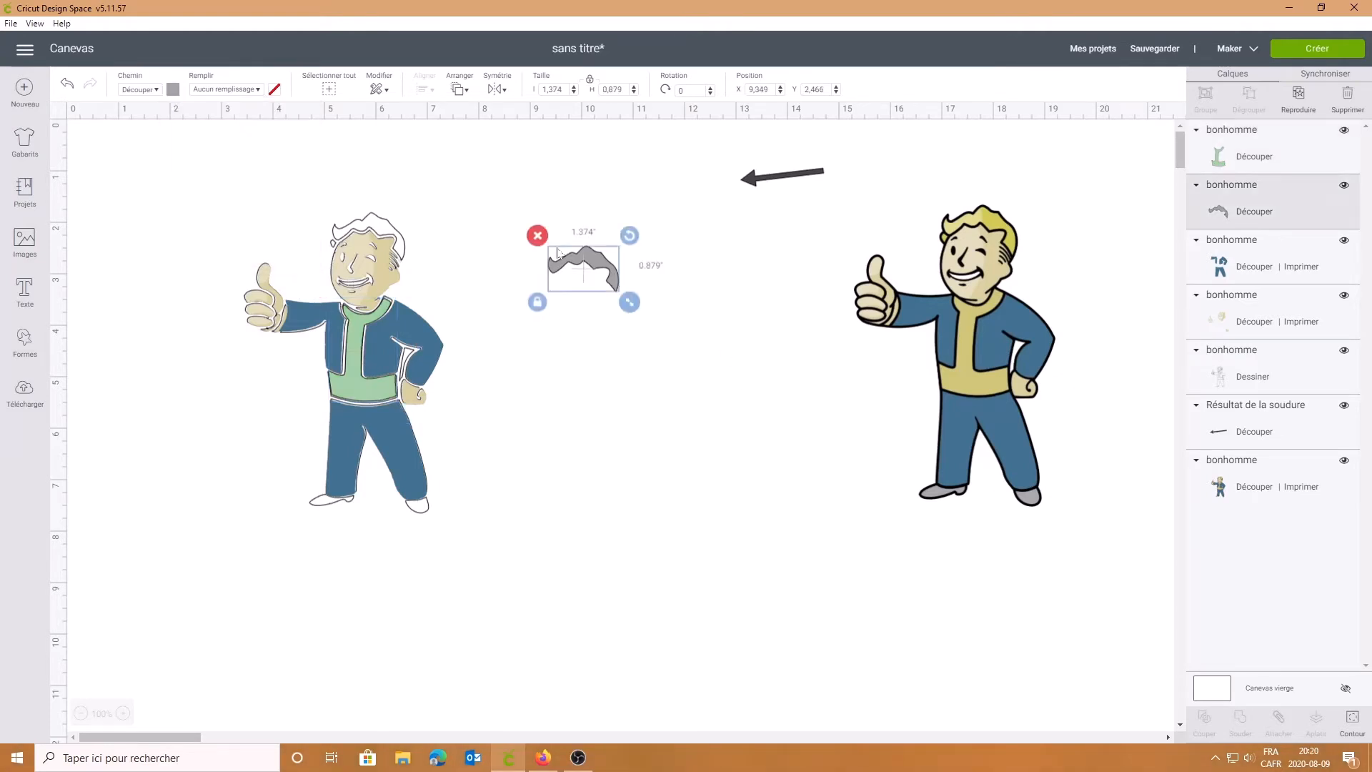
{"action": "left_click", "coordinate": [173, 89]}
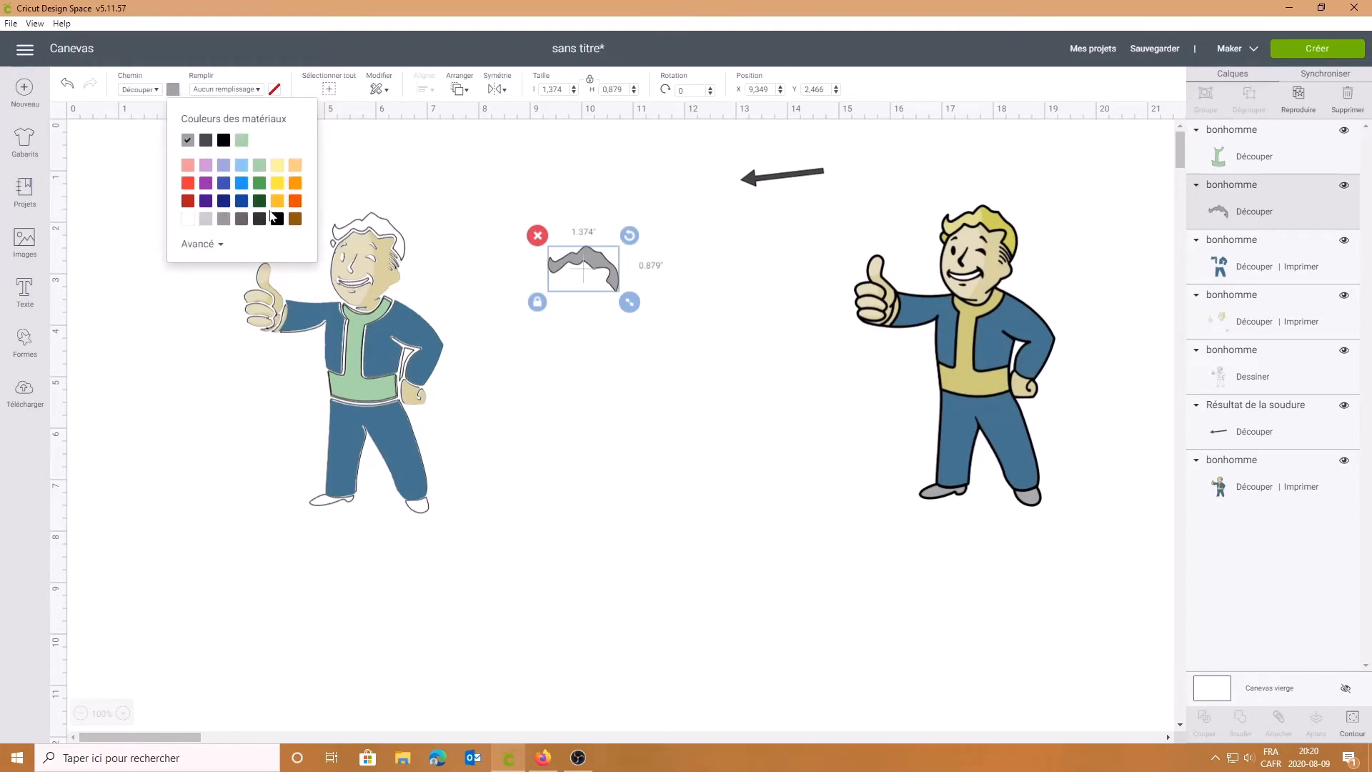
{"action": "left_click", "coordinate": [295, 219]}
{"action": "left_click_drag", "start_coordinate": [617, 282], "coordinate": [401, 245]}
{"action": "left_click", "coordinate": [515, 224]}
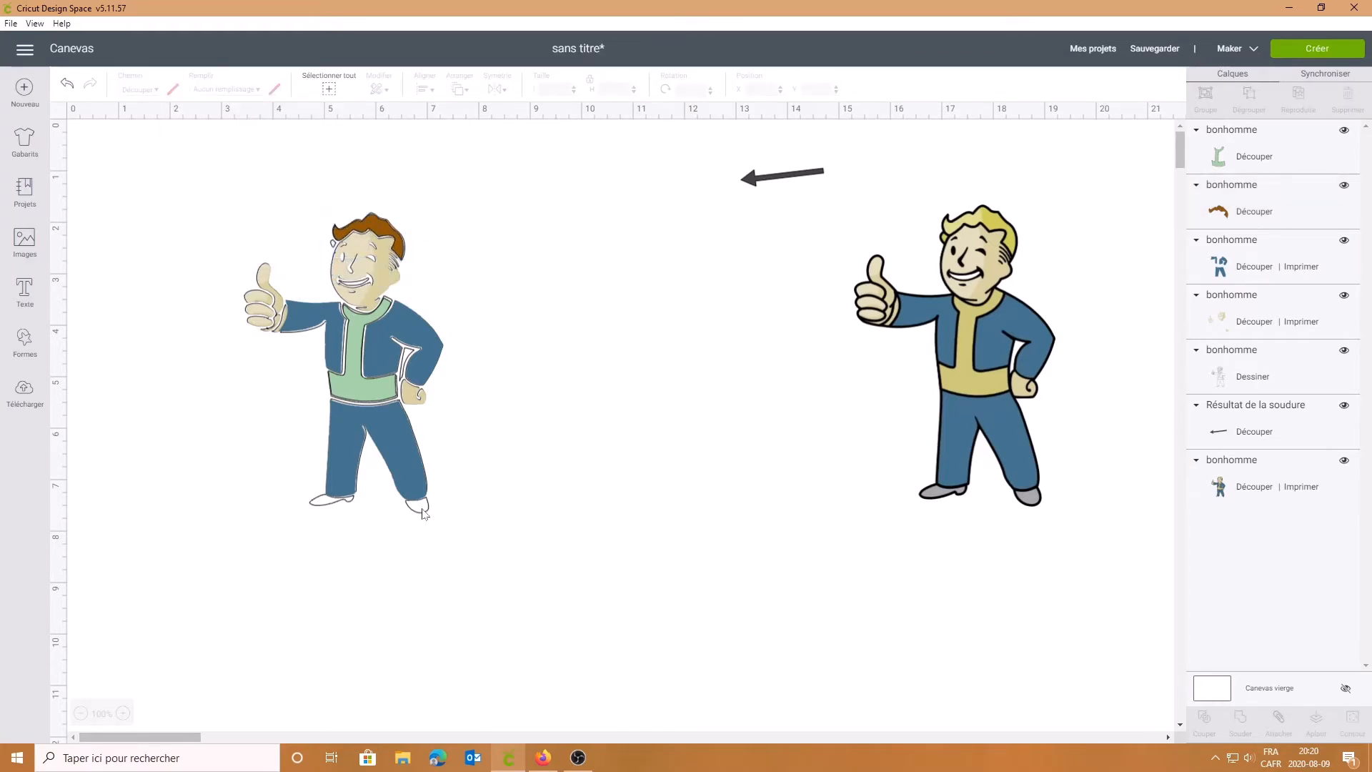
Step: Move the line drawing off the coloured figure, duplicate it and place the copy lower on the canvas, apart from the original
{"action": "left_click_drag", "start_coordinate": [424, 512], "coordinate": [762, 507]}
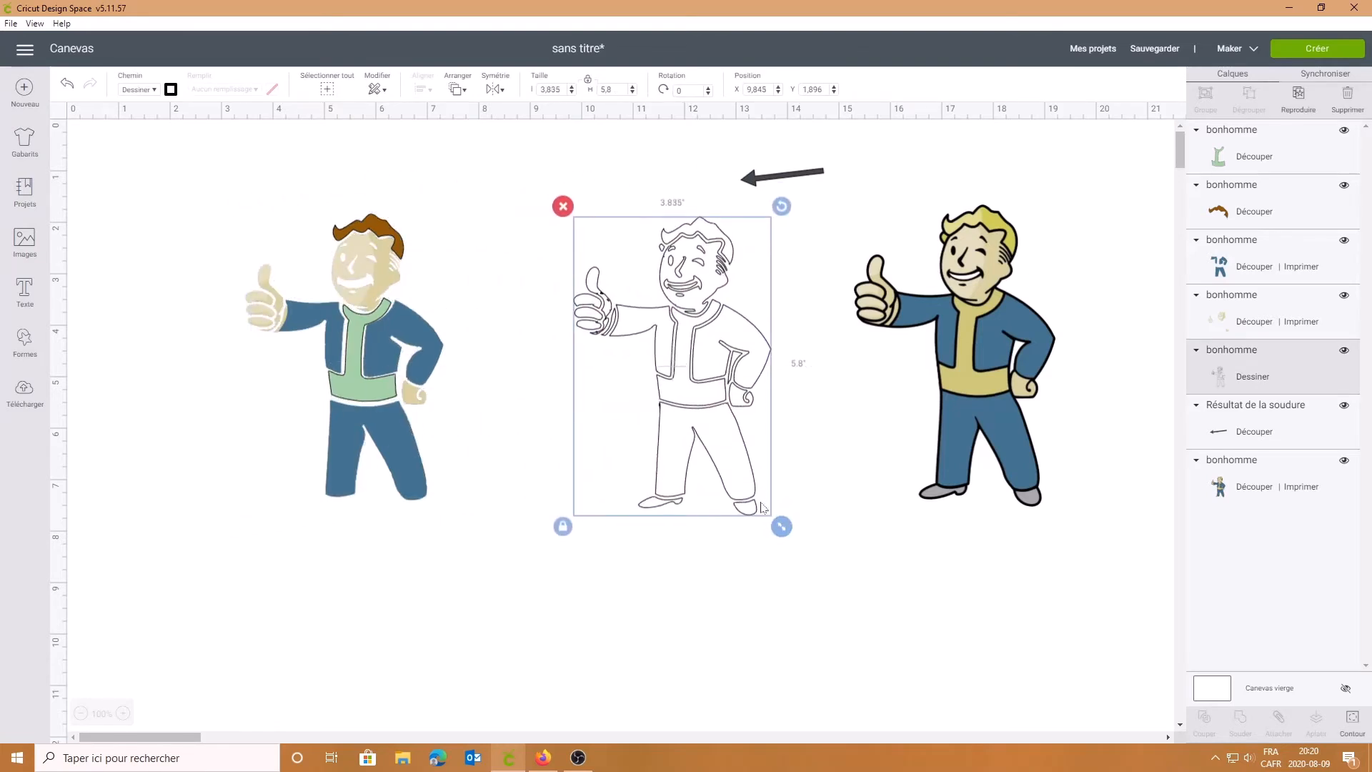
{"action": "left_click", "coordinate": [1295, 98]}
{"action": "left_click_drag", "start_coordinate": [684, 395], "coordinate": [439, 532]}
{"action": "left_click_drag", "start_coordinate": [663, 326], "coordinate": [698, 309]}
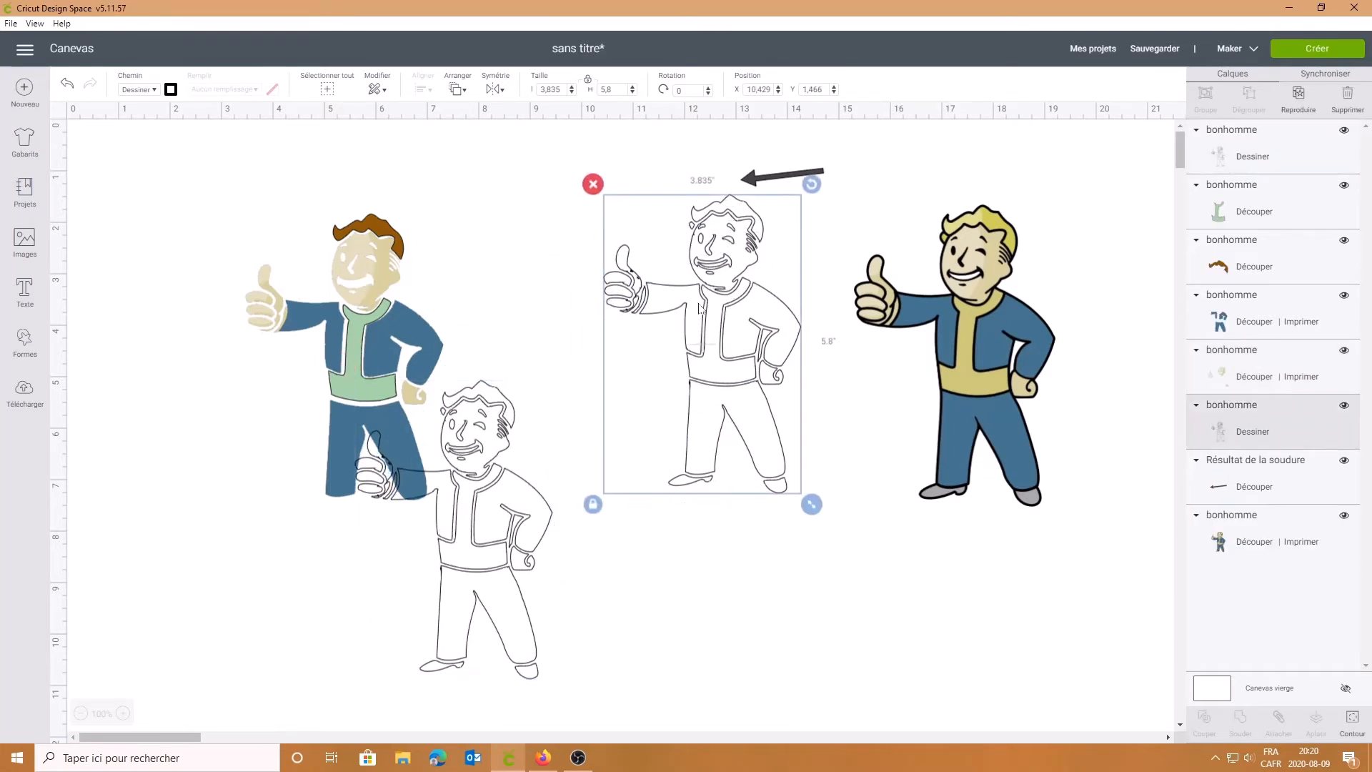
Step: Hide the large contours of the original line drawing: body, trousers, vest, jacket, head, hair, thumb, mouth and fist
{"action": "left_click", "coordinate": [1353, 722]}
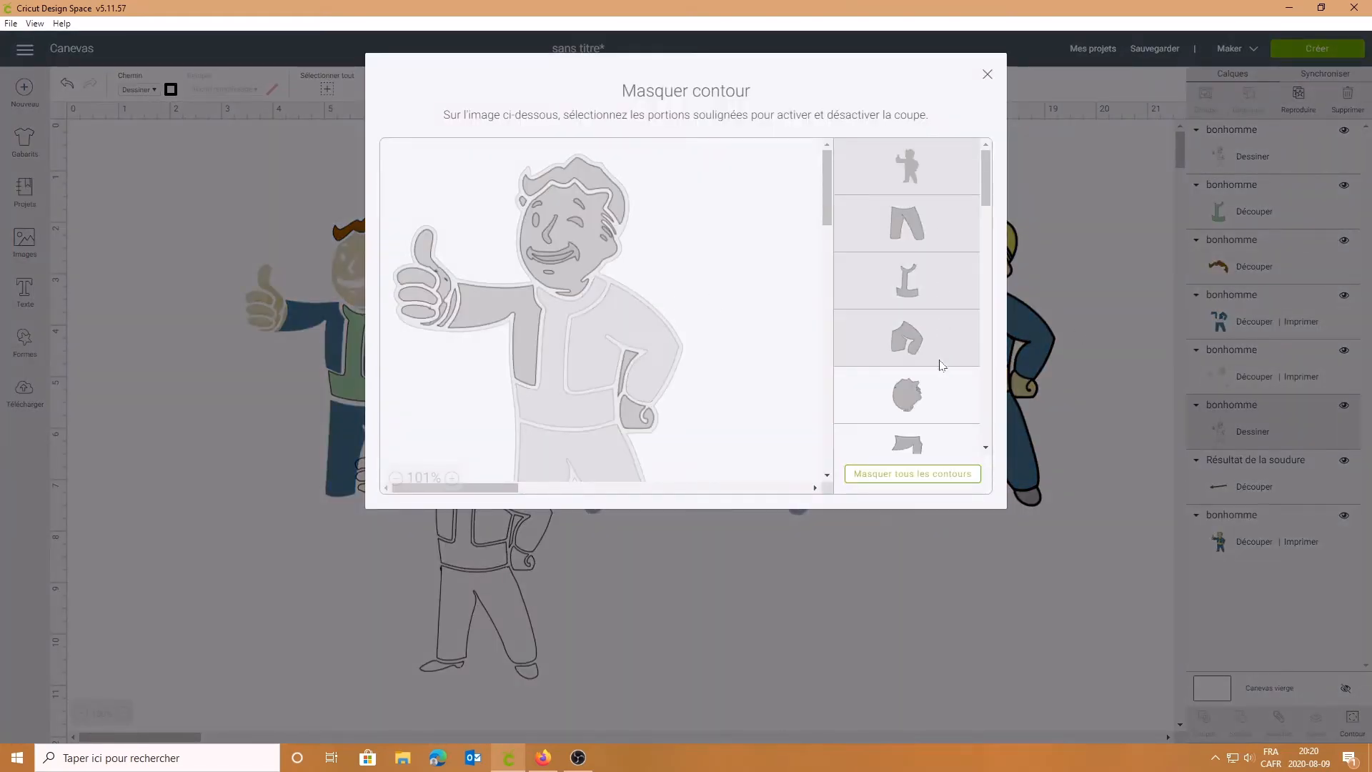
{"action": "scroll", "coordinate": [941, 300], "scroll_direction": "down", "scroll_amount": 3}
{"action": "left_click", "coordinate": [943, 190]}
{"action": "left_click", "coordinate": [942, 257]}
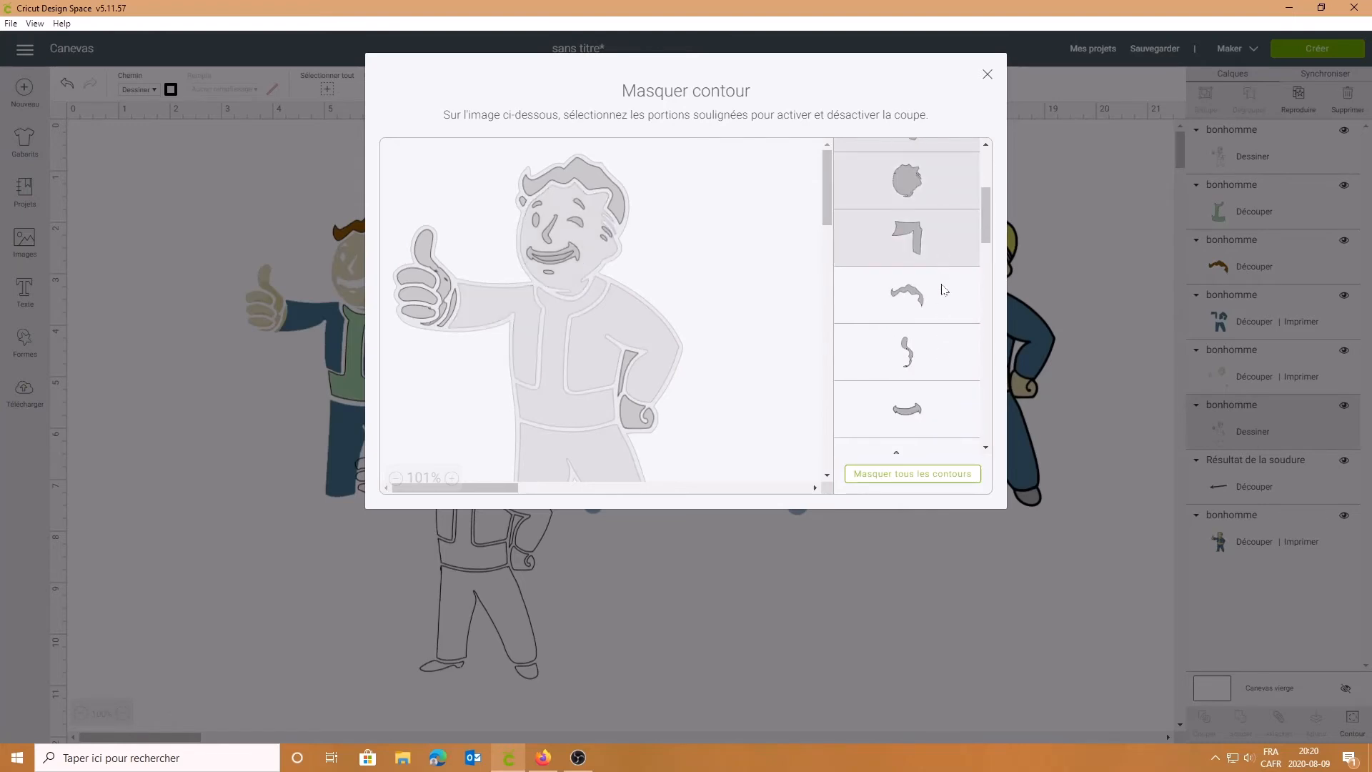
{"action": "left_click", "coordinate": [943, 289]}
{"action": "left_click", "coordinate": [947, 347]}
{"action": "scroll", "coordinate": [948, 347], "scroll_direction": "down", "scroll_amount": 2}
{"action": "left_click", "coordinate": [943, 277]}
{"action": "left_click", "coordinate": [948, 346]}
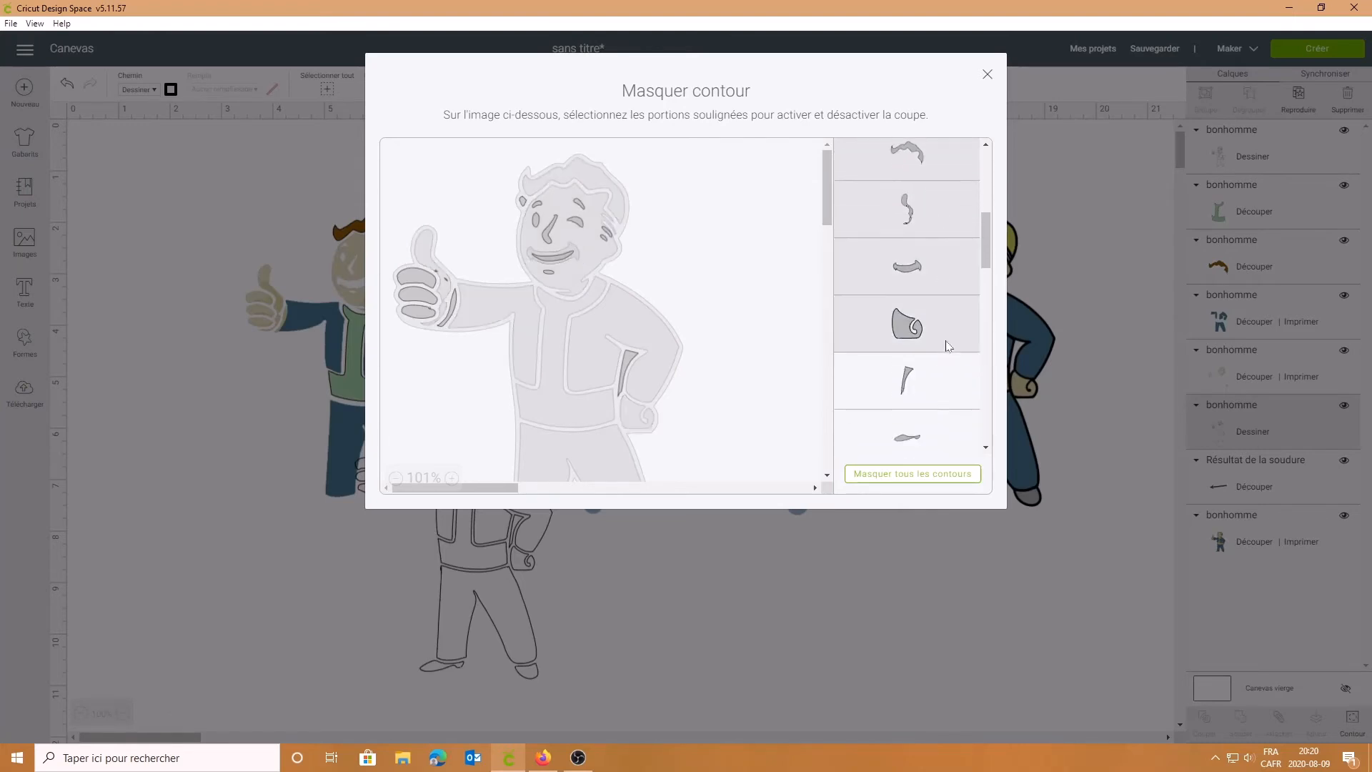
Step: Hide the contours of the gap beside the bent arm, the cuff and the upper fingers
{"action": "left_click", "coordinate": [947, 386]}
{"action": "scroll", "coordinate": [939, 286], "scroll_direction": "down", "scroll_amount": 2}
{"action": "left_click", "coordinate": [939, 305]}
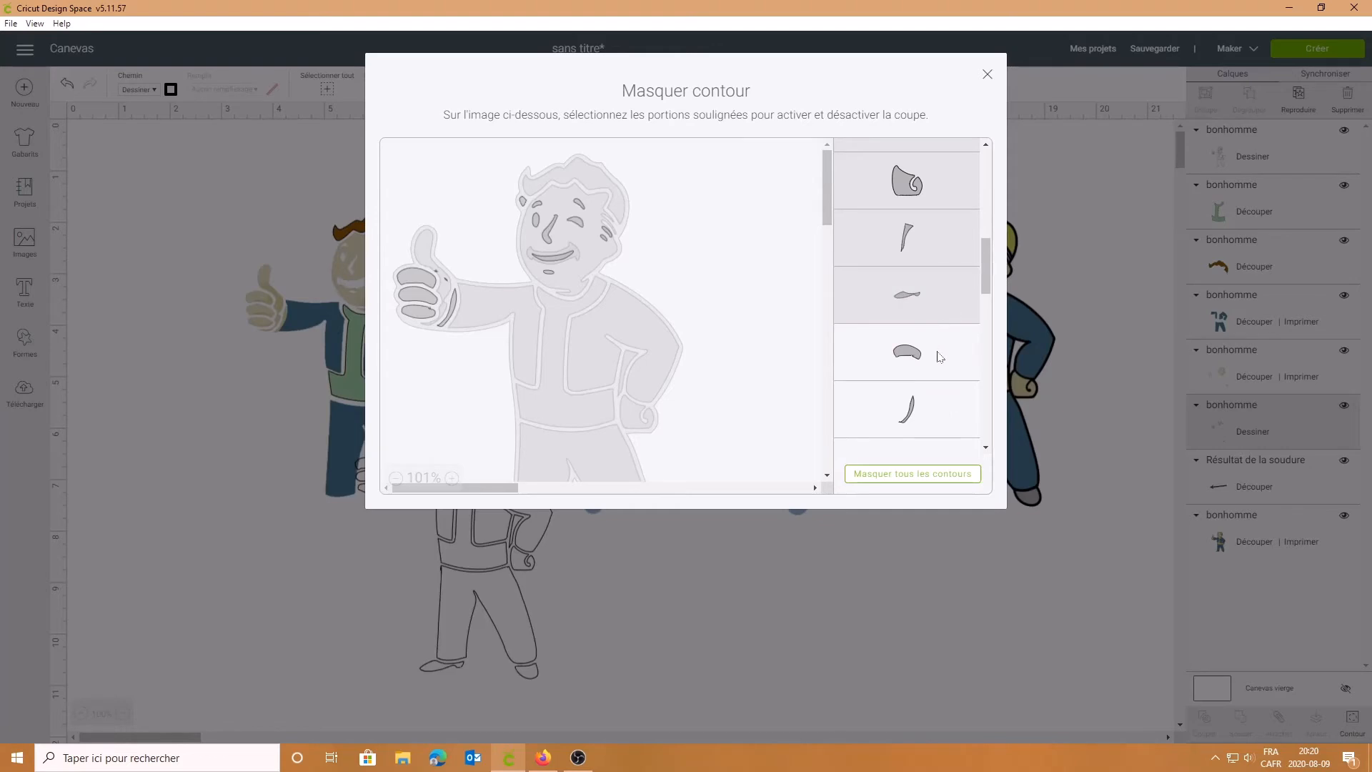
{"action": "left_click", "coordinate": [940, 344]}
{"action": "scroll", "coordinate": [939, 361], "scroll_direction": "down", "scroll_amount": 2}
{"action": "left_click", "coordinate": [927, 273]}
{"action": "left_click", "coordinate": [938, 332]}
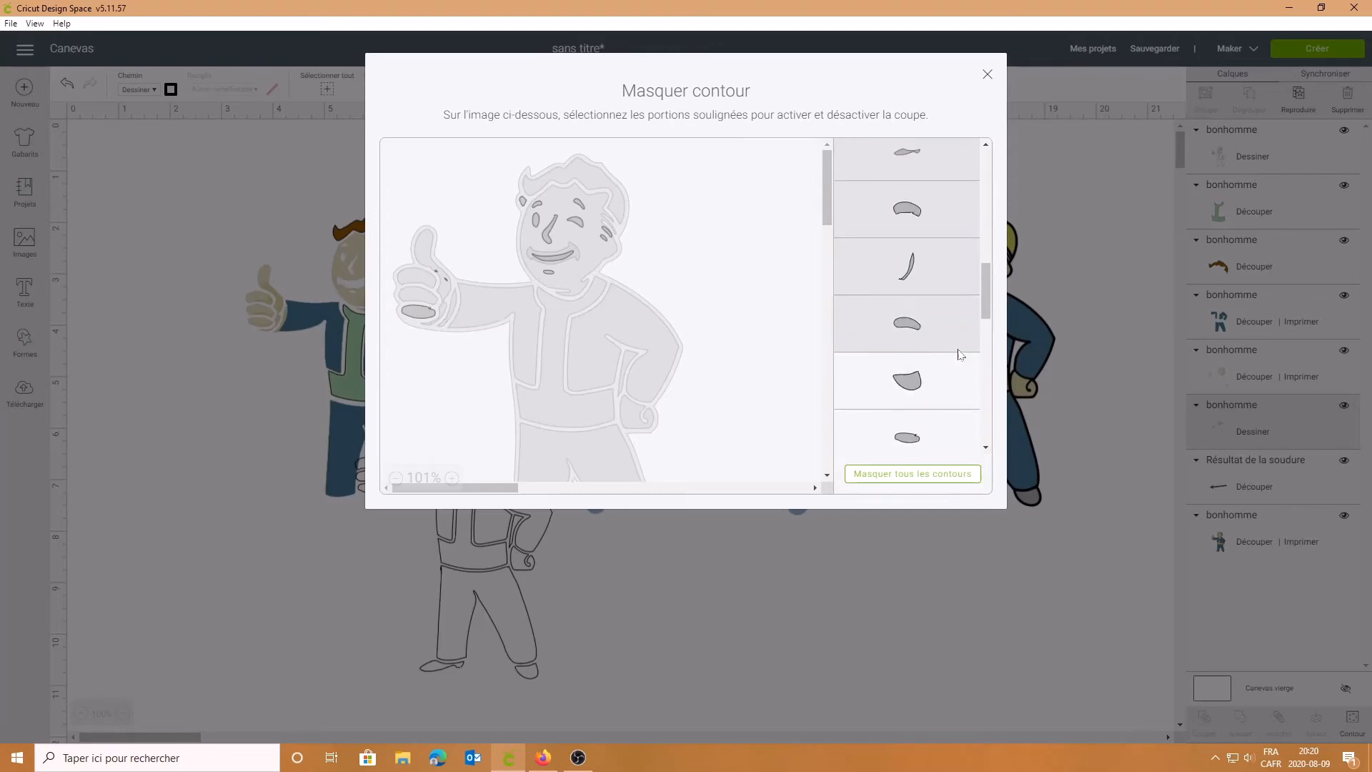
{"action": "scroll", "coordinate": [961, 355], "scroll_direction": "down", "scroll_amount": 2}
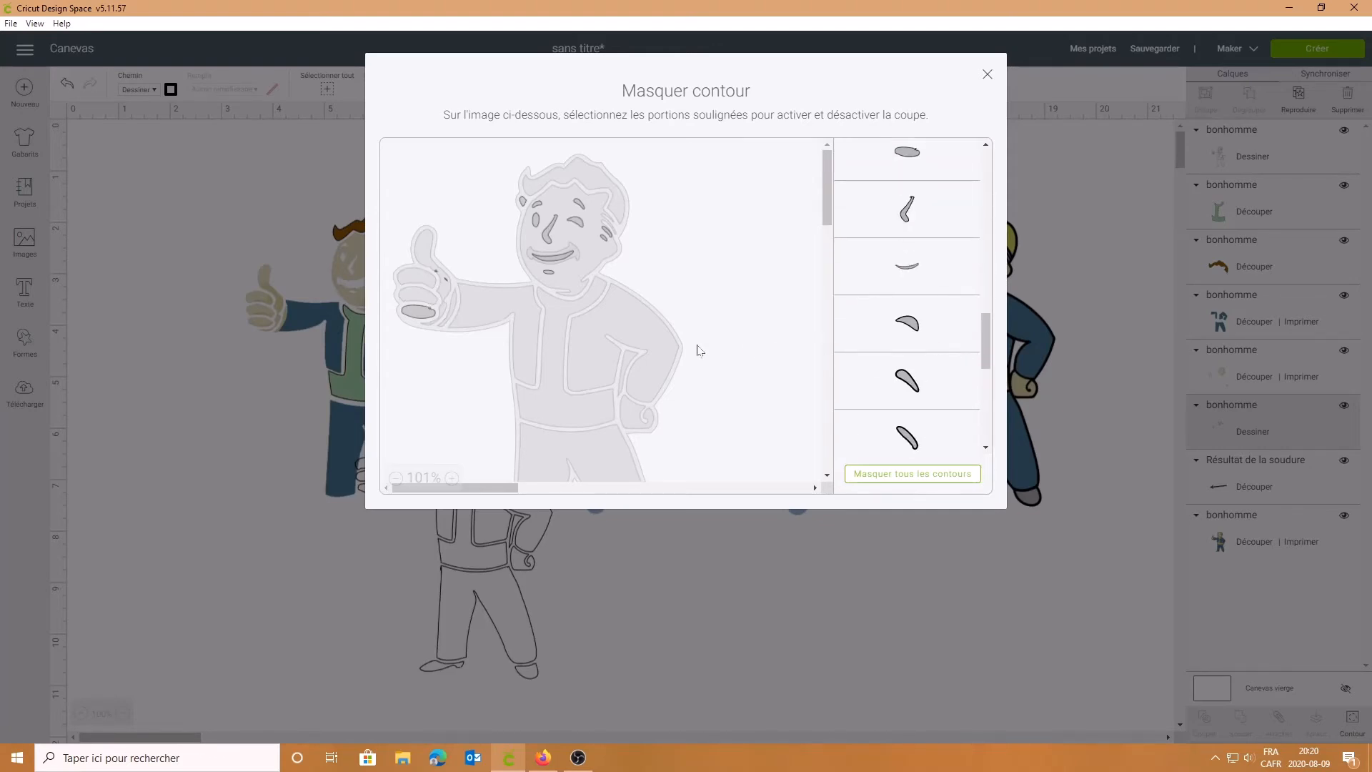
Step: Keep both shoe contours and hide the nose contour and the three small curved contours after it
{"action": "left_click_drag", "start_coordinate": [823, 208], "coordinate": [831, 280]}
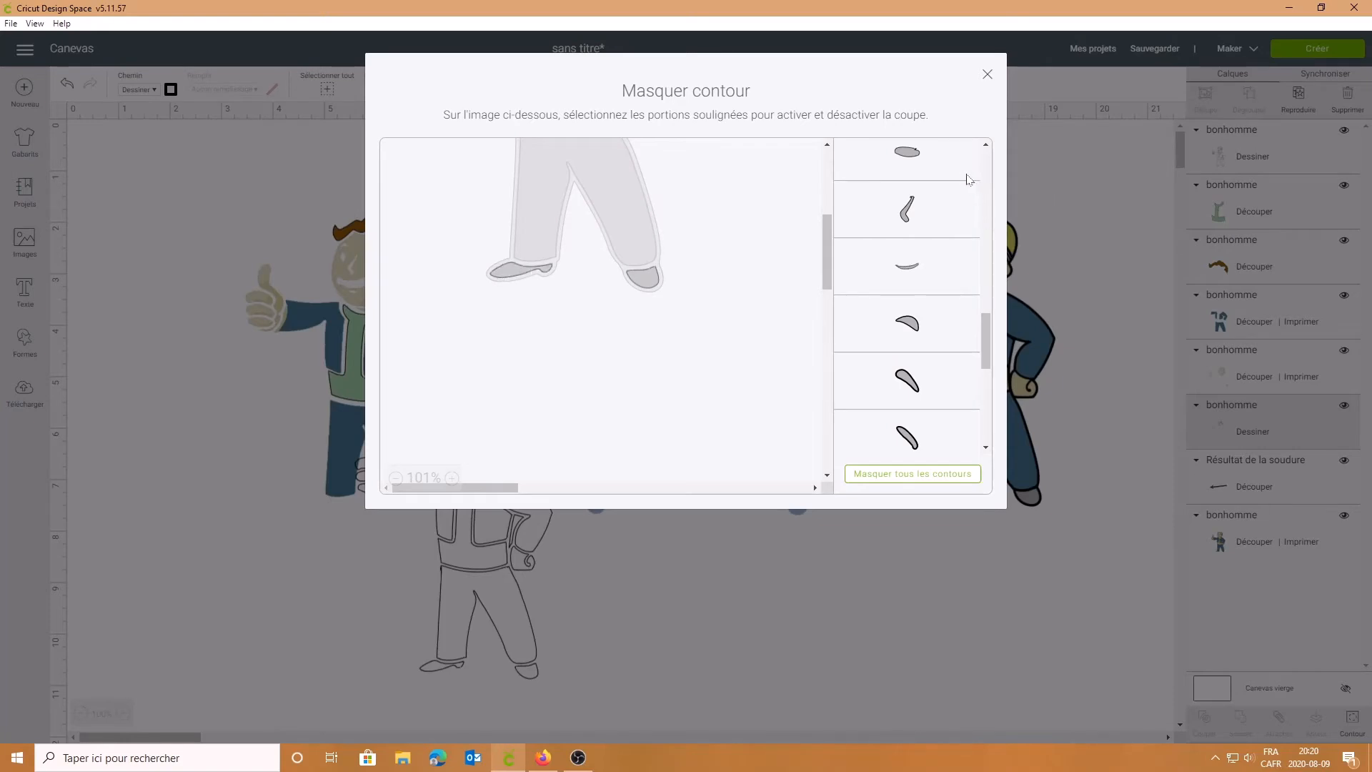
{"action": "scroll", "coordinate": [921, 236], "scroll_direction": "up", "scroll_amount": 1}
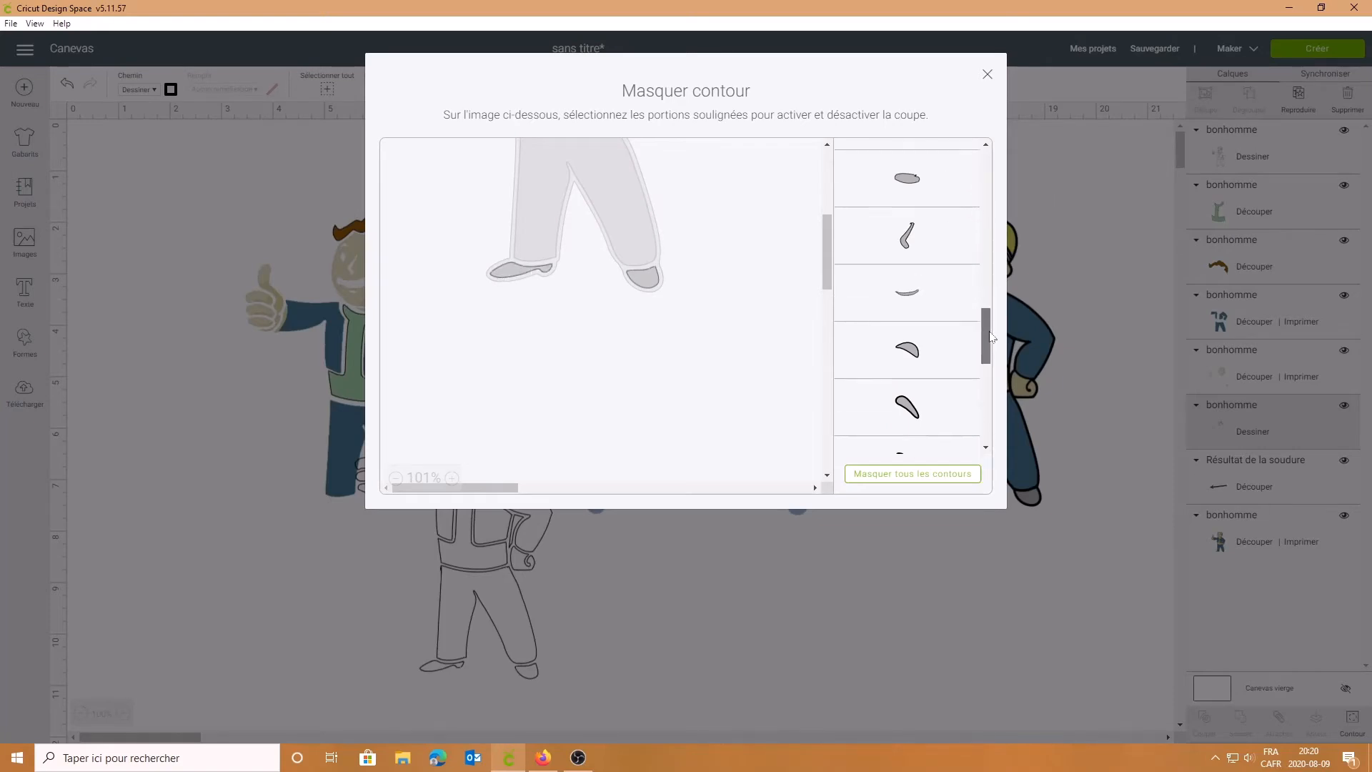
{"action": "left_click", "coordinate": [916, 256]}
{"action": "left_click", "coordinate": [920, 303]}
{"action": "left_click", "coordinate": [922, 366]}
{"action": "left_click", "coordinate": [905, 423]}
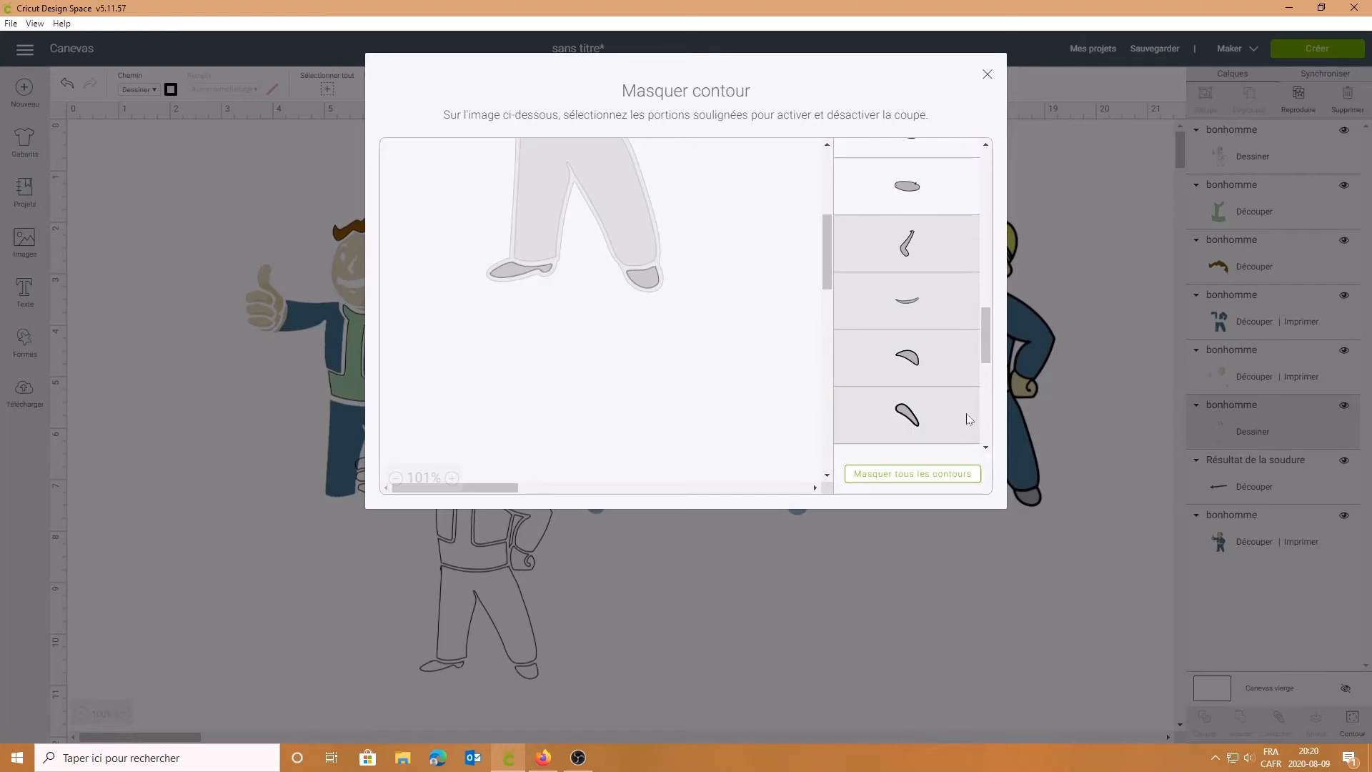
Step: Hide the five smallest contours of the line drawing
{"action": "scroll", "coordinate": [982, 346], "scroll_direction": "down", "scroll_amount": 3}
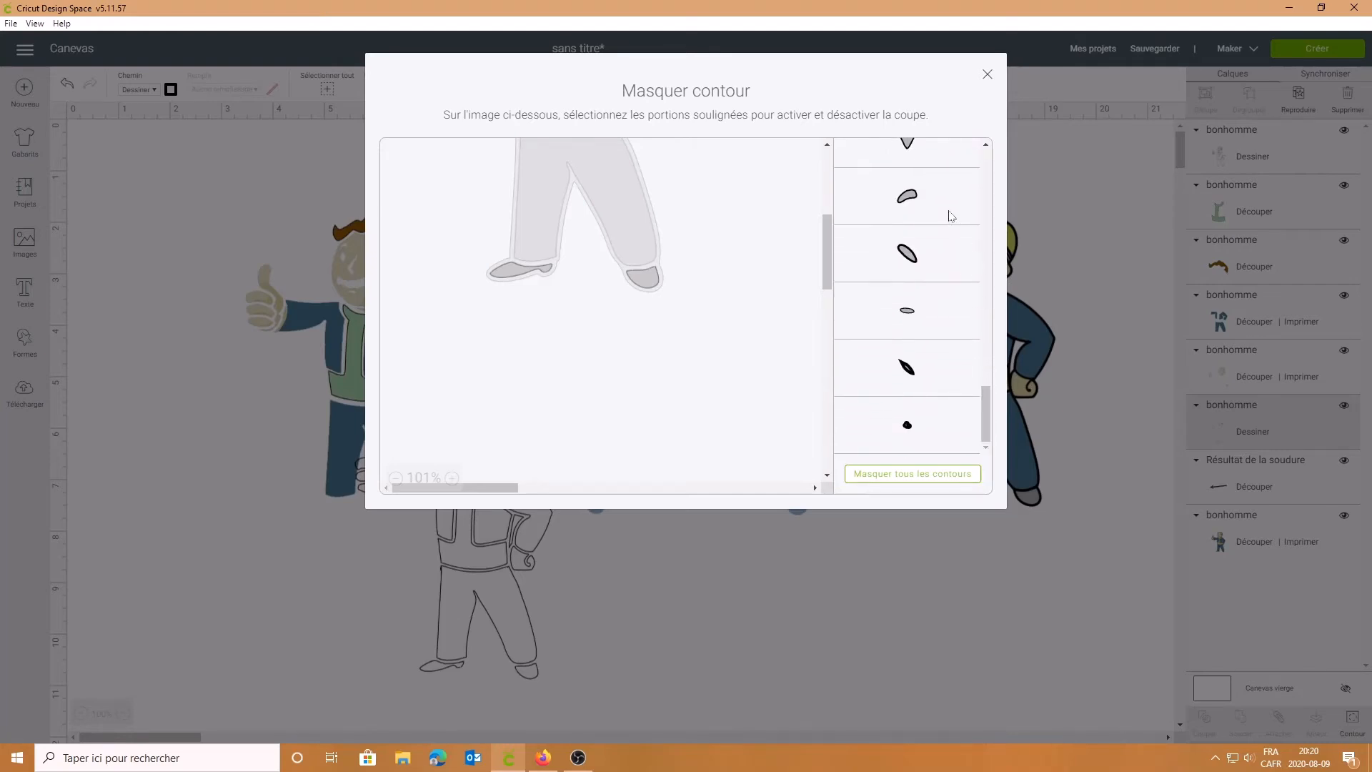
{"action": "left_click", "coordinate": [950, 216]}
{"action": "left_click", "coordinate": [945, 279]}
{"action": "left_click", "coordinate": [941, 307]}
{"action": "left_click", "coordinate": [940, 364]}
{"action": "left_click", "coordinate": [937, 427]}
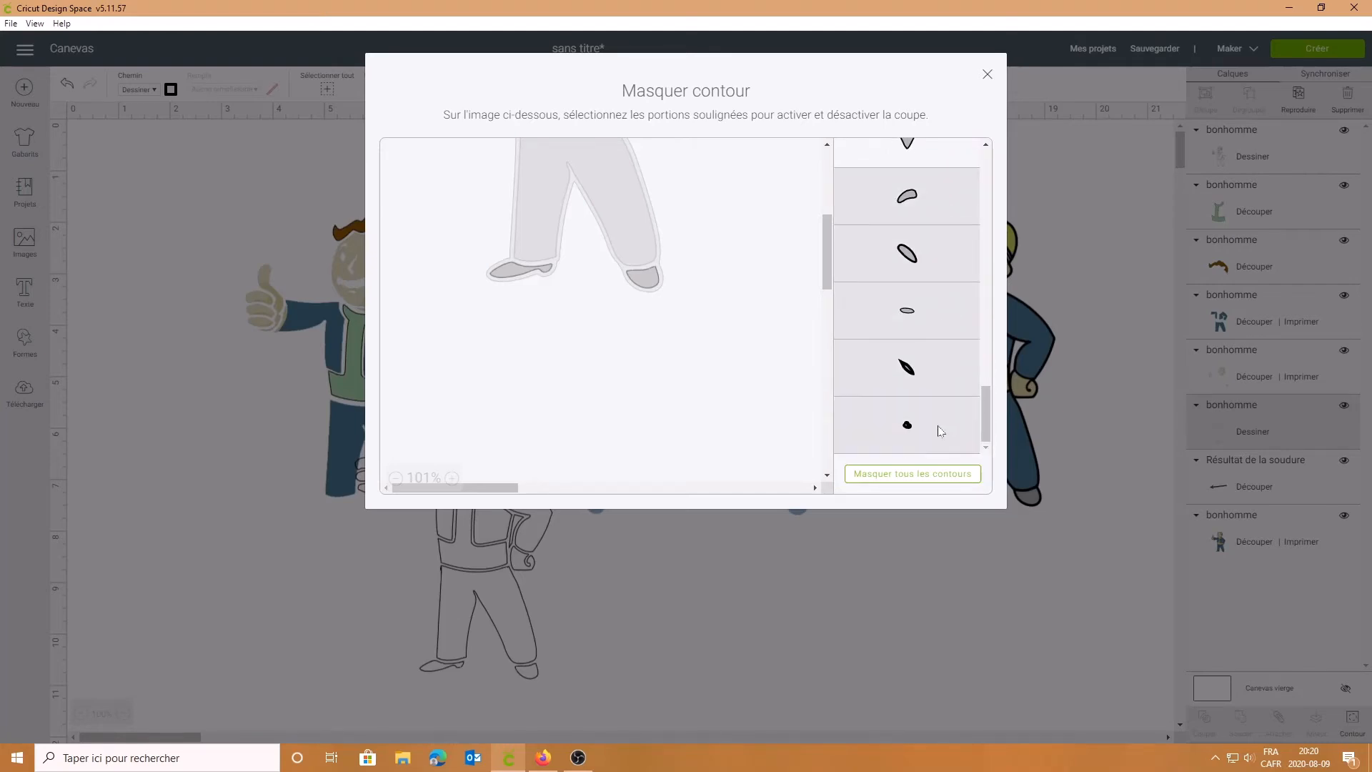
Step: Hide the remaining elongated, oval and wedge-shaped small contours and finish the contour editing
{"action": "scroll", "coordinate": [992, 454], "scroll_direction": "up", "scroll_amount": 3}
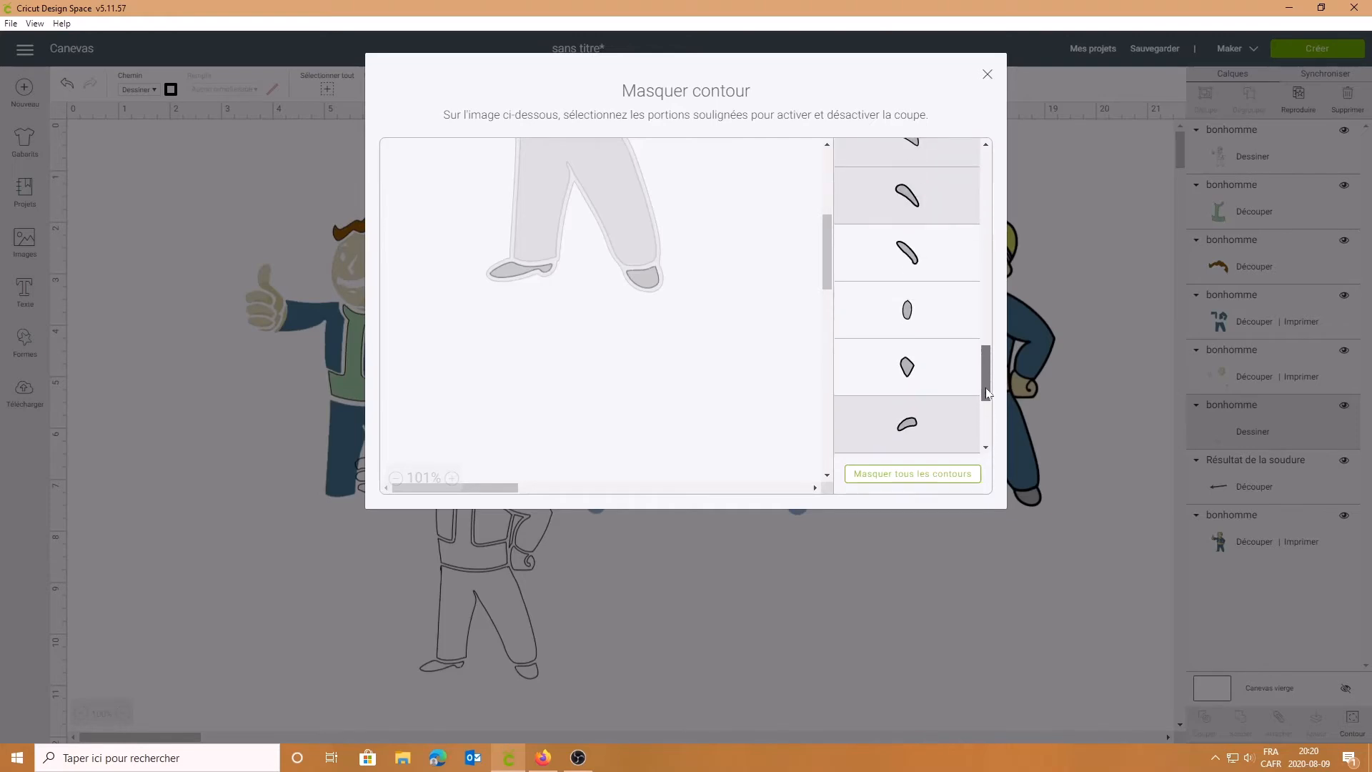
{"action": "left_click", "coordinate": [921, 377]}
{"action": "left_click", "coordinate": [931, 258]}
{"action": "left_click", "coordinate": [936, 330]}
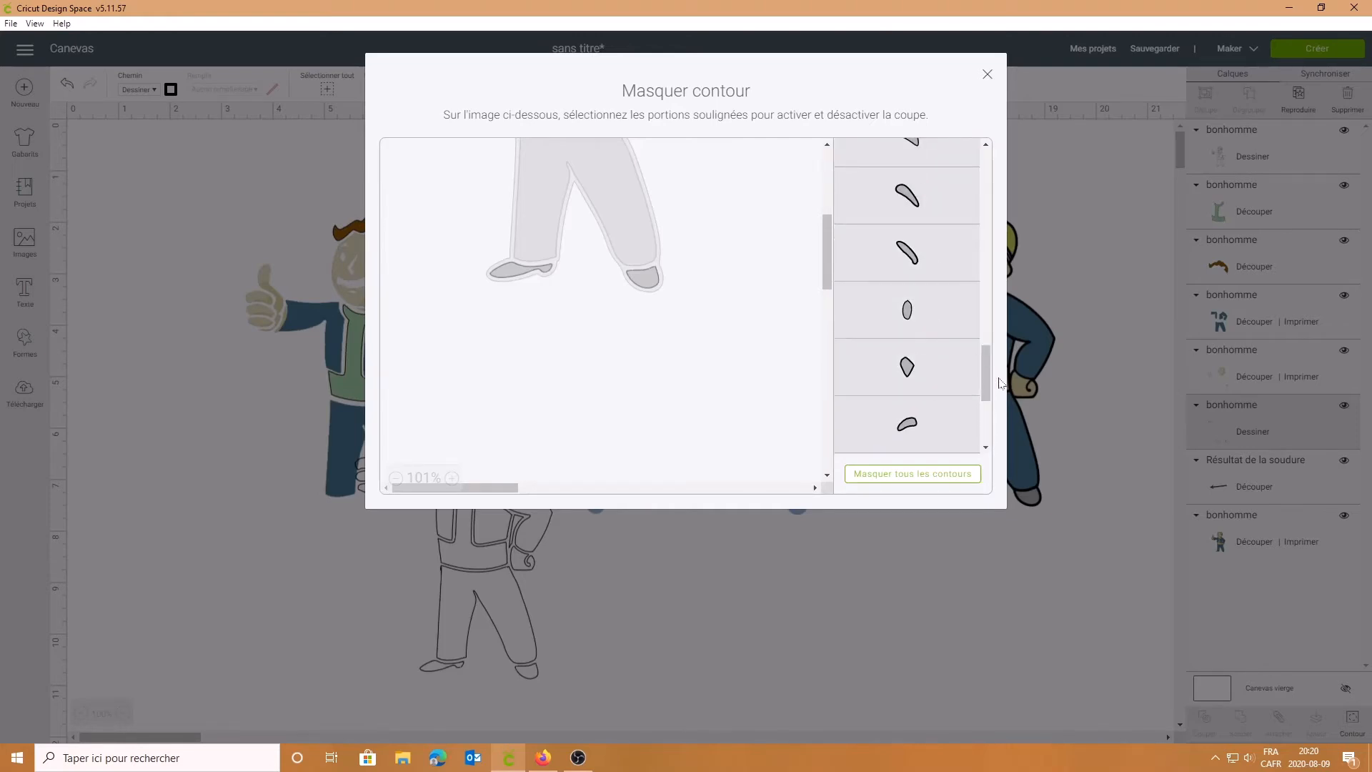
{"action": "left_click_drag", "start_coordinate": [989, 380], "coordinate": [989, 319]}
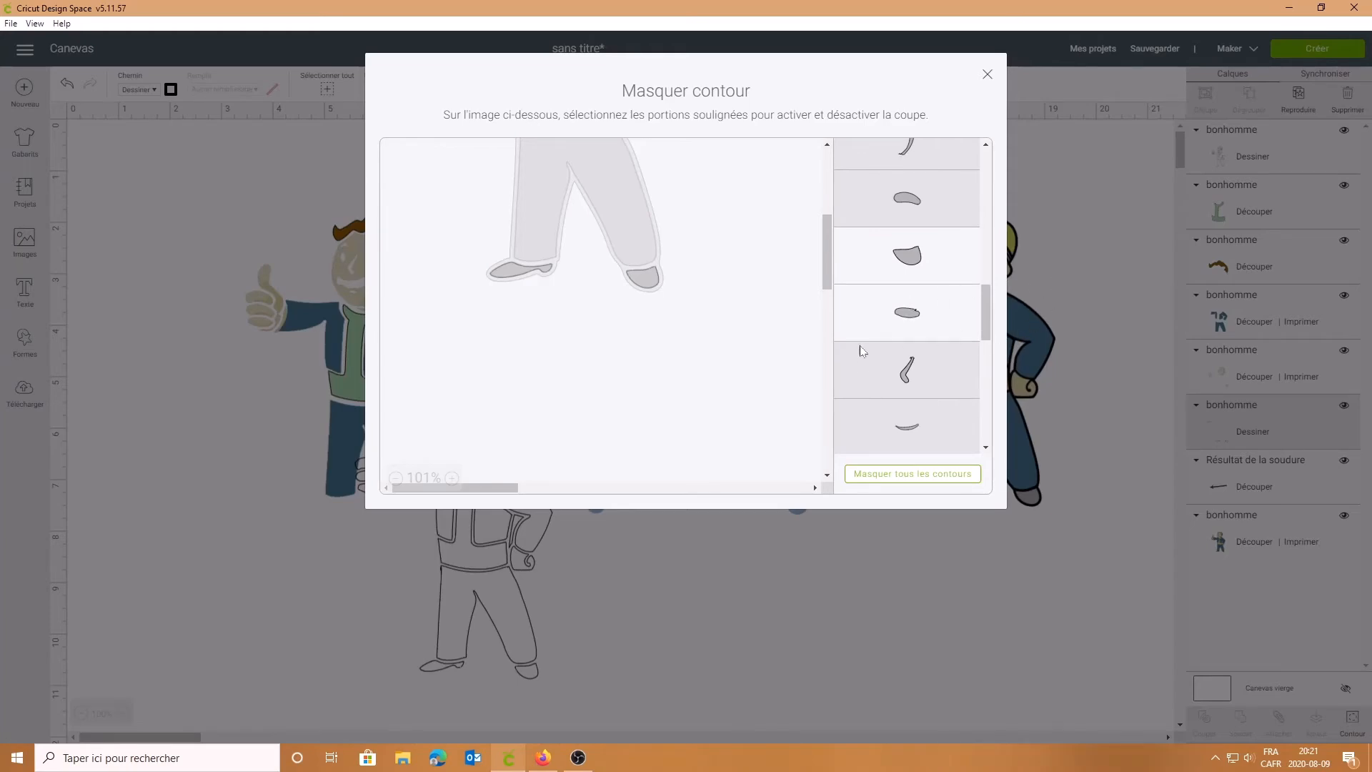
{"action": "left_click", "coordinate": [987, 77]}
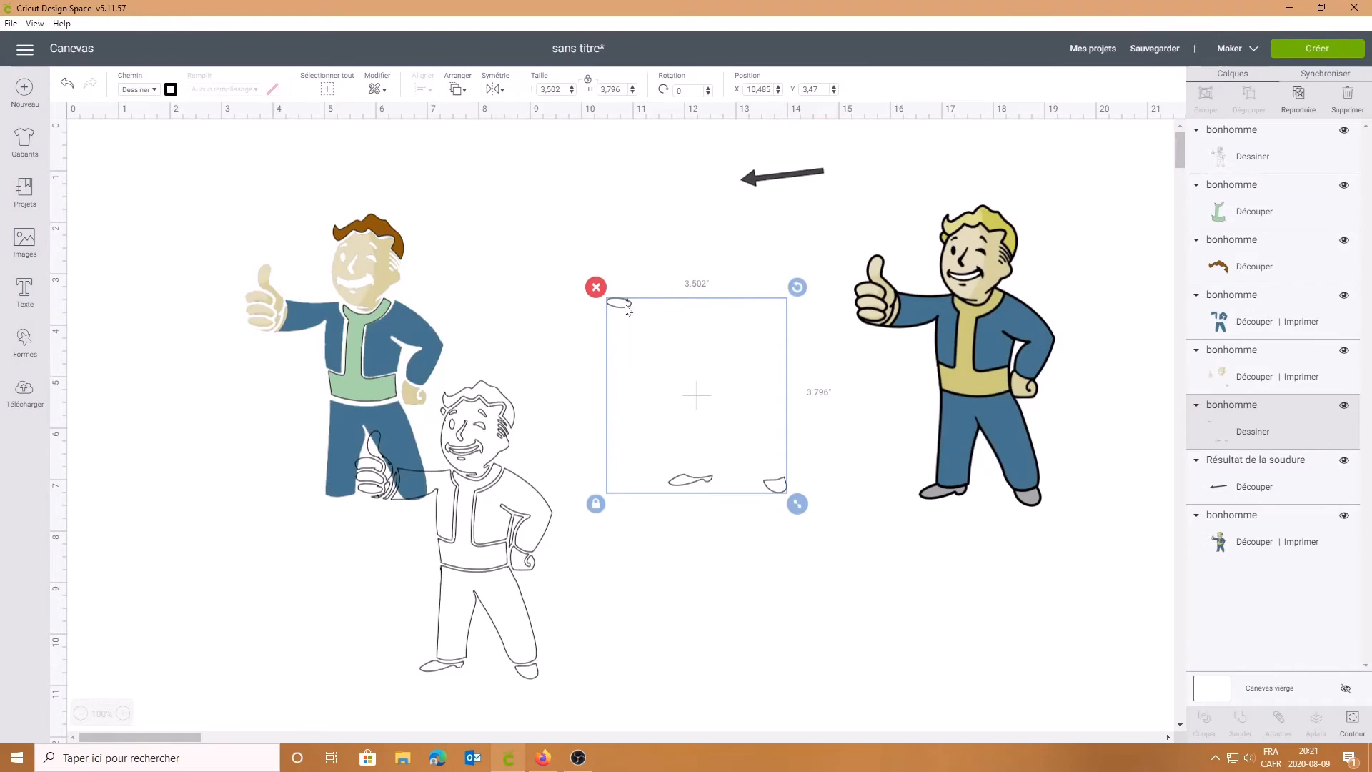
Step: Hide the leftover lower finger contour so only the two shoes are kept
{"action": "left_click", "coordinate": [1360, 726]}
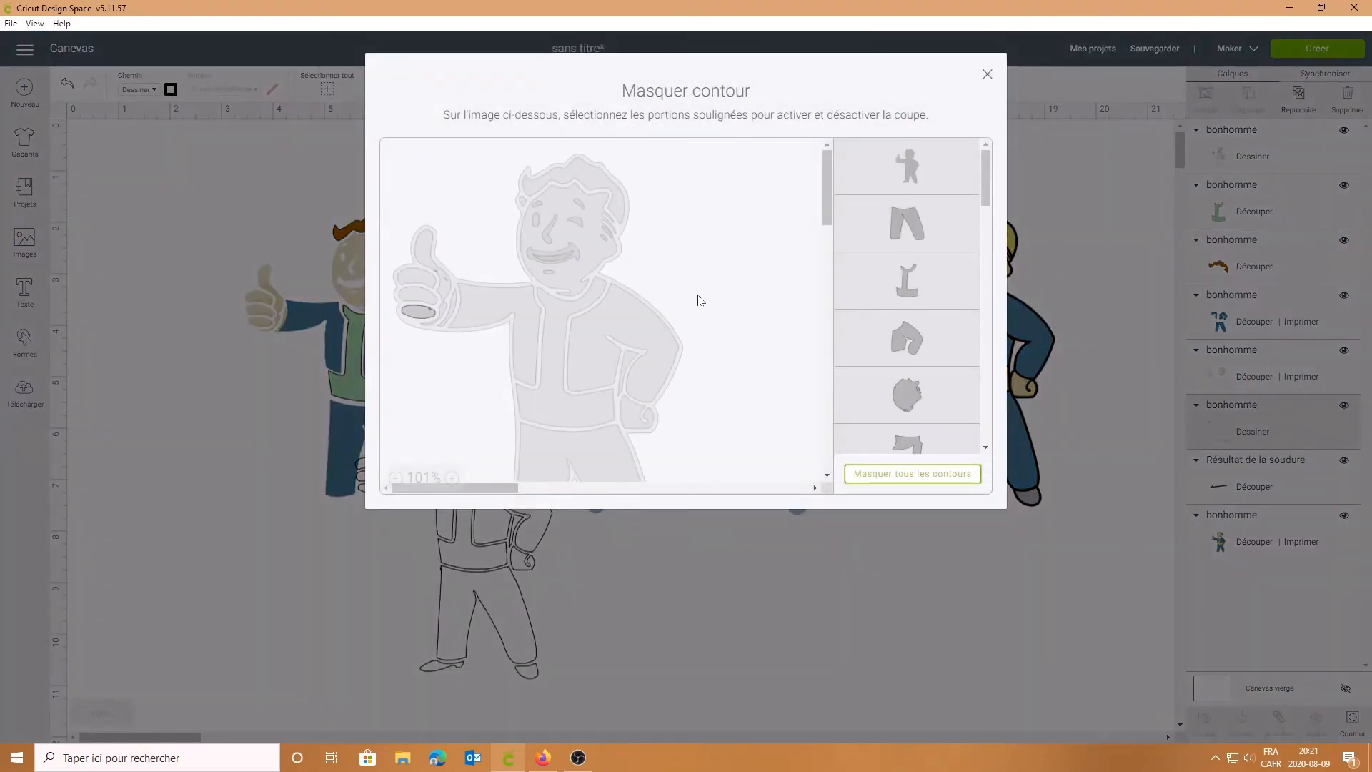
{"action": "left_click", "coordinate": [418, 315]}
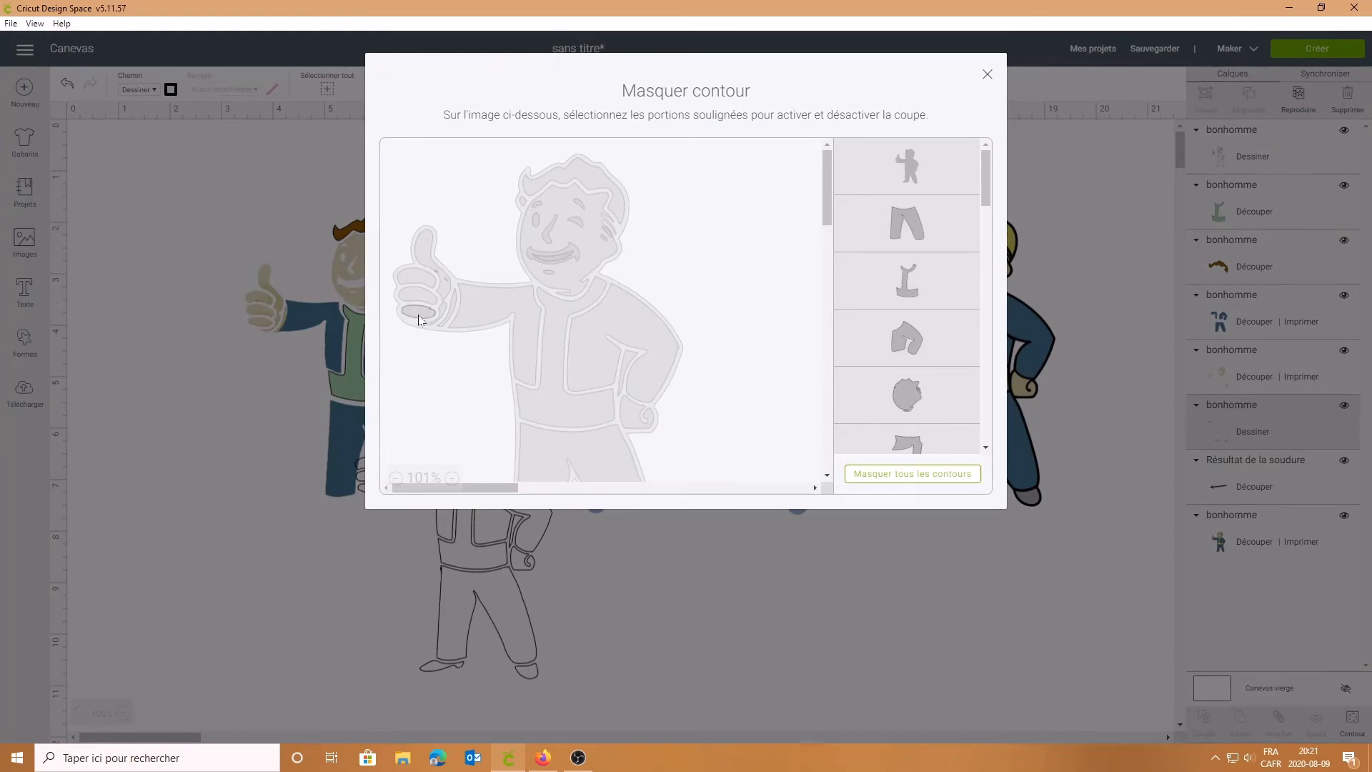
{"action": "left_click", "coordinate": [988, 77]}
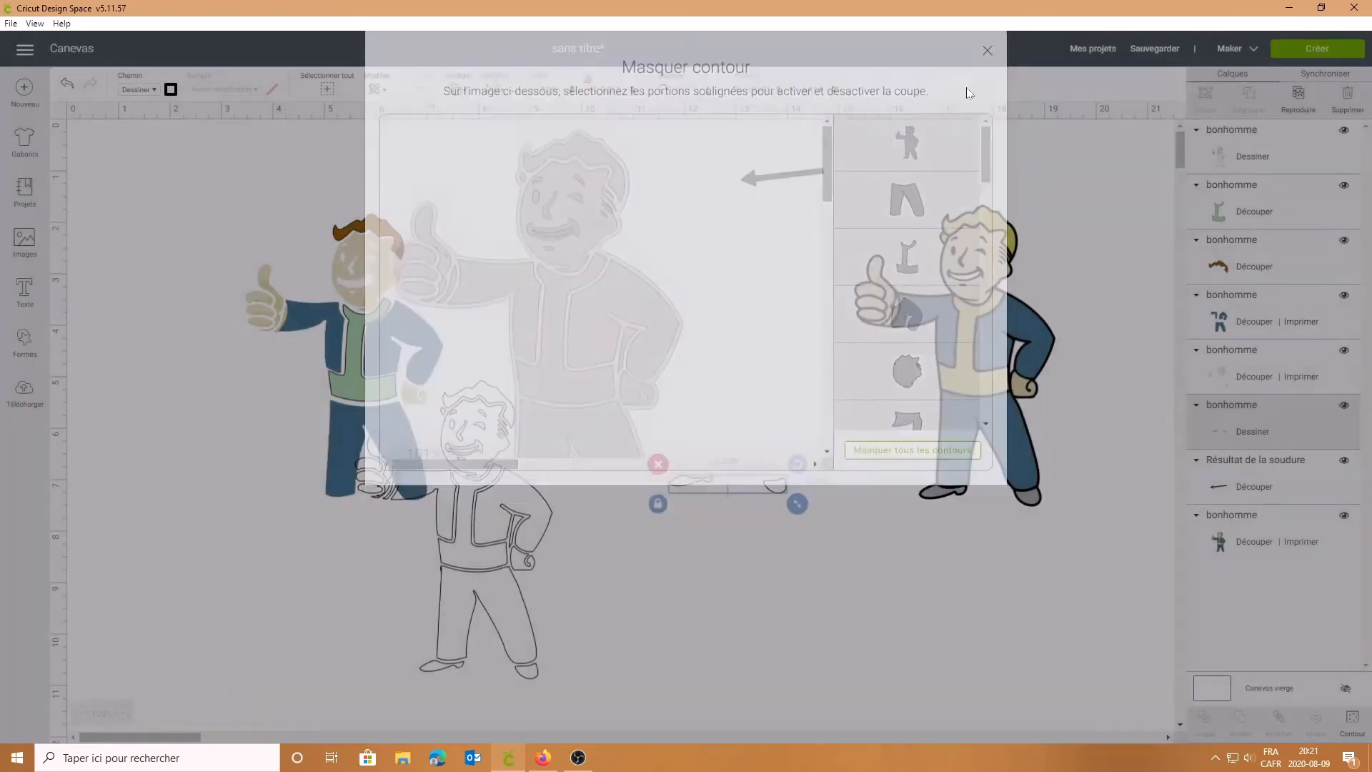
Step: Fit the full line drawing back over the coloured figure and move the shoe outlines nearer to it
{"action": "mouse_move", "coordinate": [489, 582]}
{"action": "left_mouse_down"}
{"action": "mouse_move", "coordinate": [536, 497]}
{"action": "mouse_move", "coordinate": [377, 411]}
{"action": "left_mouse_up"}
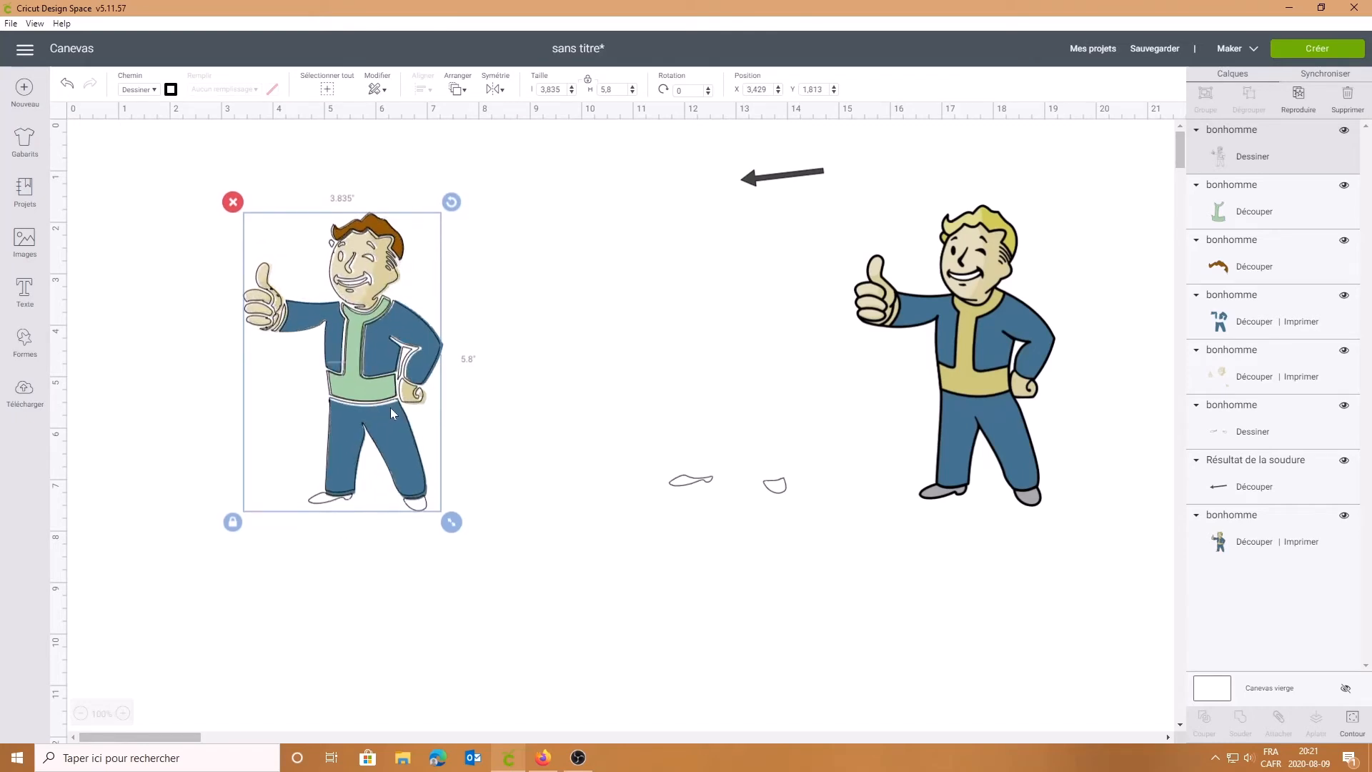
{"action": "left_click", "coordinate": [681, 485]}
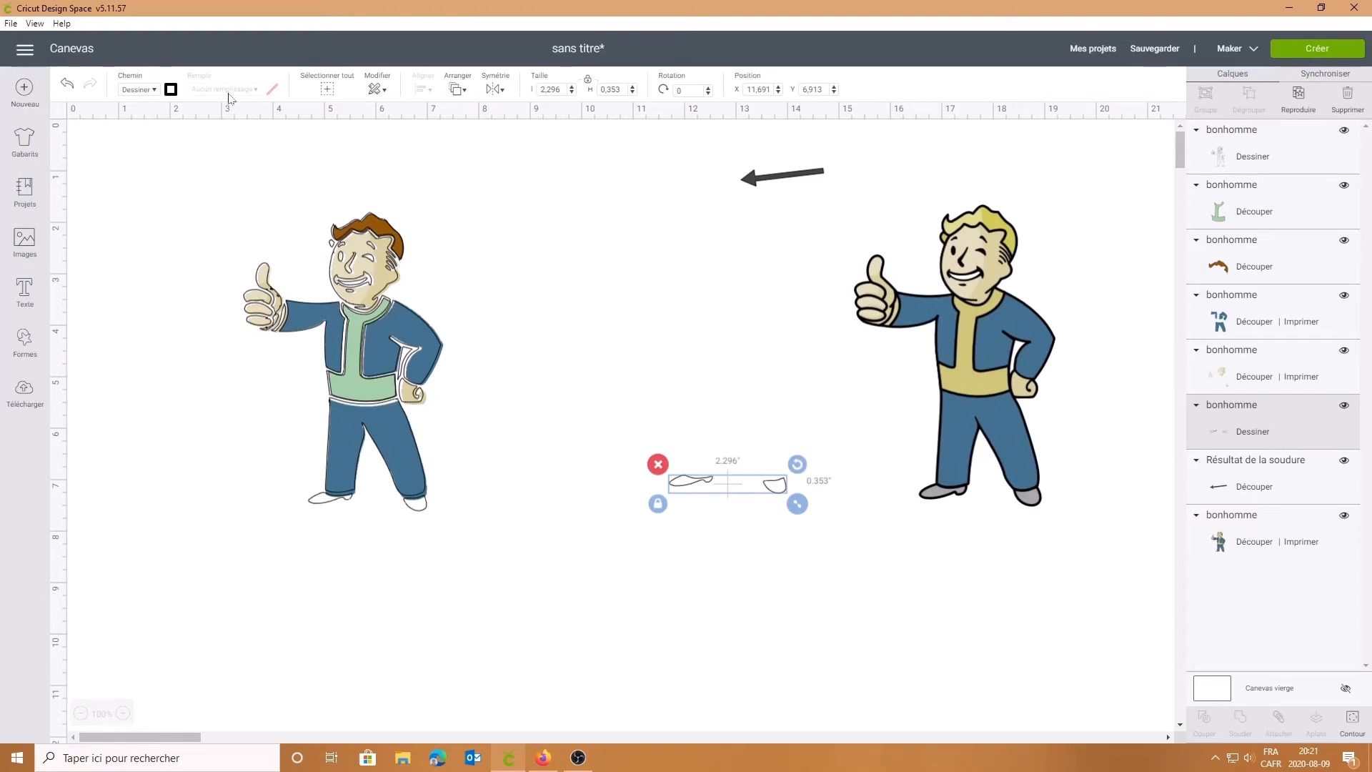
{"action": "left_click_drag", "start_coordinate": [699, 498], "coordinate": [575, 382]}
Step: Change the shoe shapes from Dessiner to Découper and fit them onto the feet of the line drawing
{"action": "left_click", "coordinate": [155, 92]}
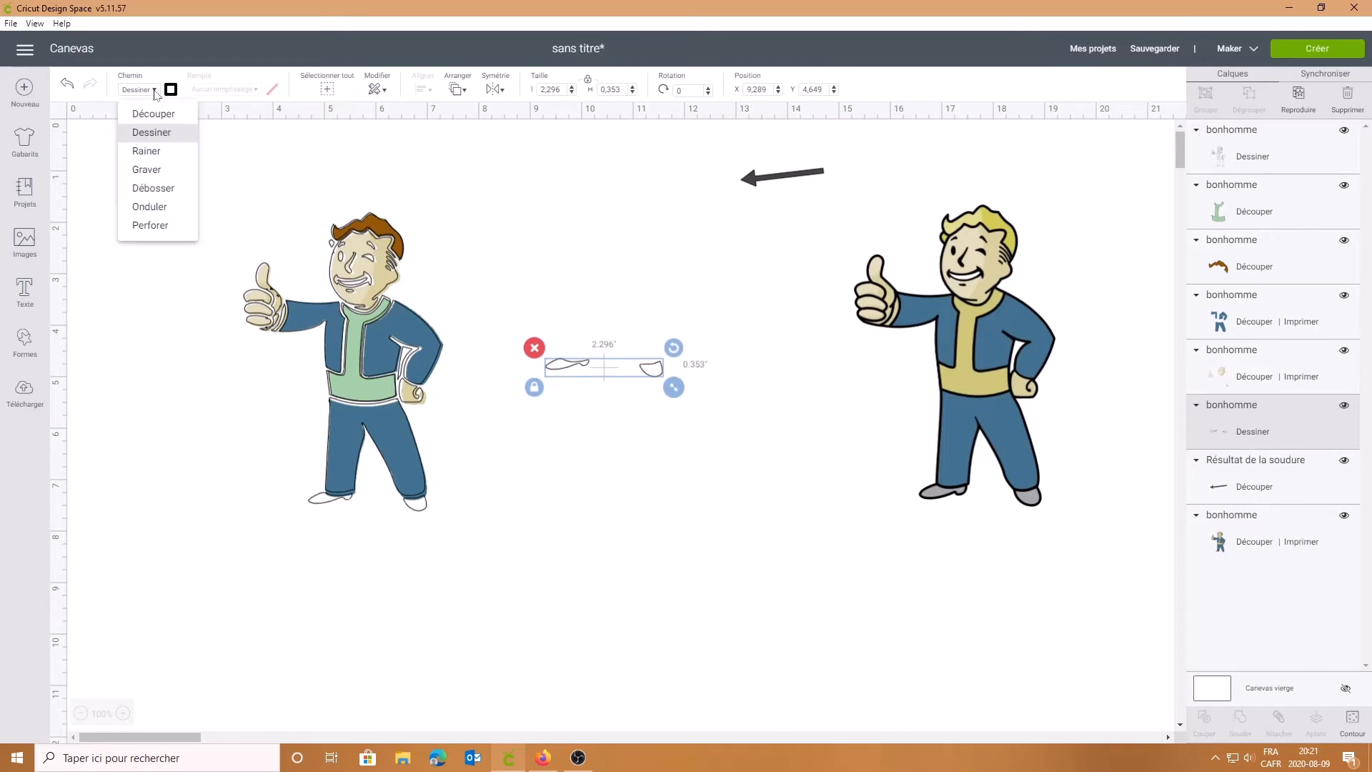
{"action": "left_click", "coordinate": [166, 133]}
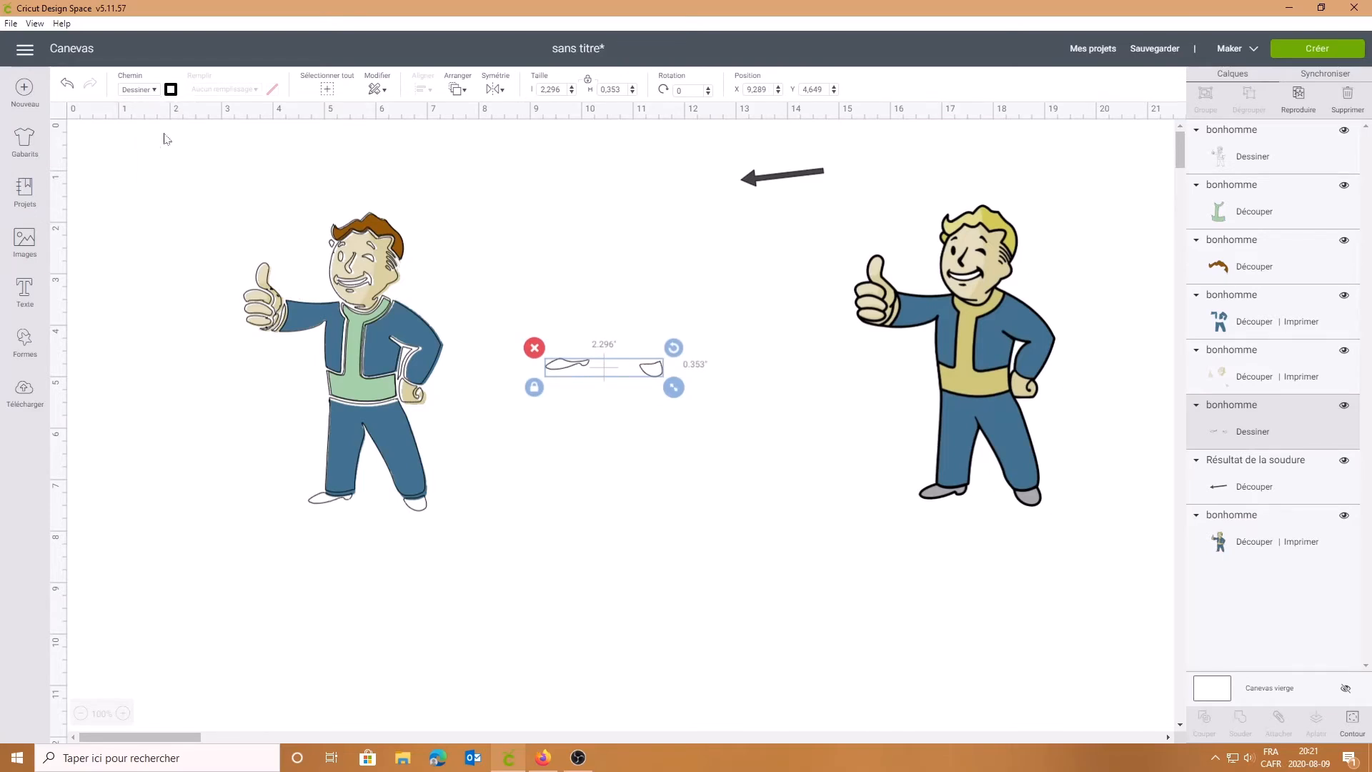
{"action": "left_click", "coordinate": [170, 89]}
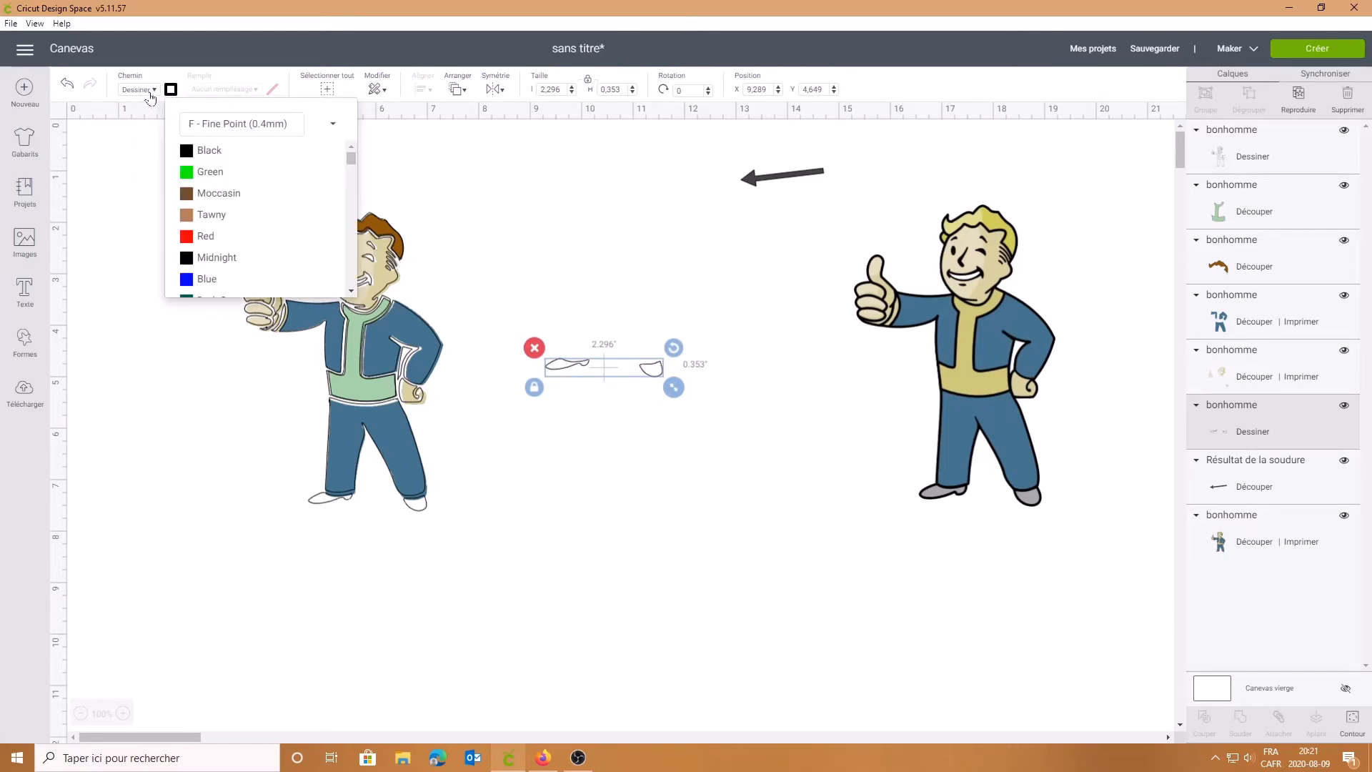
{"action": "left_click", "coordinate": [153, 91]}
{"action": "left_click", "coordinate": [154, 112]}
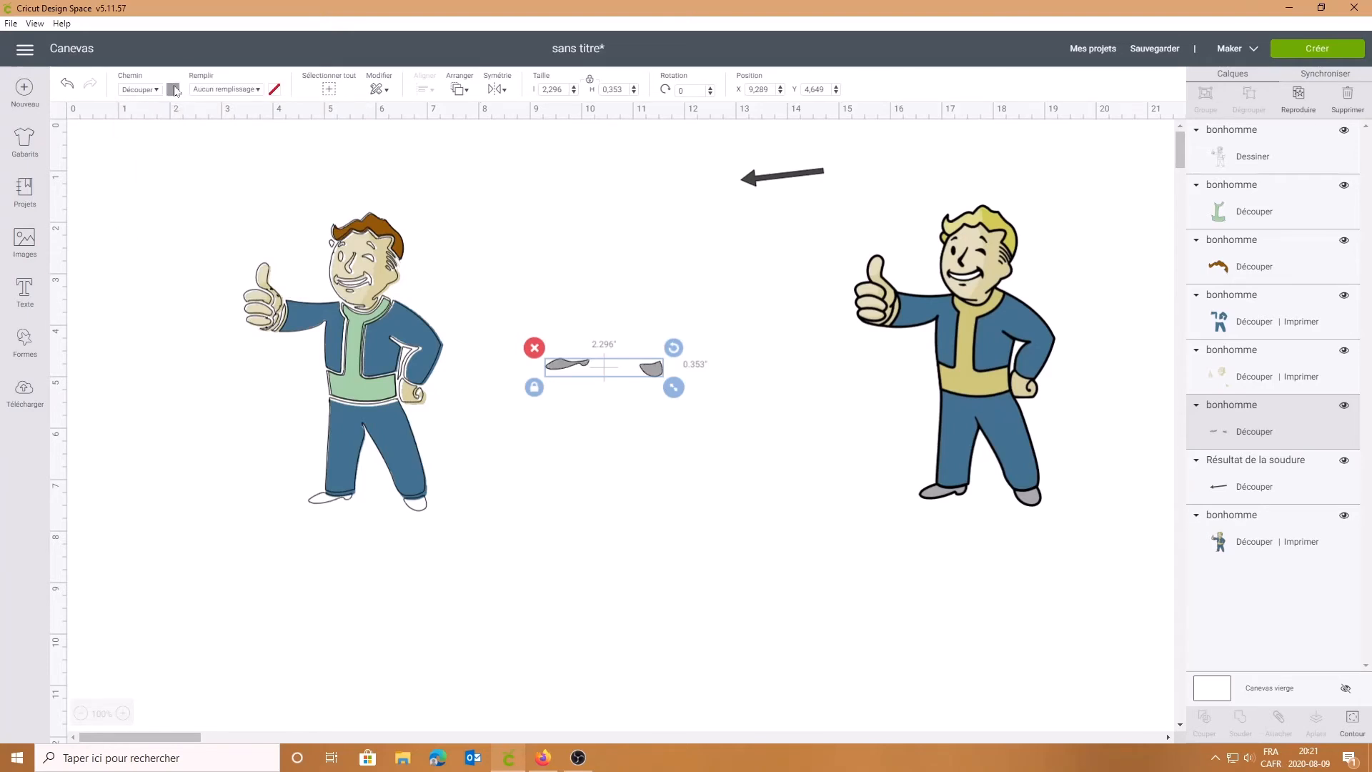
{"action": "left_click_drag", "start_coordinate": [656, 370], "coordinate": [415, 502]}
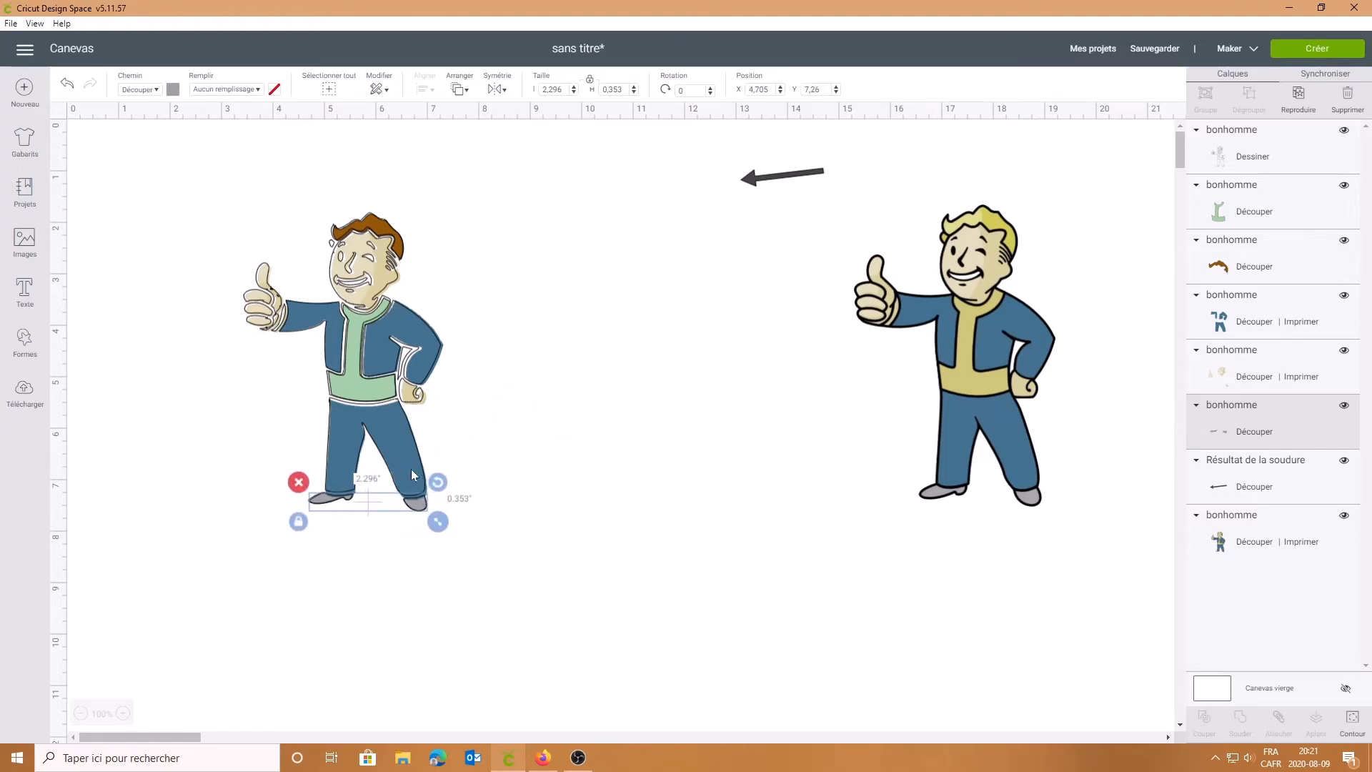
Step: Place the full-colour original beside the recoloured figure and move the line drawing clear of both
{"action": "left_click", "coordinate": [409, 468]}
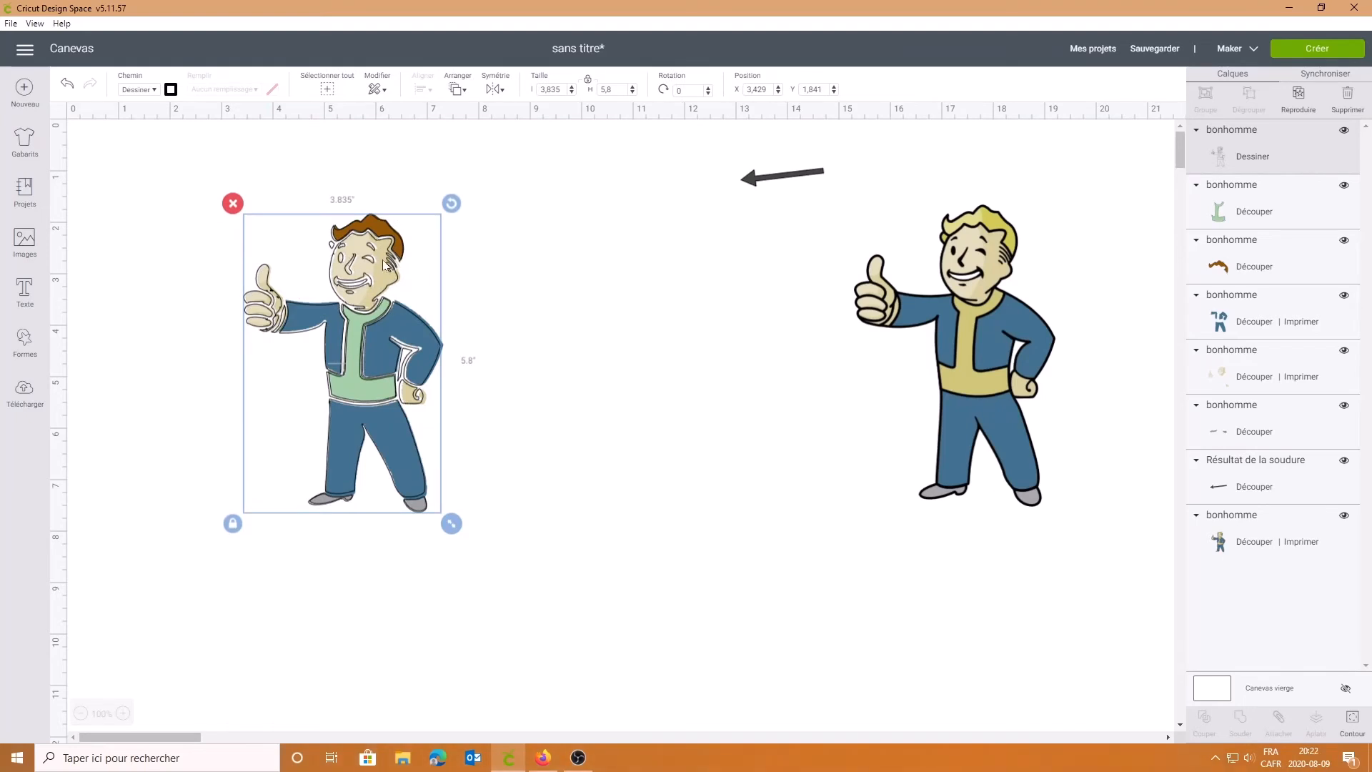
{"action": "left_click_drag", "start_coordinate": [1022, 366], "coordinate": [679, 382]}
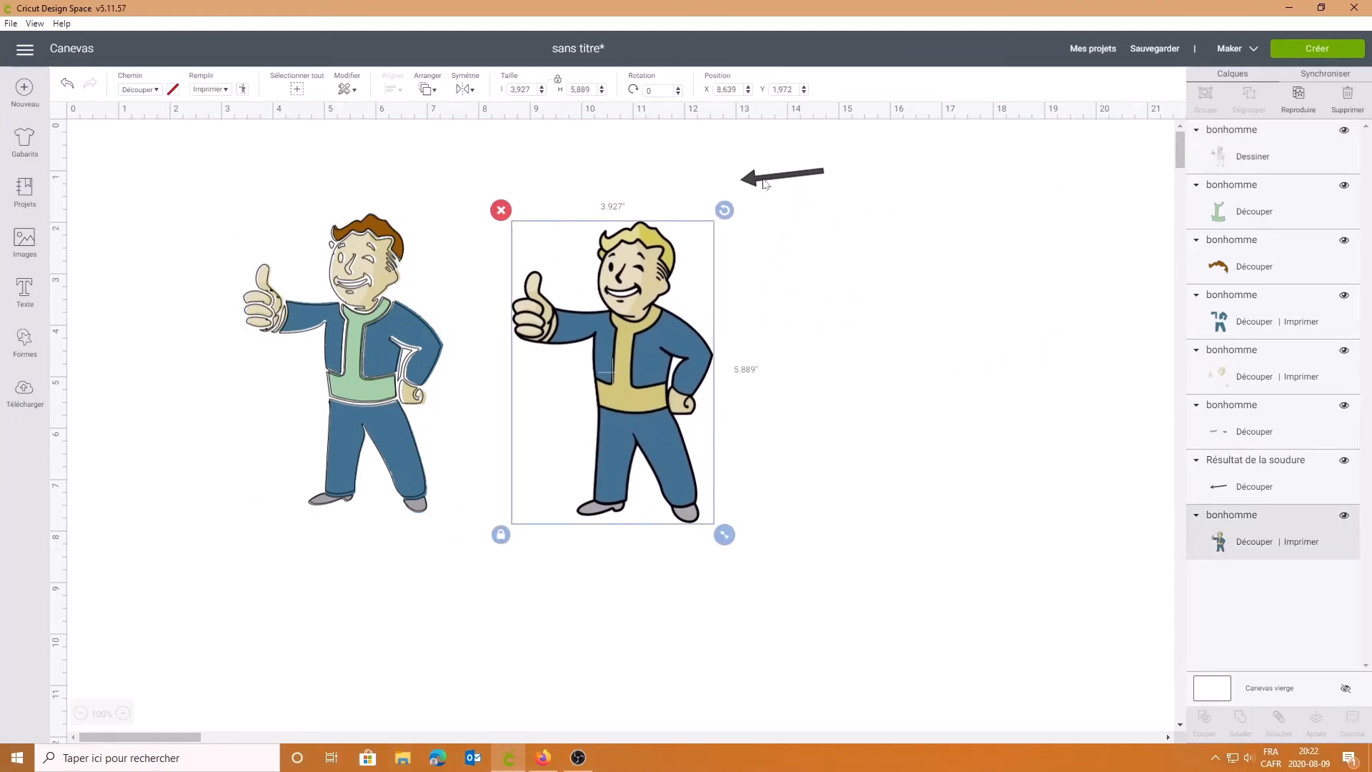
{"action": "left_click", "coordinate": [398, 252]}
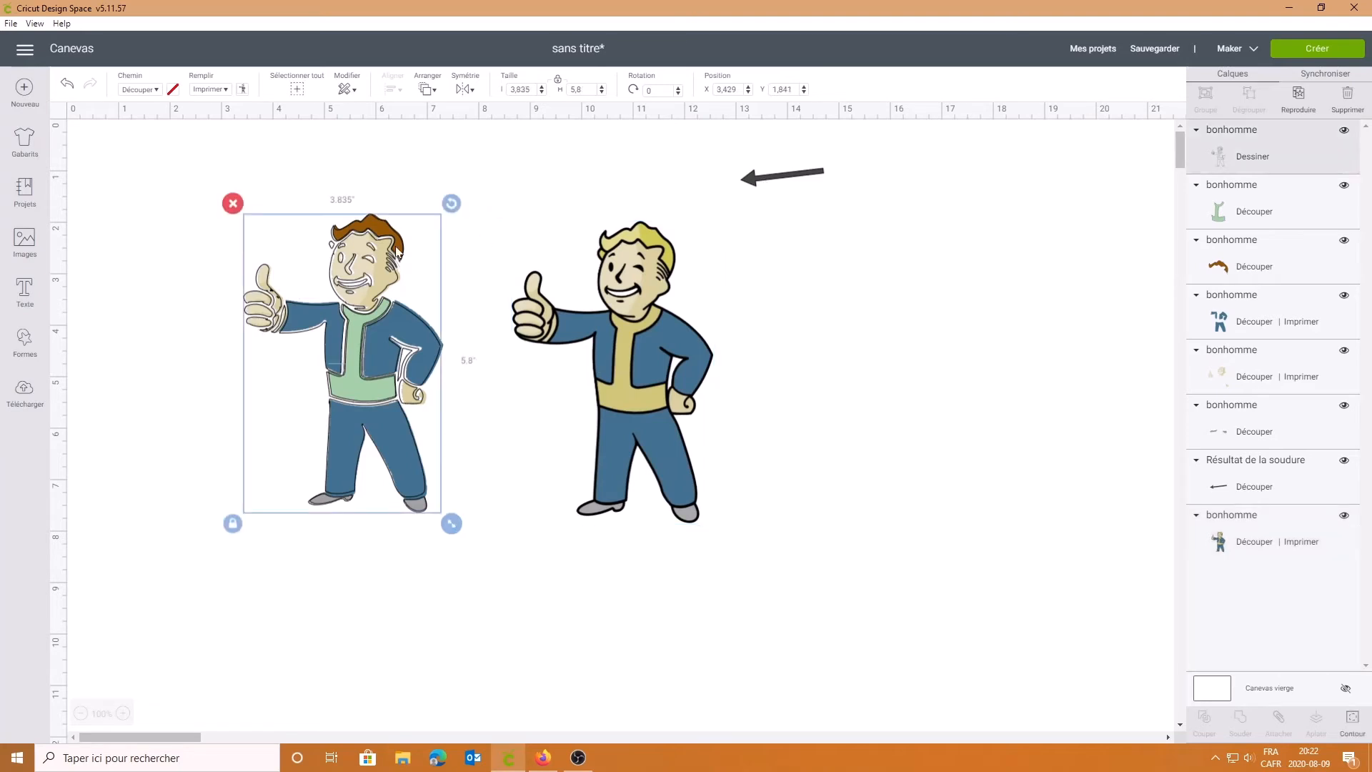
{"action": "left_click", "coordinate": [356, 247]}
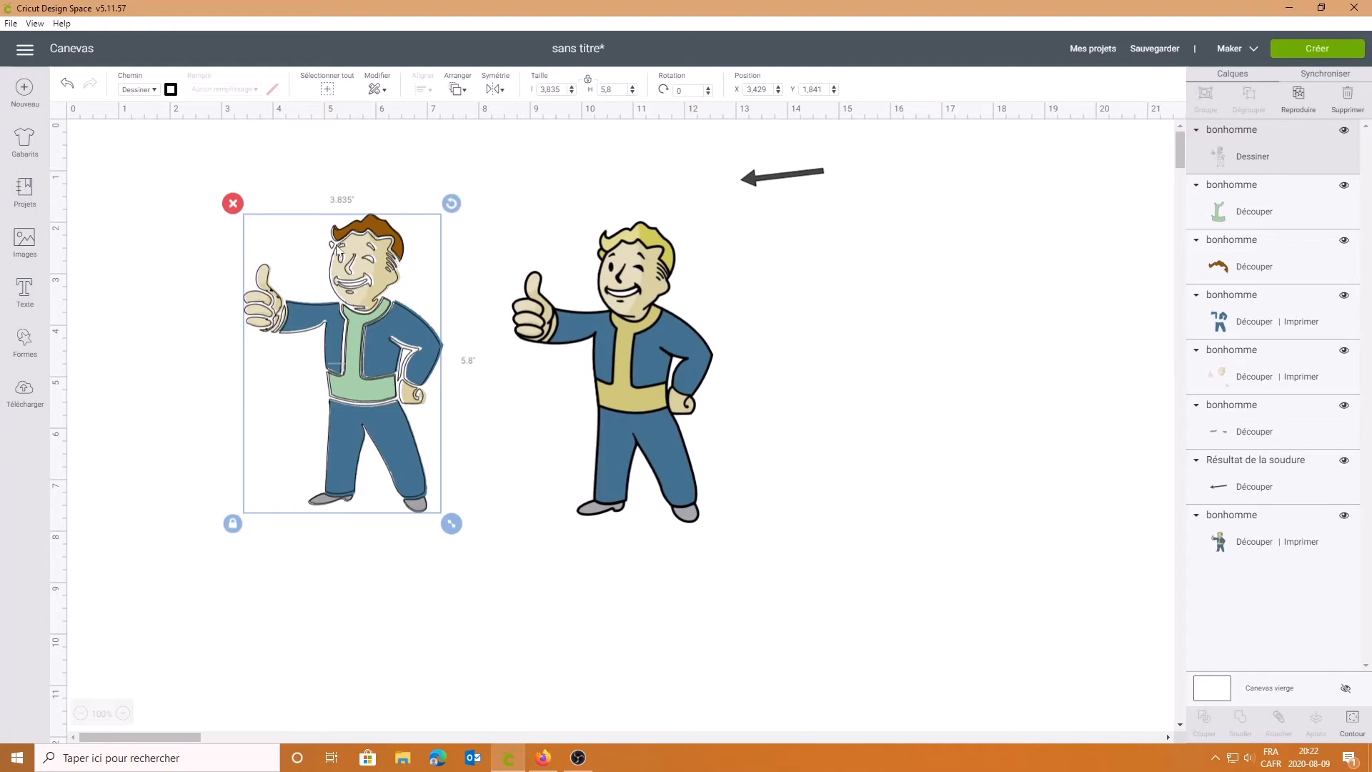
{"action": "left_click_drag", "start_coordinate": [386, 282], "coordinate": [977, 310]}
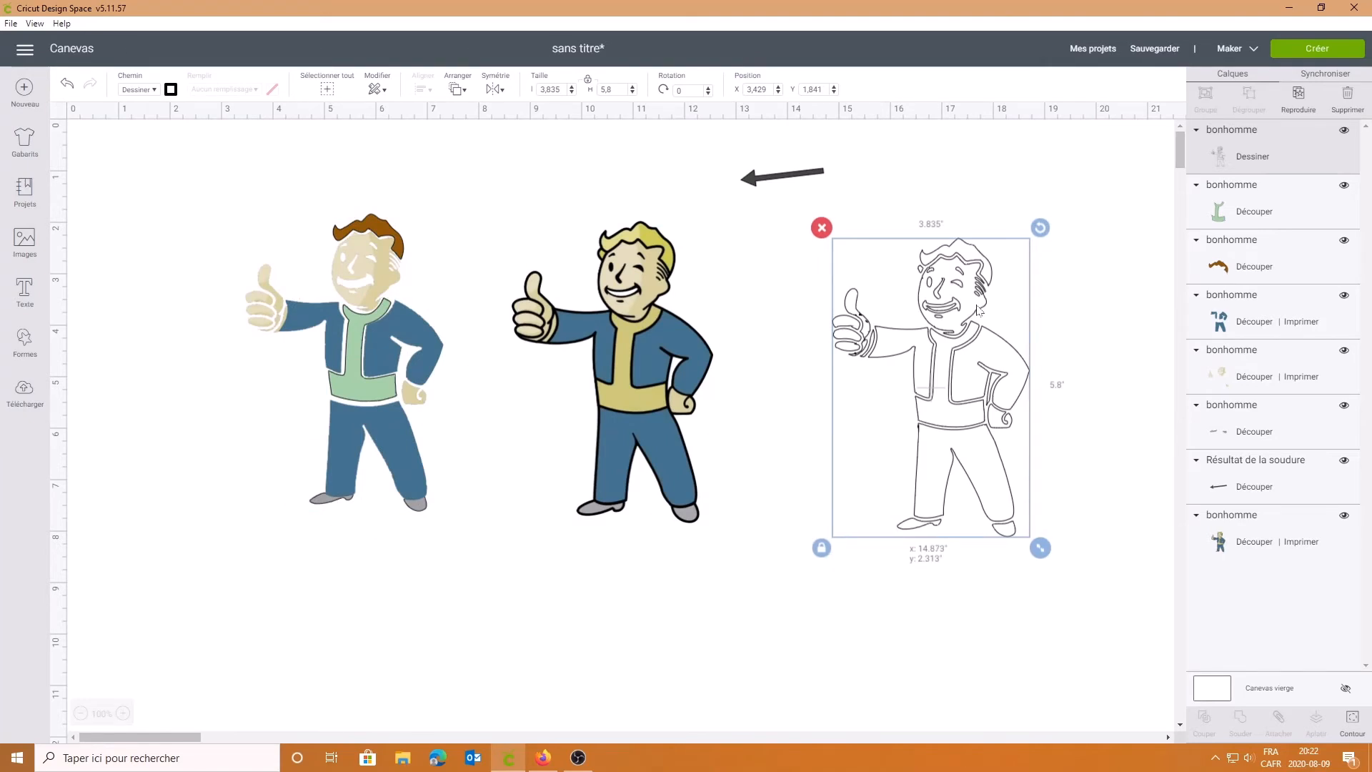
{"action": "left_click_drag", "start_coordinate": [978, 309], "coordinate": [979, 310]}
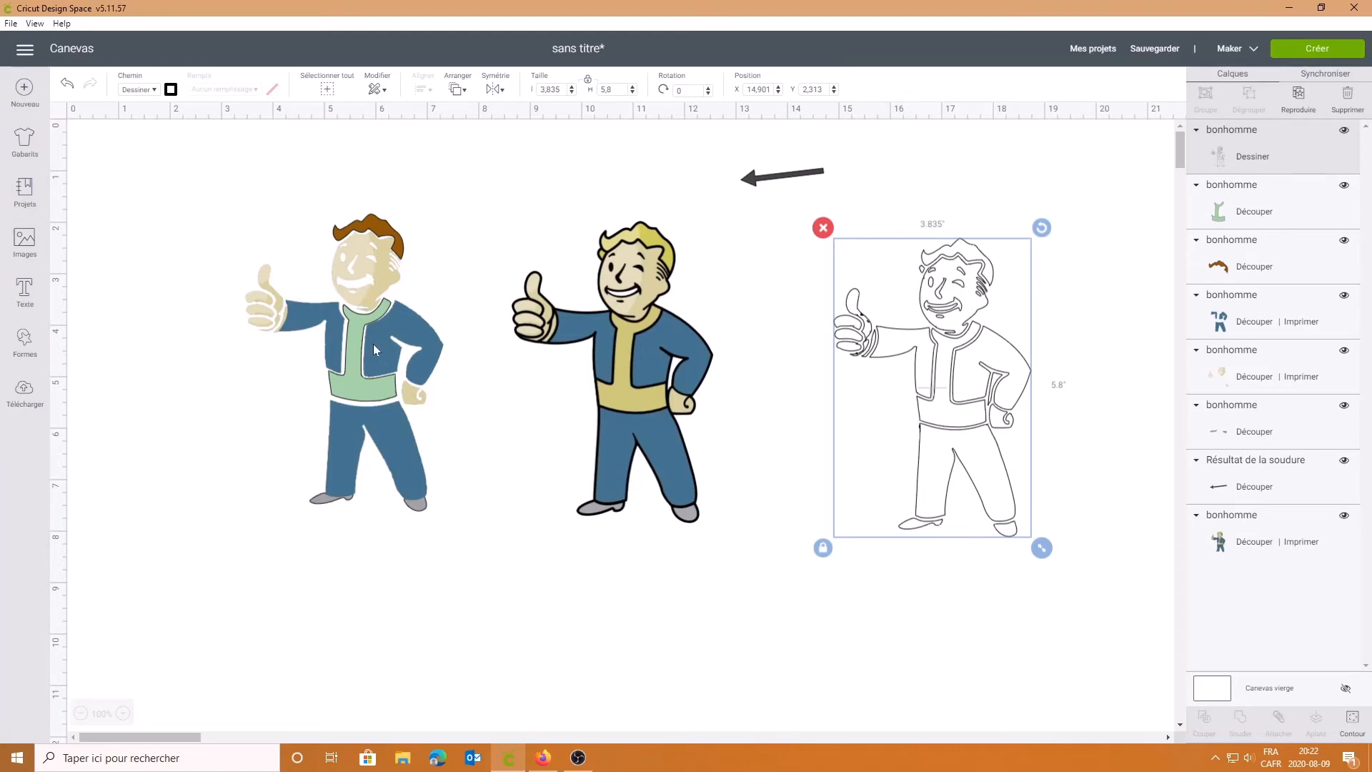
Step: Move the green vest piece out between the recoloured figure and the original and set its fill to Imprimer
{"action": "left_click_drag", "start_coordinate": [358, 398], "coordinate": [500, 472]}
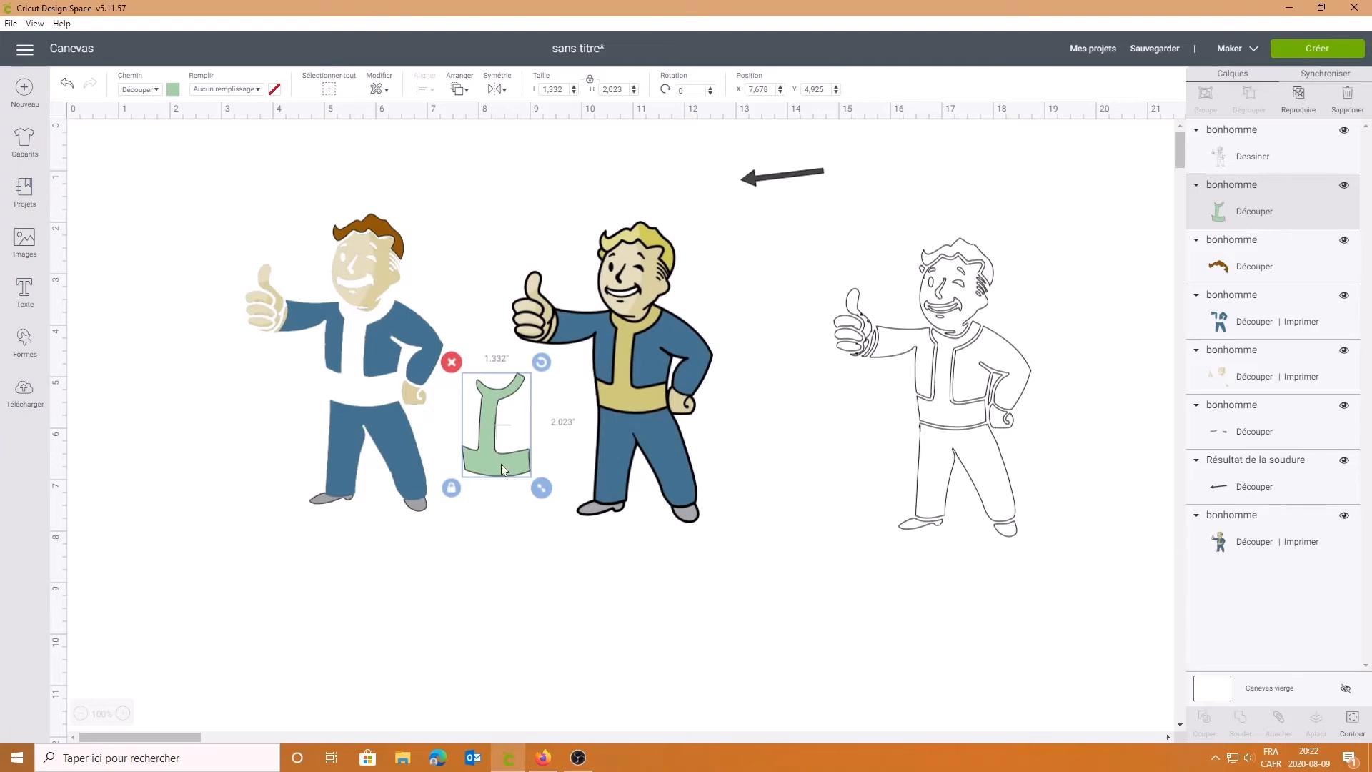
{"action": "left_click", "coordinate": [244, 90]}
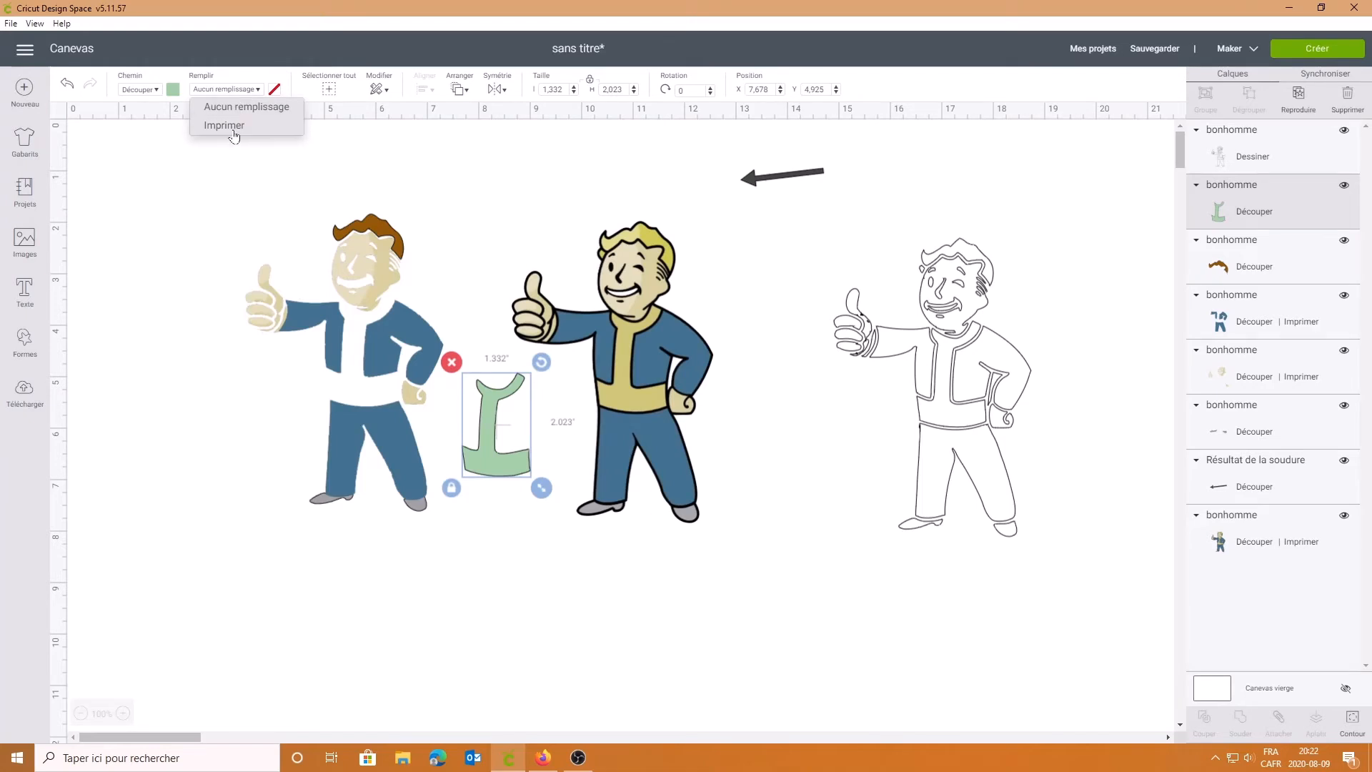
{"action": "left_click", "coordinate": [233, 126]}
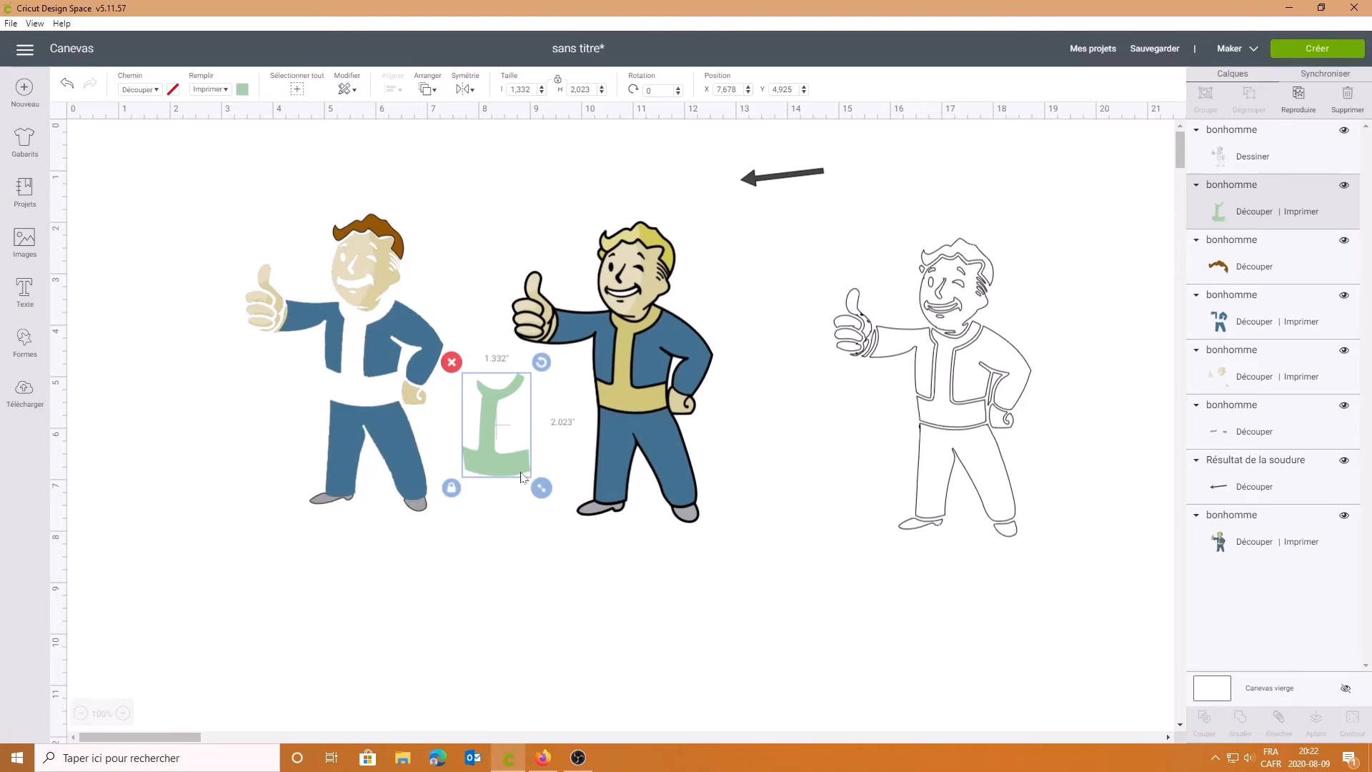
{"action": "left_click_drag", "start_coordinate": [524, 478], "coordinate": [517, 472]}
Step: Set the vest piece's fill to Aucun remplissage
{"action": "left_click", "coordinate": [243, 90]}
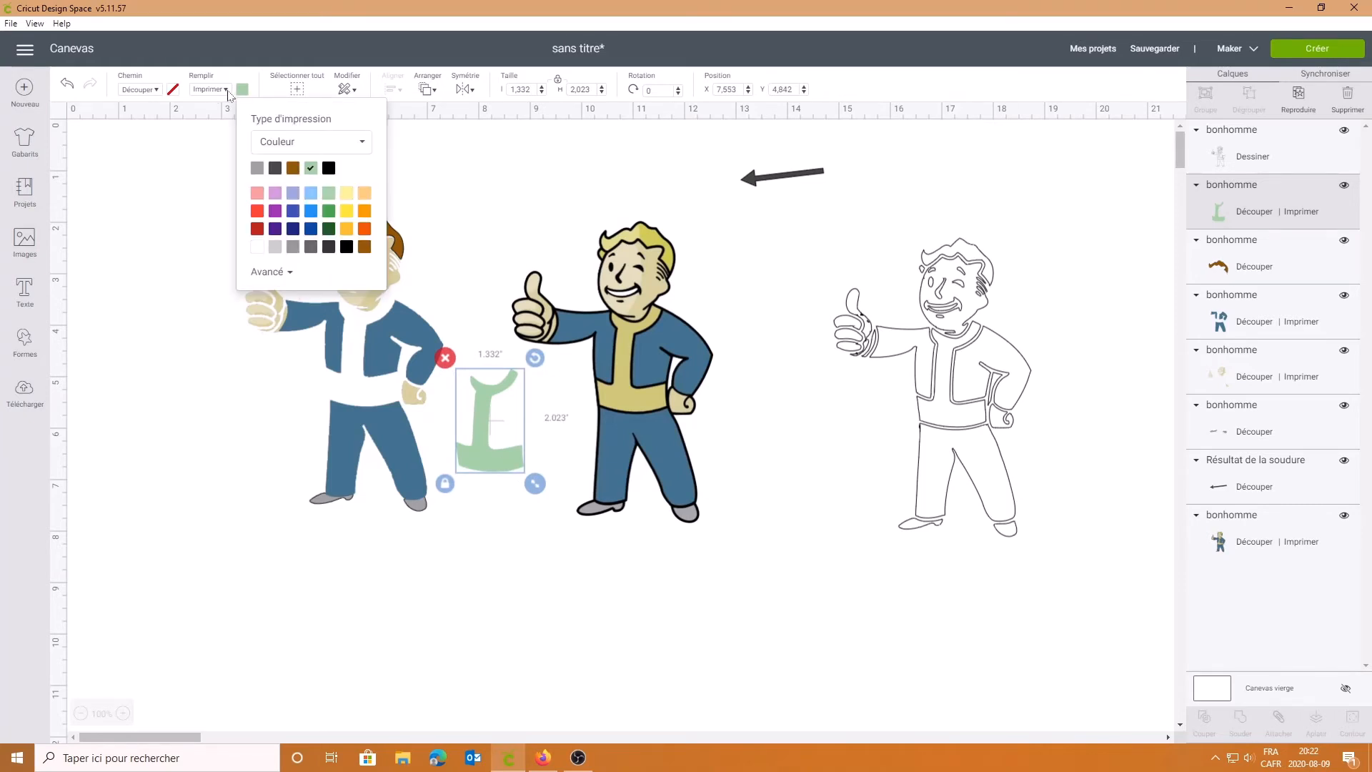
{"action": "left_click", "coordinate": [225, 90]}
{"action": "left_click", "coordinate": [218, 102]}
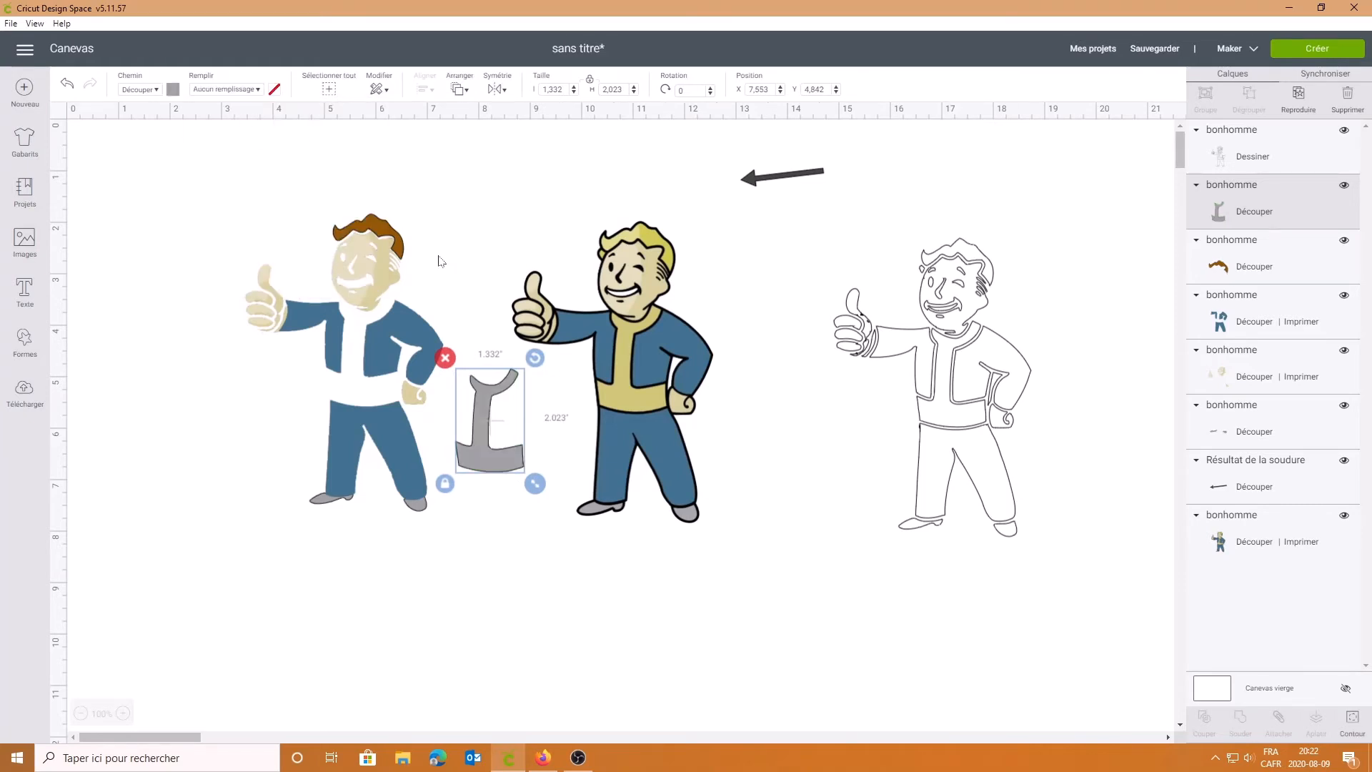
Step: Set the fill of the figure's jacket and trousers to Aucun remplissage
{"action": "left_click", "coordinate": [406, 457]}
{"action": "left_click", "coordinate": [212, 90]}
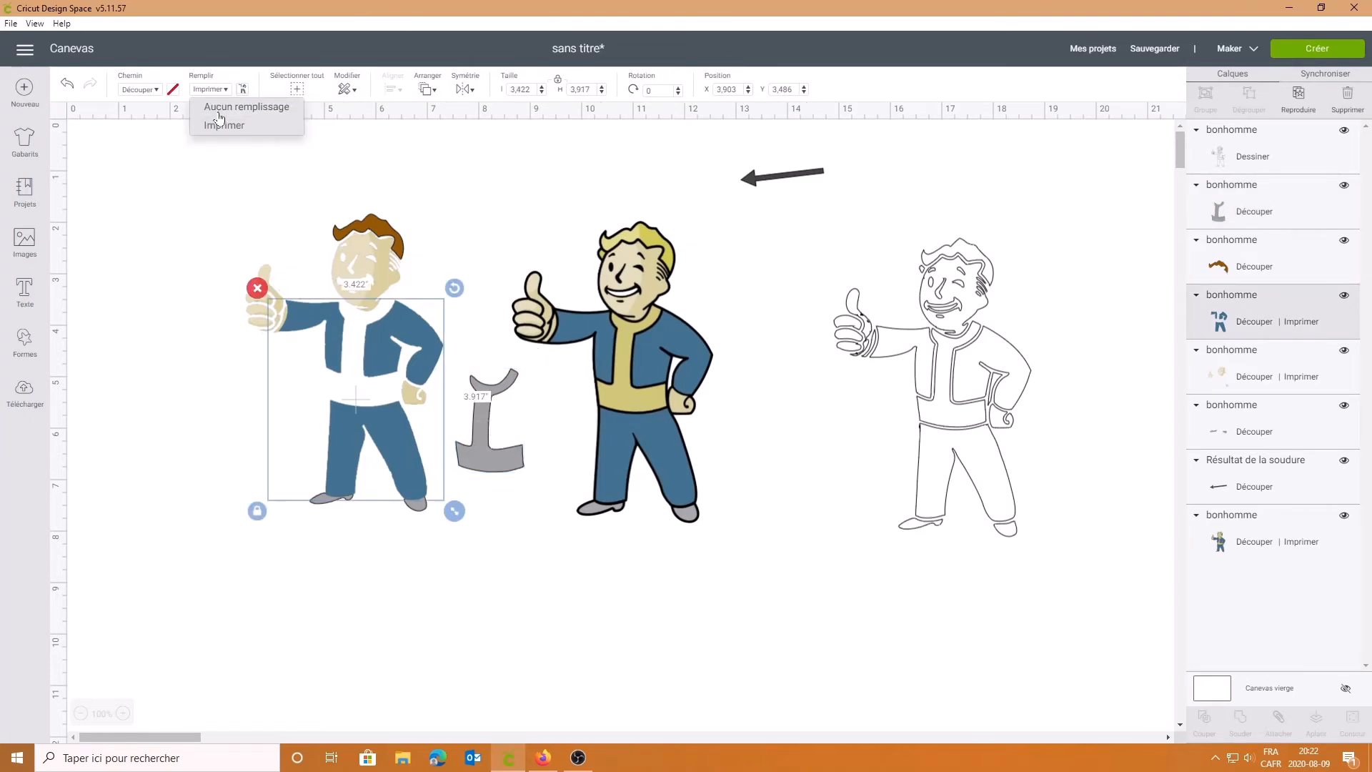
{"action": "left_click", "coordinate": [220, 113]}
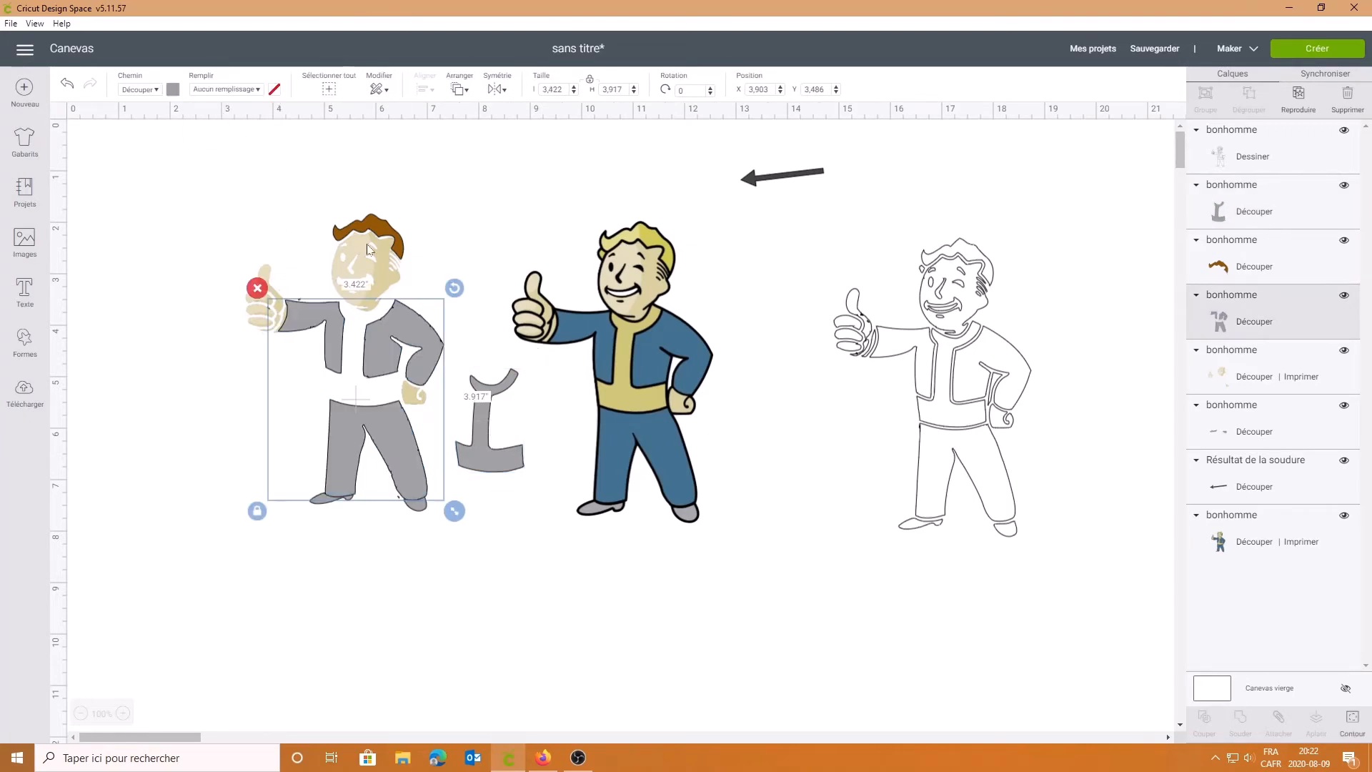
Step: Try several green material colours on the jacket and trousers, including the custom shade #33c63d
{"action": "left_click", "coordinate": [173, 90]}
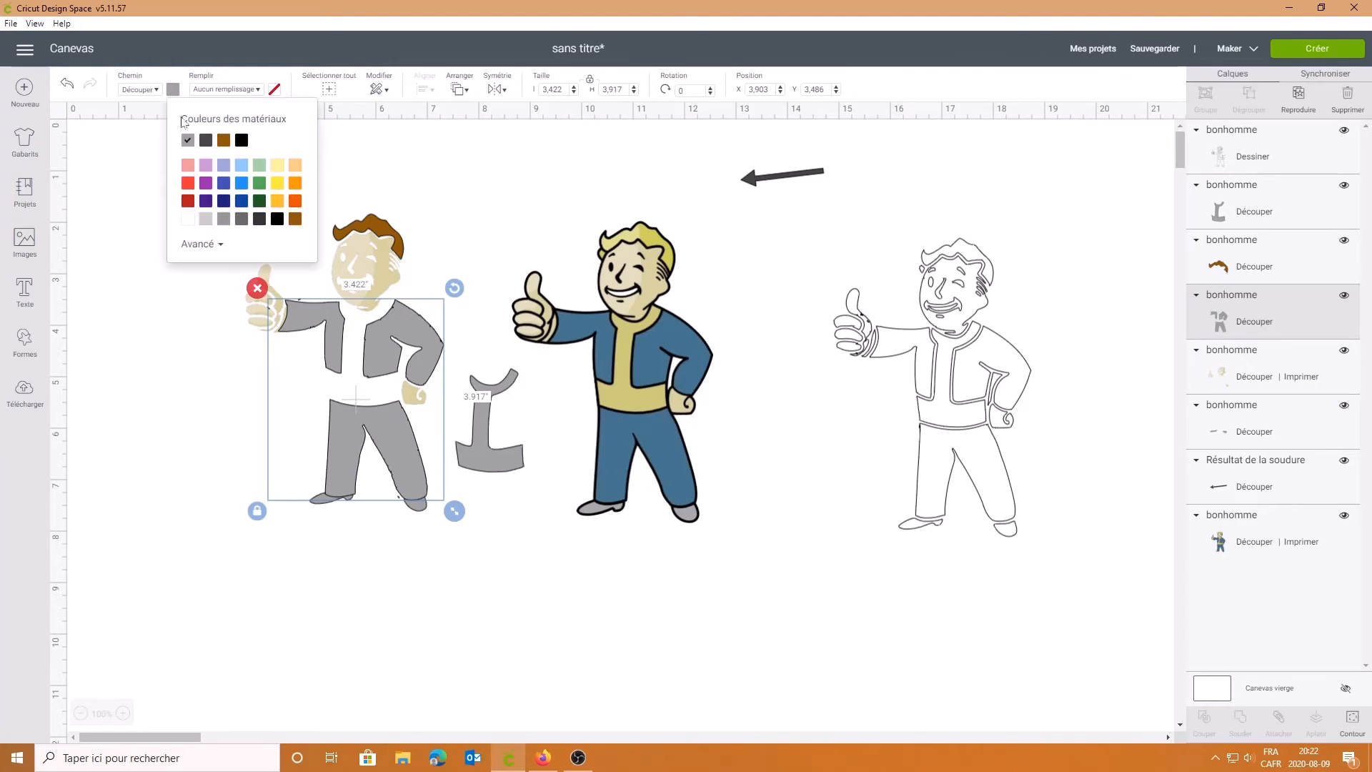
{"action": "left_click", "coordinate": [259, 187]}
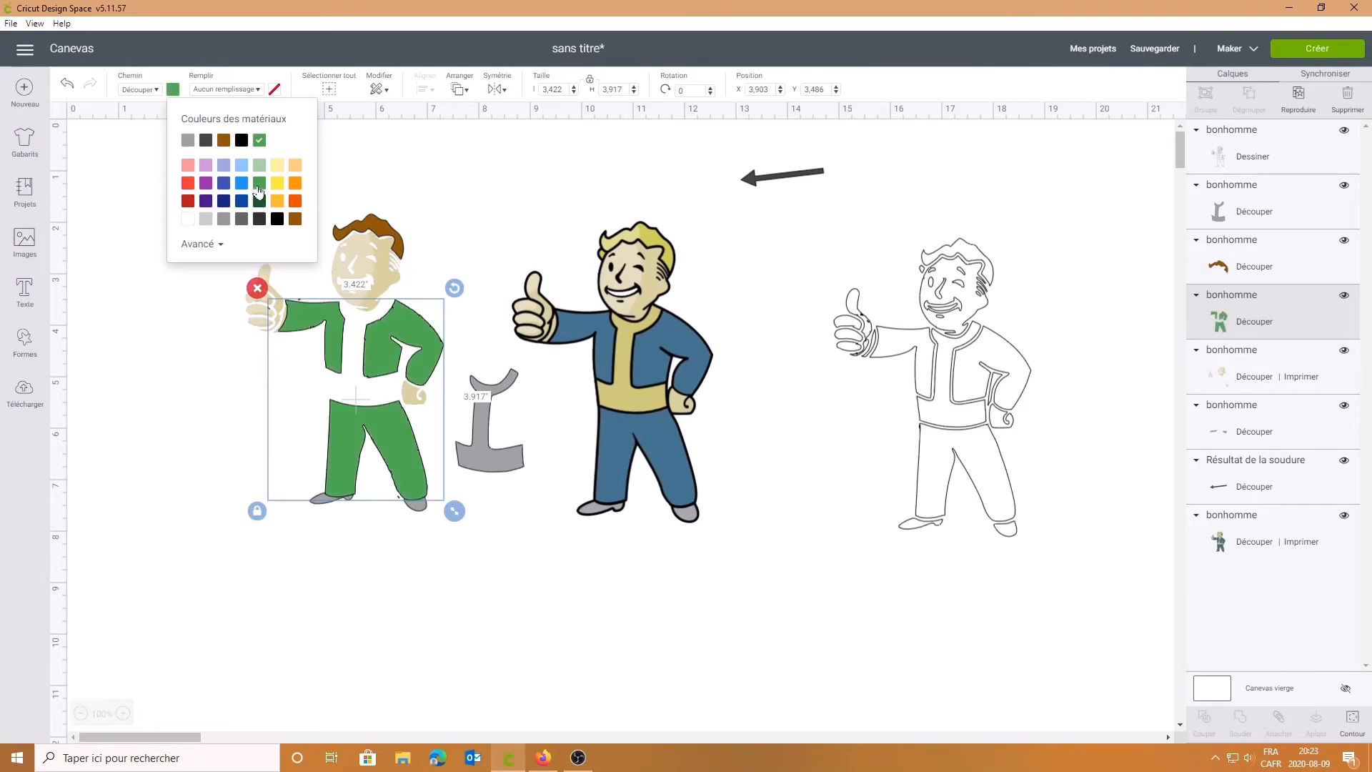
{"action": "left_click", "coordinate": [260, 201]}
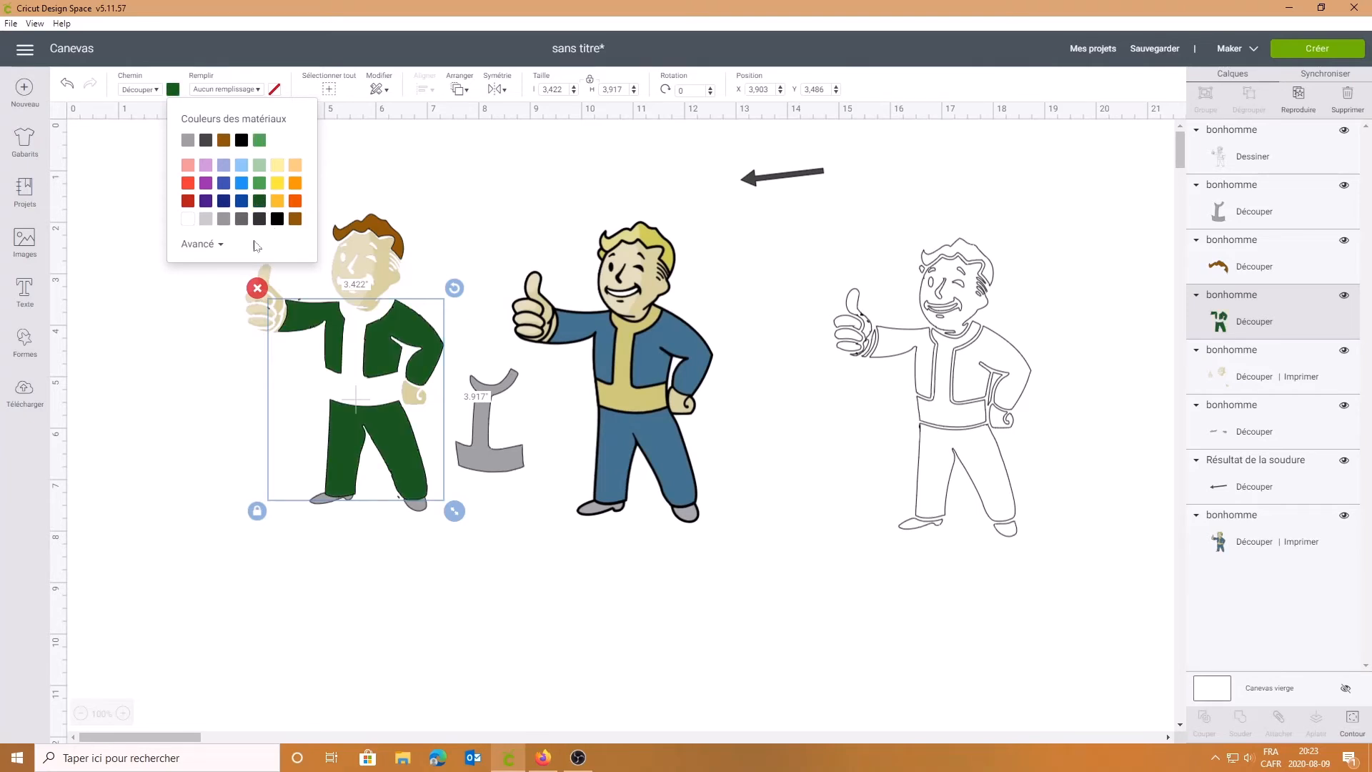
{"action": "left_click", "coordinate": [198, 246]}
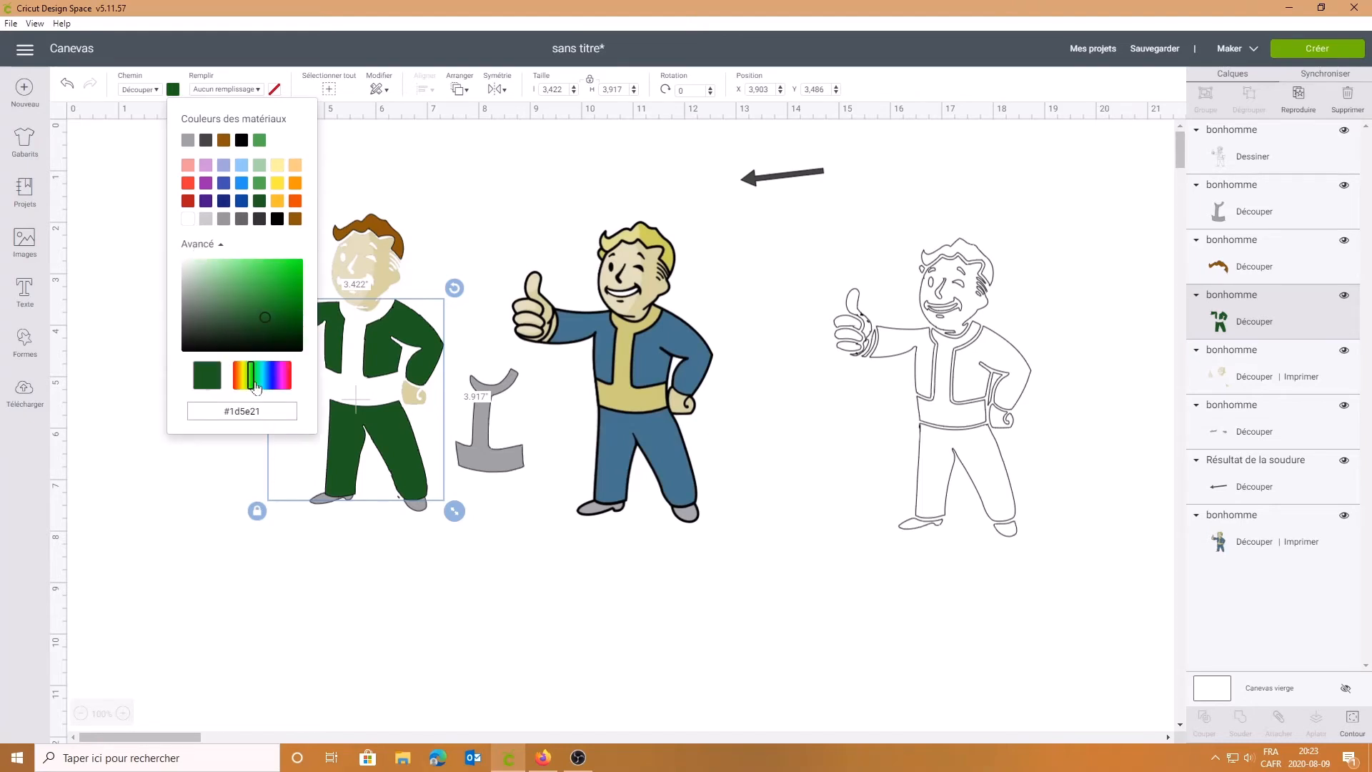
{"action": "left_click", "coordinate": [262, 293]}
{"action": "left_click", "coordinate": [272, 279]}
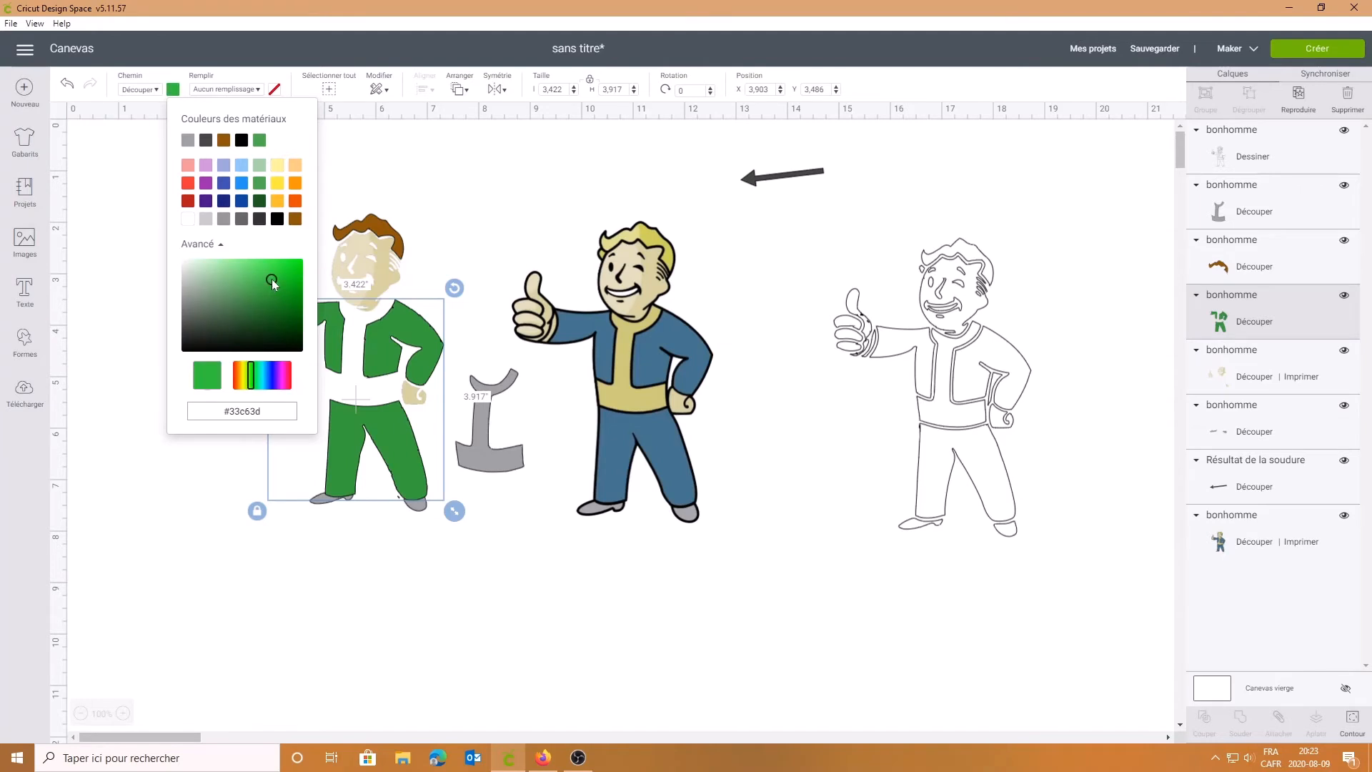
Step: Try lighter and darker teal shades on the jacket and trousers, ending with #26645c
{"action": "left_click_drag", "start_coordinate": [257, 386], "coordinate": [262, 390]}
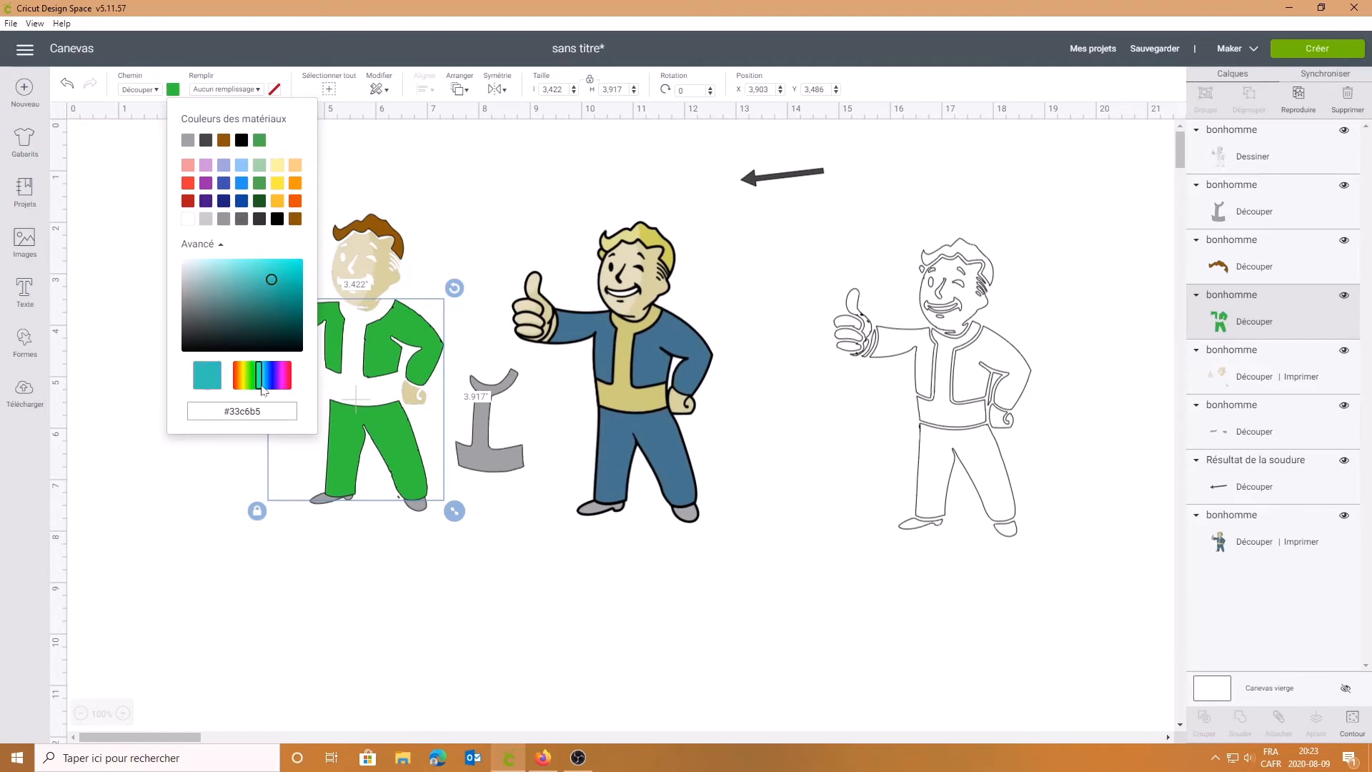
{"action": "left_click", "coordinate": [276, 293]}
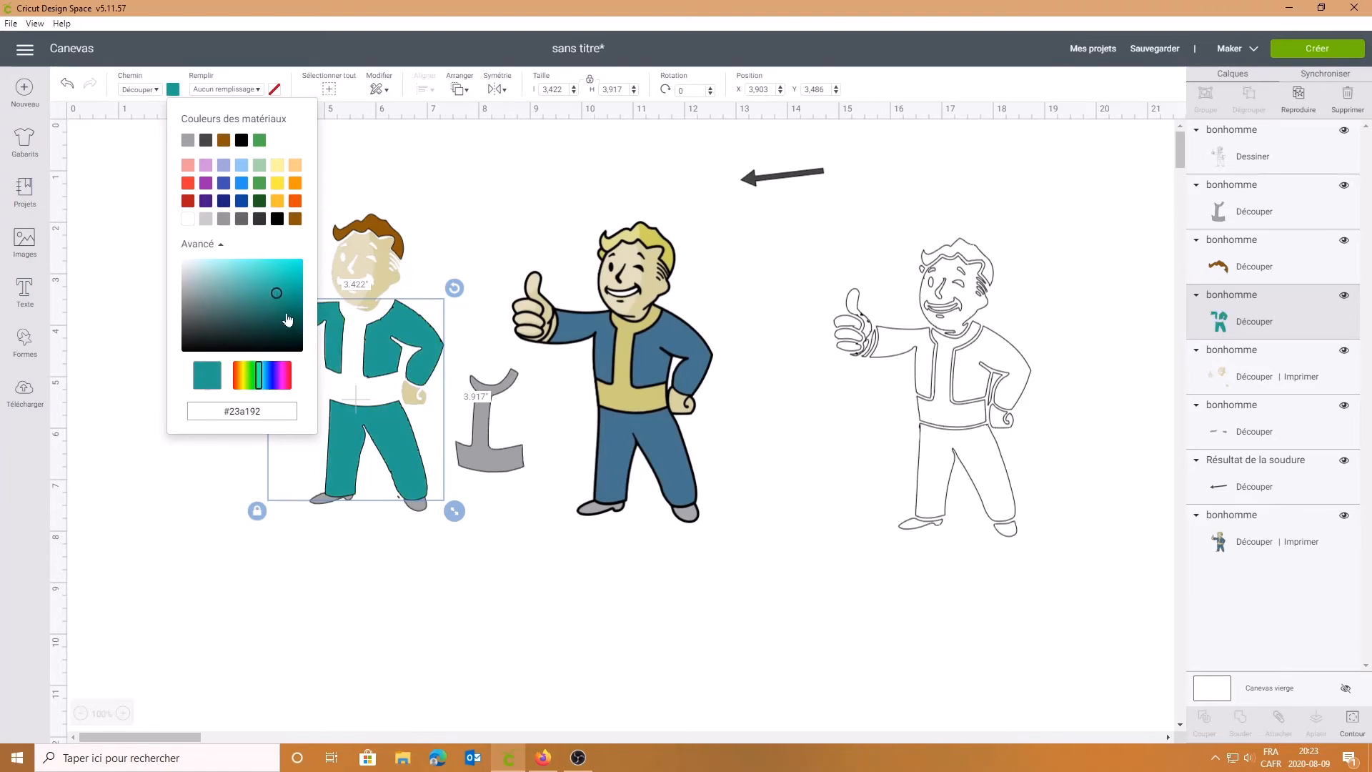
{"action": "left_click", "coordinate": [286, 311]}
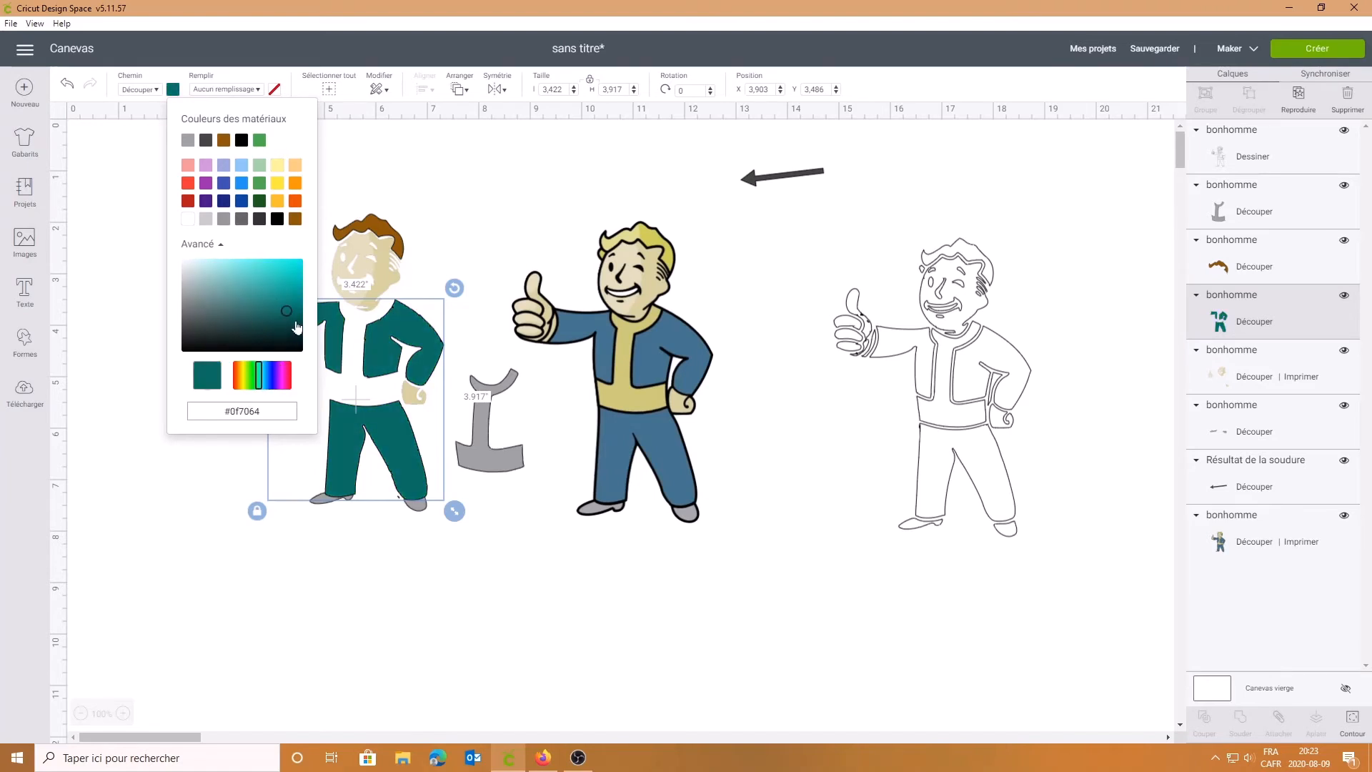
{"action": "left_click", "coordinate": [297, 327]}
{"action": "left_click", "coordinate": [276, 286]}
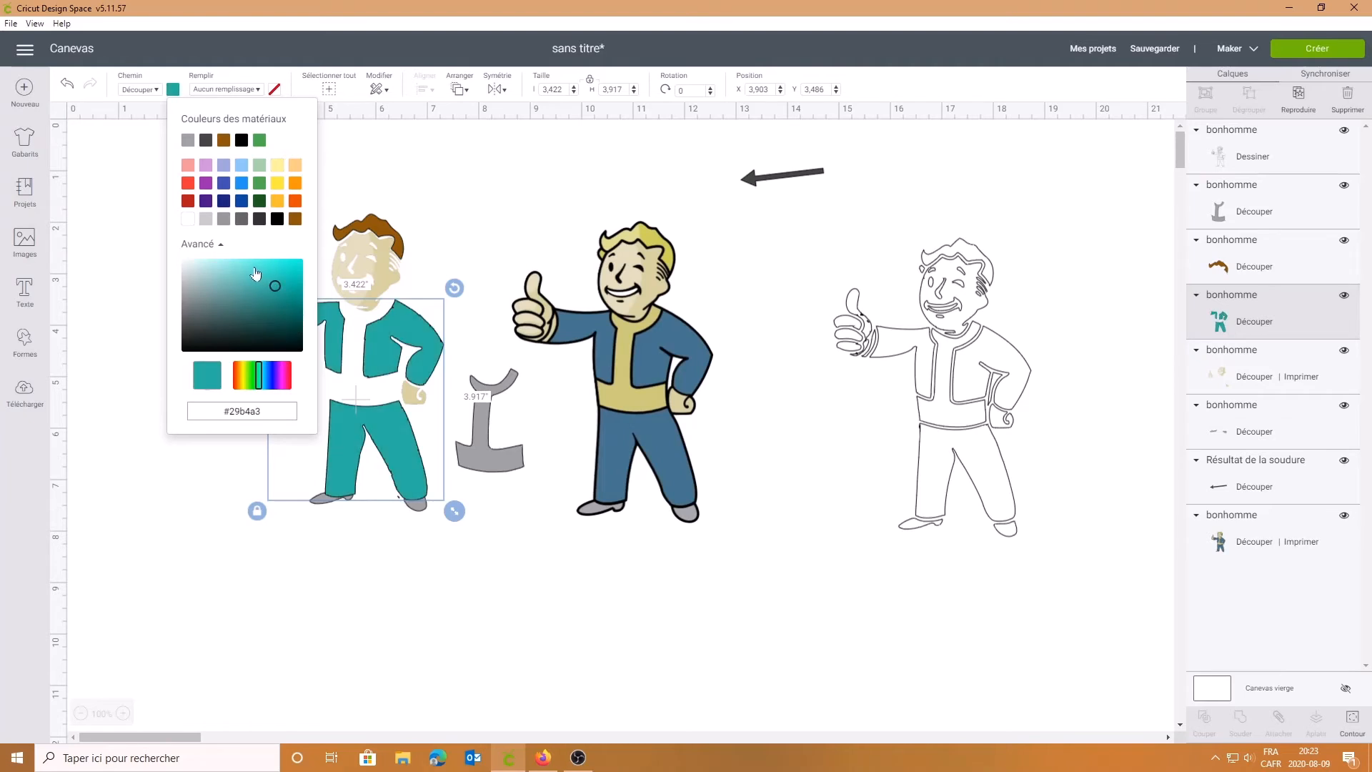
{"action": "left_click", "coordinate": [240, 280]}
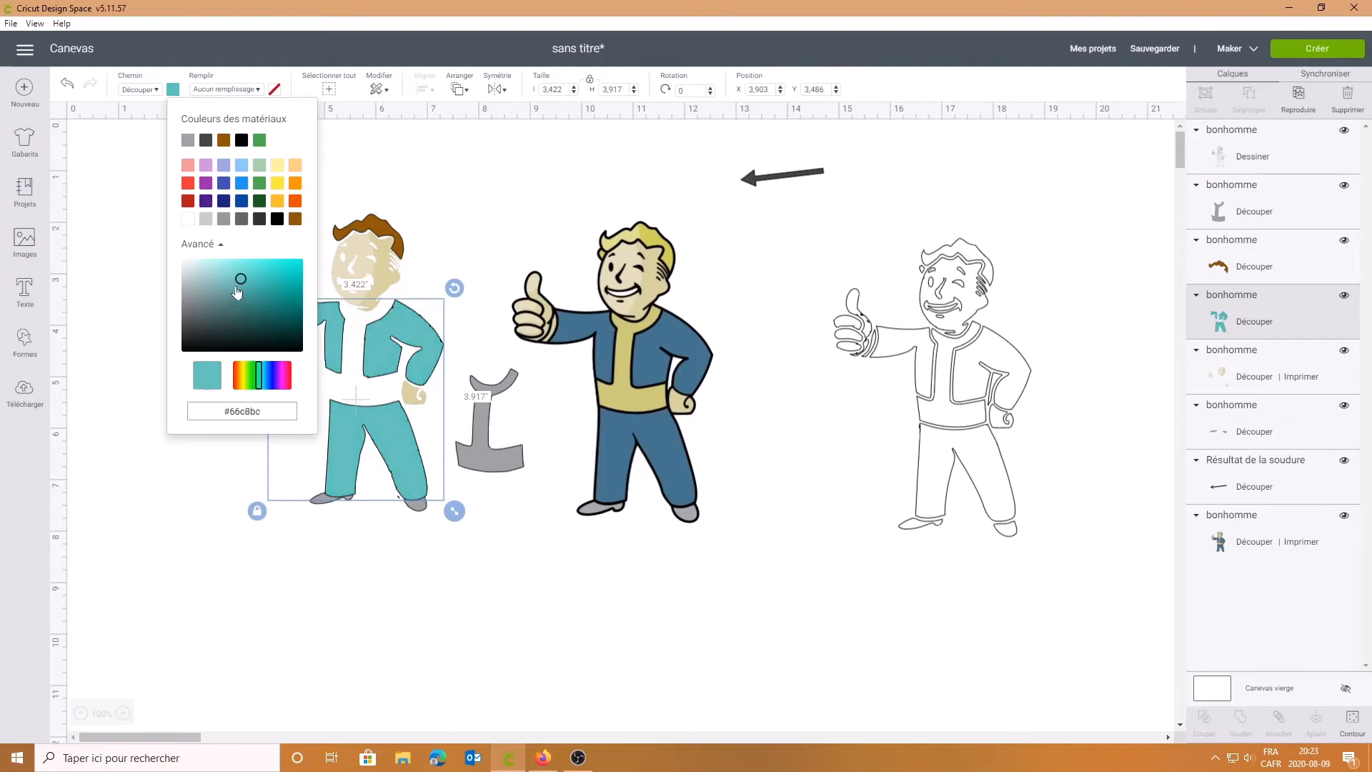
{"action": "left_click", "coordinate": [235, 290]}
{"action": "left_click", "coordinate": [257, 315]}
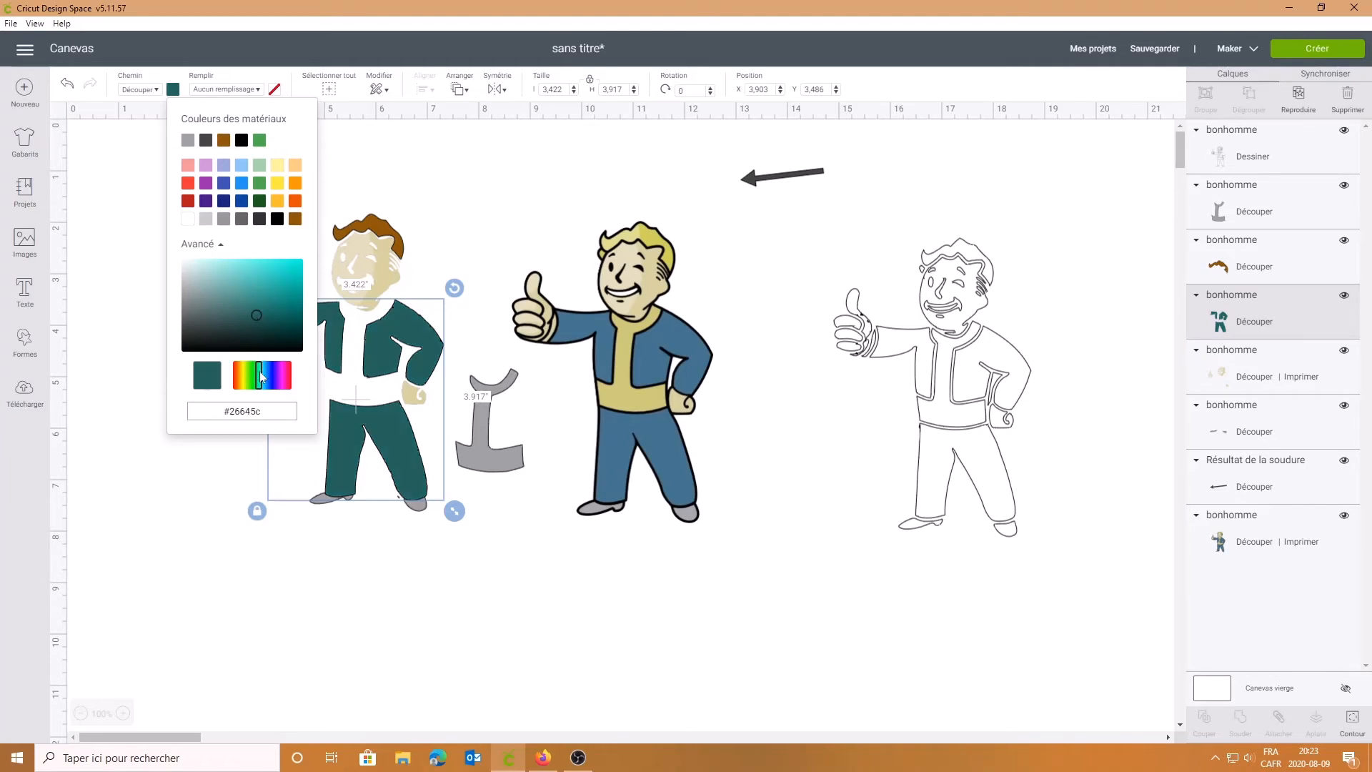
Step: Shift the jacket and trousers to a blue hue and settle on the custom colour #297baf
{"action": "left_click_drag", "start_coordinate": [263, 370], "coordinate": [266, 371]}
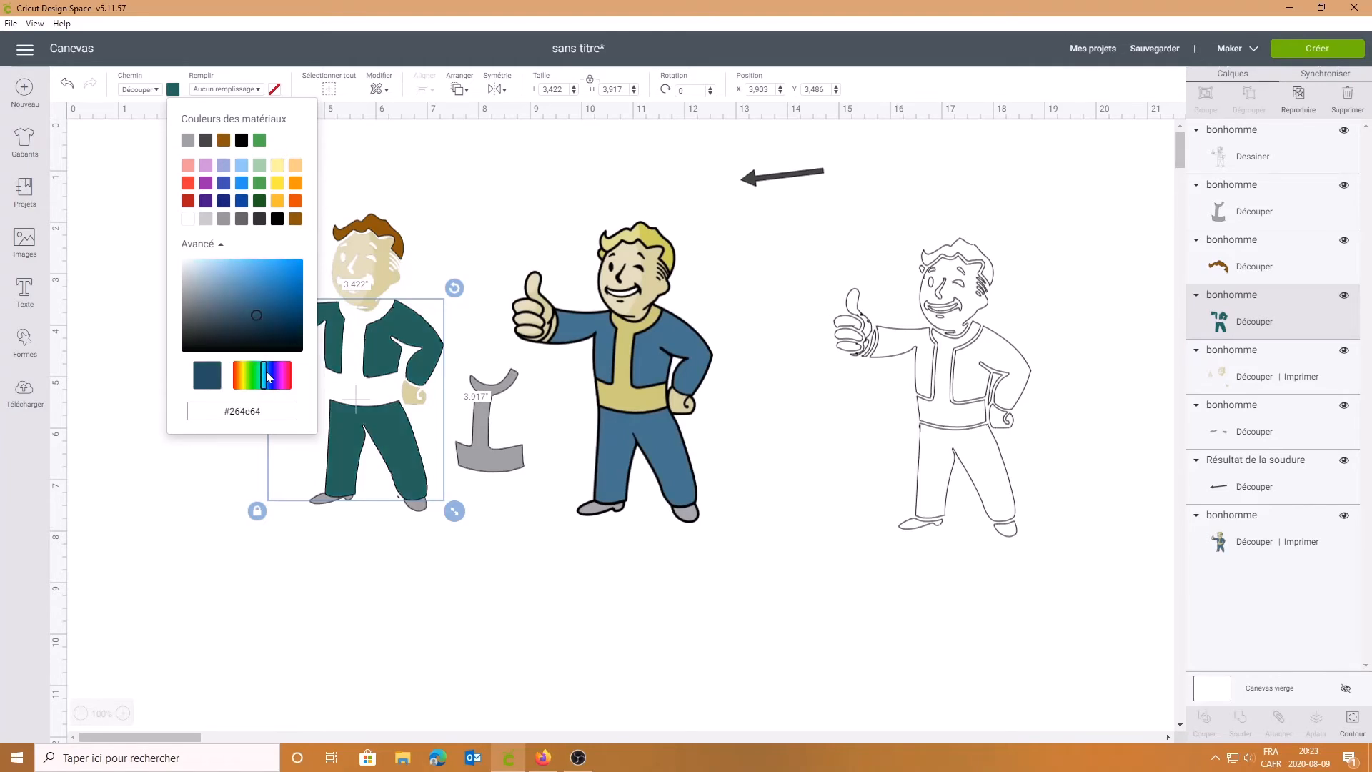
{"action": "left_click", "coordinate": [268, 320]}
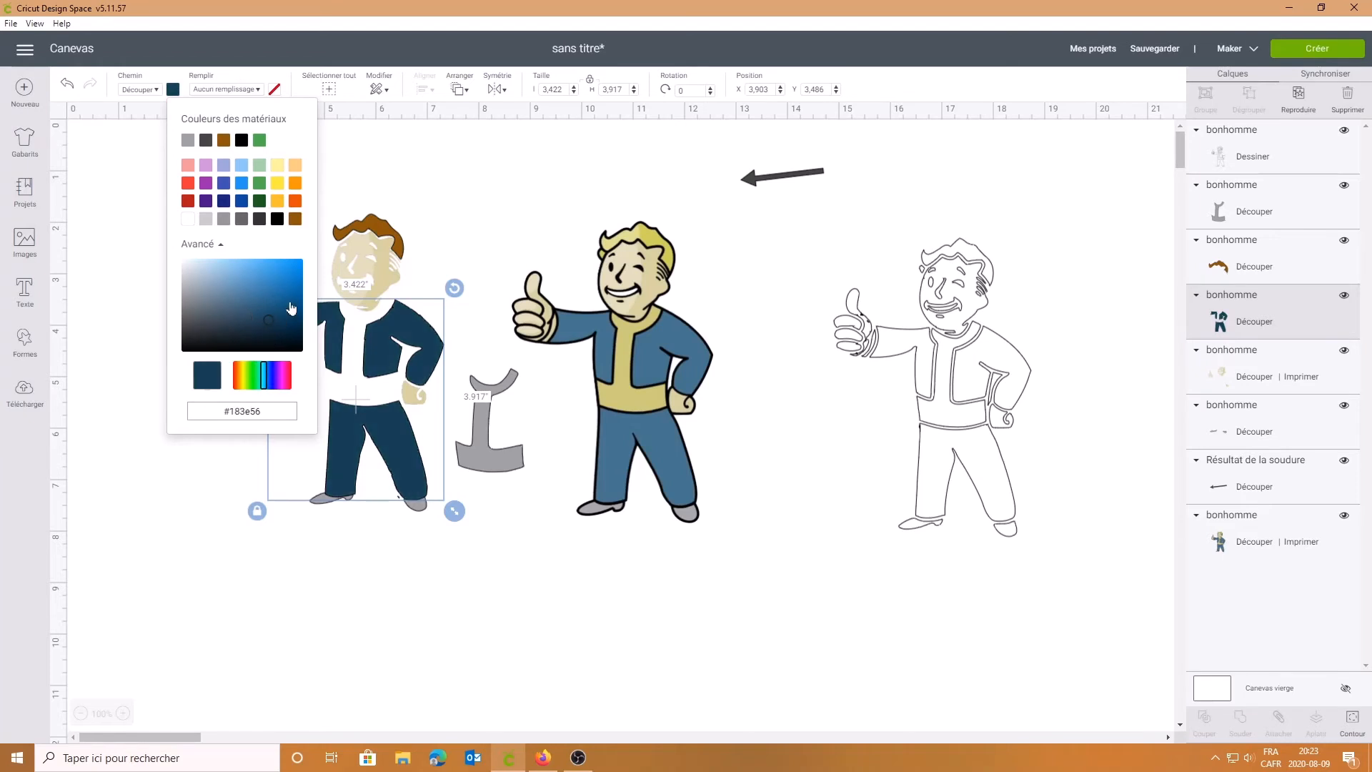
{"action": "left_click", "coordinate": [290, 301]}
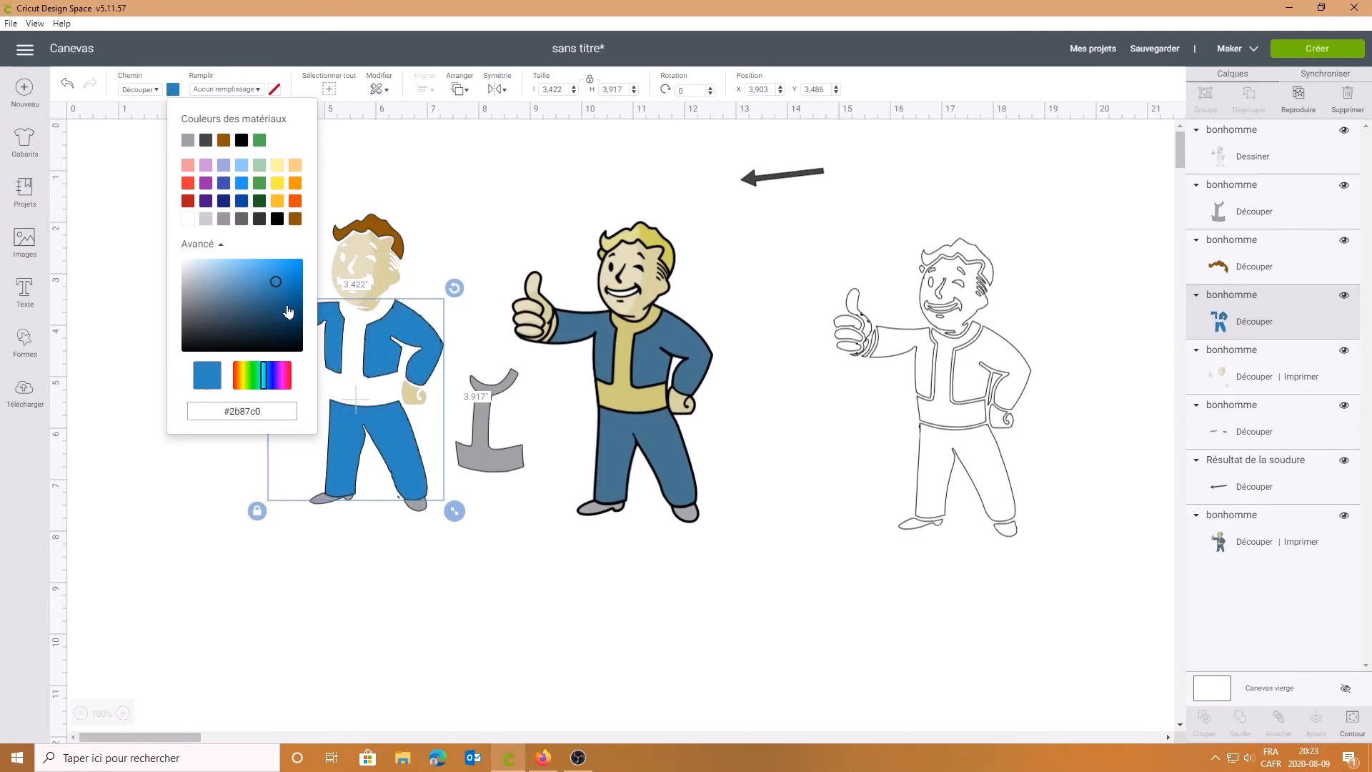
{"action": "left_click", "coordinate": [287, 305]}
{"action": "left_click", "coordinate": [275, 287]}
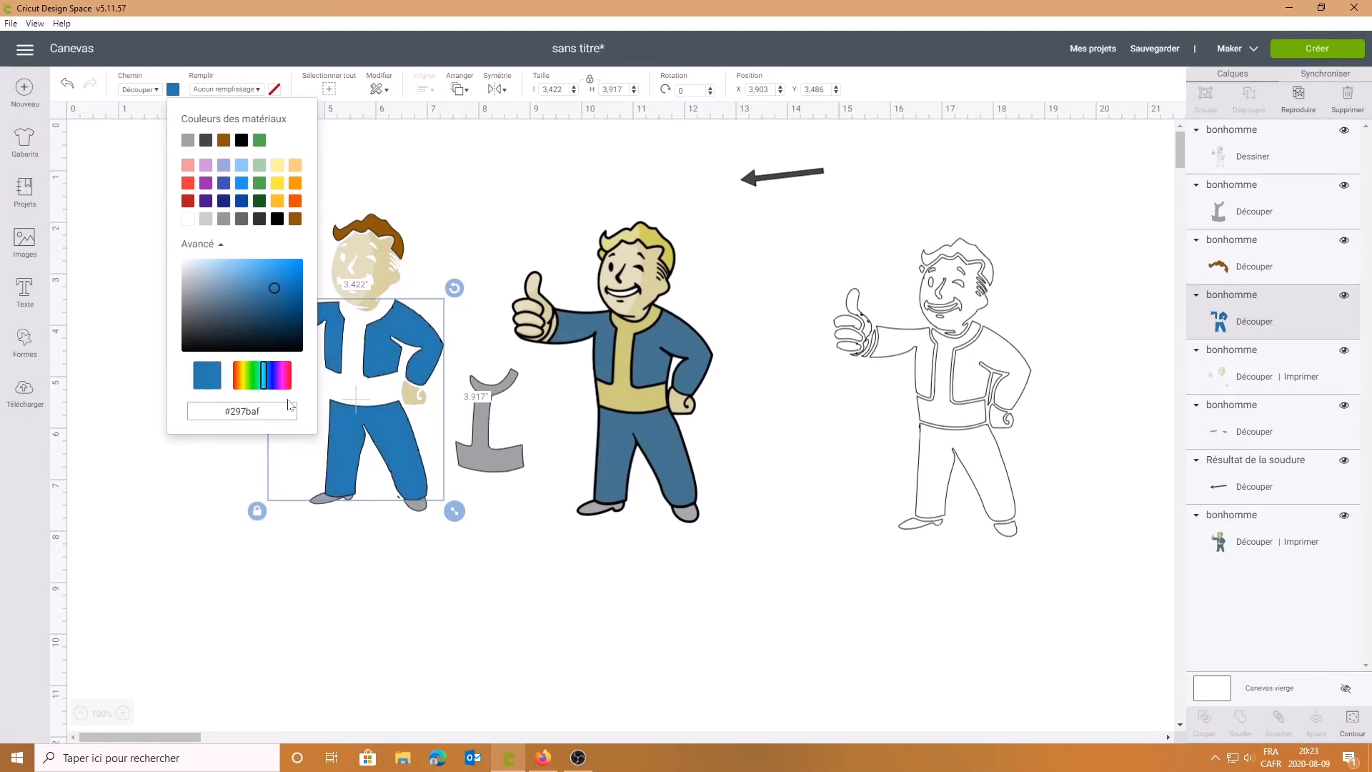
{"action": "left_click", "coordinate": [413, 226]}
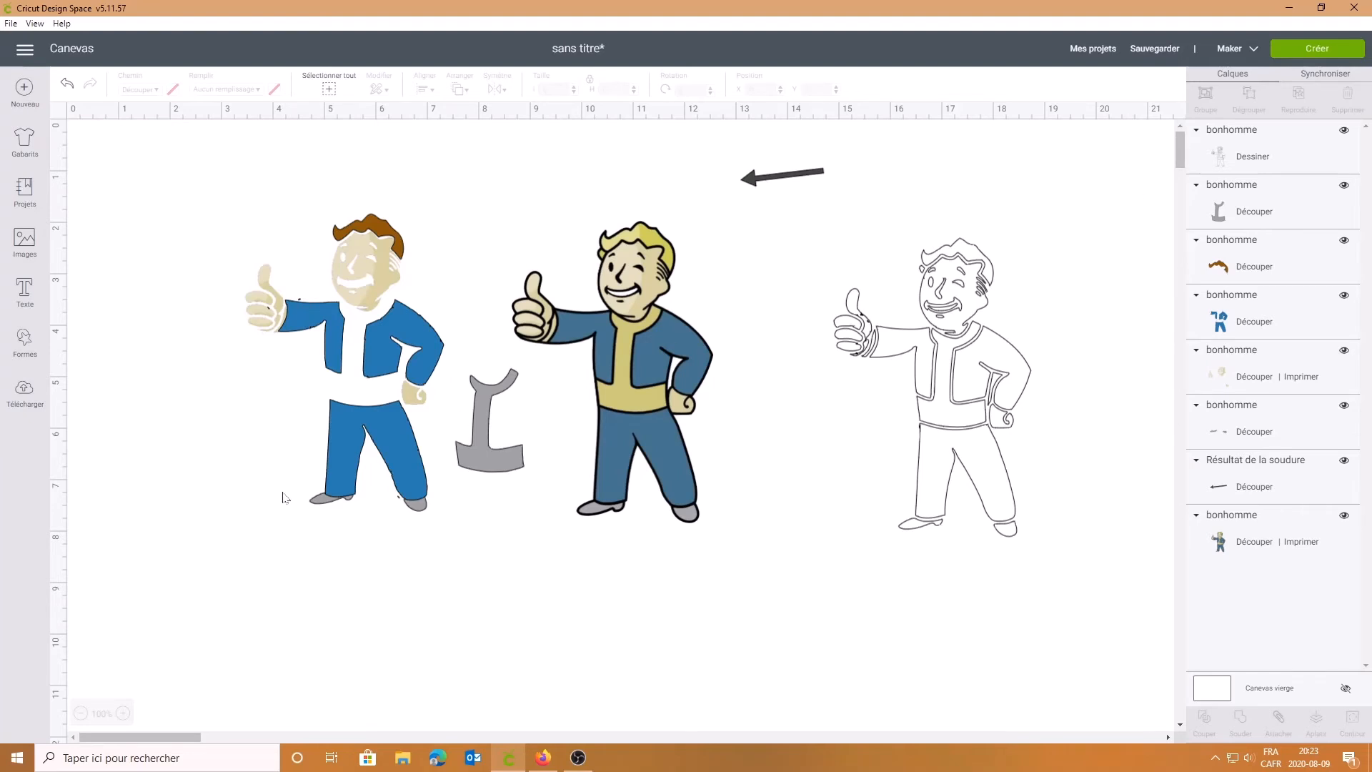
Step: Examine the recoloured figure and the line drawing up close, checking the pieces for stray specks
{"action": "left_click", "coordinate": [122, 713]}
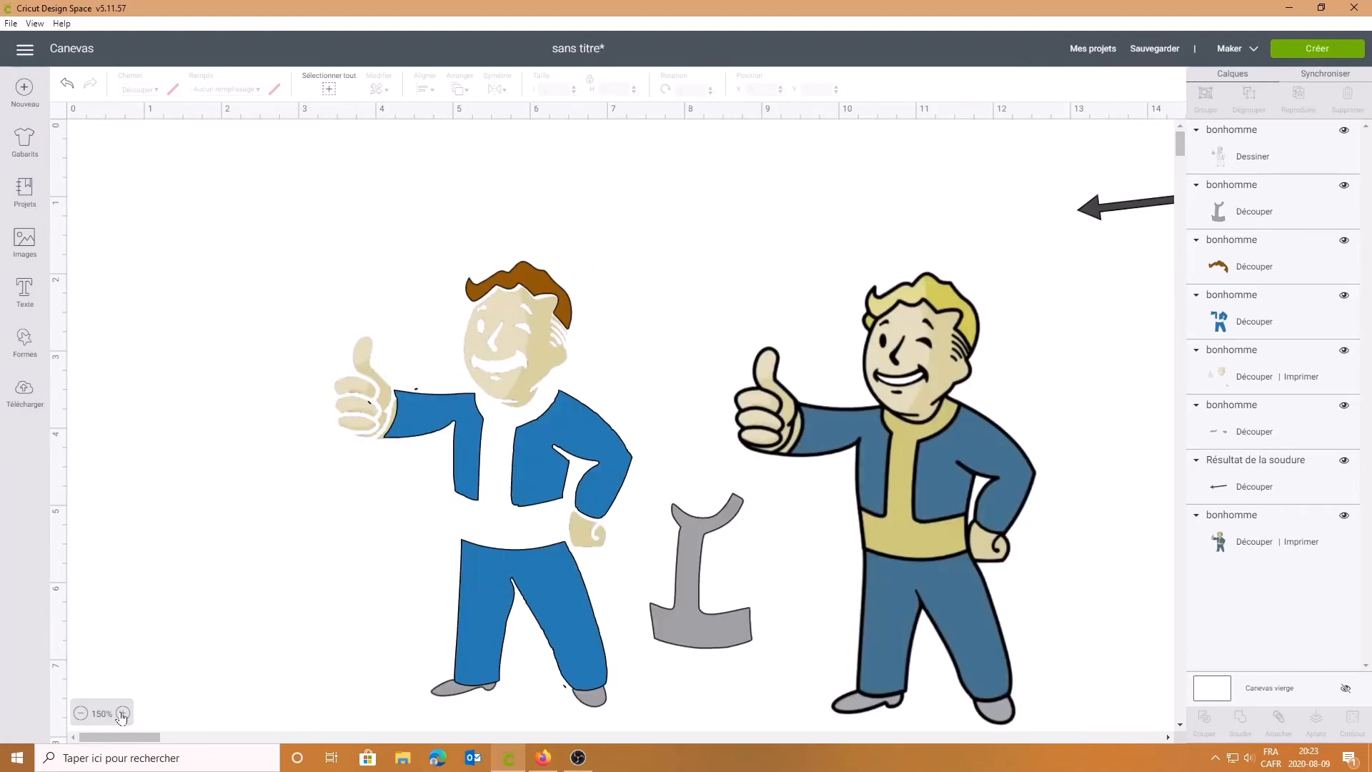
{"action": "left_click", "coordinate": [122, 713]}
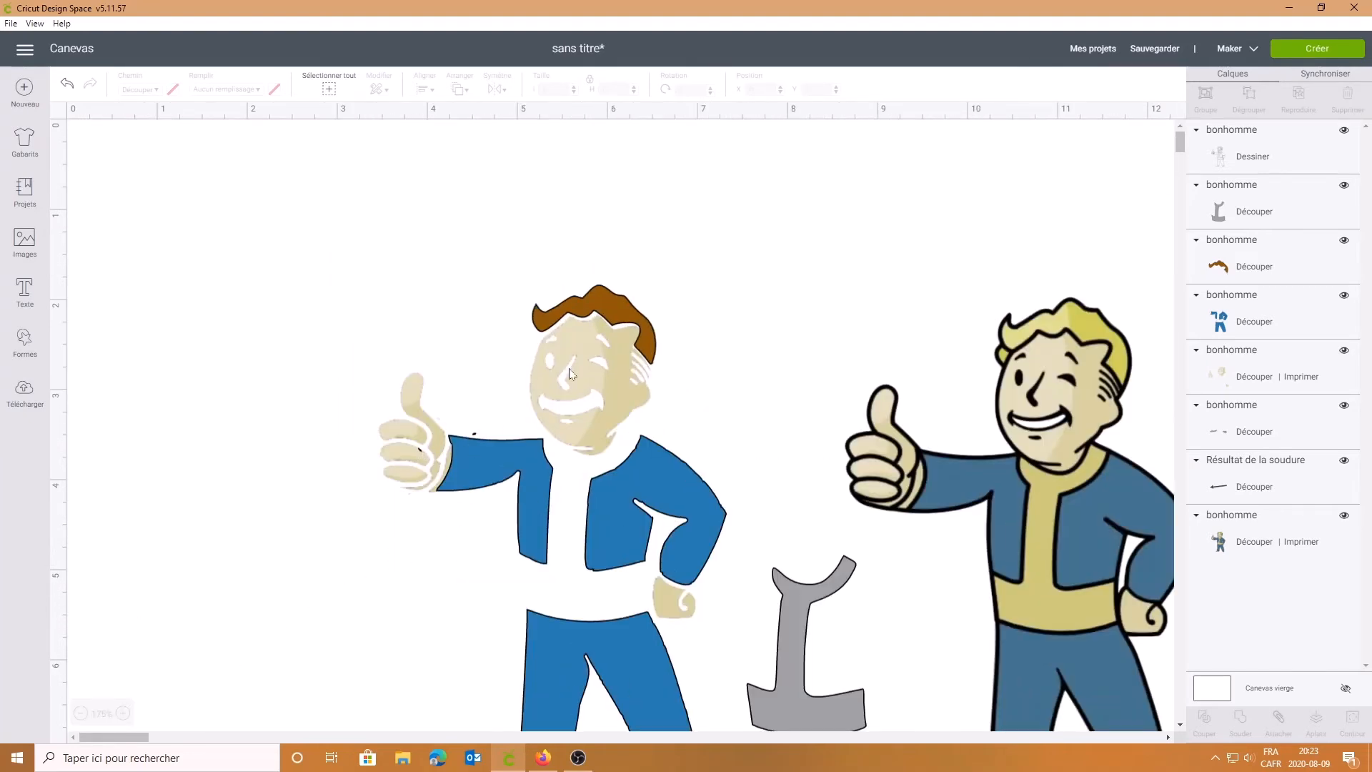
{"action": "scroll", "coordinate": [781, 471], "scroll_direction": "down", "scroll_amount": 5}
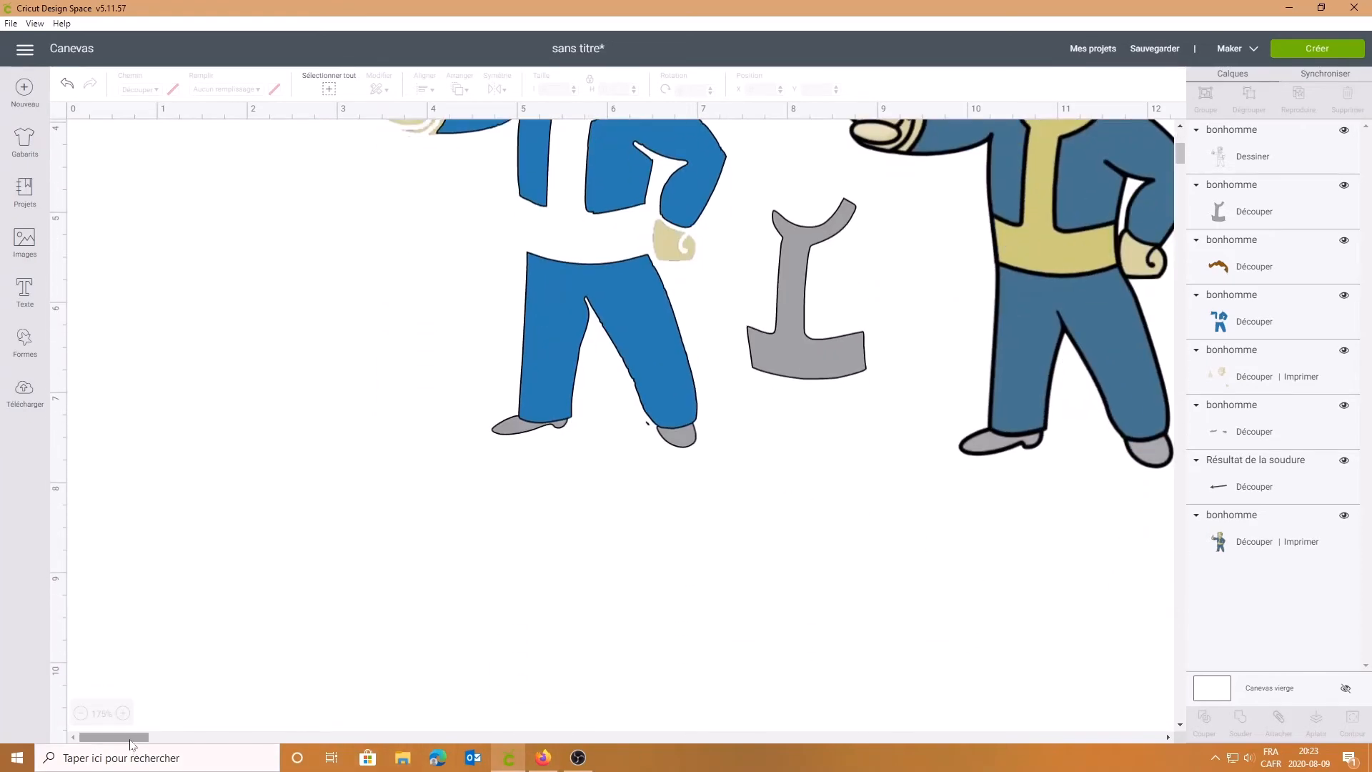
{"action": "left_click_drag", "start_coordinate": [125, 736], "coordinate": [201, 730]}
{"action": "scroll", "coordinate": [558, 528], "scroll_direction": "up", "scroll_amount": 1}
{"action": "scroll", "coordinate": [558, 528], "scroll_direction": "up", "scroll_amount": 3}
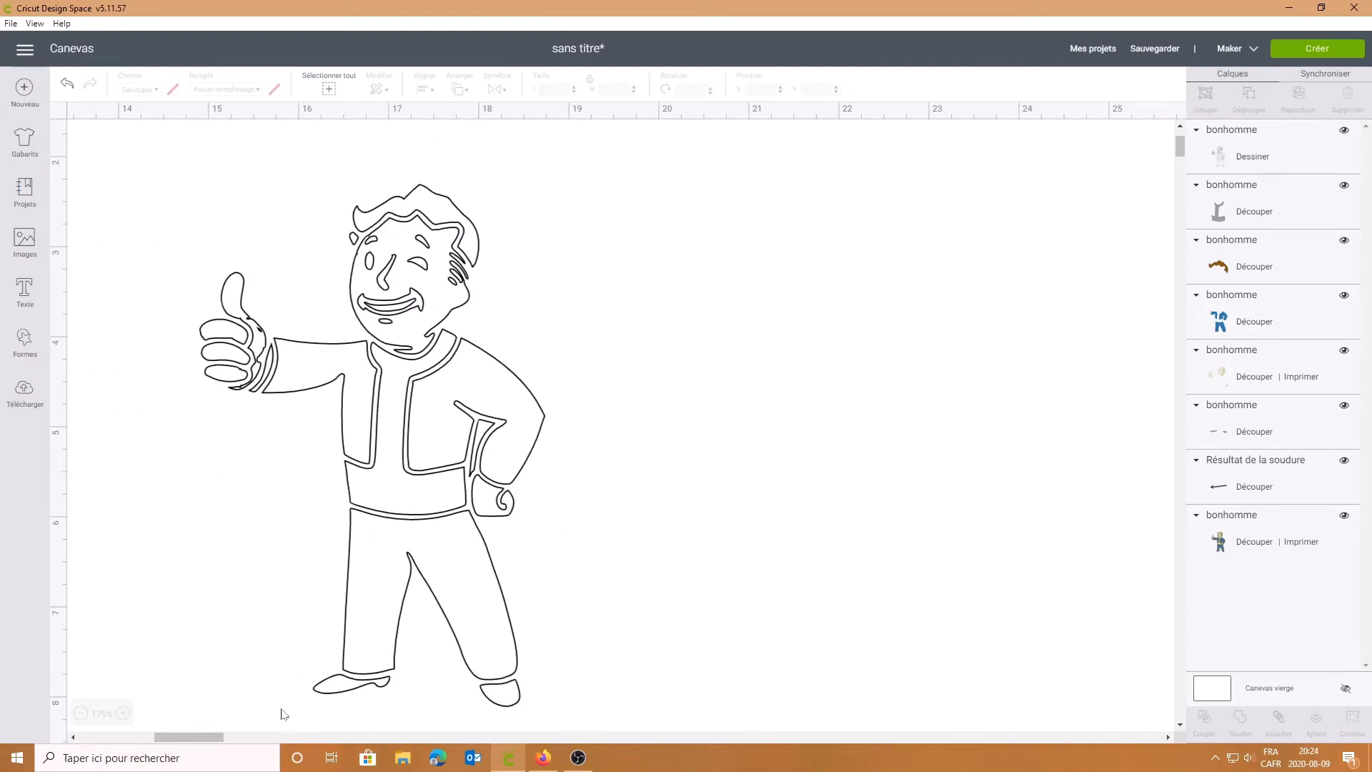
{"action": "left_click_drag", "start_coordinate": [210, 730], "coordinate": [133, 726]}
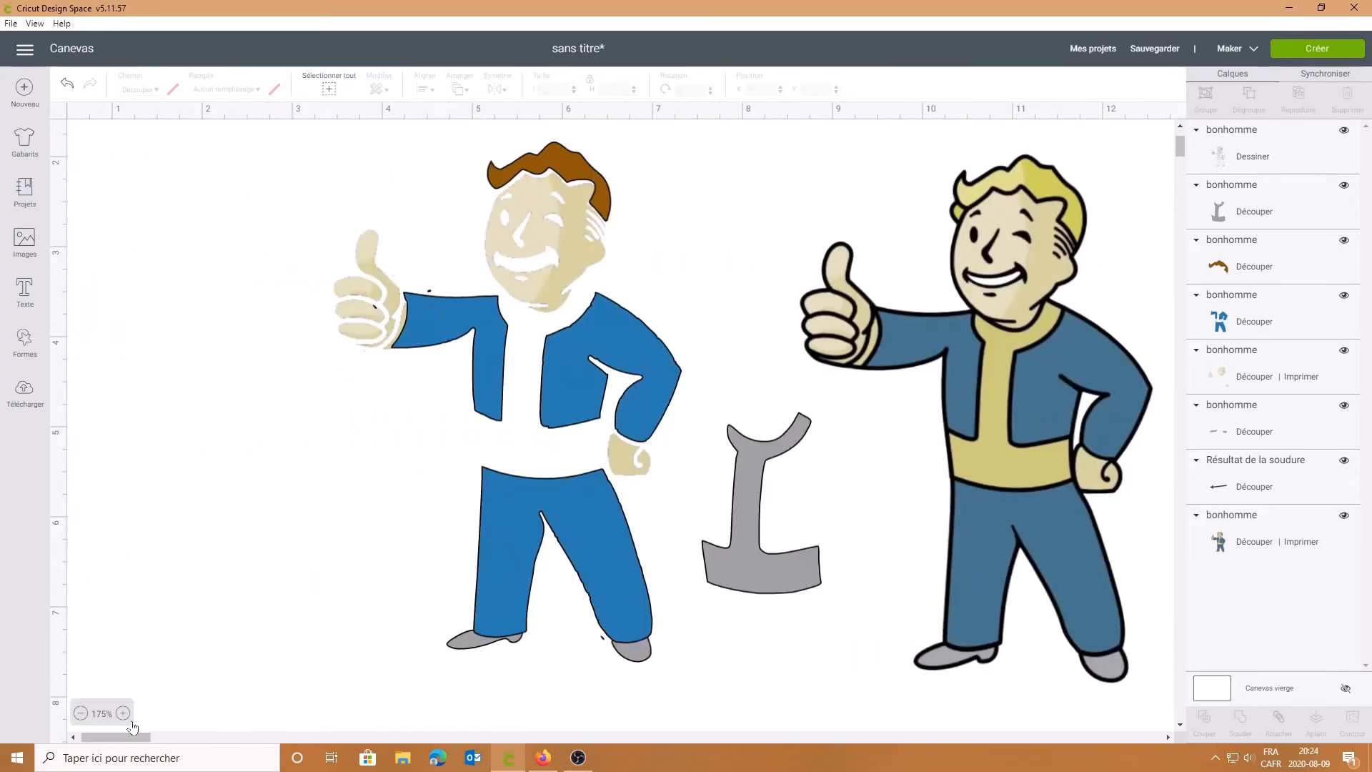
Step: Move the blue suit down off the figure and place a 1.429" circle over the stray speck beside the sleeve
{"action": "left_click", "coordinate": [428, 293]}
{"action": "left_click_drag", "start_coordinate": [436, 298], "coordinate": [356, 419]}
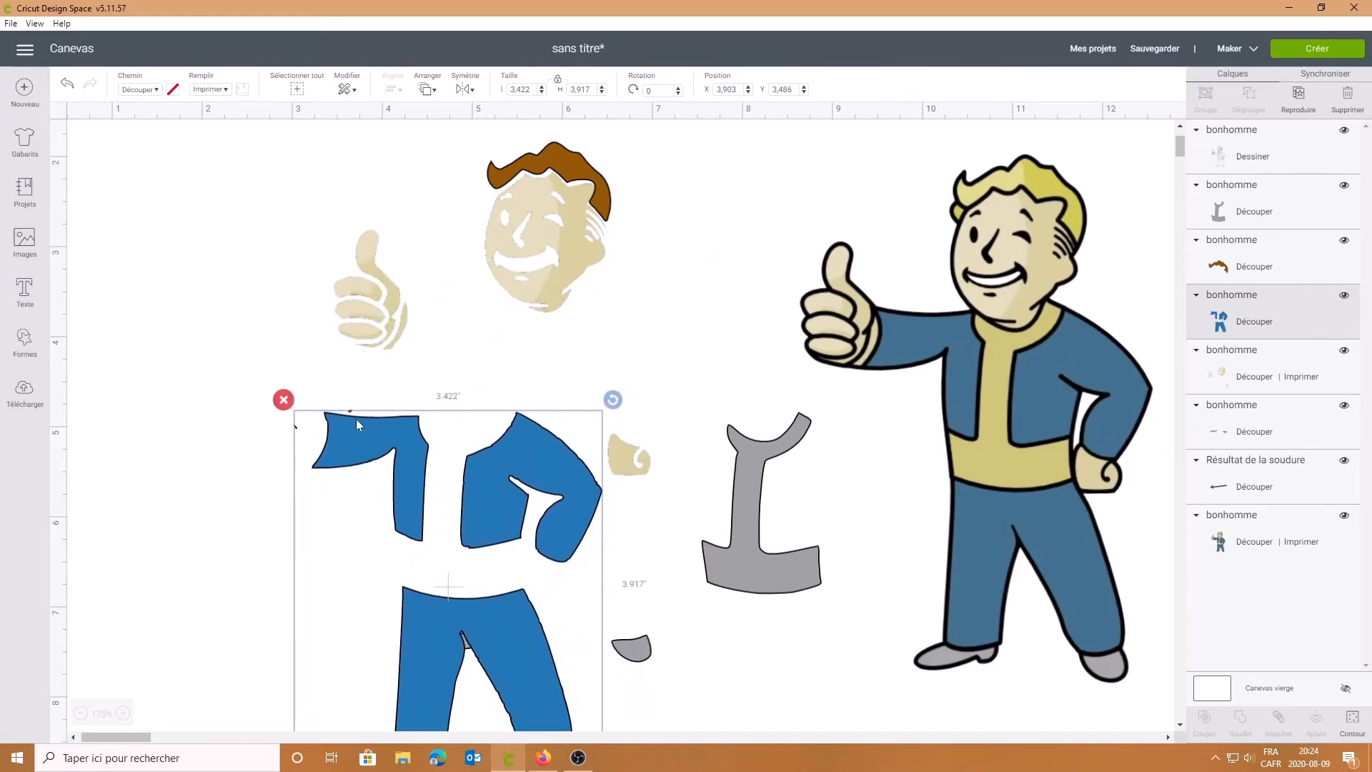
{"action": "left_click", "coordinate": [25, 341]}
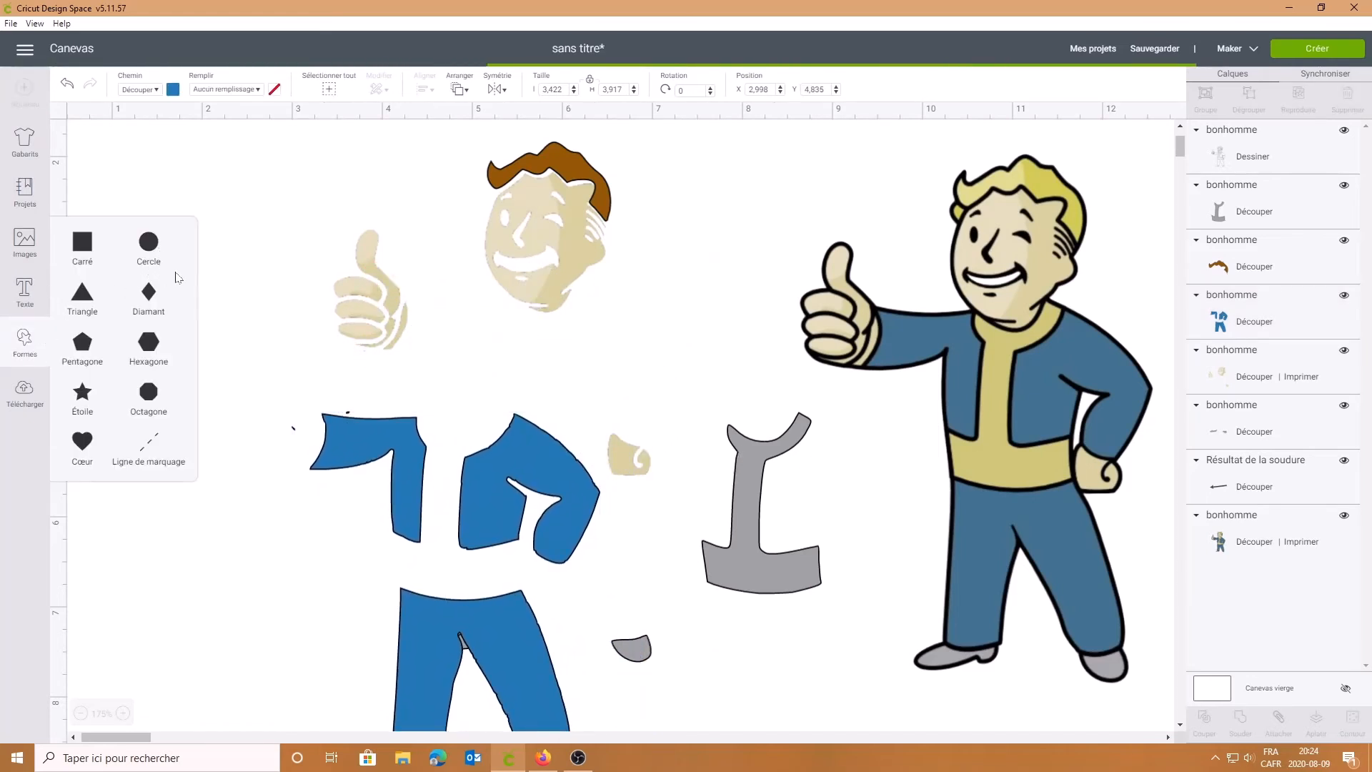
{"action": "left_click_drag", "start_coordinate": [453, 506], "coordinate": [303, 355]}
{"action": "left_click_drag", "start_coordinate": [241, 323], "coordinate": [266, 455]}
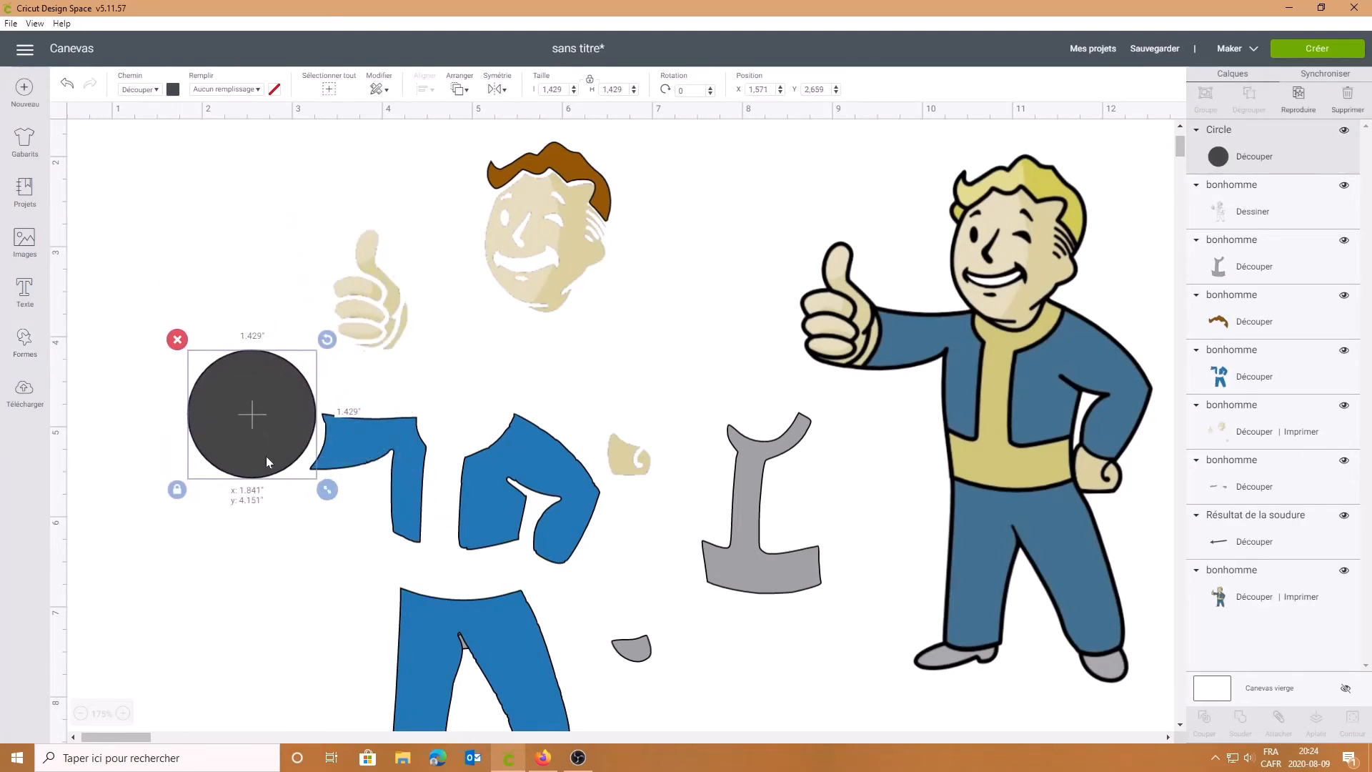
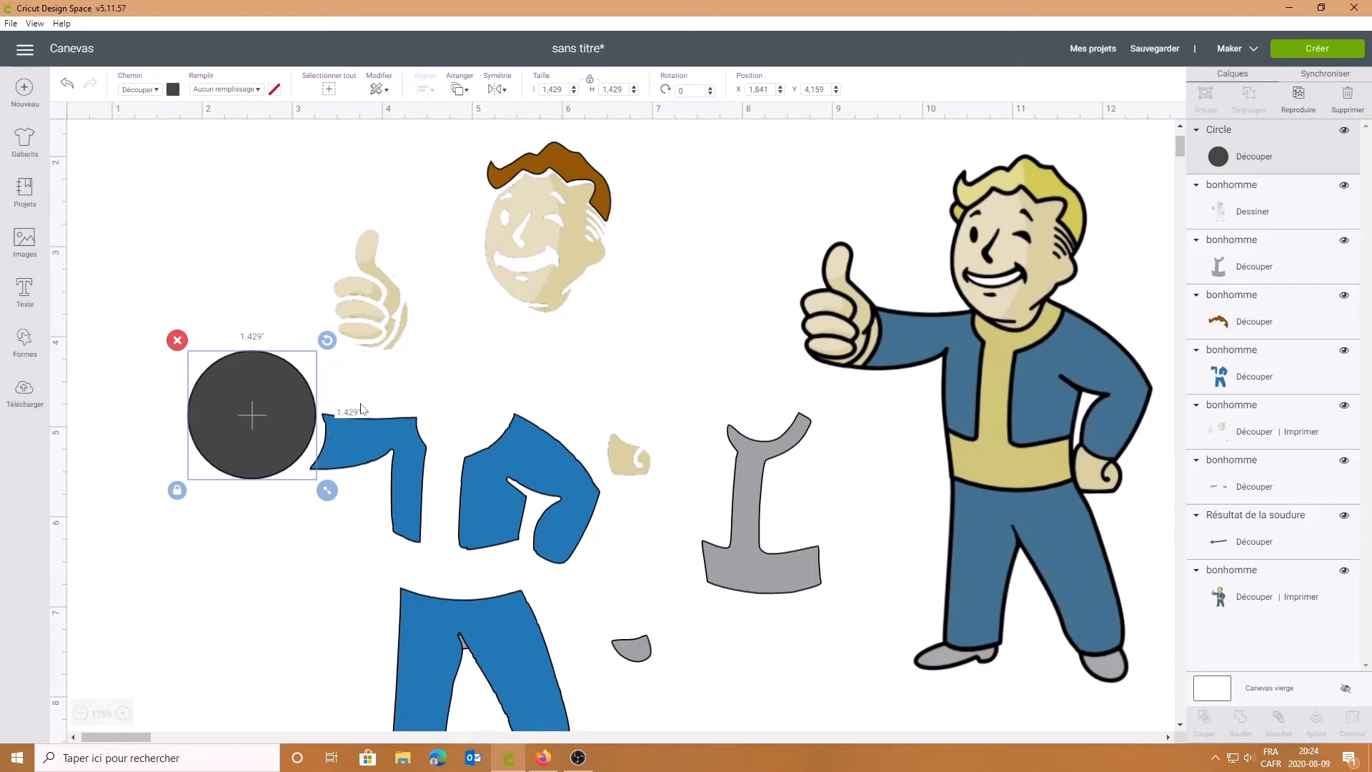
Step: Slice the circle and the blue suit with Couper, and pull the resulting circle away from the speck
{"action": "left_click", "coordinate": [389, 450], "text": "shift"}
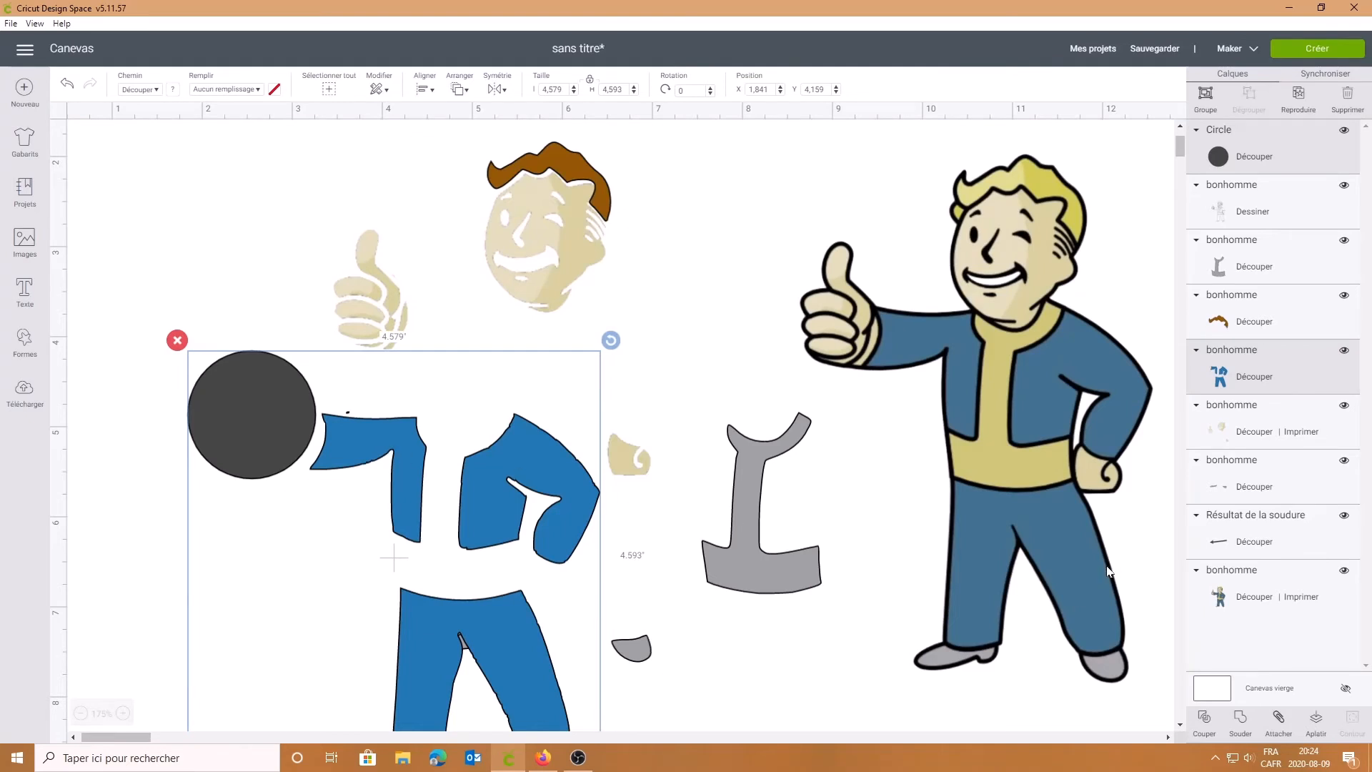
{"action": "left_click", "coordinate": [1214, 734]}
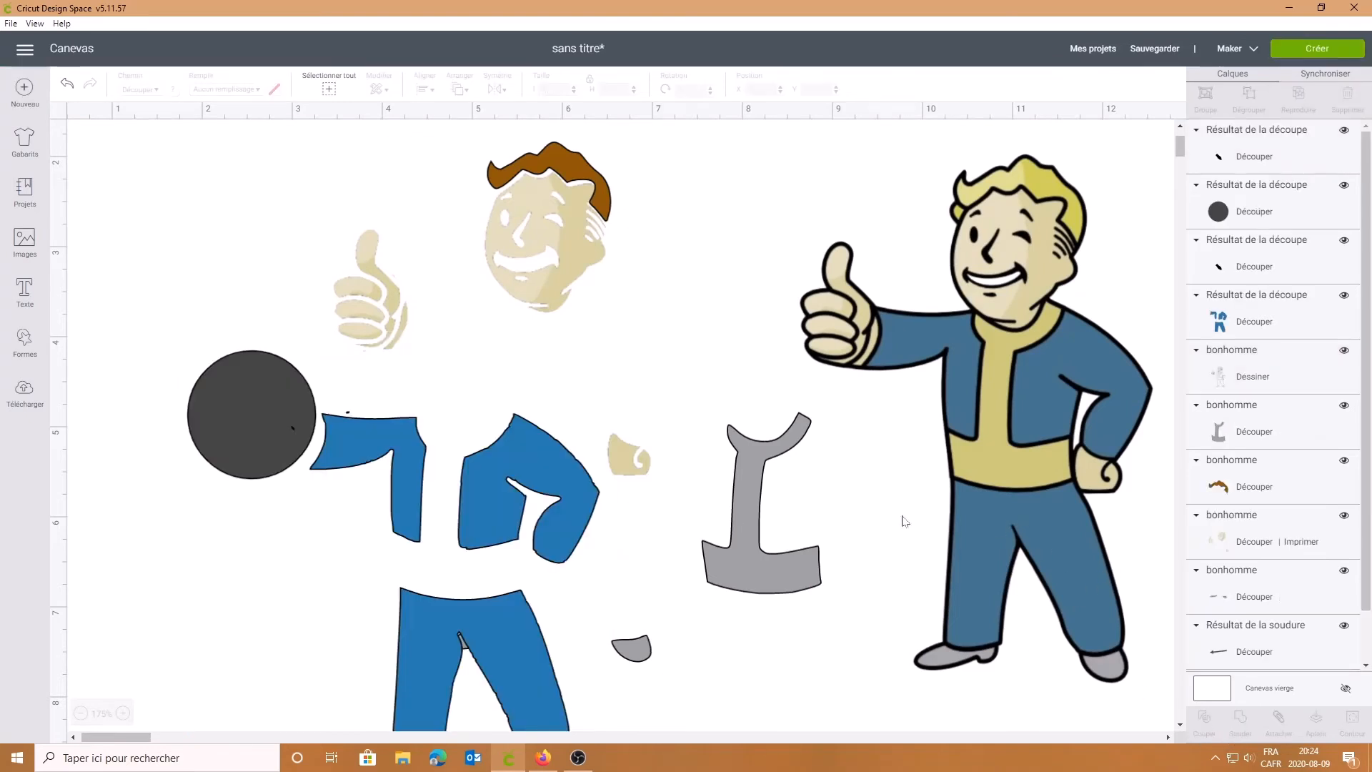
{"action": "left_click_drag", "start_coordinate": [288, 431], "coordinate": [234, 316]}
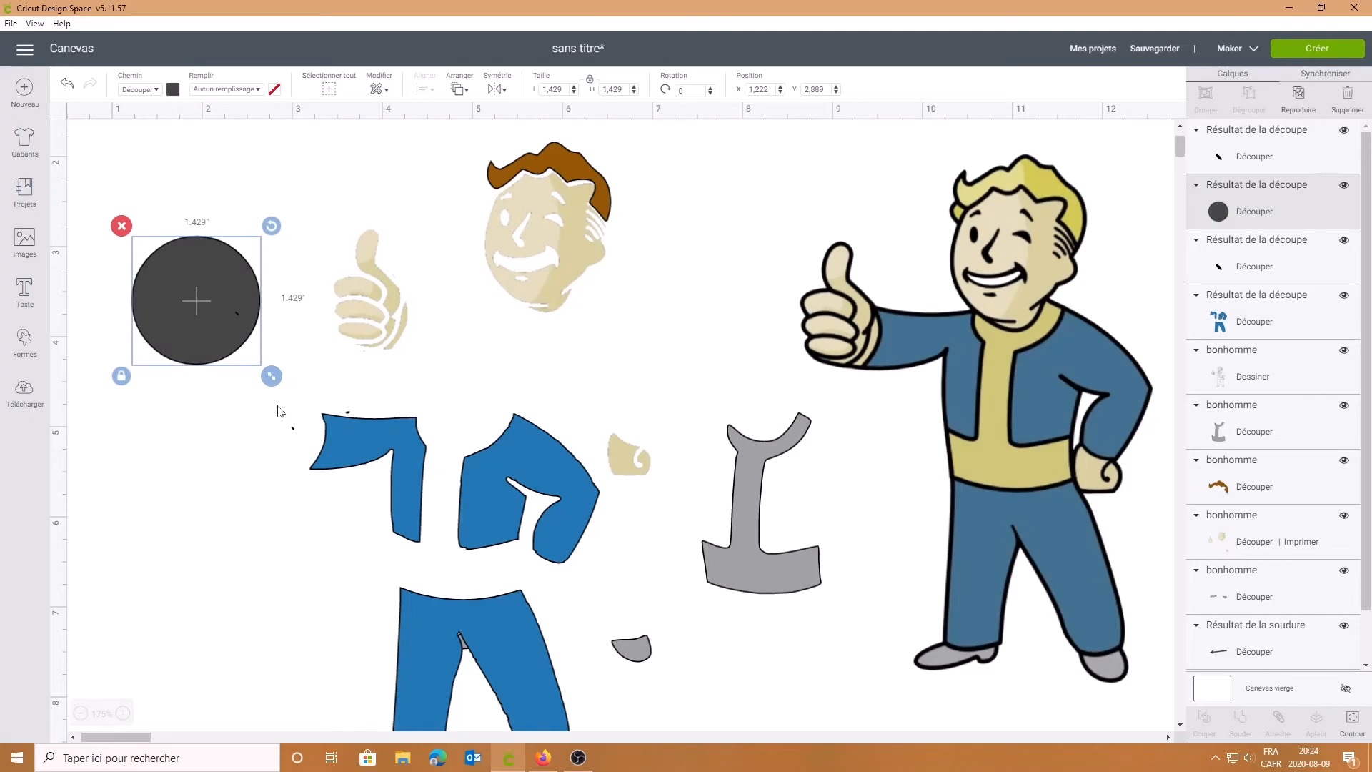
Step: Delete the sliced-off speck pieces, move the blue suit aside and select the remaining circle
{"action": "left_click_drag", "start_coordinate": [277, 405], "coordinate": [203, 440]}
{"action": "left_click", "coordinate": [284, 415]}
{"action": "left_click", "coordinate": [238, 345]}
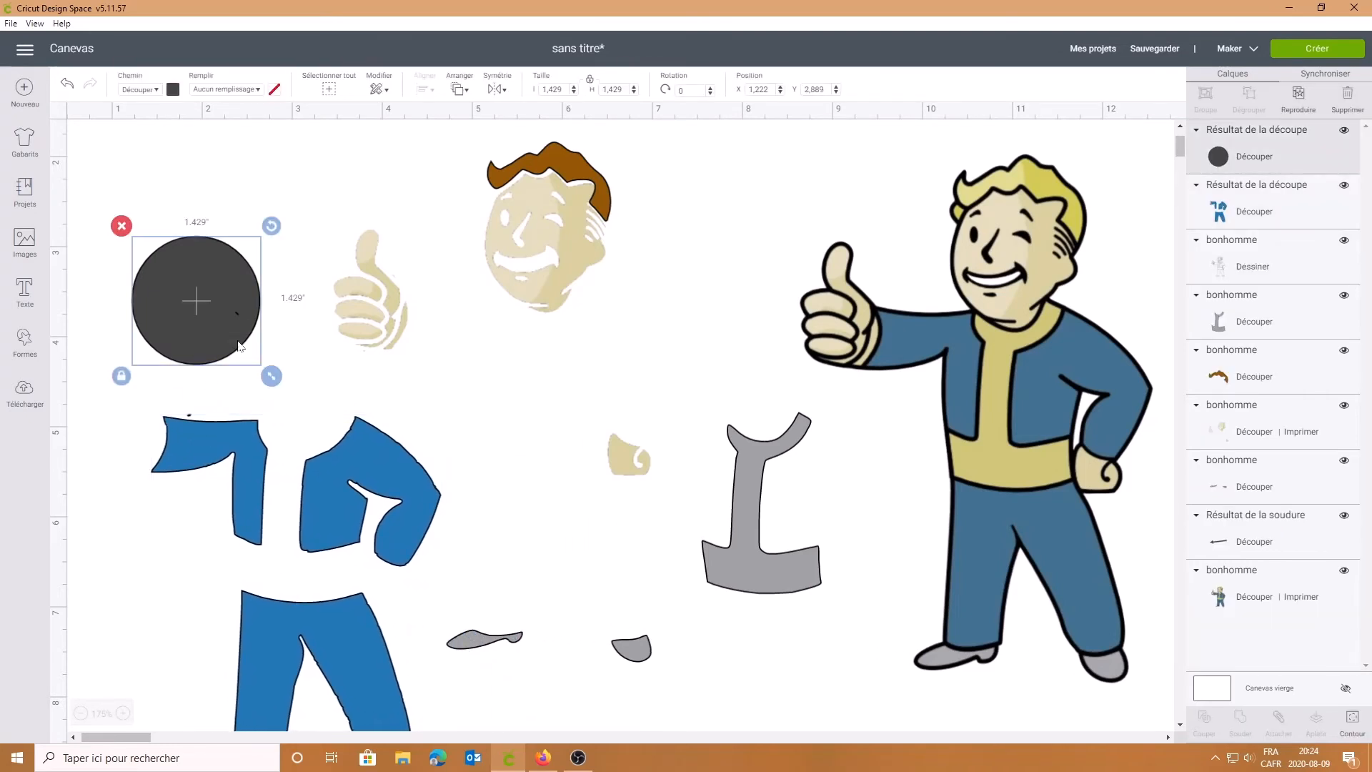
Step: Resize the circle to 0.913", place it over the speck above the sleeve and slice it with the blue suit using Couper
{"action": "left_click_drag", "start_coordinate": [271, 376], "coordinate": [224, 331]}
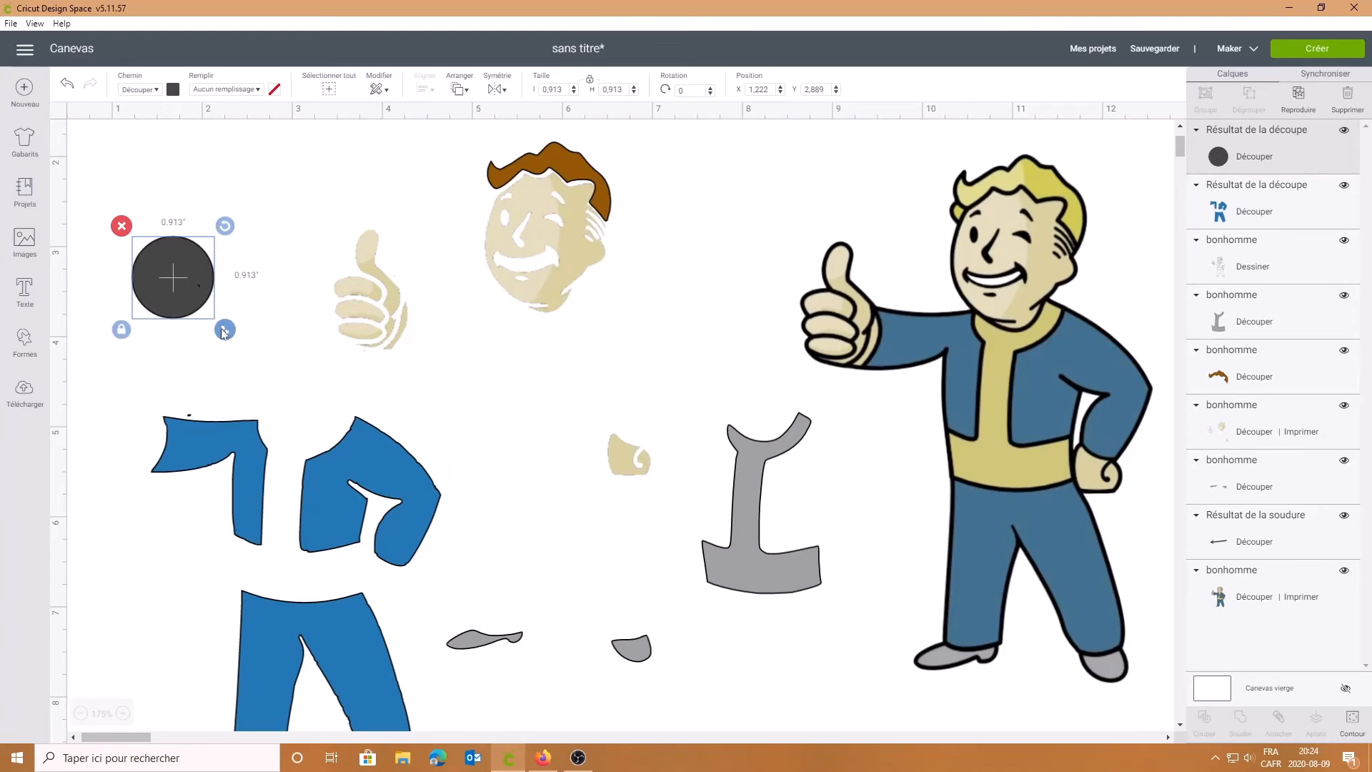
{"action": "left_click_drag", "start_coordinate": [182, 291], "coordinate": [208, 393]}
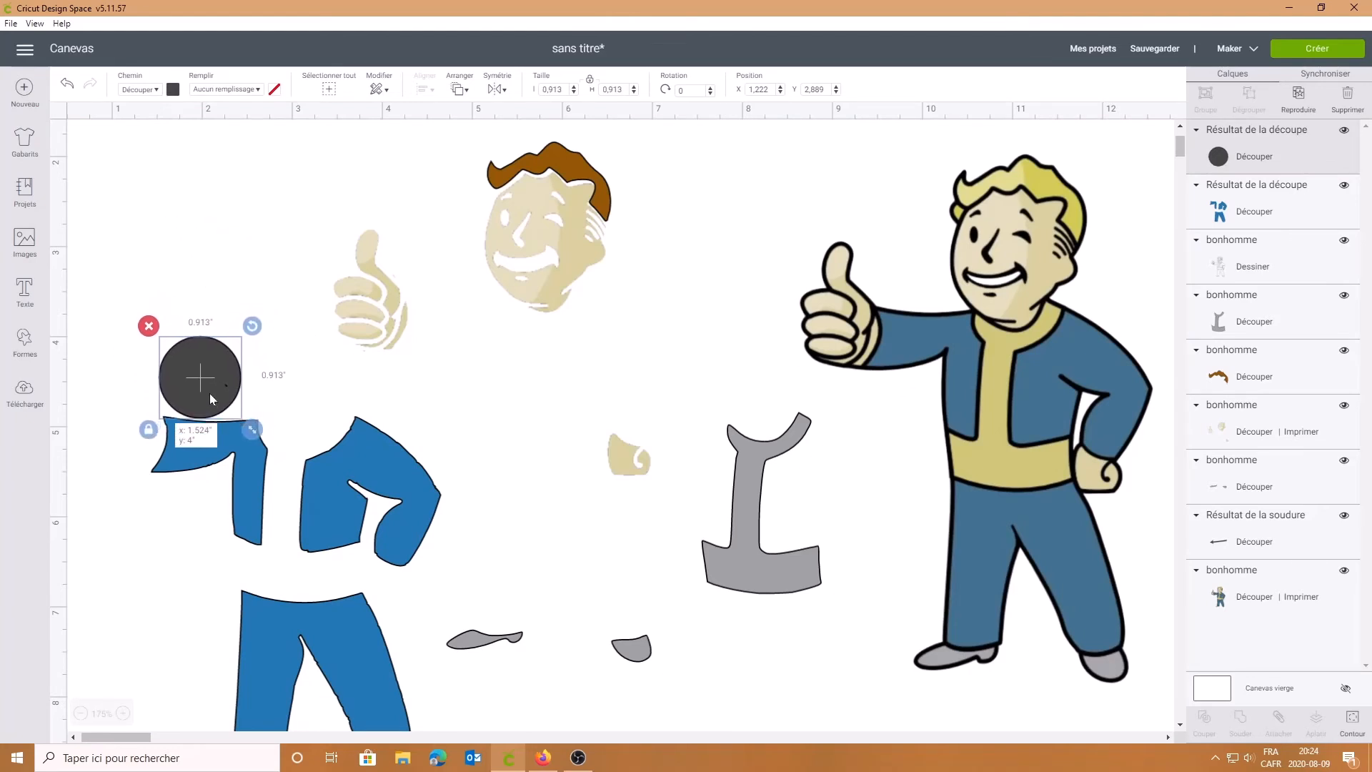
{"action": "left_click", "coordinate": [246, 500], "text": "shift"}
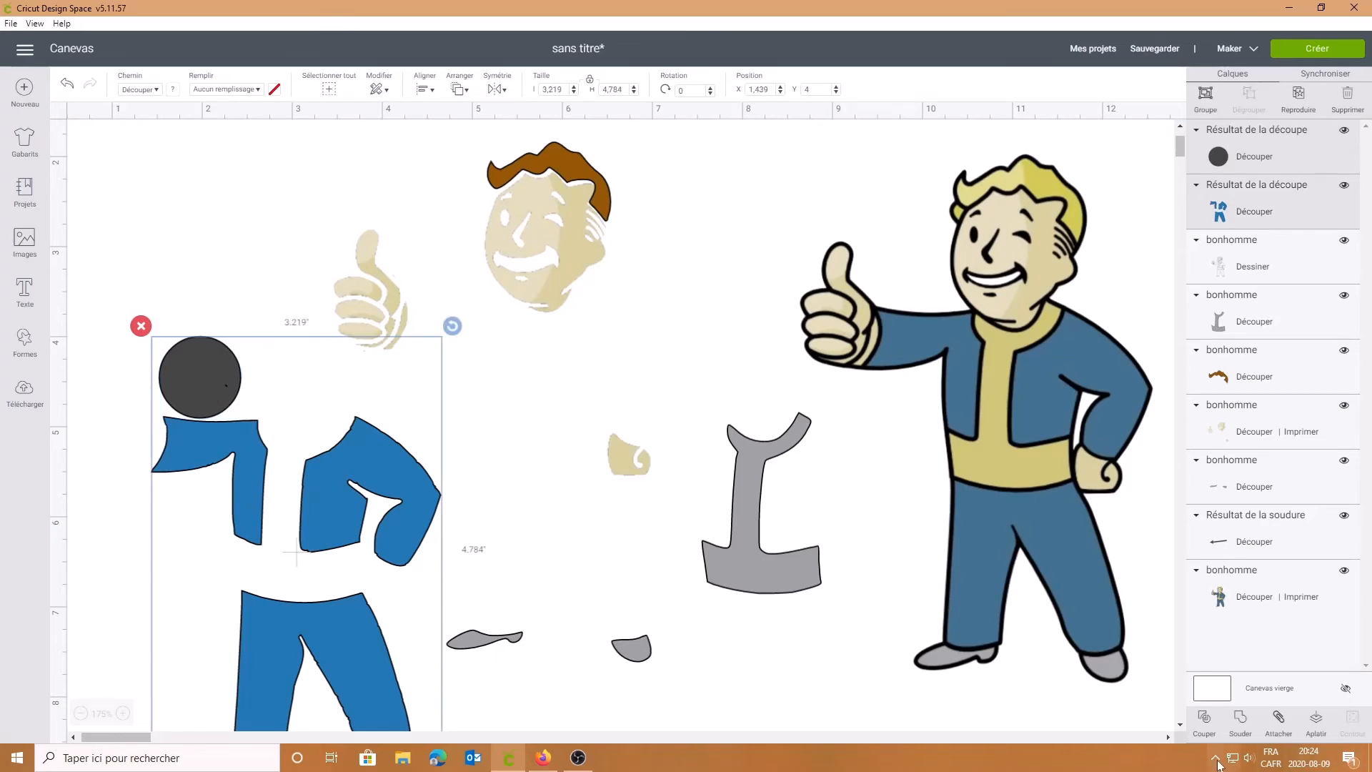
{"action": "left_click", "coordinate": [1204, 720]}
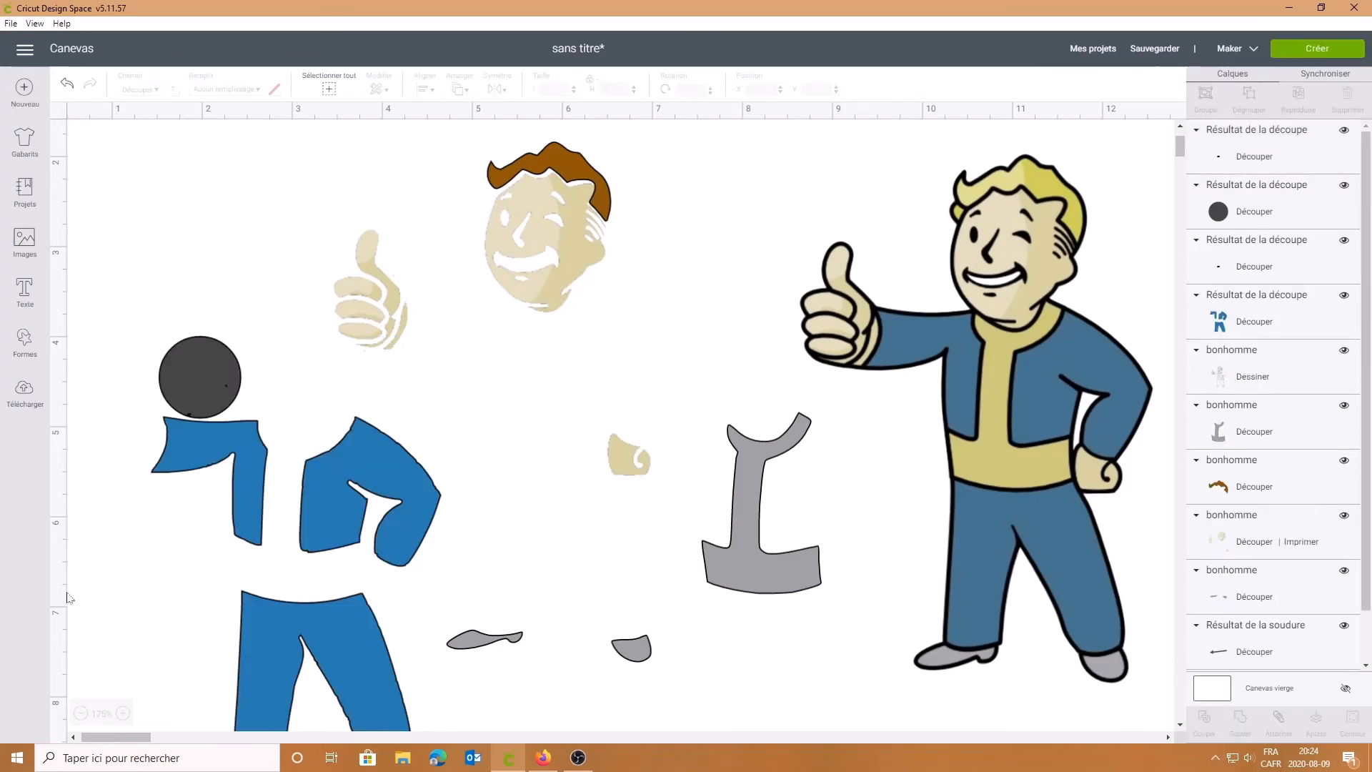
Step: Pull the blue suit away from the slicing circle and delete the circle and the leftover speck pieces
{"action": "left_click_drag", "start_coordinate": [284, 508], "coordinate": [520, 443]}
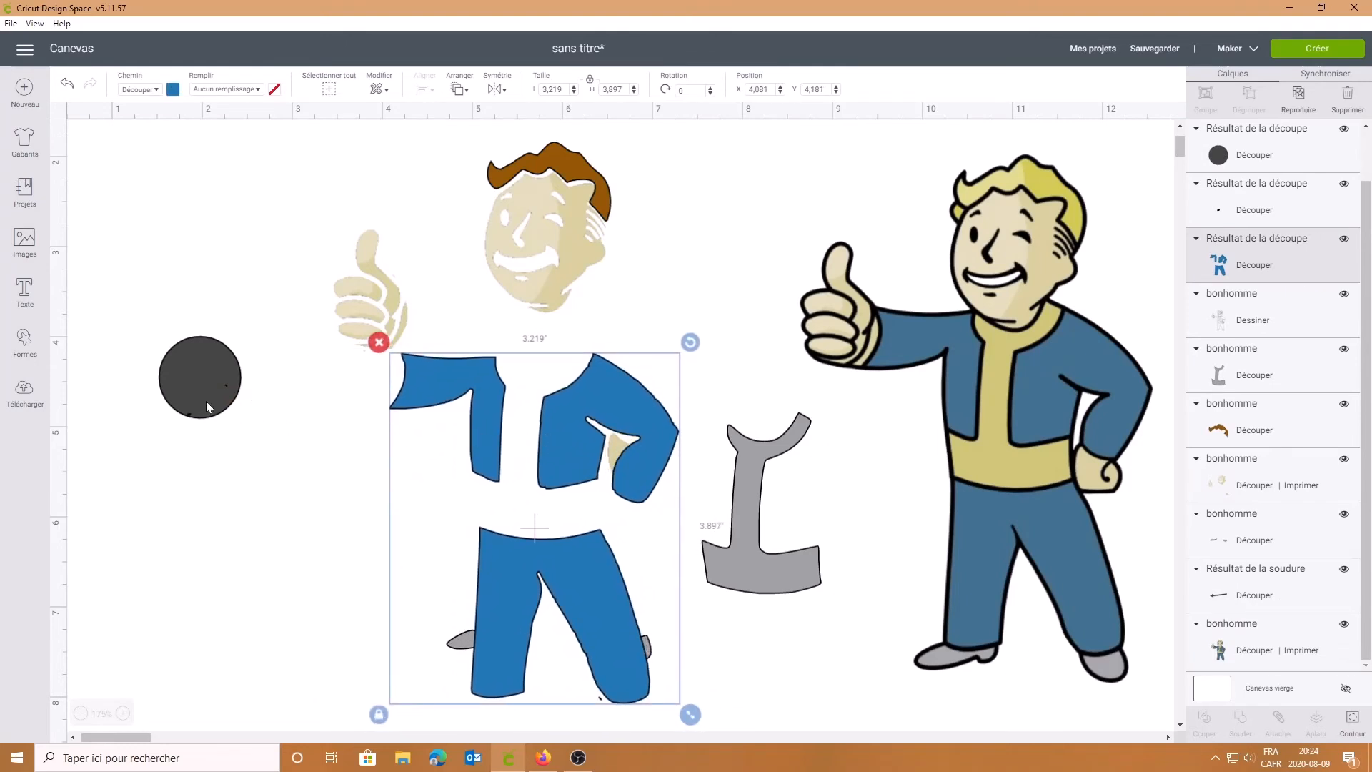
{"action": "left_click_drag", "start_coordinate": [205, 401], "coordinate": [215, 295]}
{"action": "left_click", "coordinate": [190, 414]}
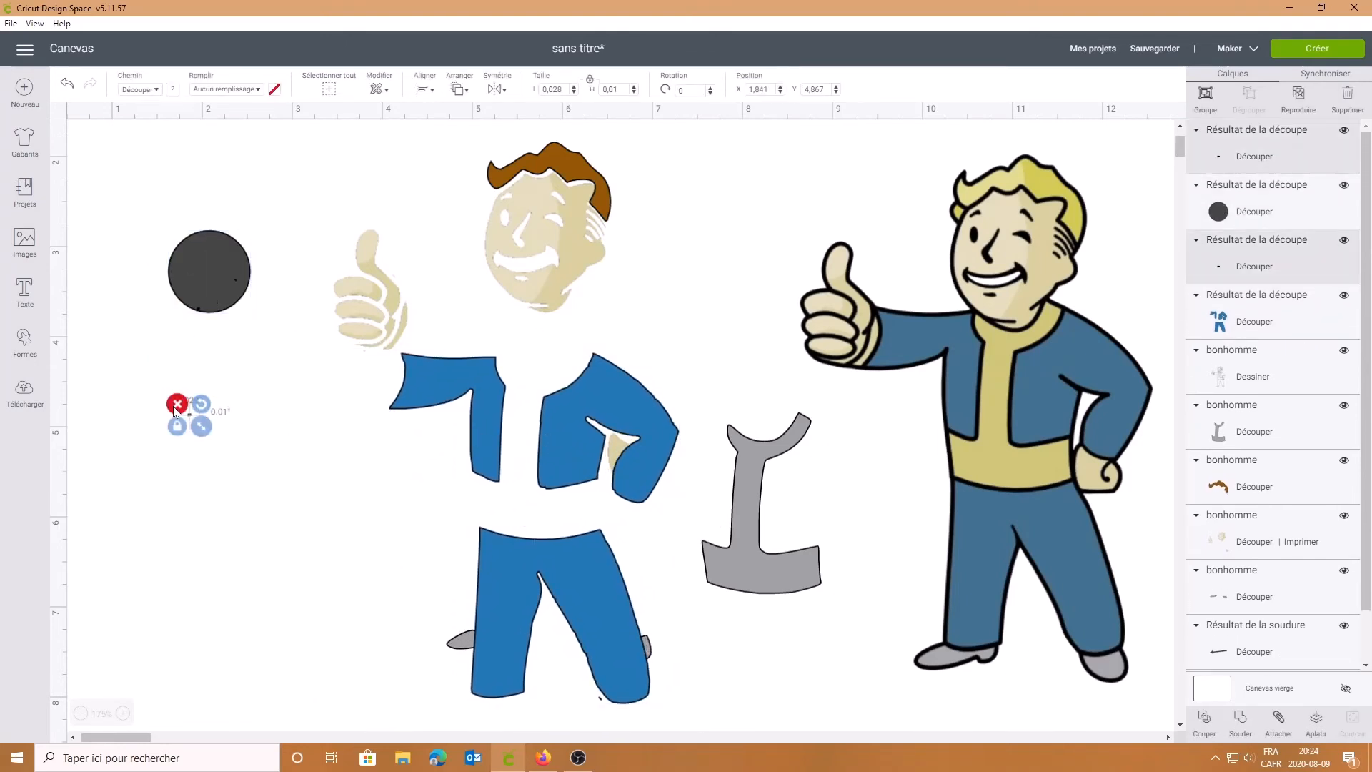
{"action": "key", "text": "Delete"}
{"action": "left_click", "coordinate": [208, 268]}
{"action": "left_click", "coordinate": [158, 220]}
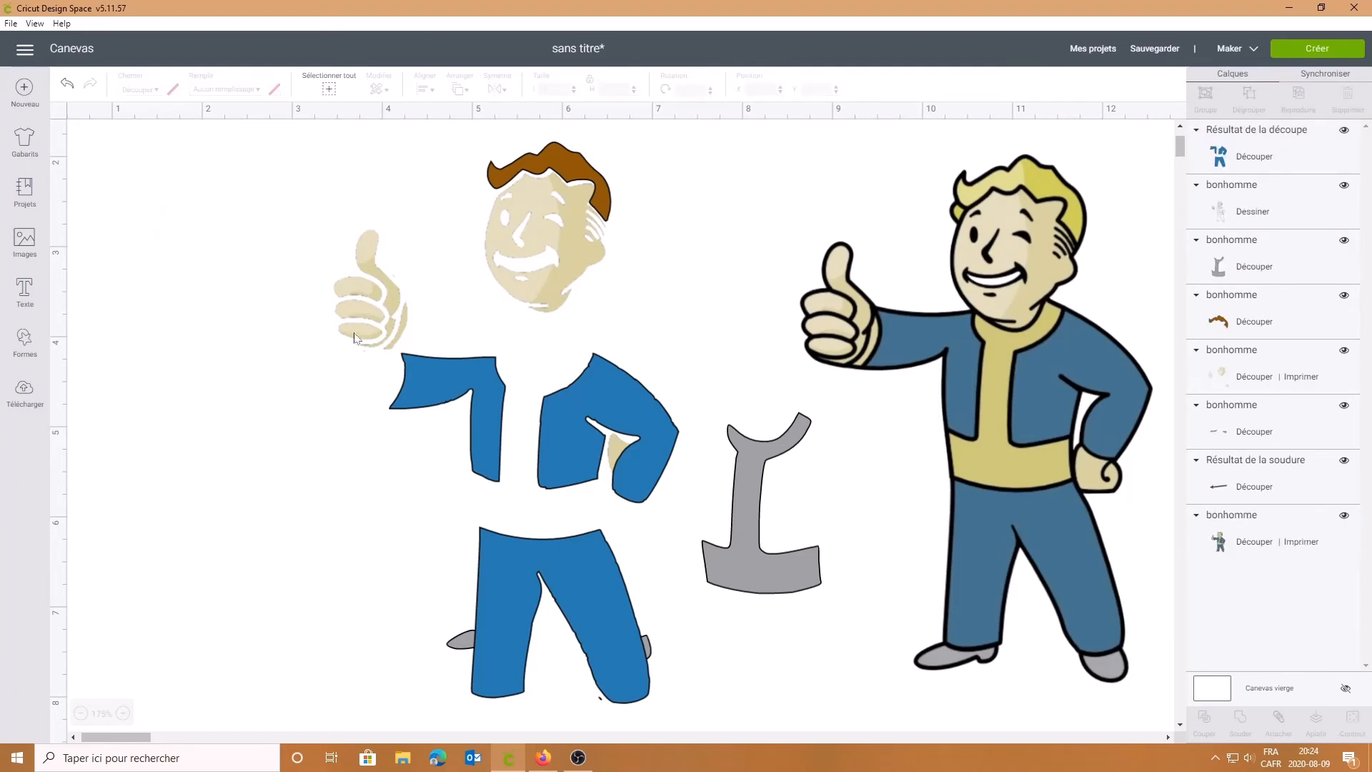
Step: Position the blue suit and the grey vest on the figure between the head and the shoes
{"action": "left_click_drag", "start_coordinate": [475, 396], "coordinate": [500, 313]}
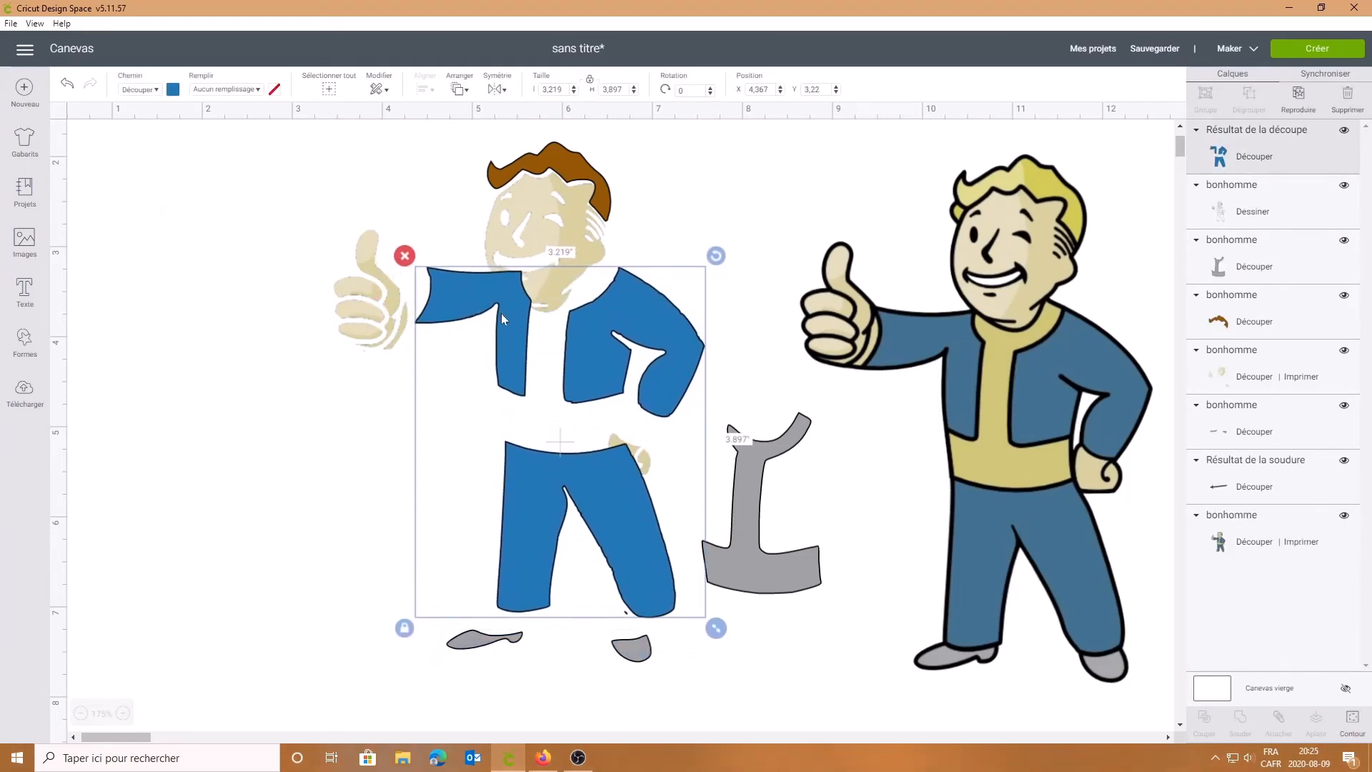
{"action": "left_click_drag", "start_coordinate": [644, 596], "coordinate": [615, 613]}
{"action": "left_click_drag", "start_coordinate": [772, 575], "coordinate": [547, 447]}
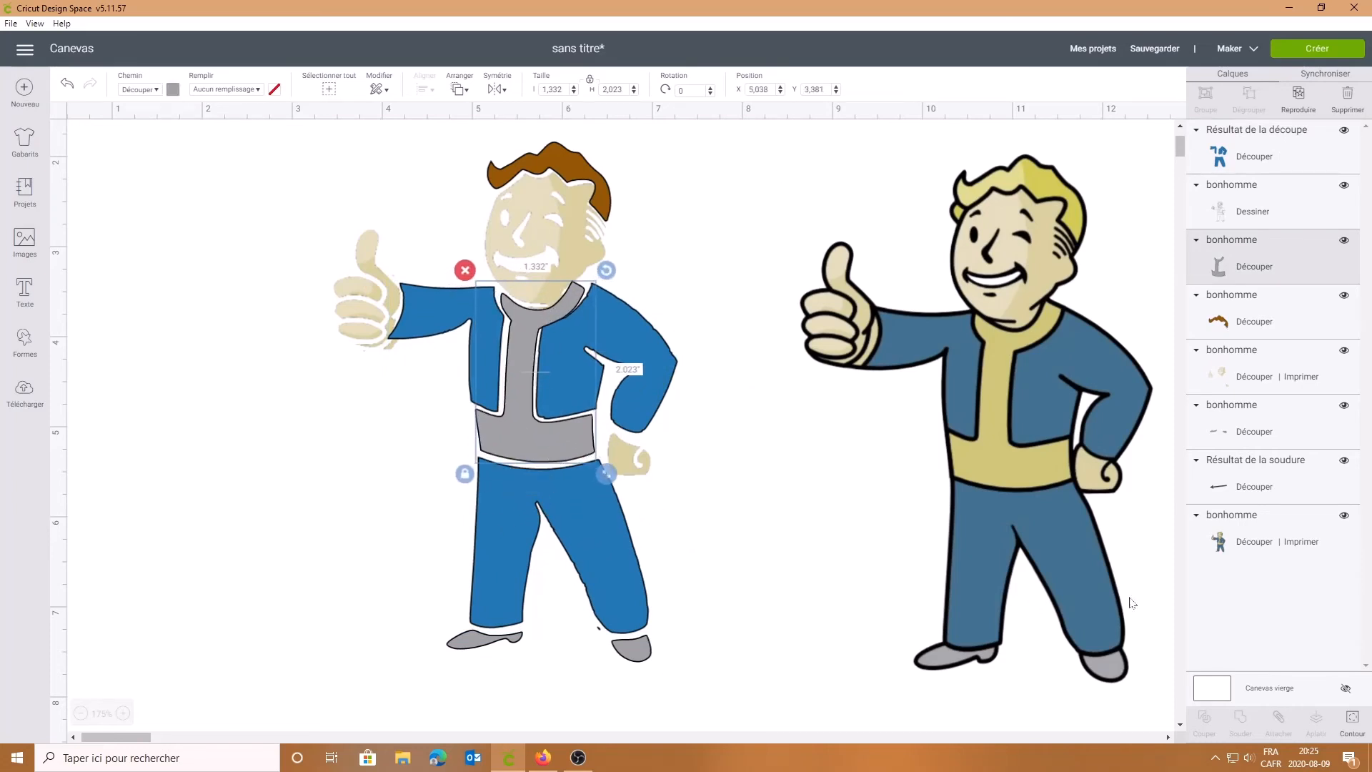
Step: Lay the line drawing over the coloured pieces and move the original bonhomme image farther away
{"action": "left_click", "coordinate": [80, 713]}
{"action": "left_click", "coordinate": [80, 713]}
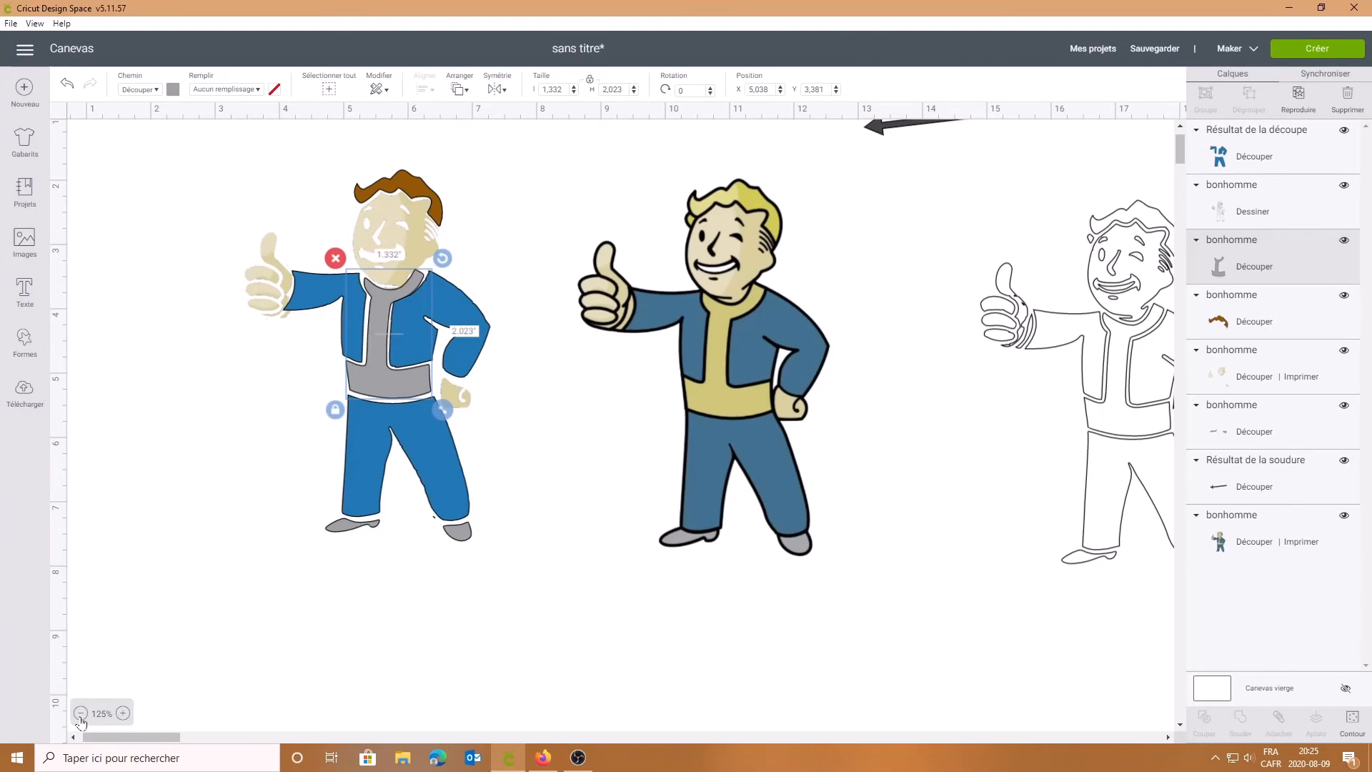
{"action": "left_click", "coordinate": [81, 713]}
{"action": "left_click_drag", "start_coordinate": [927, 322], "coordinate": [335, 287]}
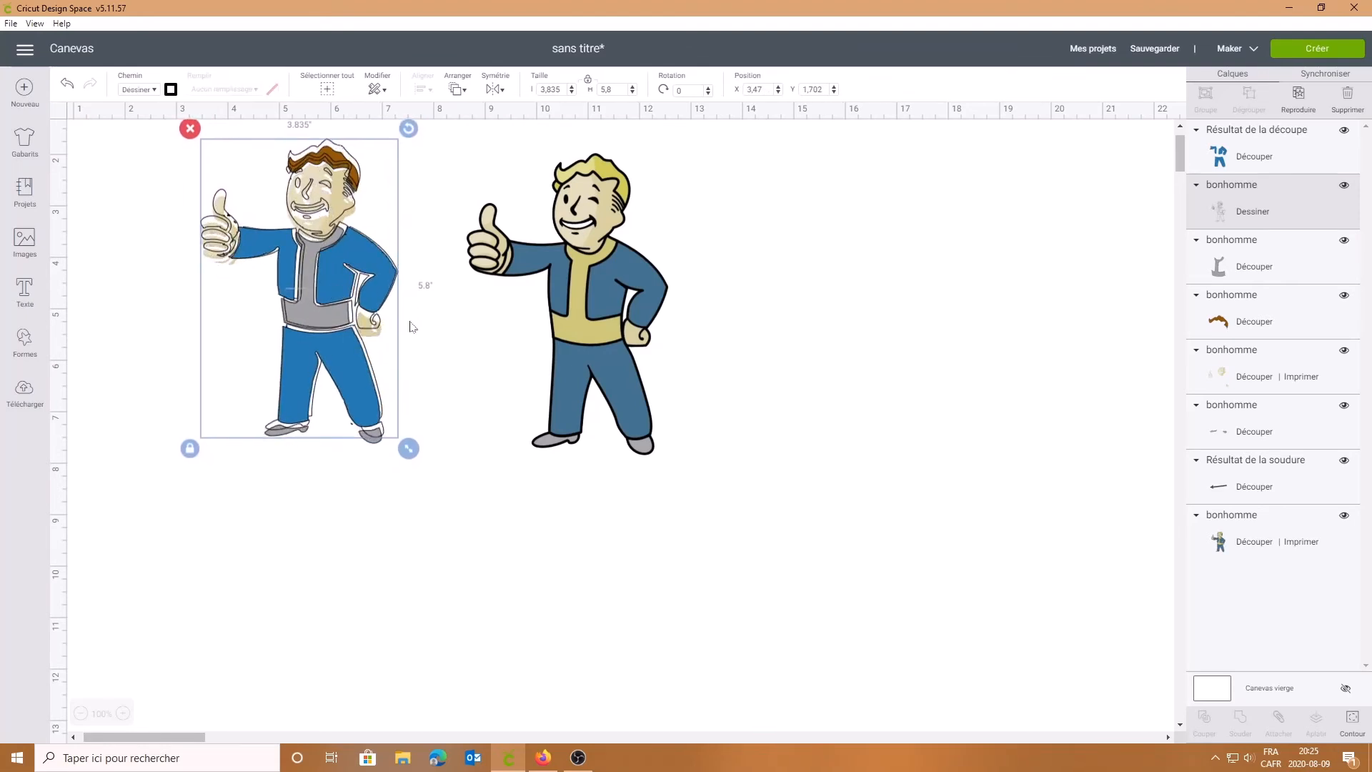
{"action": "left_click_drag", "start_coordinate": [566, 329], "coordinate": [718, 371]}
{"action": "scroll", "coordinate": [622, 511], "scroll_direction": "up", "scroll_amount": 1}
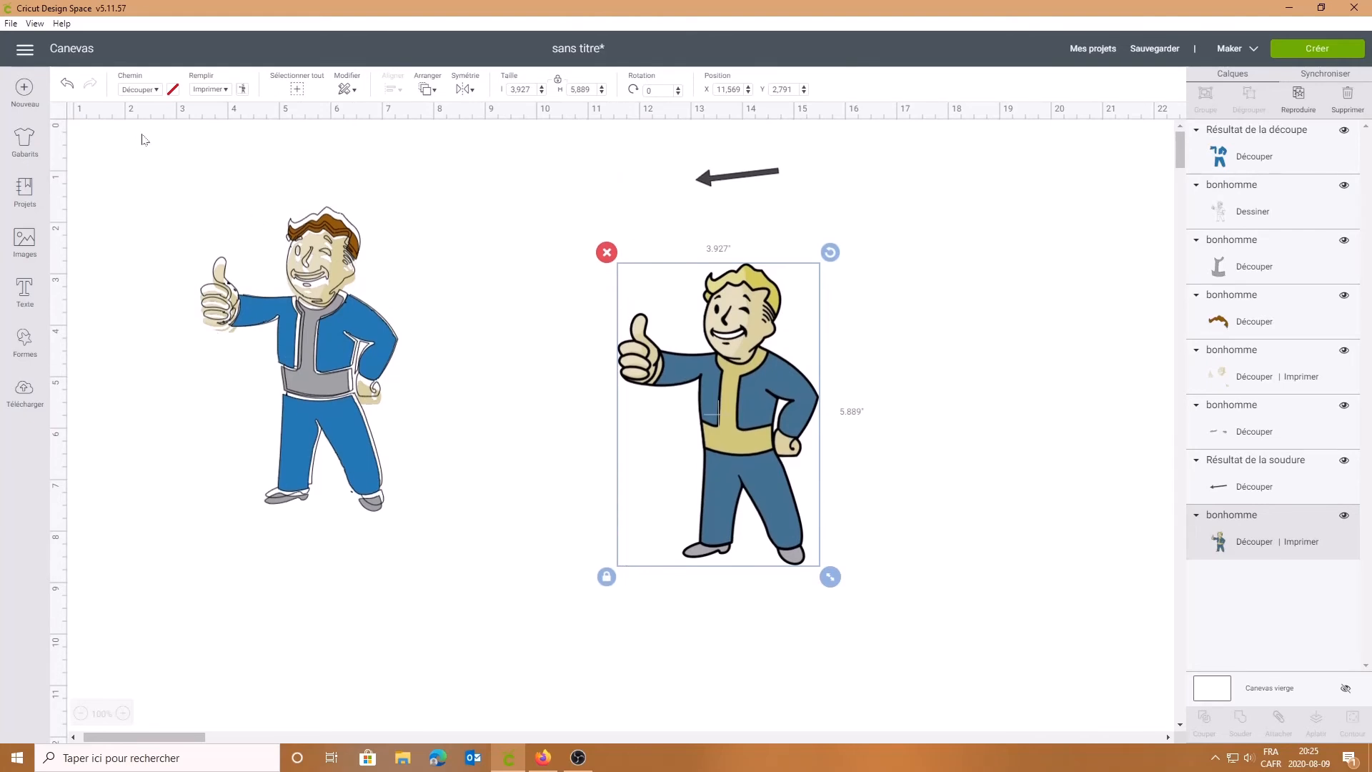
Step: Try to align the coloured pieces and the line drawing on a common centre
{"action": "left_click_drag", "start_coordinate": [132, 139], "coordinate": [493, 529]}
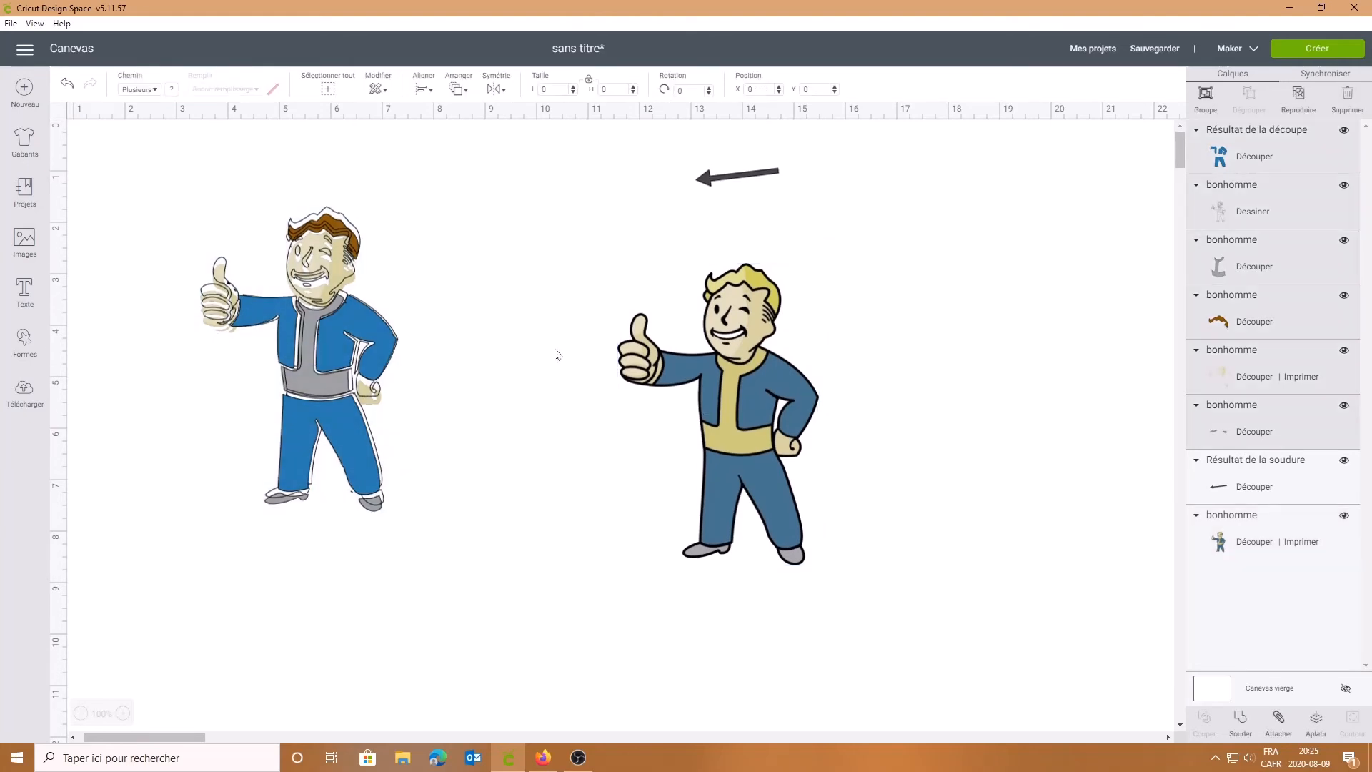
{"action": "left_click", "coordinate": [424, 89]}
{"action": "left_click", "coordinate": [448, 252]}
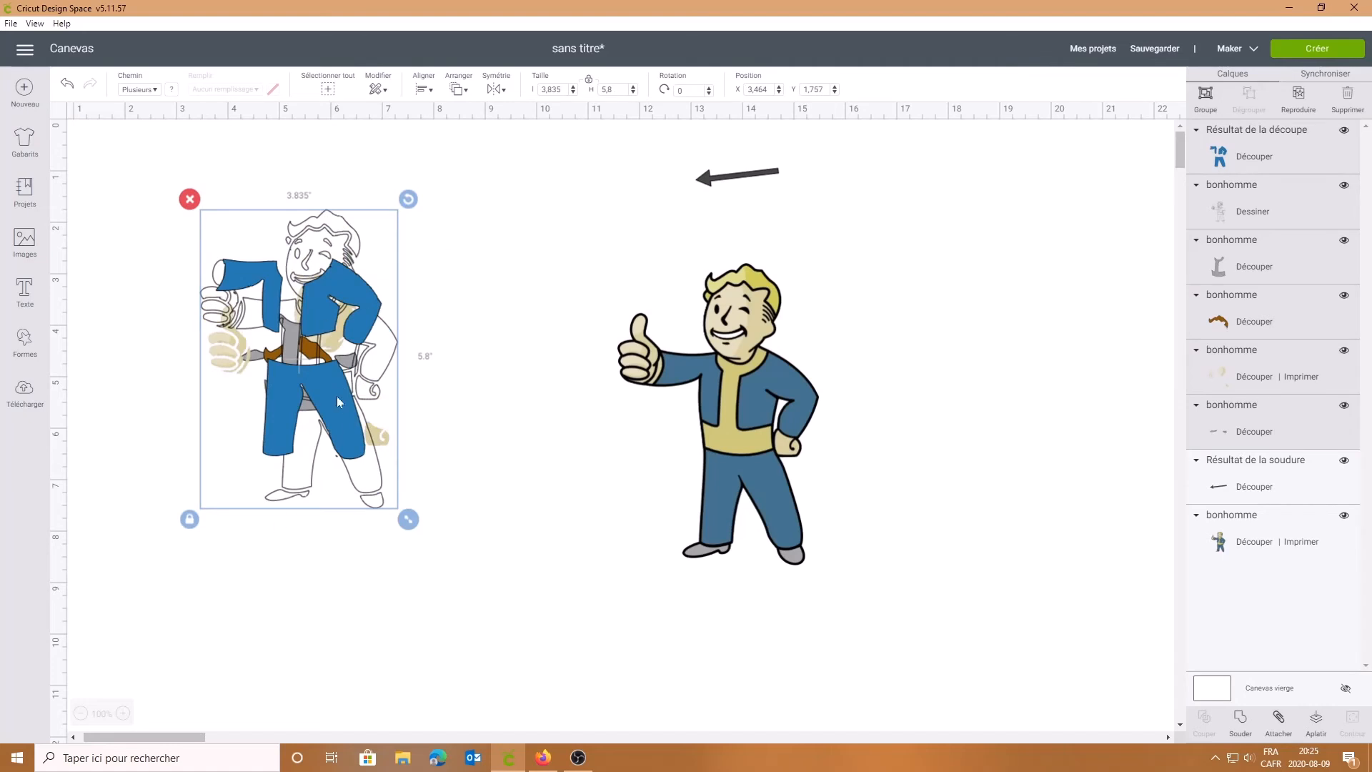
Step: Spread the overlapping pieces apart and fit the grey vest and brown hair onto the line drawing
{"action": "left_click_drag", "start_coordinate": [333, 403], "coordinate": [371, 486]}
{"action": "left_click", "coordinate": [491, 410]}
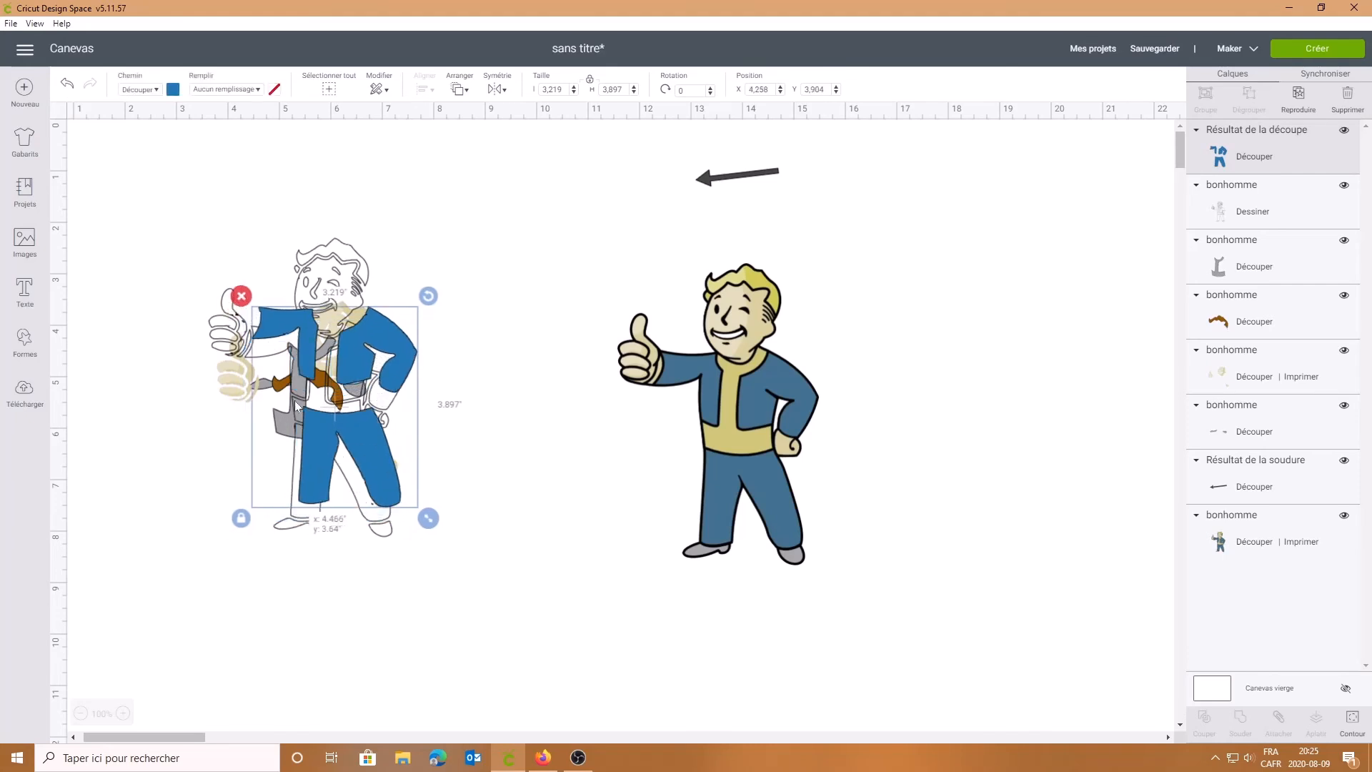
{"action": "left_click_drag", "start_coordinate": [280, 424], "coordinate": [603, 383]}
{"action": "mouse_move", "coordinate": [289, 386]}
{"action": "left_mouse_down"}
{"action": "mouse_move", "coordinate": [337, 288]}
{"action": "mouse_move", "coordinate": [472, 484]}
{"action": "left_mouse_up"}
{"action": "left_click_drag", "start_coordinate": [336, 431], "coordinate": [524, 502]}
{"action": "left_click_drag", "start_coordinate": [326, 389], "coordinate": [537, 359]}
{"action": "left_click_drag", "start_coordinate": [347, 349], "coordinate": [376, 243]}
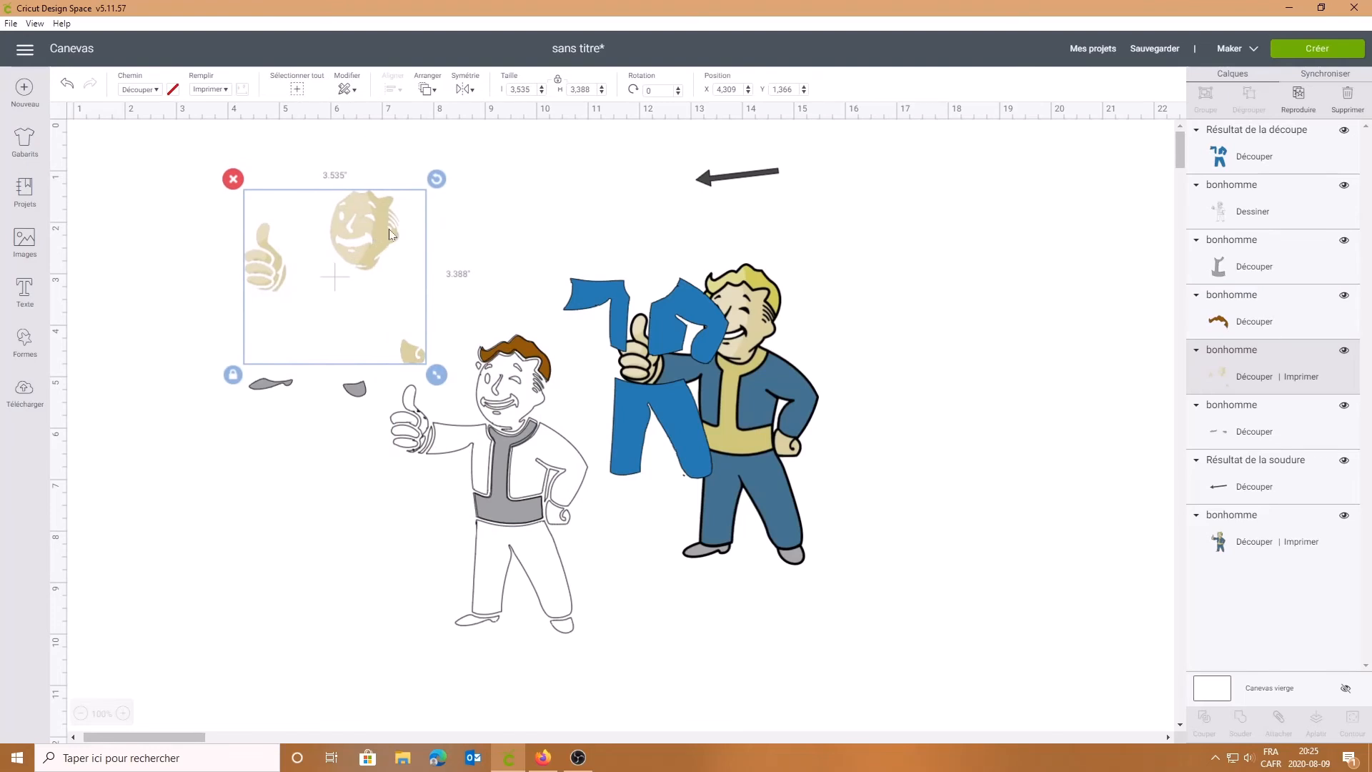
Step: Set the skin pieces' fill to Aucun remplissage and colour them light orange
{"action": "left_click", "coordinate": [226, 89]}
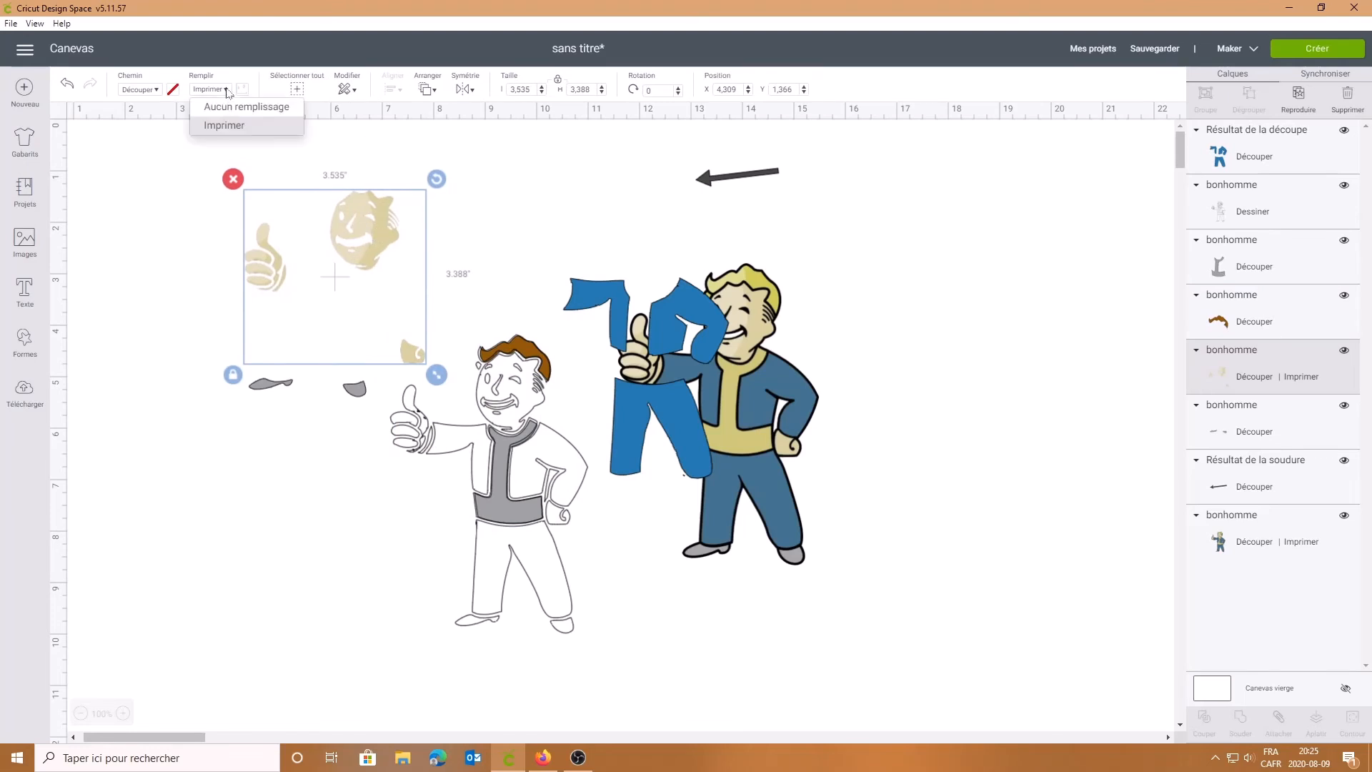
{"action": "left_click", "coordinate": [224, 108]}
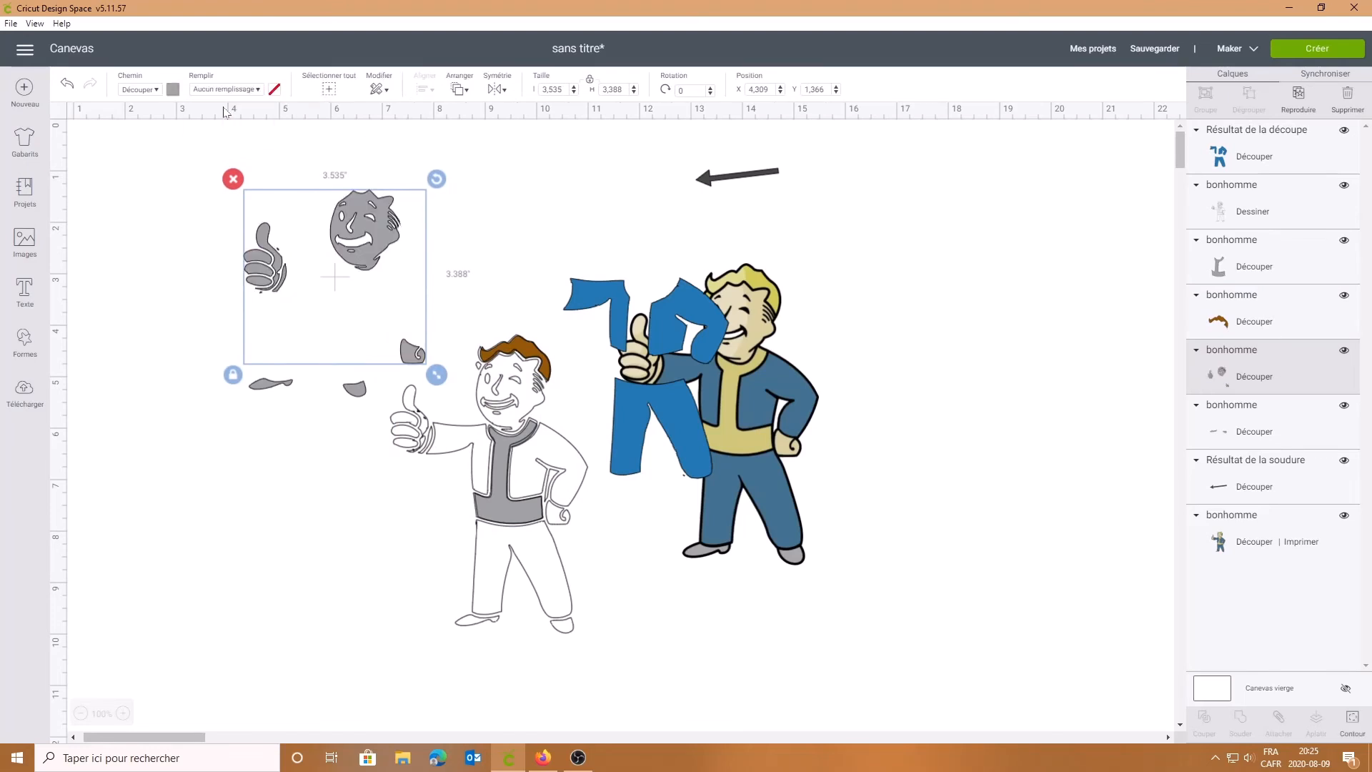
{"action": "left_click", "coordinate": [156, 91]}
{"action": "left_click", "coordinate": [175, 92]}
{"action": "left_click", "coordinate": [174, 90]}
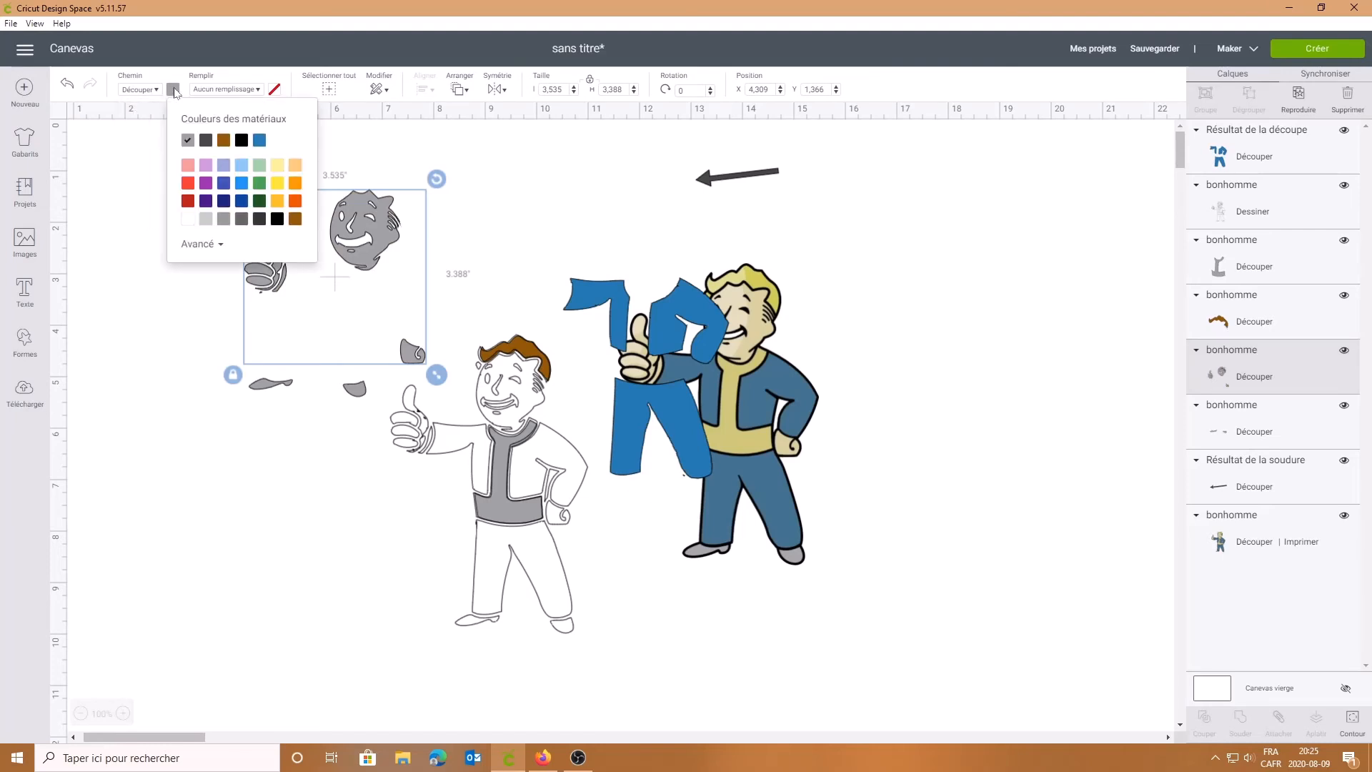
{"action": "left_click", "coordinate": [293, 170]}
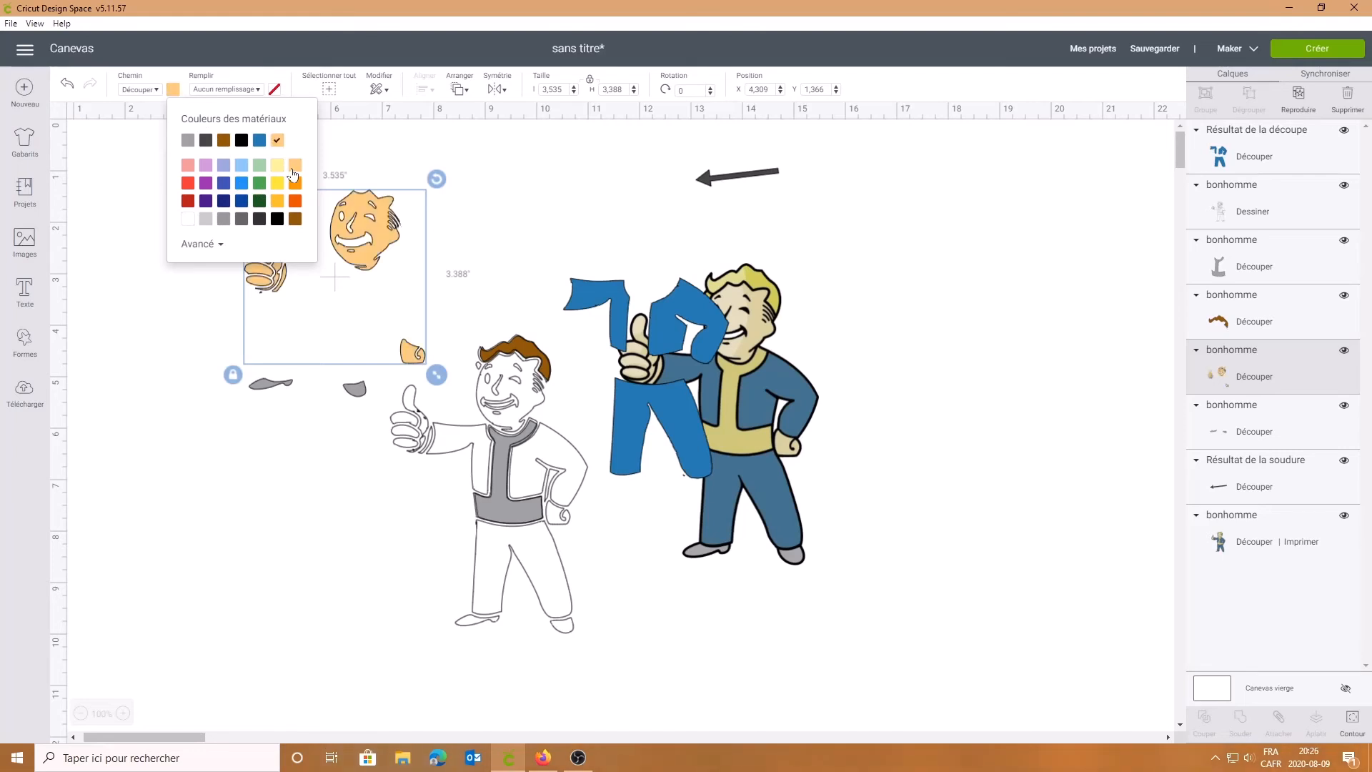
Step: Refine the skin pieces' colour to a paler beige tone with the Avancé colour settings
{"action": "left_click", "coordinate": [197, 245]}
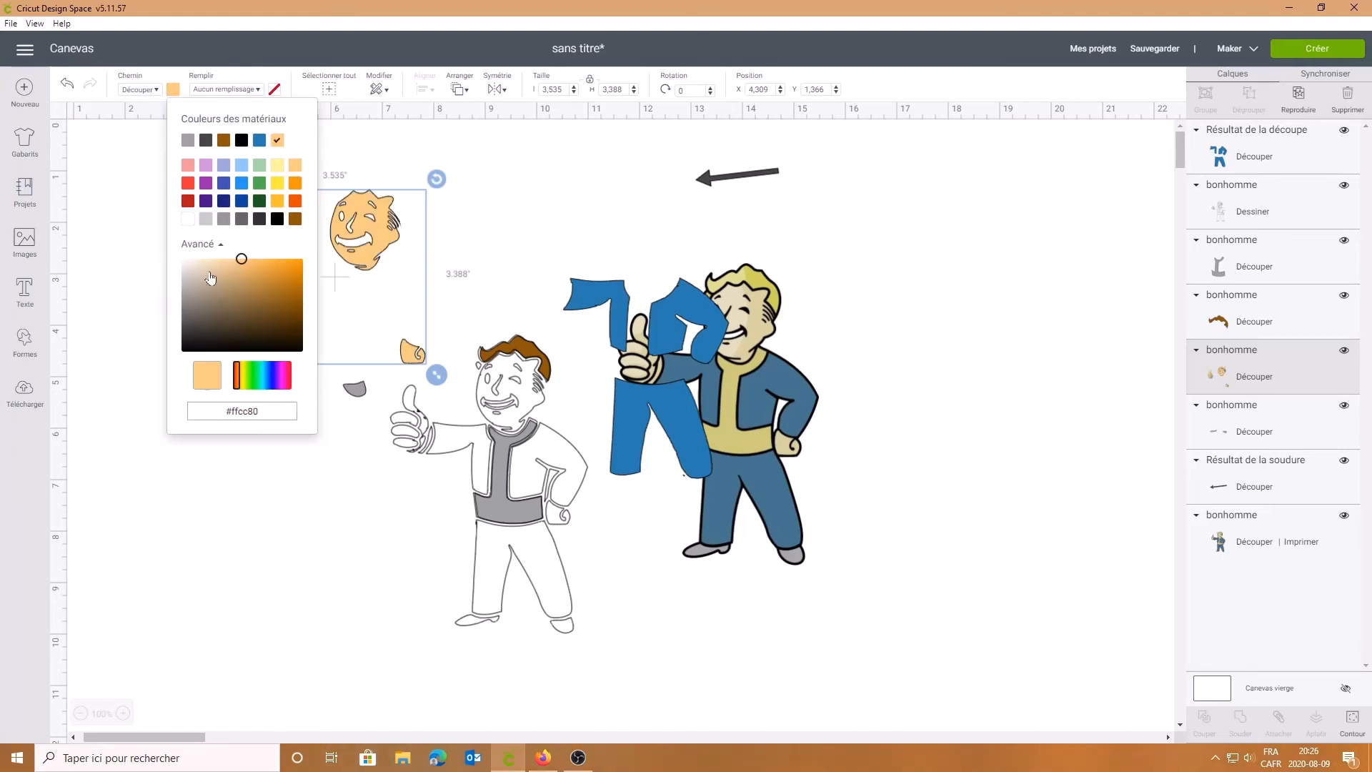
{"action": "left_click", "coordinate": [220, 263]}
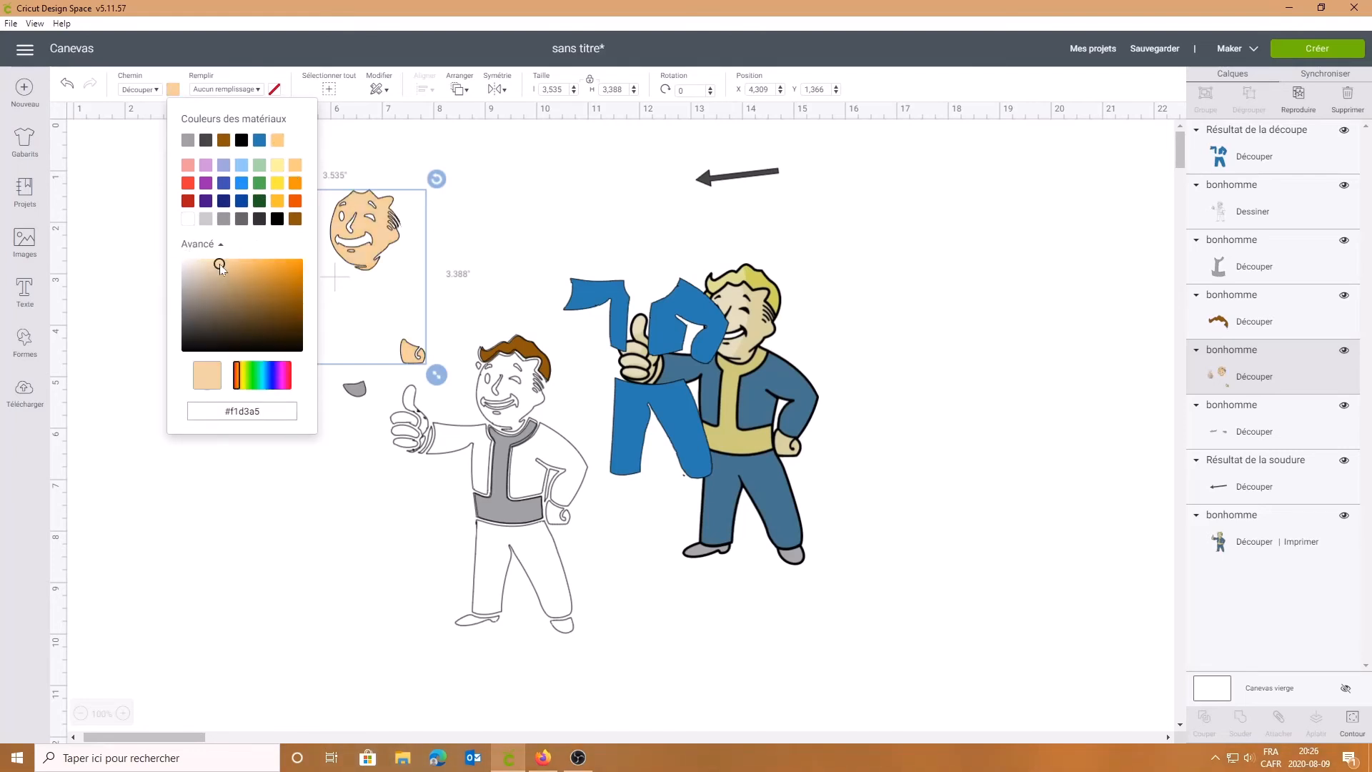
{"action": "left_click_drag", "start_coordinate": [220, 264], "coordinate": [208, 264]}
{"action": "left_click", "coordinate": [404, 137]}
Step: Fit the skin pieces, the grey shoes and the blue suit onto the line drawing
{"action": "left_click_drag", "start_coordinate": [373, 238], "coordinate": [520, 406]}
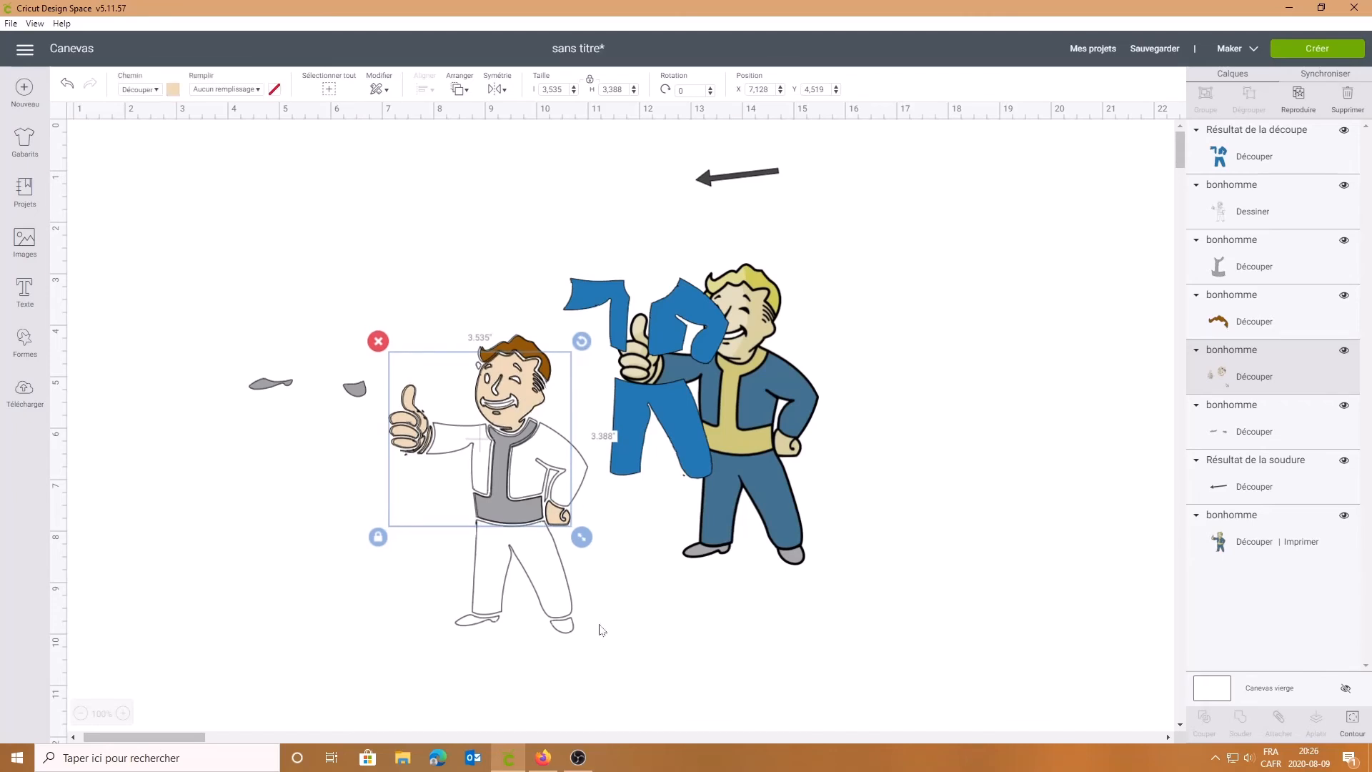
{"action": "left_click_drag", "start_coordinate": [345, 393], "coordinate": [586, 632]}
{"action": "left_click_drag", "start_coordinate": [646, 445], "coordinate": [503, 582]}
{"action": "left_click", "coordinate": [629, 518]}
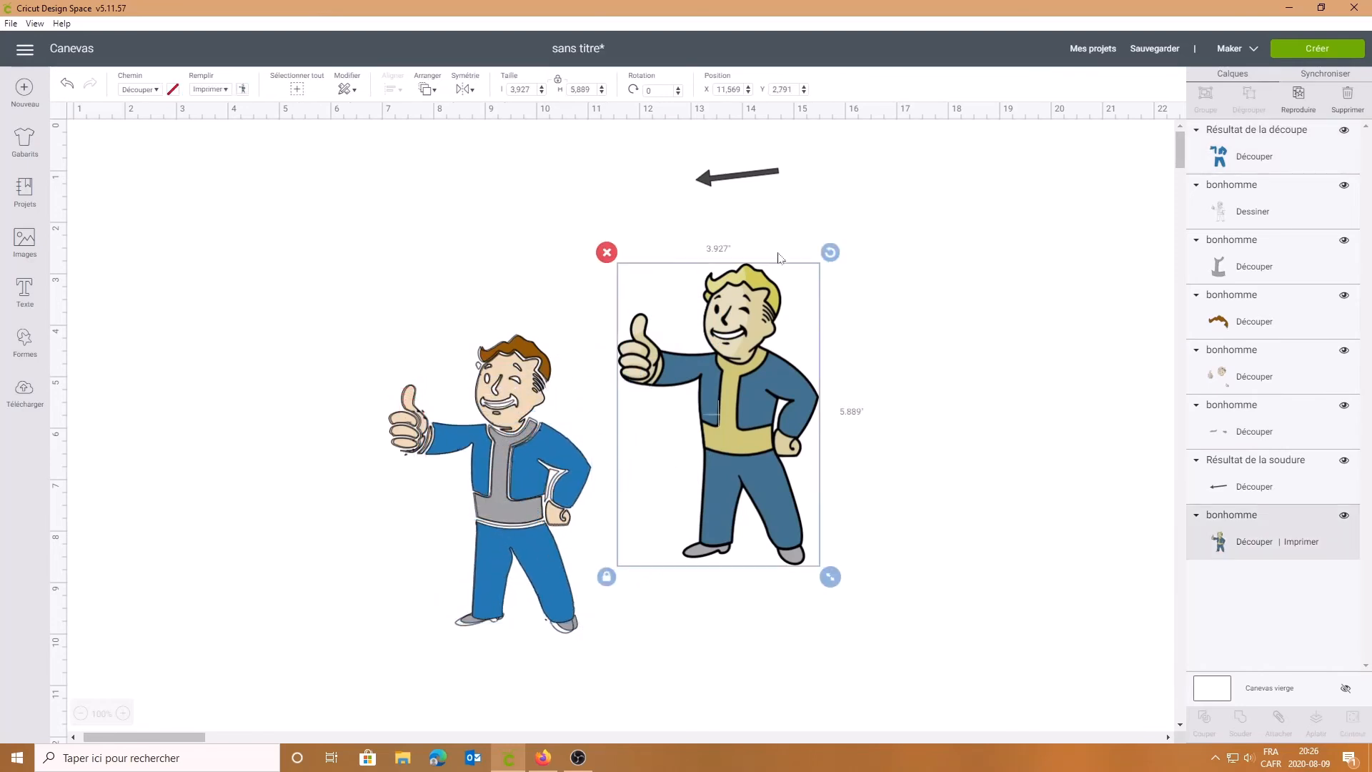
Step: Move the assembled figure up beside the original bonhomme and nudge the blue suit into line with the drawing
{"action": "left_click_drag", "start_coordinate": [432, 297], "coordinate": [525, 434]}
{"action": "left_click_drag", "start_coordinate": [568, 624], "coordinate": [560, 567]}
{"action": "left_click", "coordinate": [616, 554]}
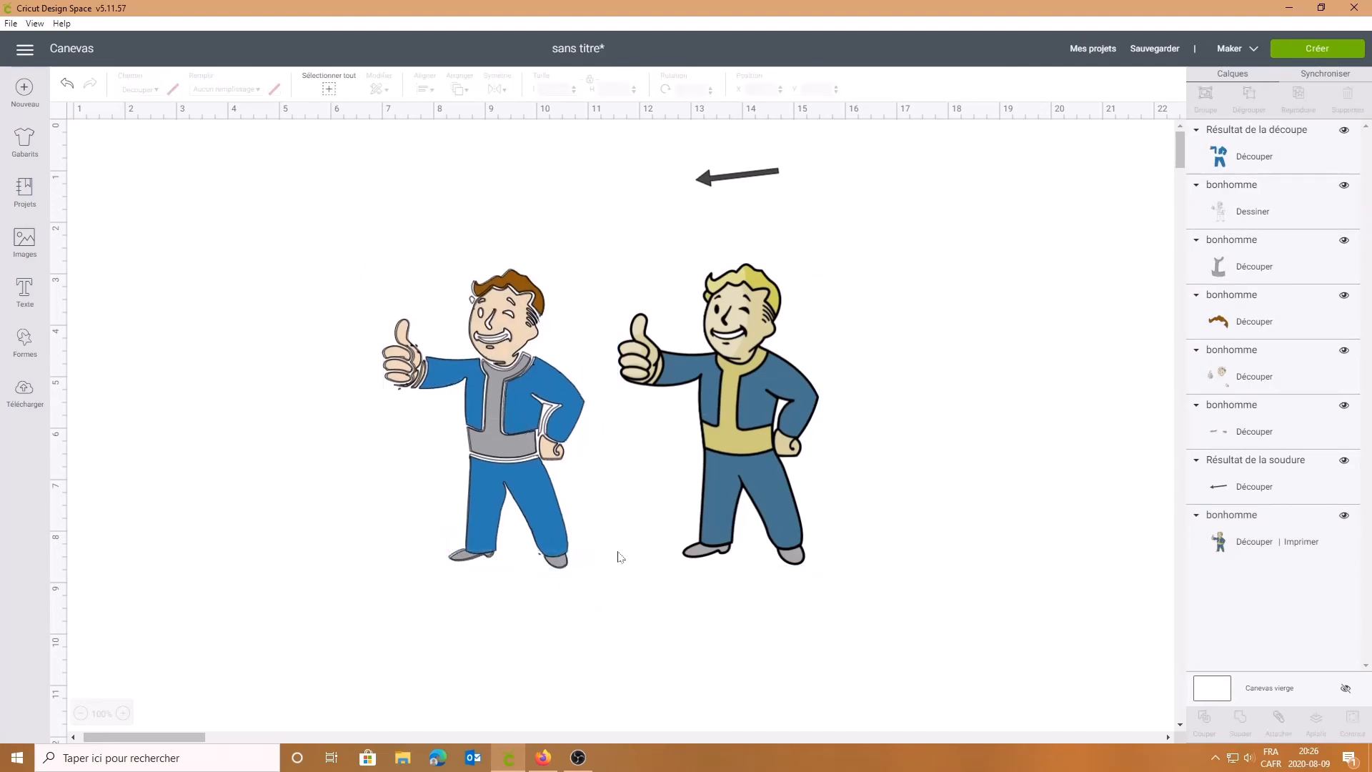
{"action": "left_click", "coordinate": [579, 428]}
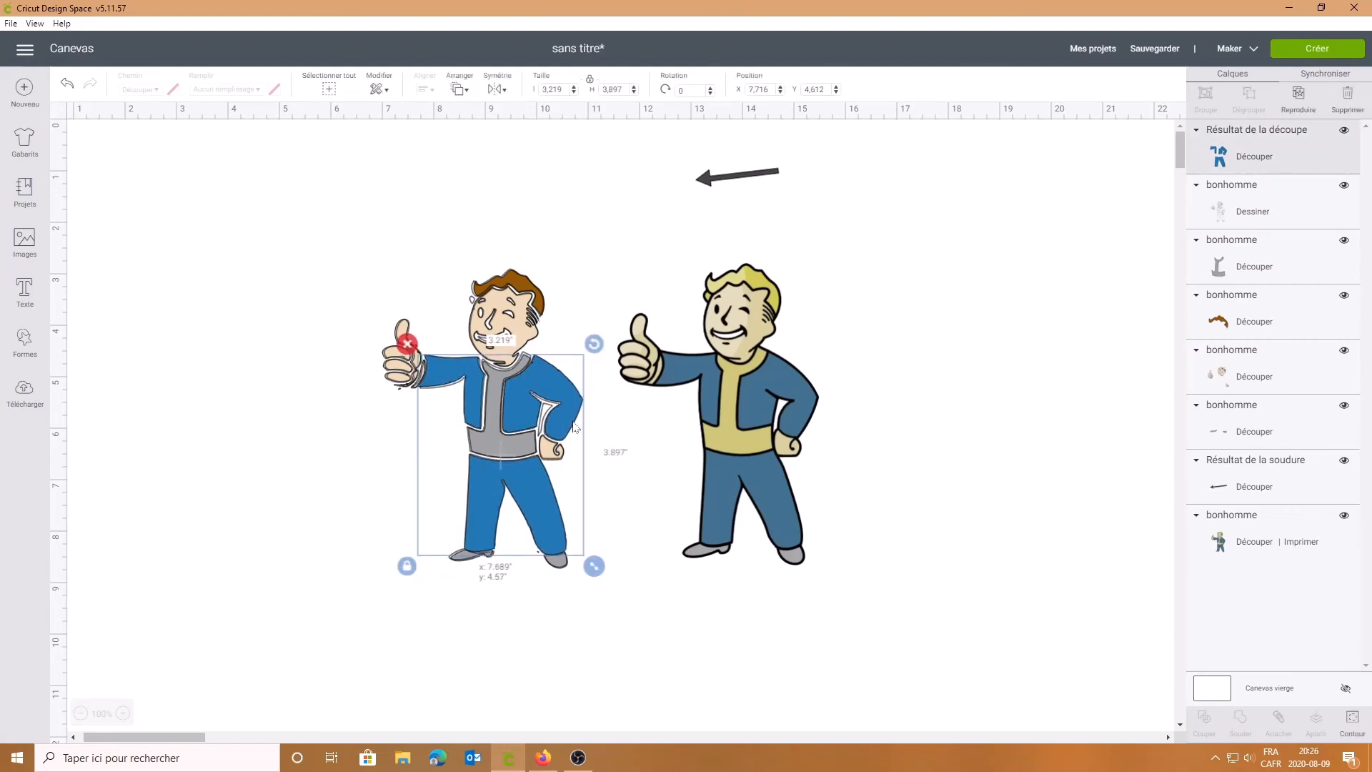
{"action": "left_click", "coordinate": [1014, 379]}
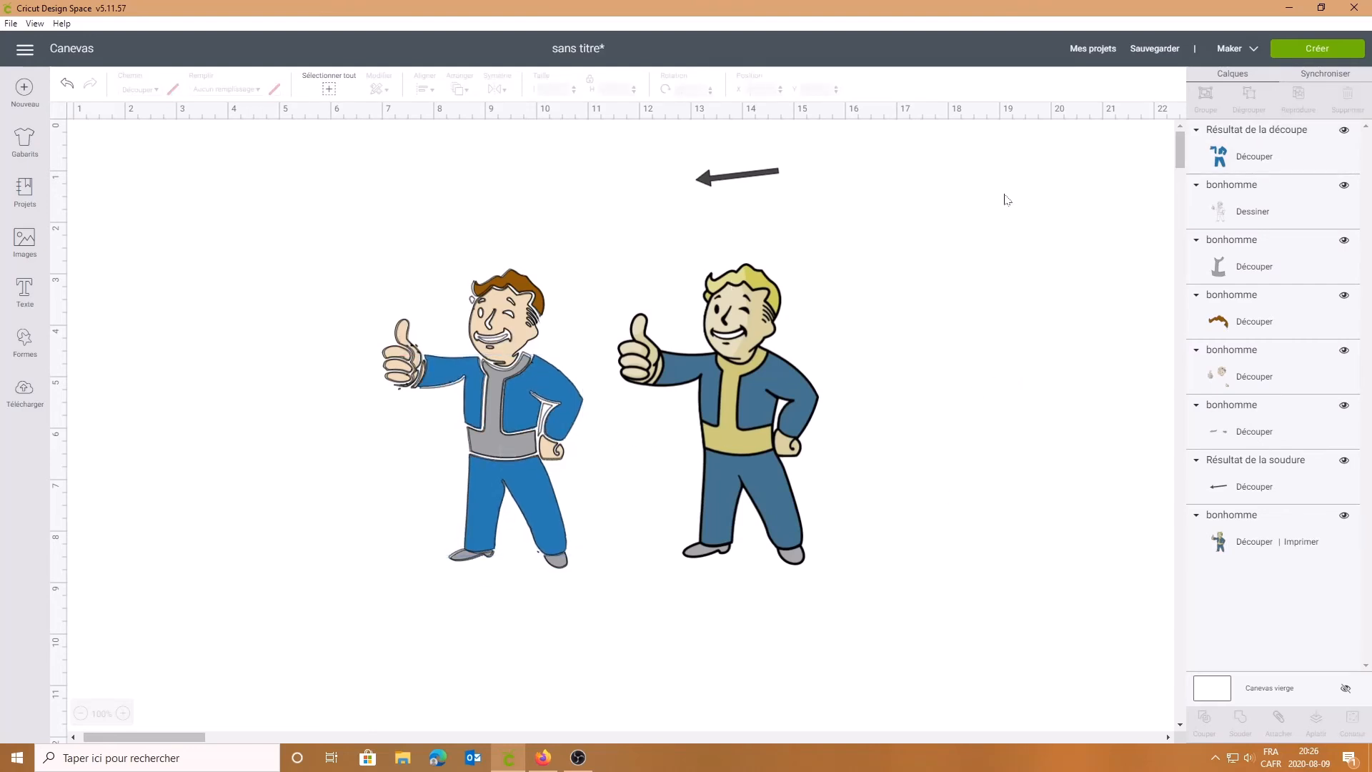
Step: Move the line drawing off the figure and examine its mouth contours in Masquer contour
{"action": "left_click_drag", "start_coordinate": [516, 333], "coordinate": [424, 276]}
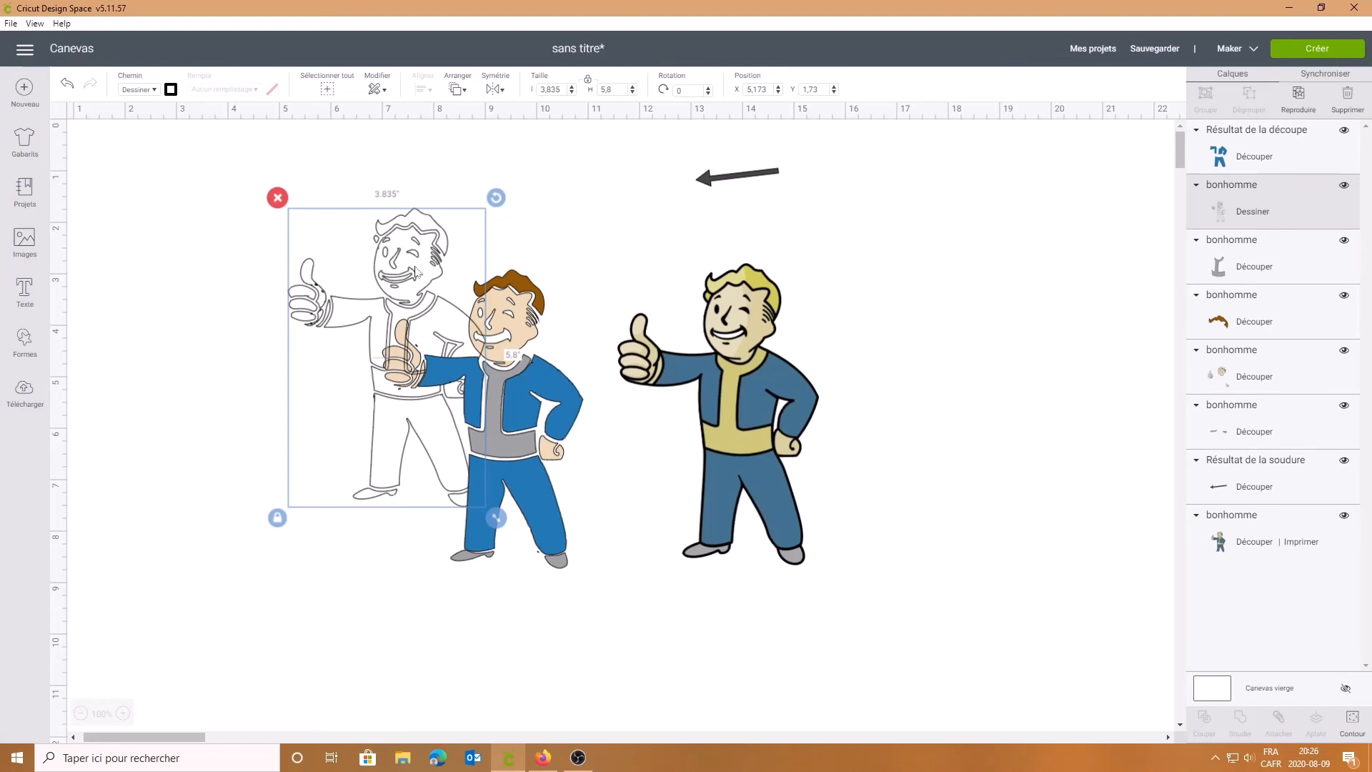
{"action": "left_click", "coordinate": [1351, 723]}
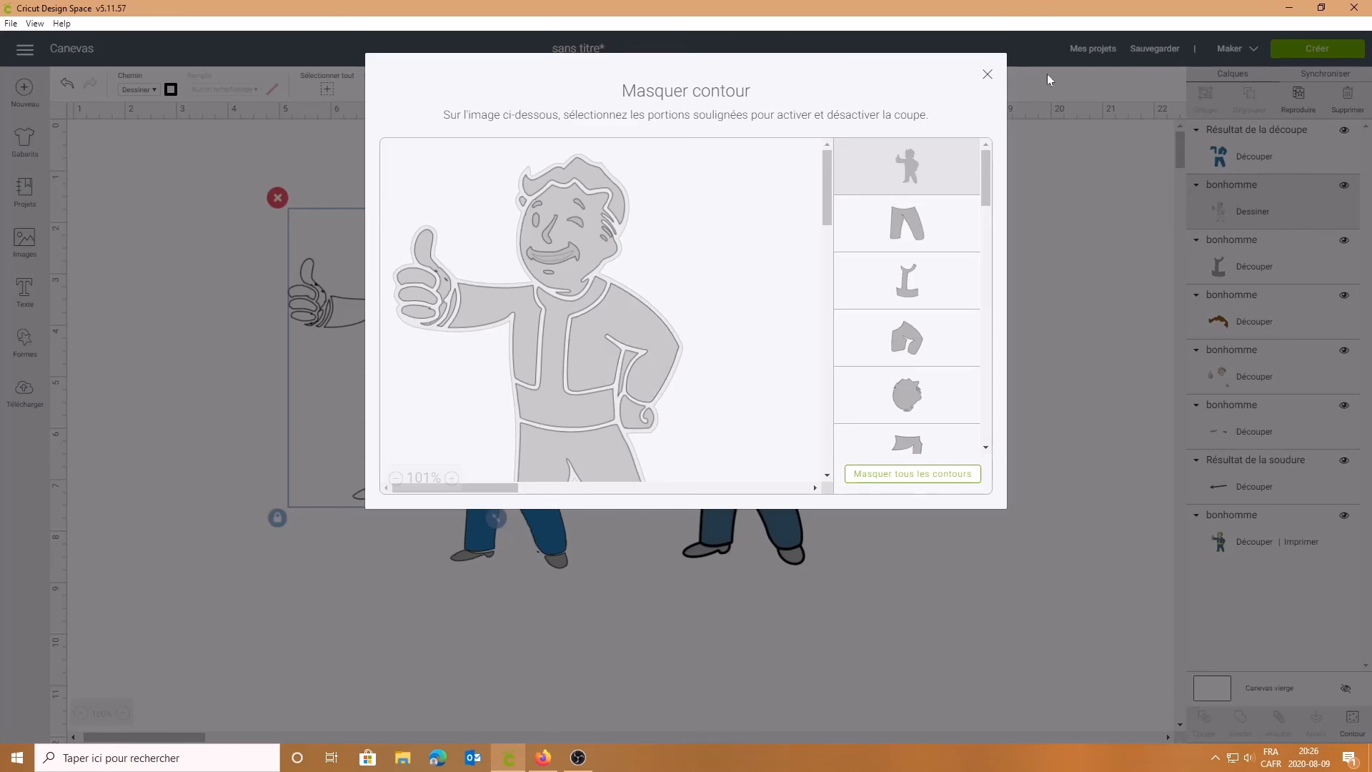
{"action": "left_click", "coordinate": [986, 75]}
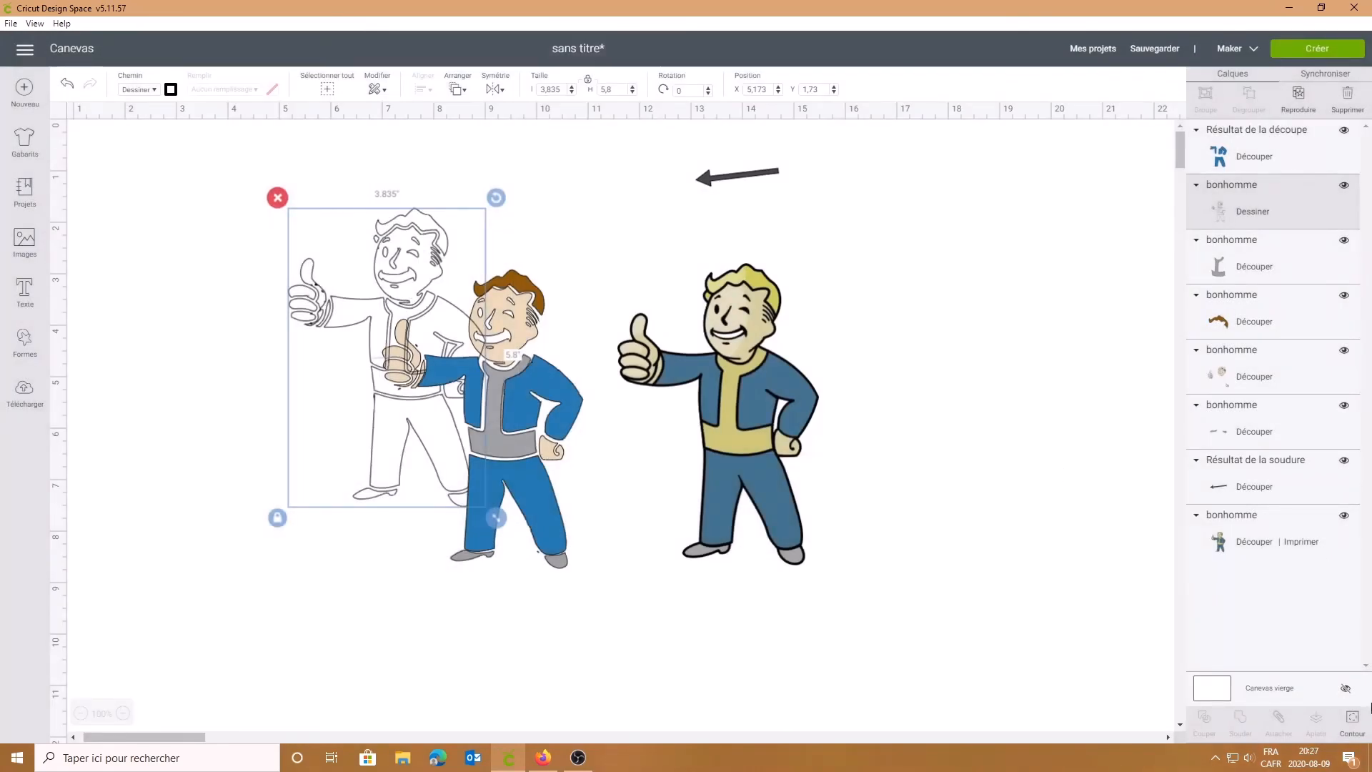
{"action": "left_click", "coordinate": [1354, 726]}
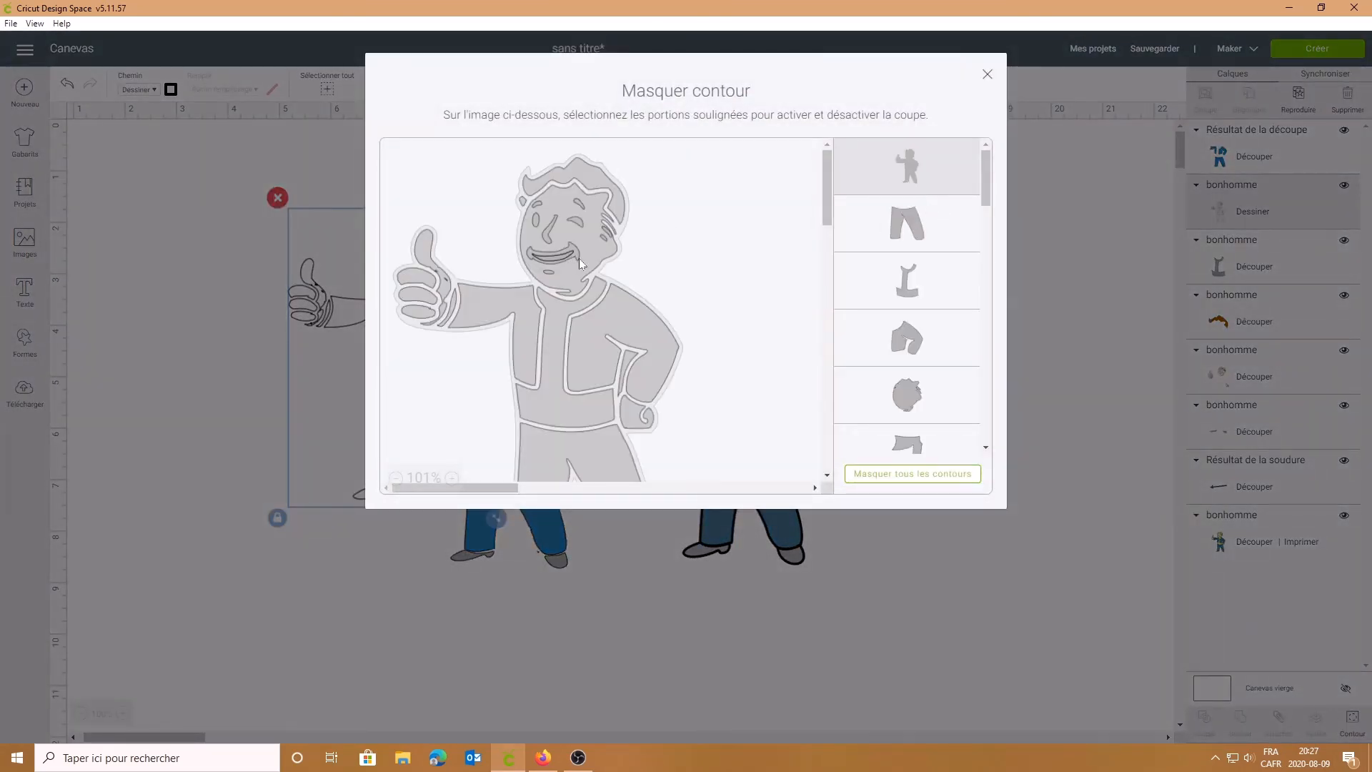
{"action": "left_click", "coordinate": [988, 74]}
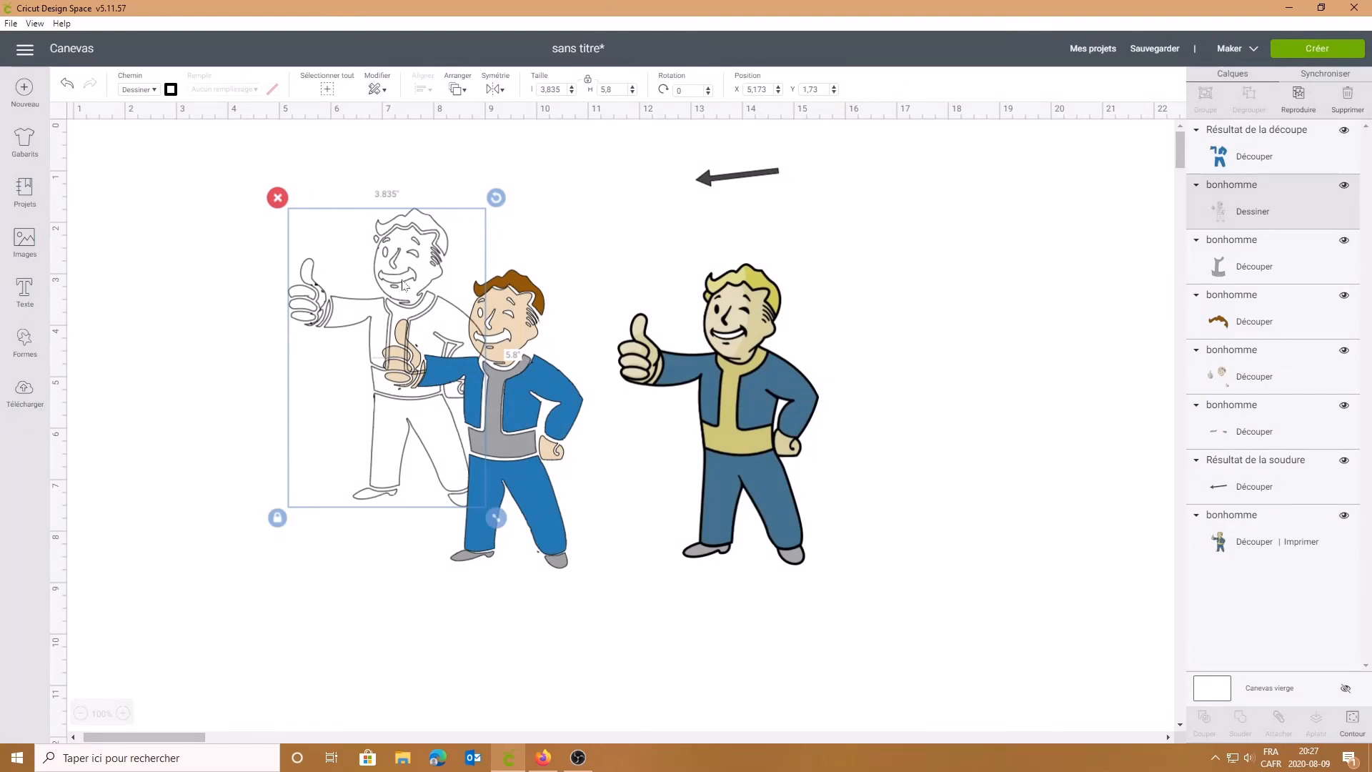
Step: Toggle the contour at the corner of the mouth in Masquer contour and lay the line drawing back over the figure
{"action": "left_click", "coordinate": [1351, 722]}
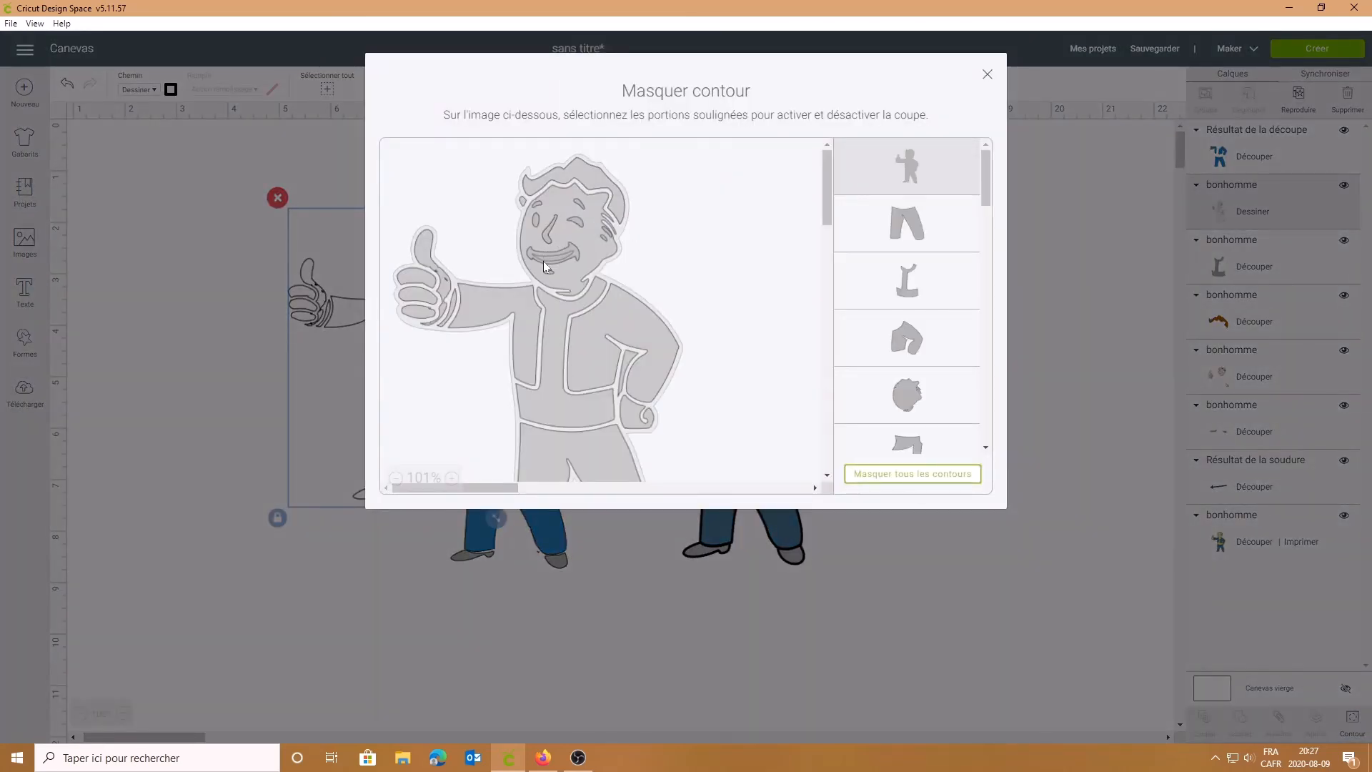
{"action": "left_click", "coordinate": [580, 263]}
{"action": "left_click", "coordinate": [984, 76]}
{"action": "left_click_drag", "start_coordinate": [397, 290], "coordinate": [493, 348]}
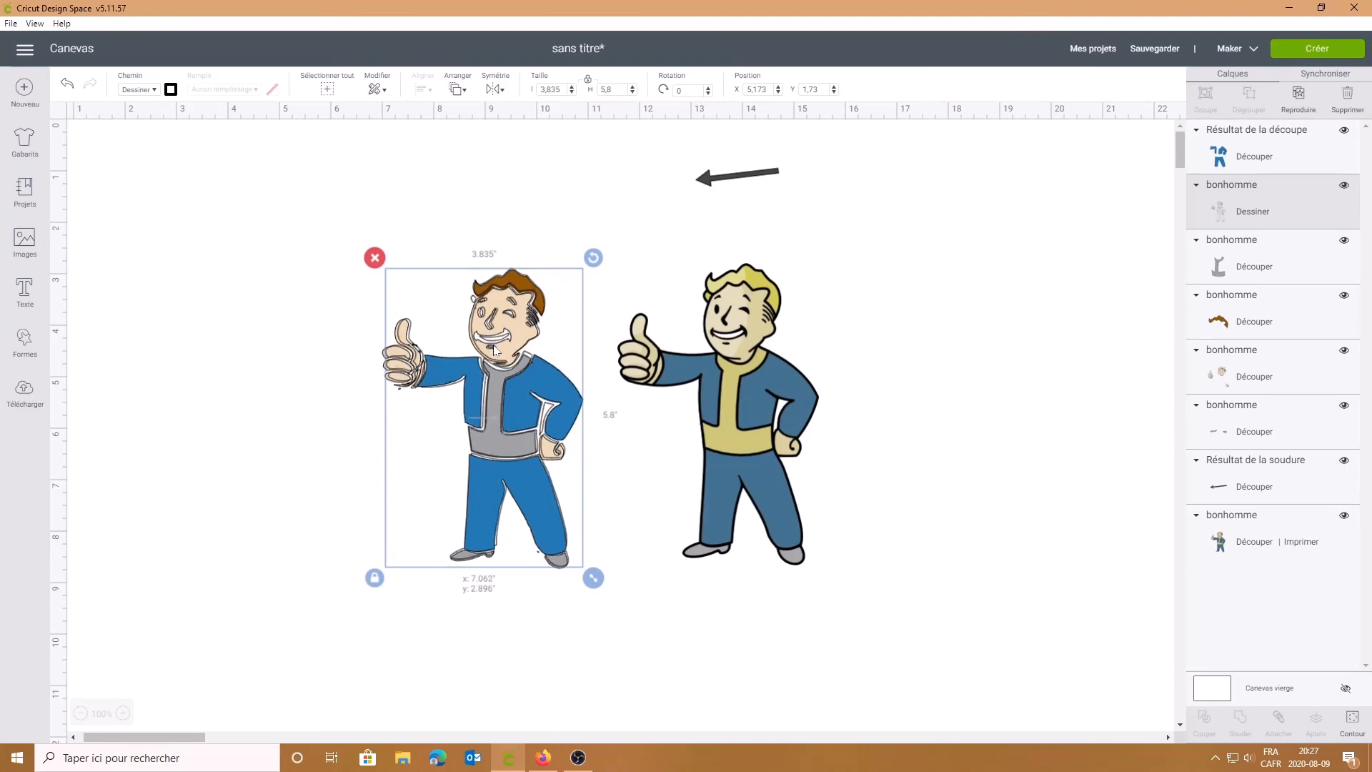
Step: Move the line drawing off to the left of the coloured figure, set its operation to Découper and colour it white
{"action": "left_click_drag", "start_coordinate": [493, 344], "coordinate": [491, 344]}
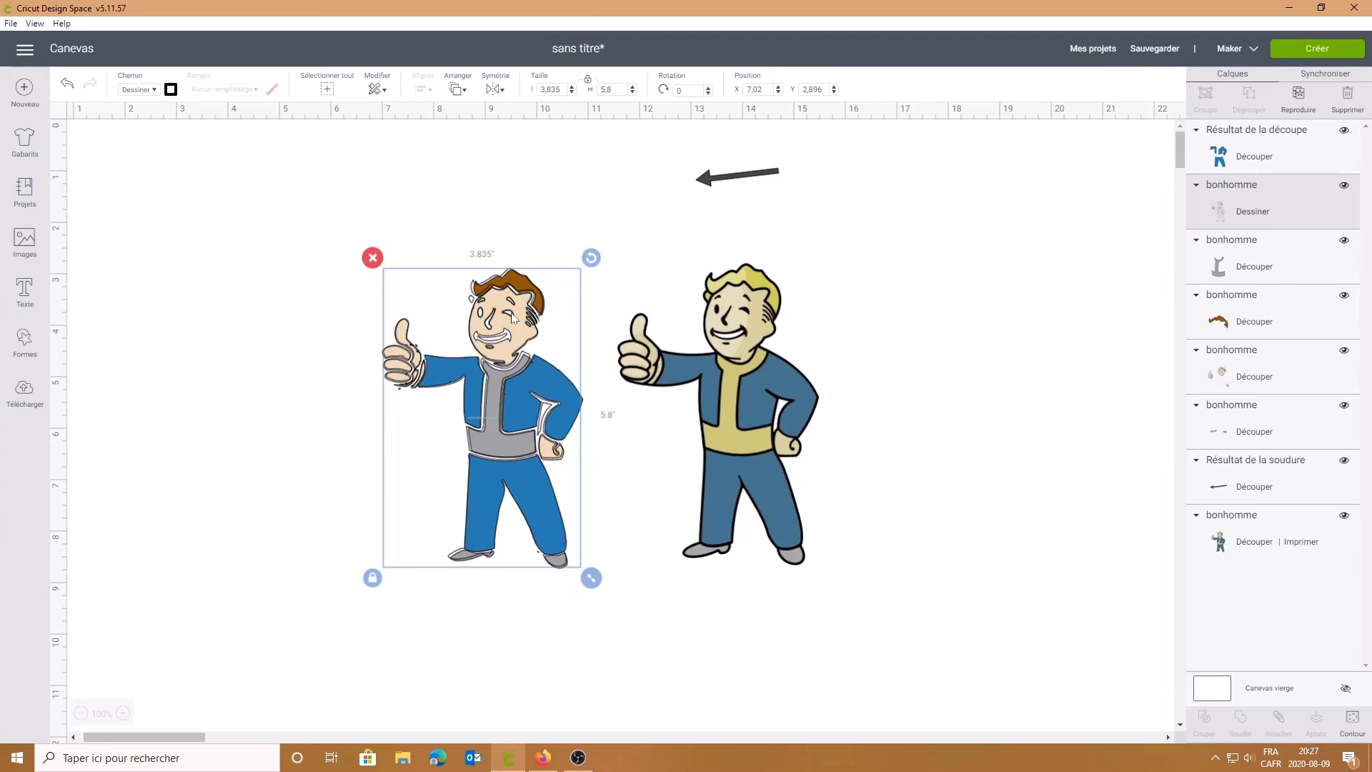
{"action": "left_click_drag", "start_coordinate": [503, 345], "coordinate": [240, 304]}
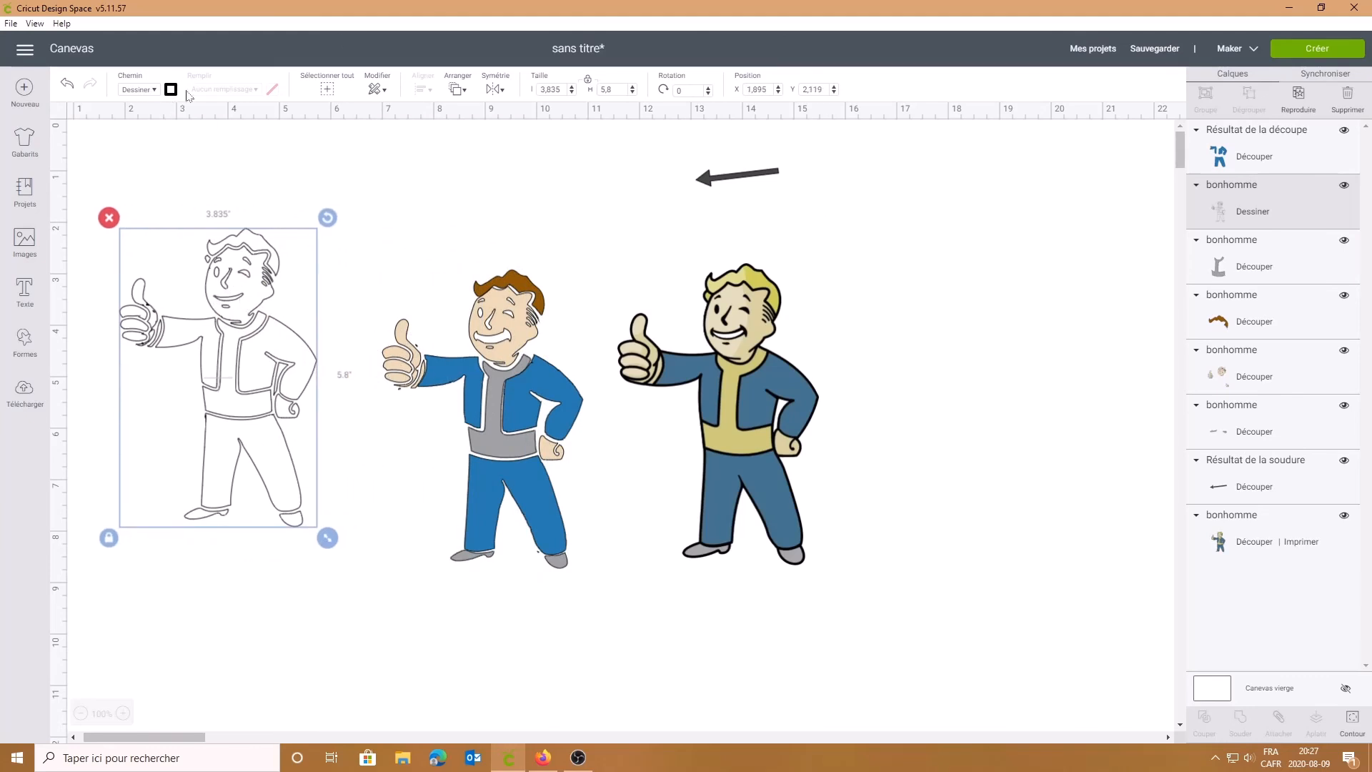
{"action": "left_click", "coordinate": [158, 98]}
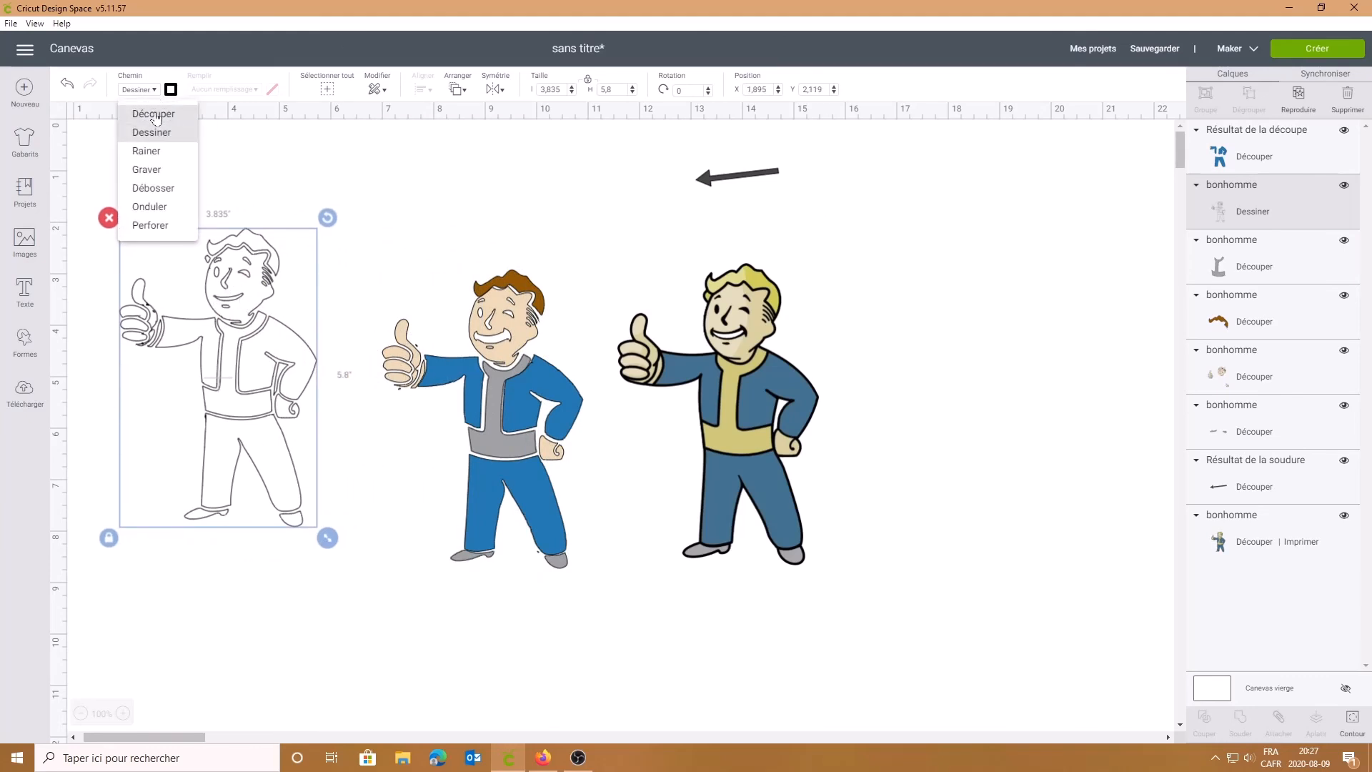
{"action": "left_click", "coordinate": [158, 114]}
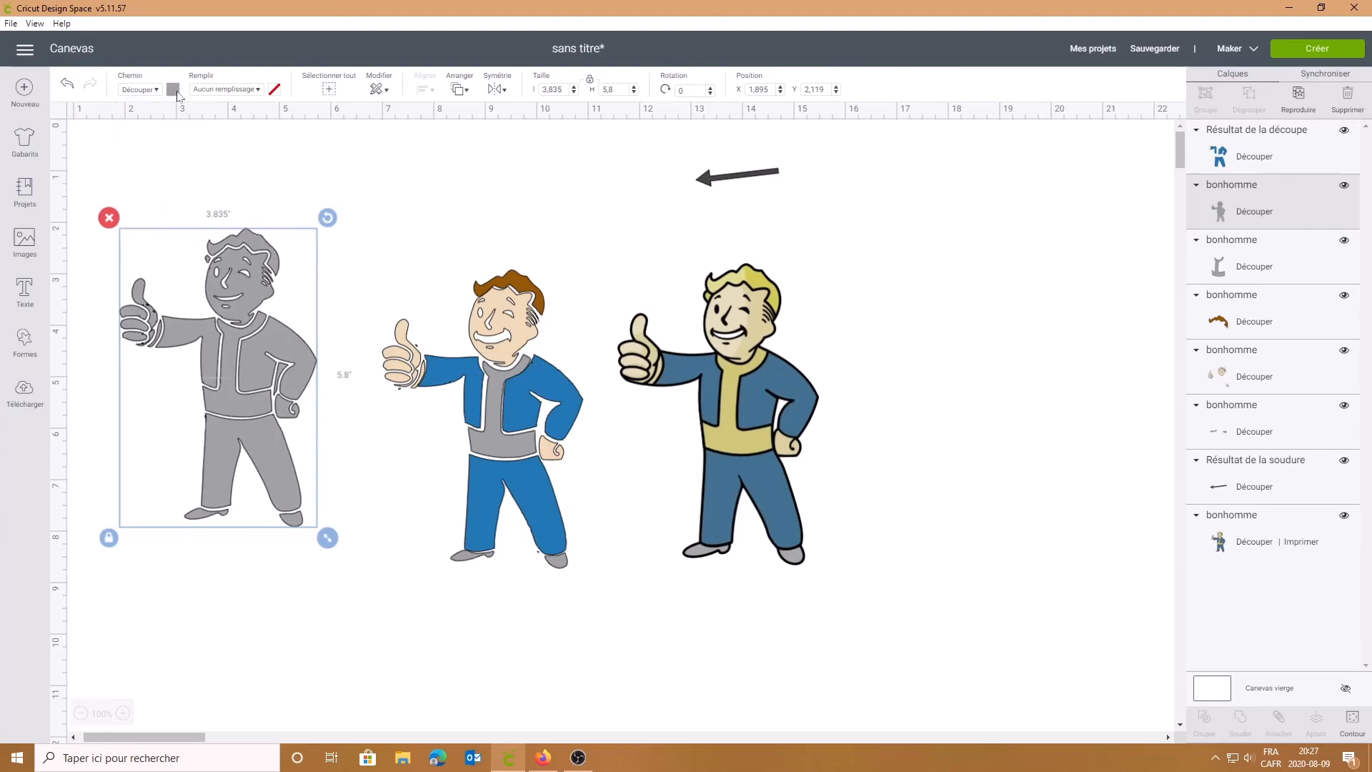
{"action": "left_click", "coordinate": [175, 90]}
{"action": "left_click", "coordinate": [206, 141]}
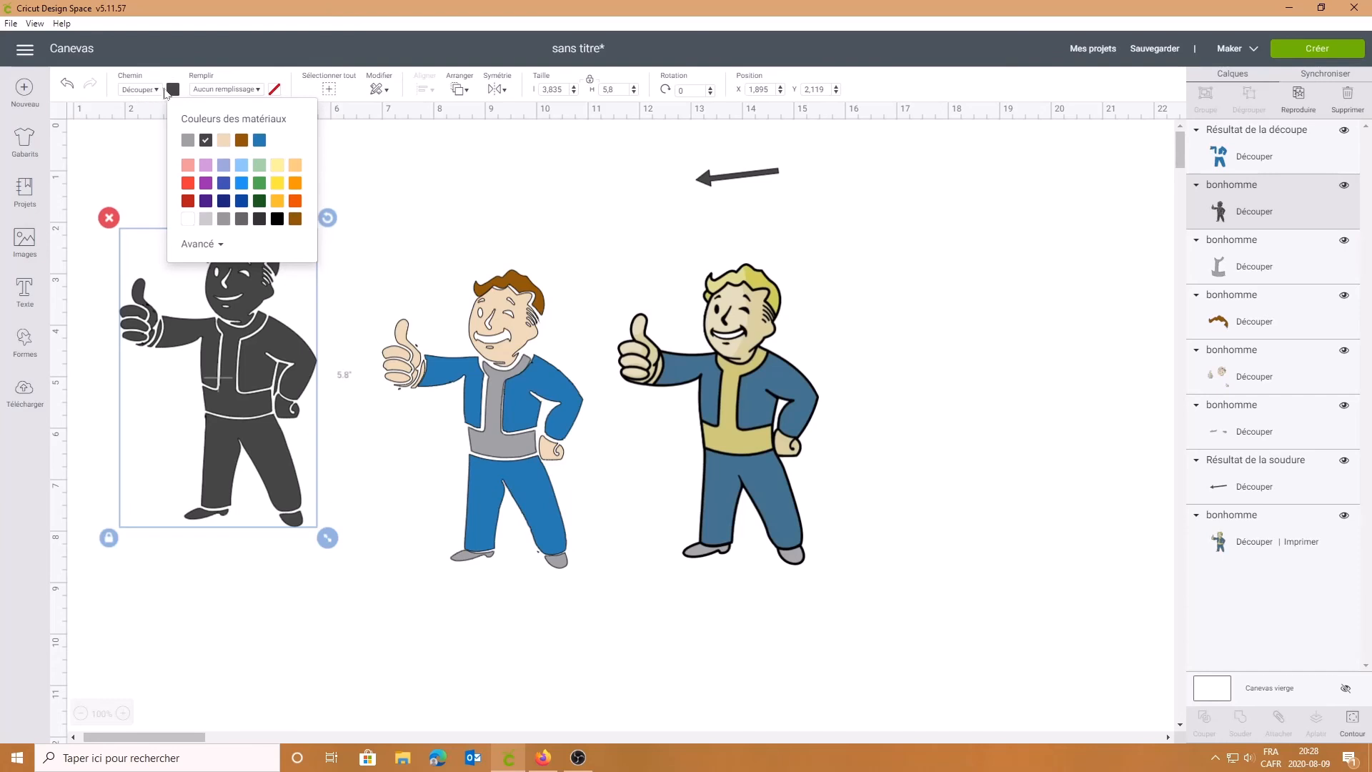
{"action": "left_click", "coordinate": [187, 219]}
{"action": "left_click", "coordinate": [345, 265]}
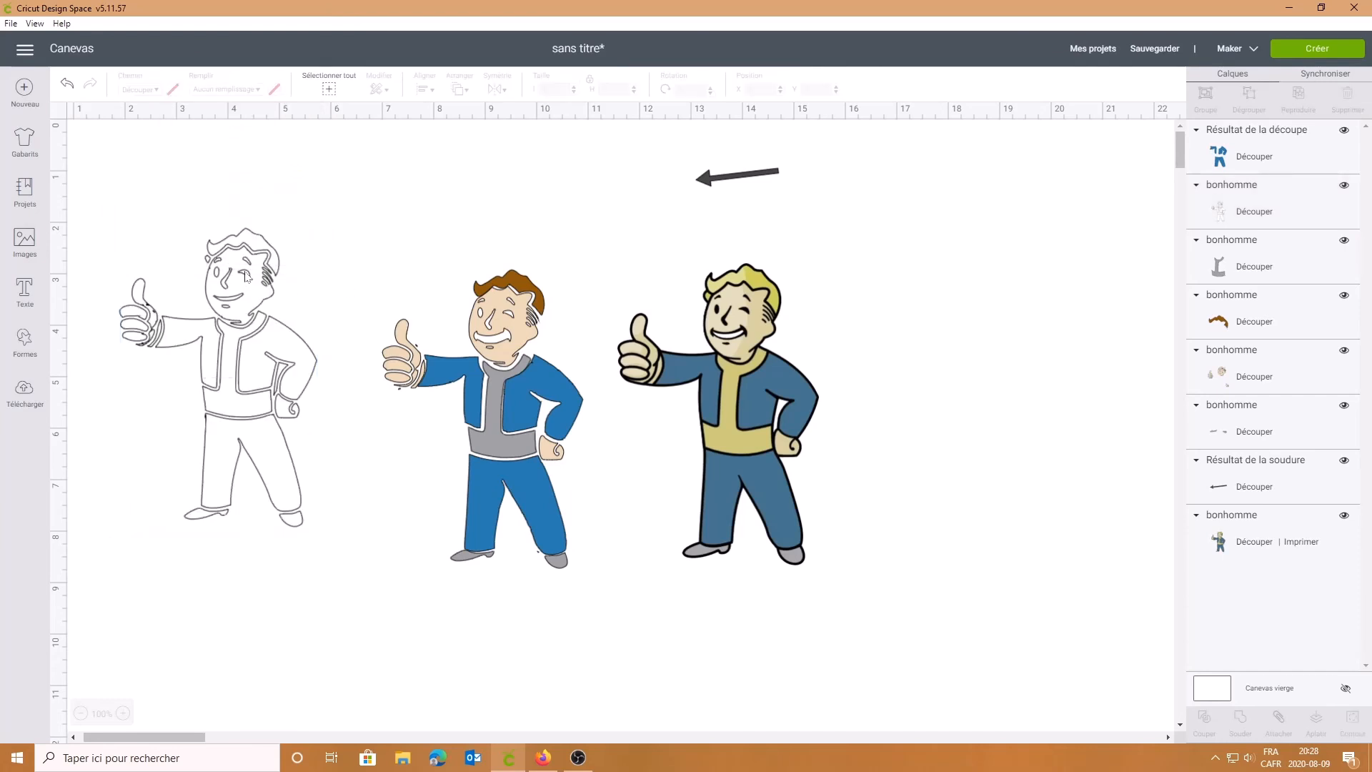
Step: Duplicate the white line drawing and place the copy to the right of the original bonhomme
{"action": "left_click", "coordinate": [246, 277]}
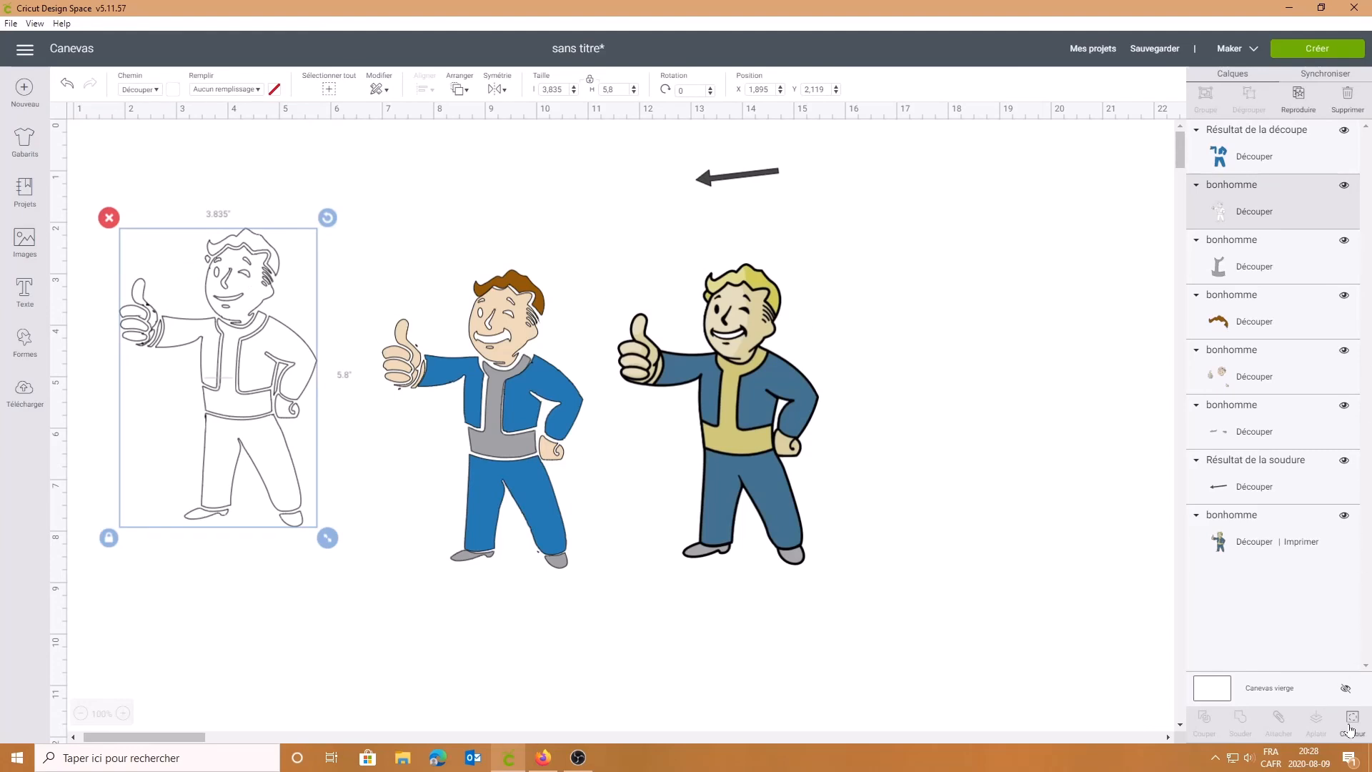
{"action": "left_click", "coordinate": [1299, 111]}
{"action": "left_click_drag", "start_coordinate": [261, 419], "coordinate": [969, 415]}
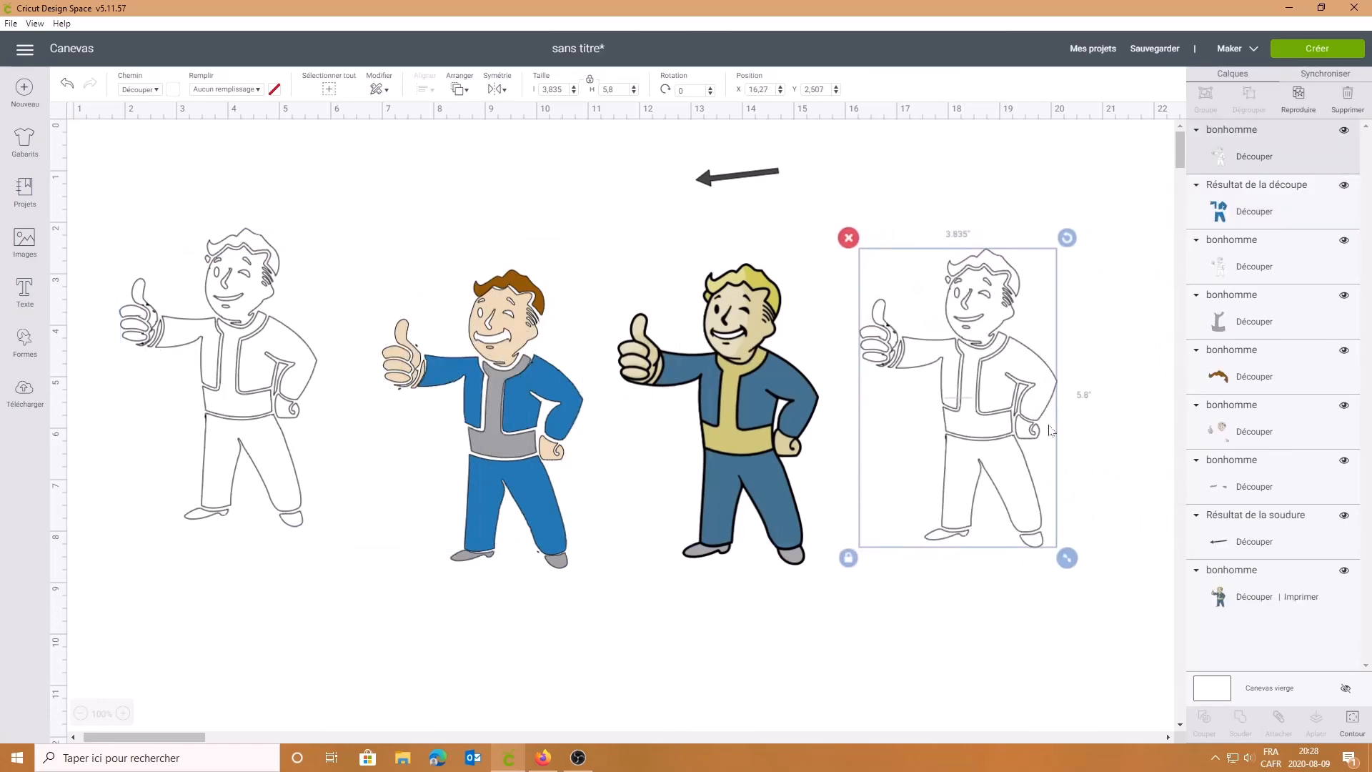
Step: Hide the trousers, vest, jacket, head, hair and small forelock contours of the copy in Masquer contour
{"action": "left_click", "coordinate": [1351, 725]}
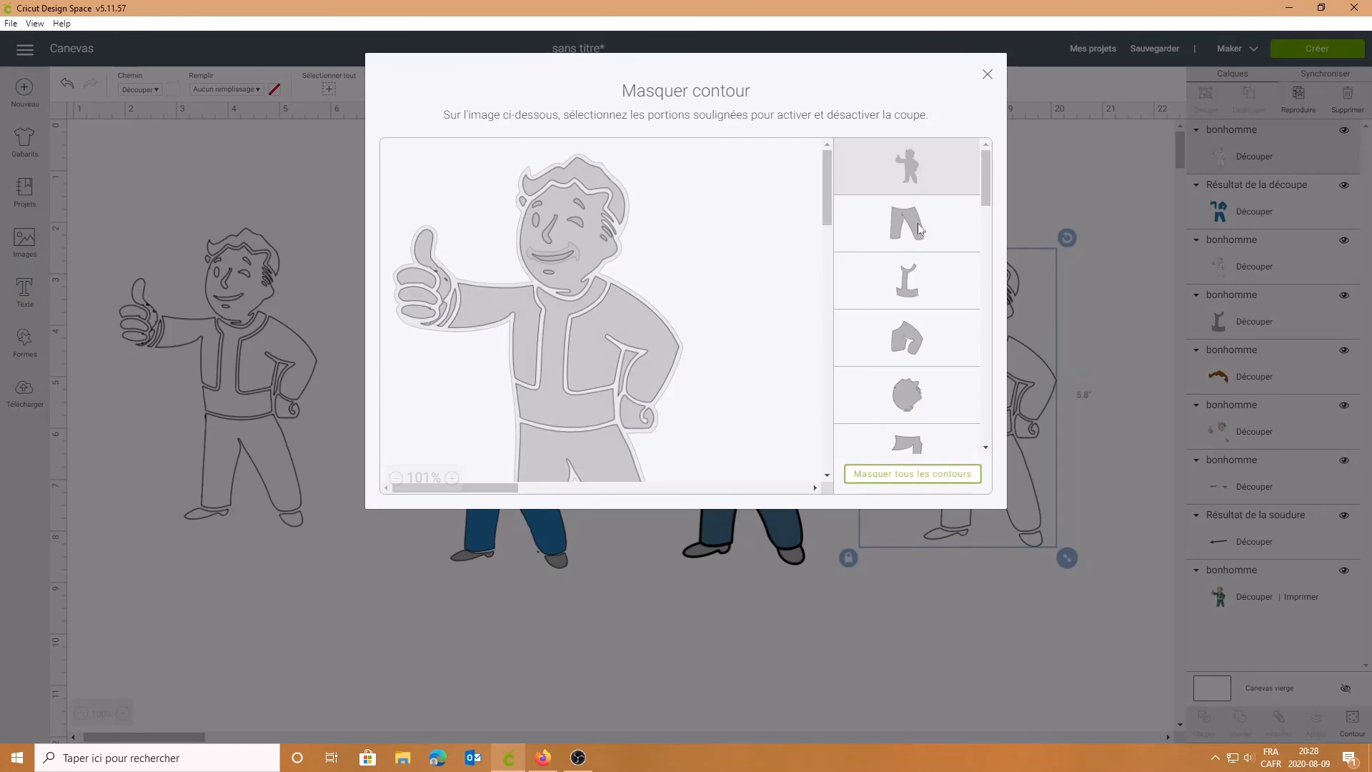
{"action": "left_click", "coordinate": [919, 229]}
{"action": "left_click", "coordinate": [927, 282]}
{"action": "left_click", "coordinate": [923, 325]}
{"action": "scroll", "coordinate": [943, 360], "scroll_direction": "down", "scroll_amount": 3}
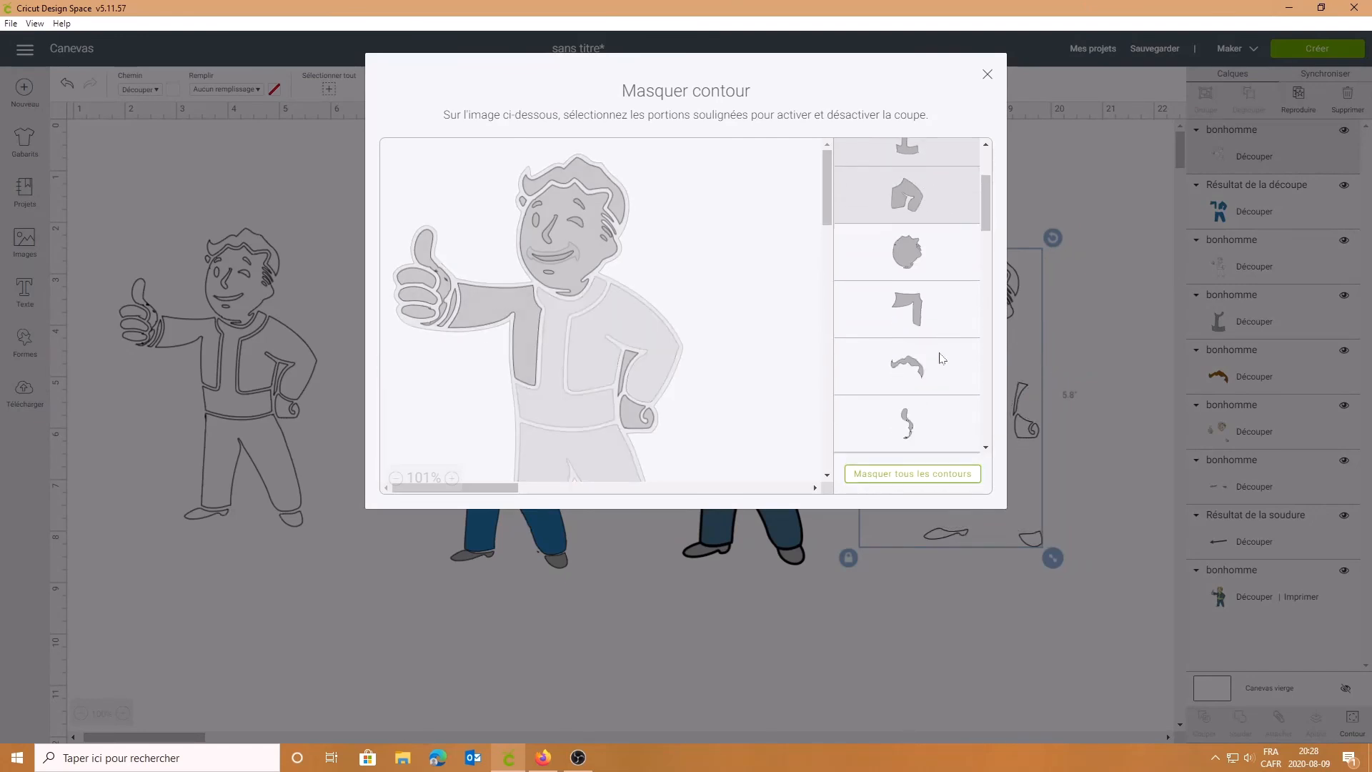
{"action": "left_click", "coordinate": [526, 328]}
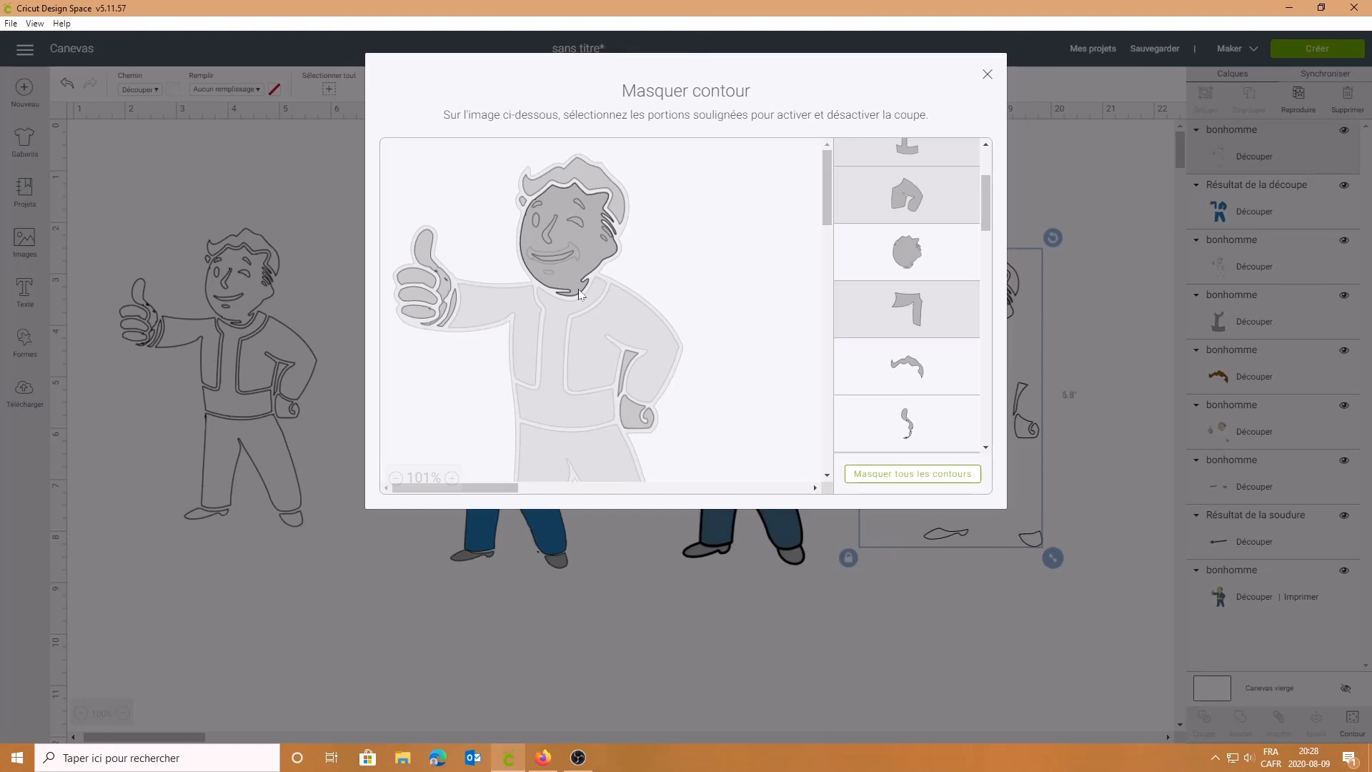
{"action": "left_click", "coordinate": [579, 294]}
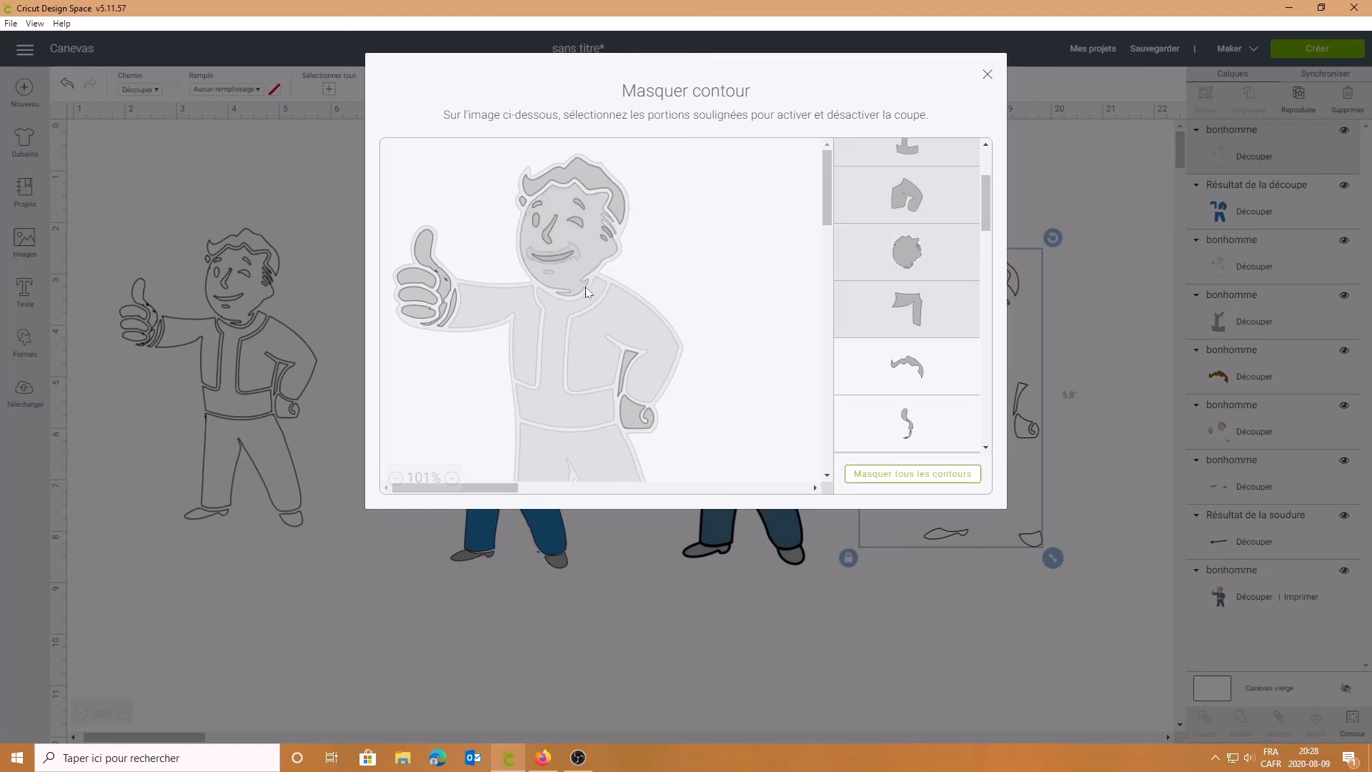
{"action": "left_click", "coordinate": [606, 216]}
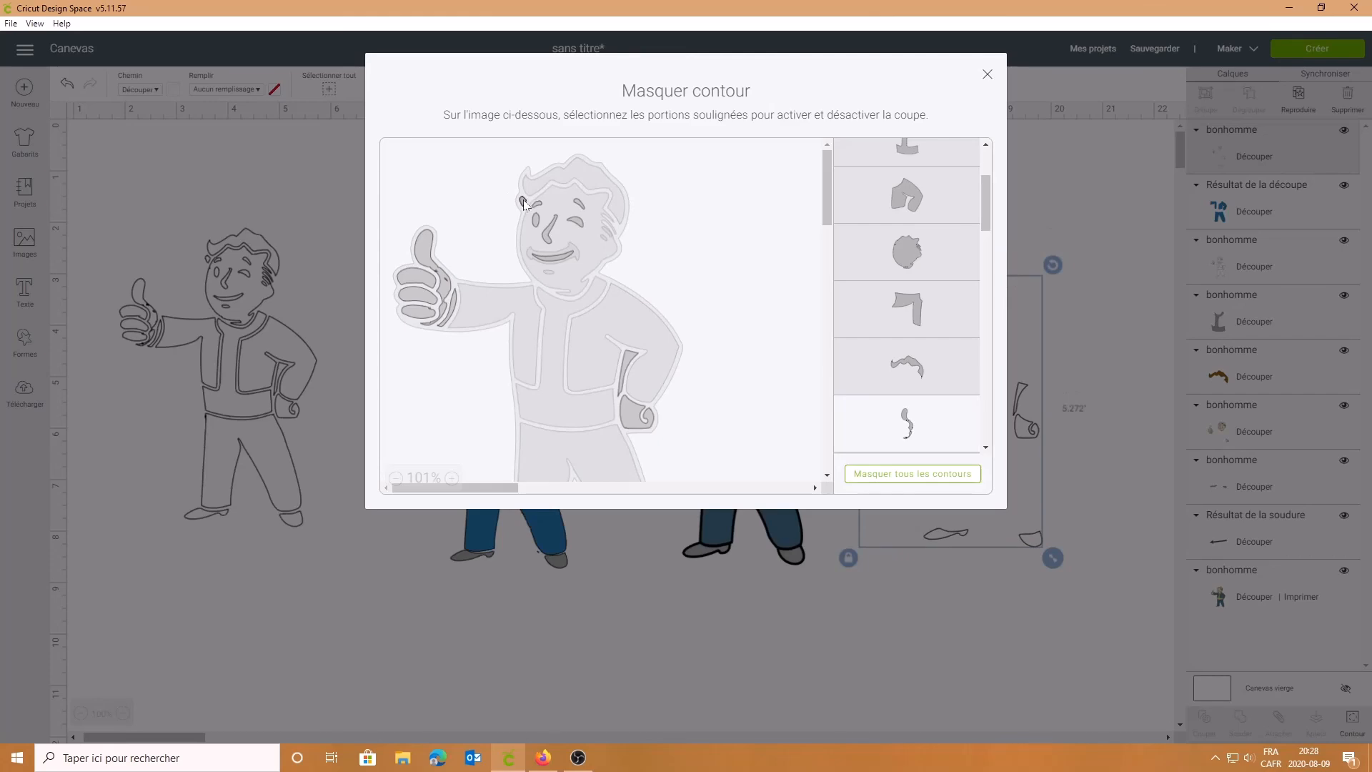
{"action": "left_click", "coordinate": [524, 205]}
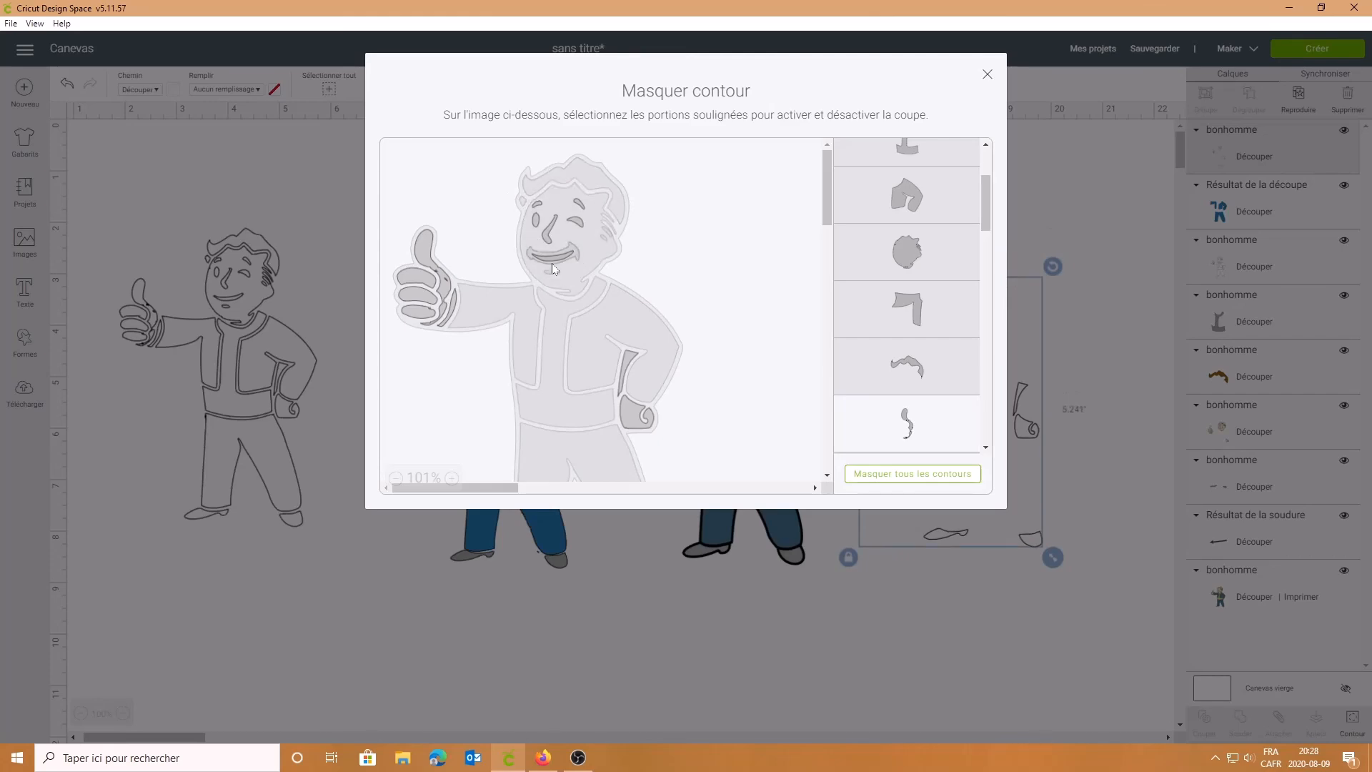
{"action": "left_click", "coordinate": [987, 74]}
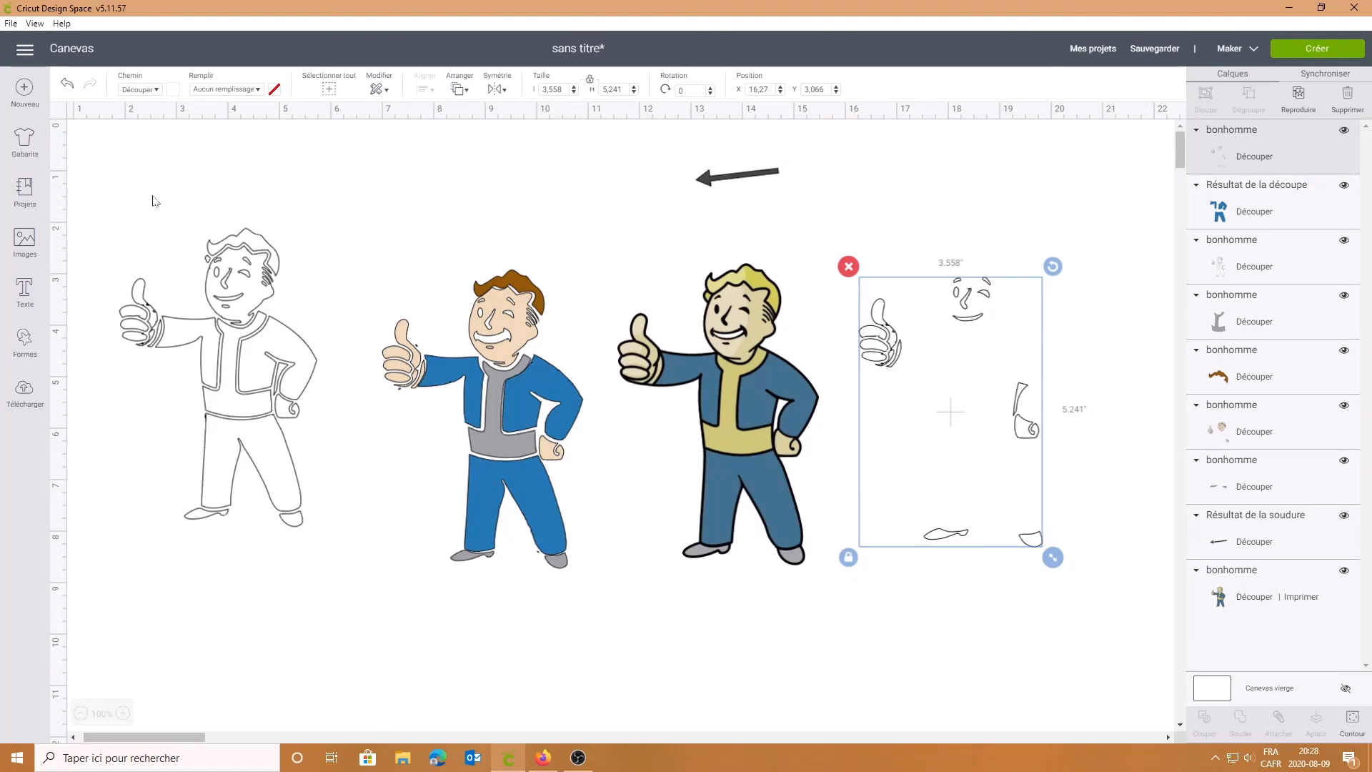
Step: Add a circle, enlarge it to about 4.4 in over the copy's lower hand and shoes, and slice it with the copy
{"action": "left_click", "coordinate": [20, 341]}
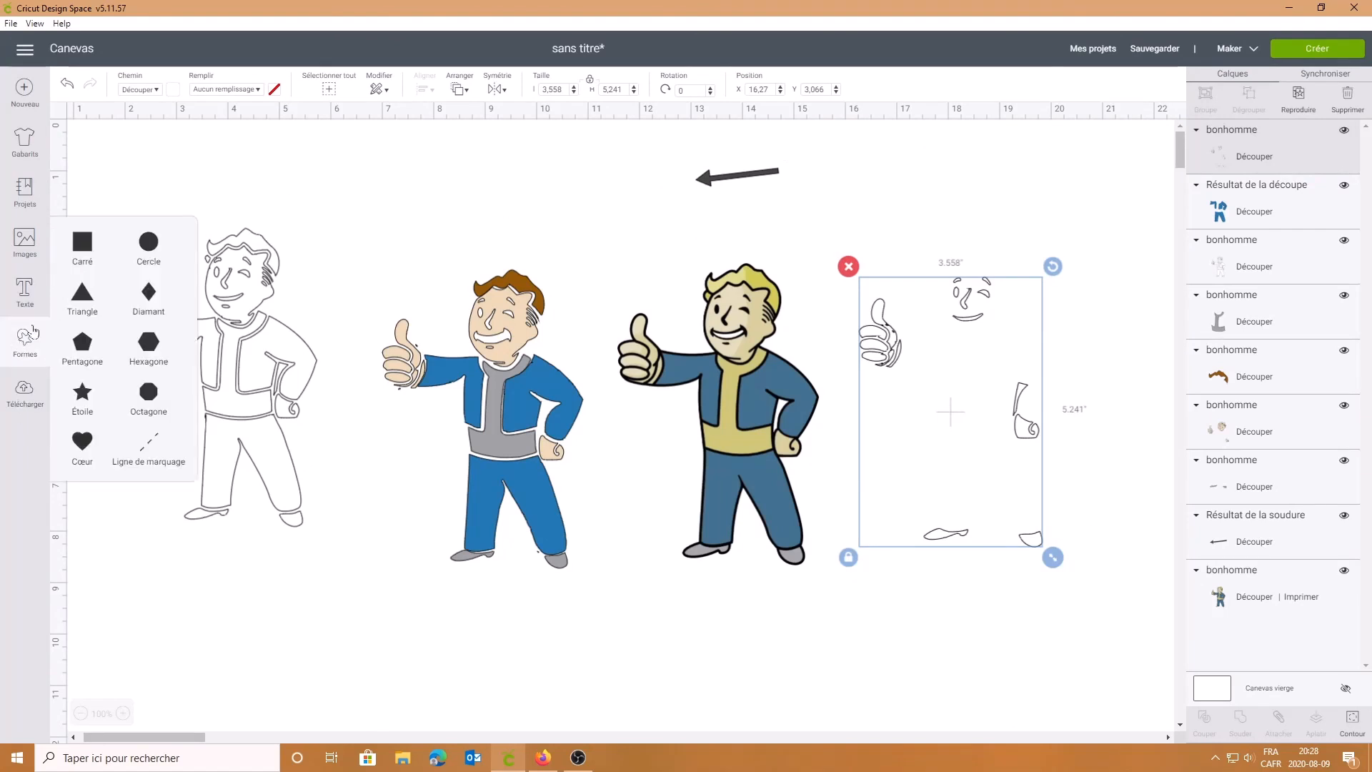
{"action": "left_click", "coordinate": [148, 242]}
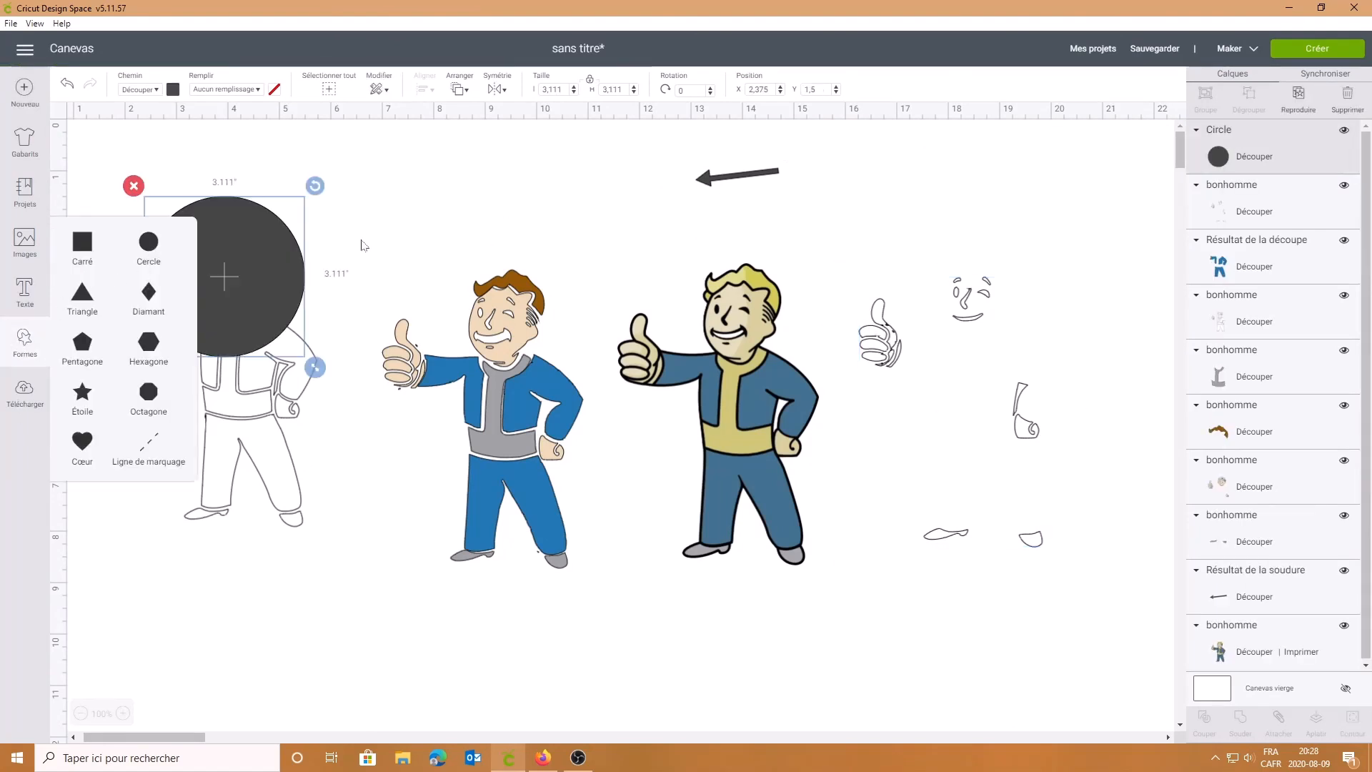
{"action": "left_click_drag", "start_coordinate": [294, 274], "coordinate": [1048, 432]}
{"action": "left_click_drag", "start_coordinate": [1069, 527], "coordinate": [1135, 592]}
{"action": "left_click_drag", "start_coordinate": [870, 208], "coordinate": [1074, 487]}
{"action": "left_click", "coordinate": [1205, 722]}
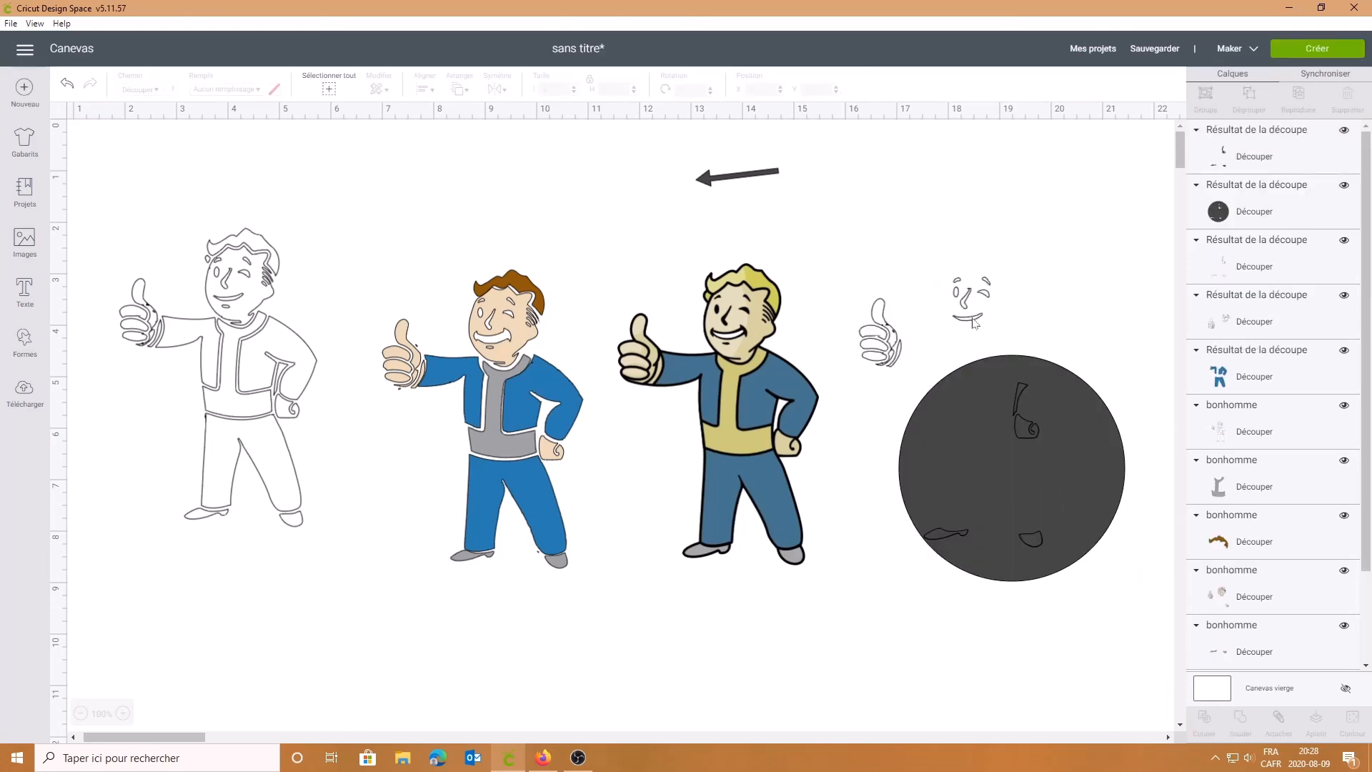
Step: Move the face features and thumbs-up hand clear of the sliced circle, and delete the circle with its cut pieces
{"action": "left_click_drag", "start_coordinate": [972, 319], "coordinate": [979, 208]}
{"action": "left_click_drag", "start_coordinate": [878, 334], "coordinate": [1066, 438]}
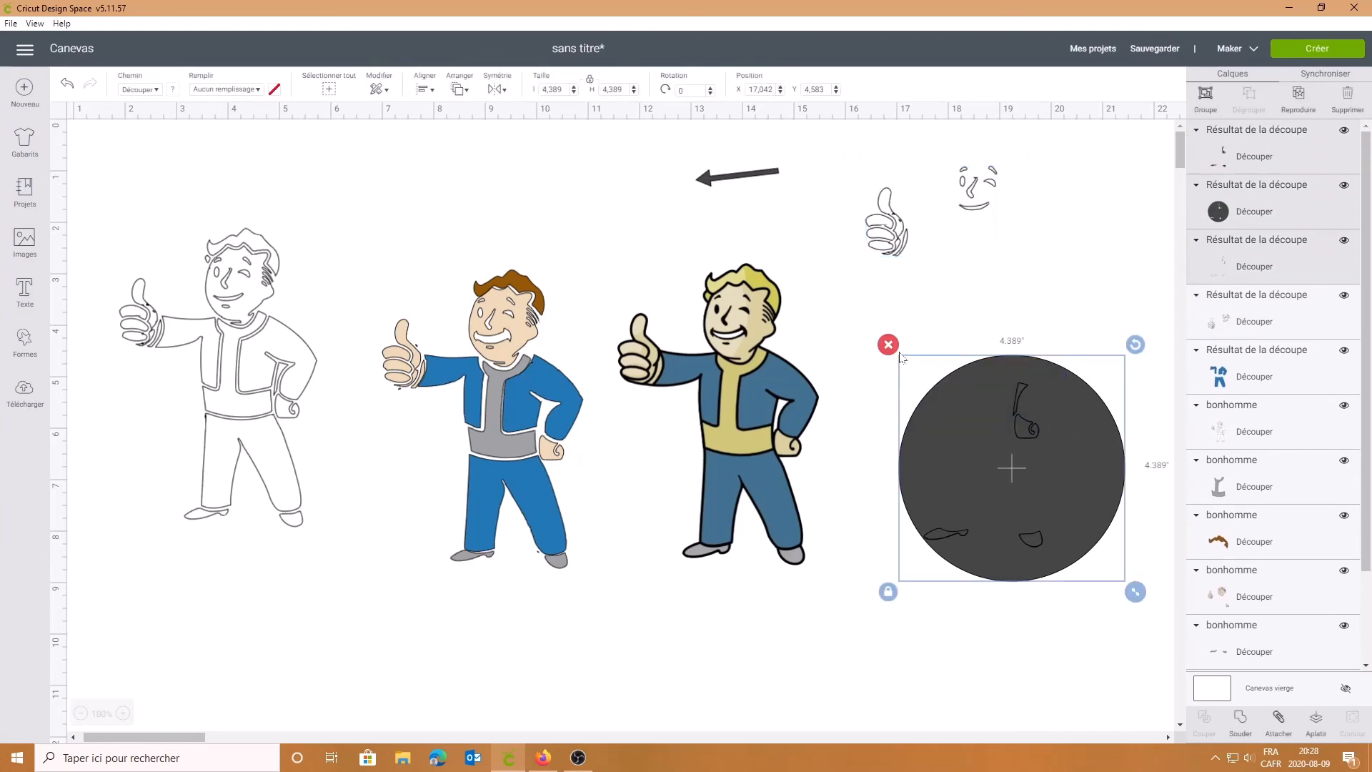
{"action": "left_click", "coordinate": [888, 345]}
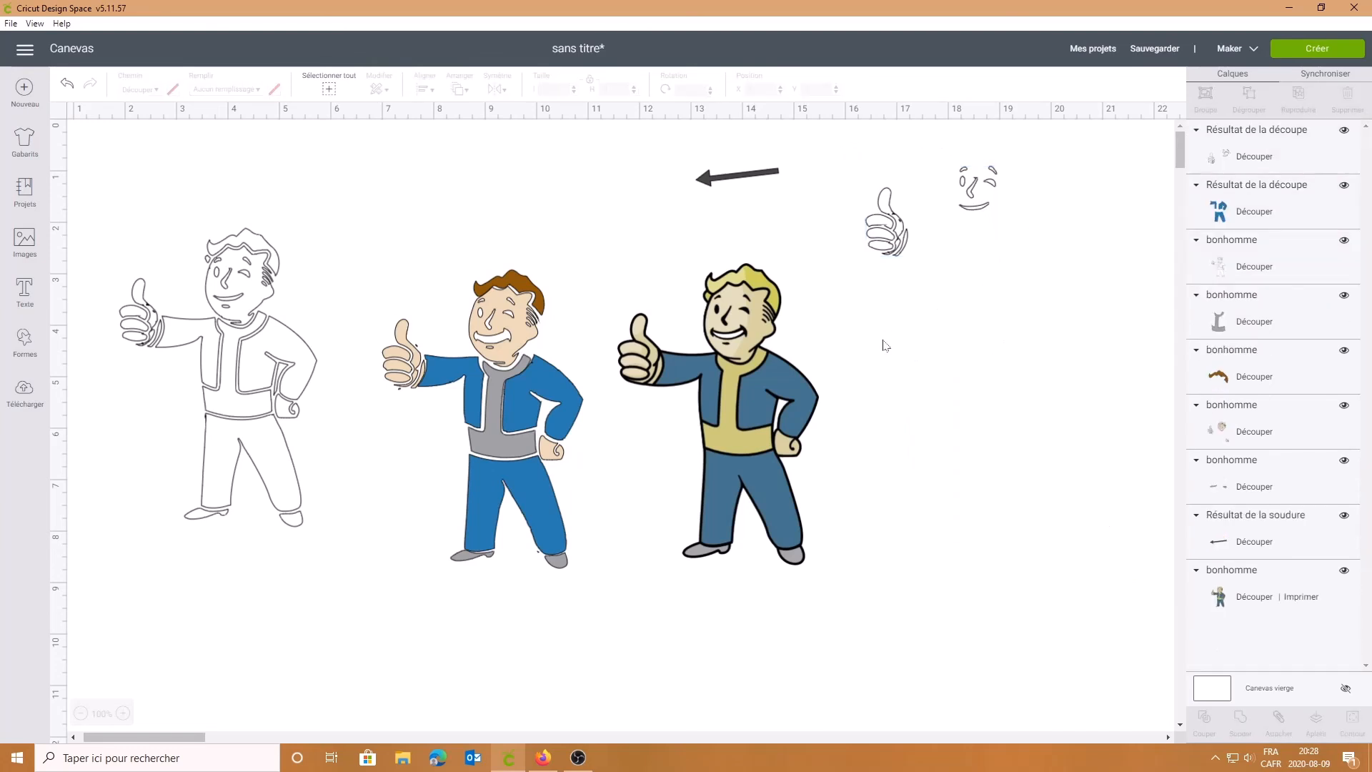
Step: Add a second circle, place it over the thumbs-up hand and slice it with the face-and-hand piece
{"action": "left_click", "coordinate": [24, 341]}
{"action": "left_click", "coordinate": [149, 244]}
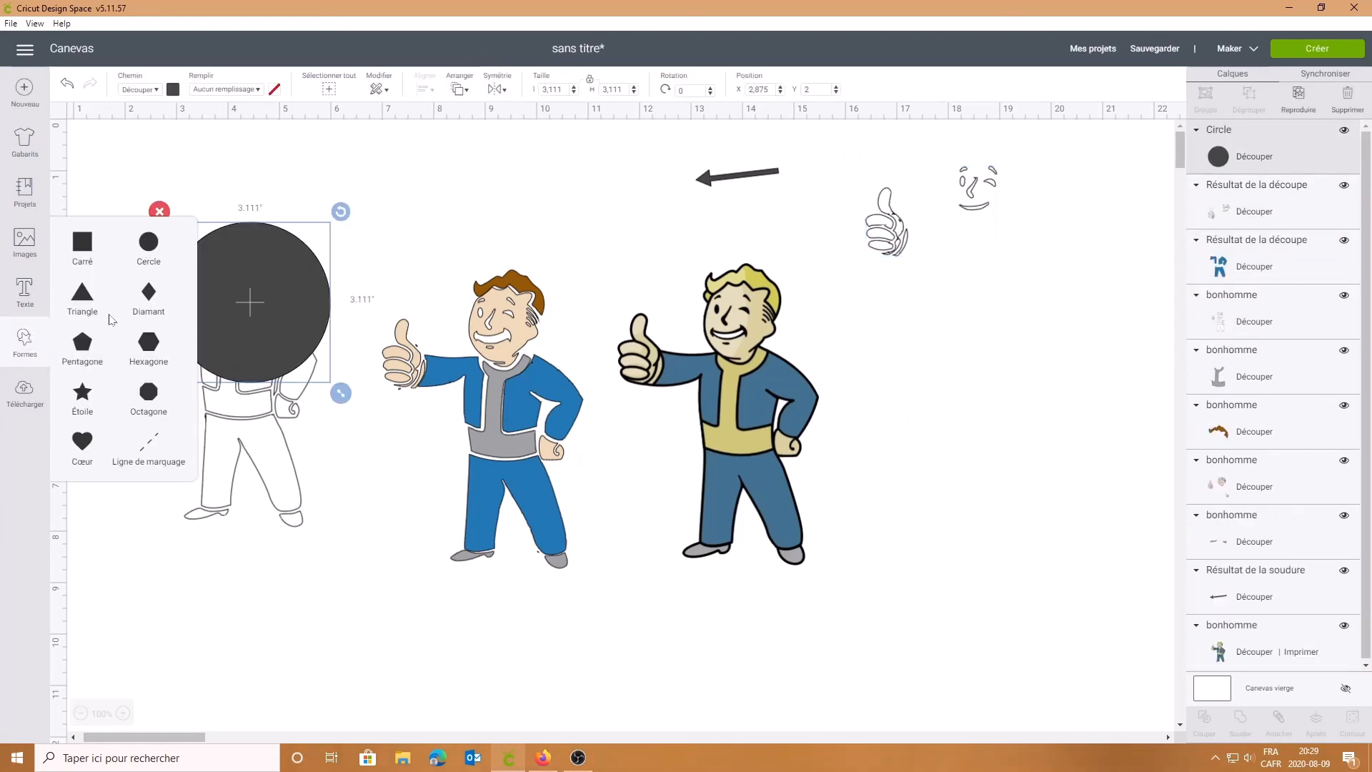
{"action": "left_click_drag", "start_coordinate": [269, 289], "coordinate": [890, 216]}
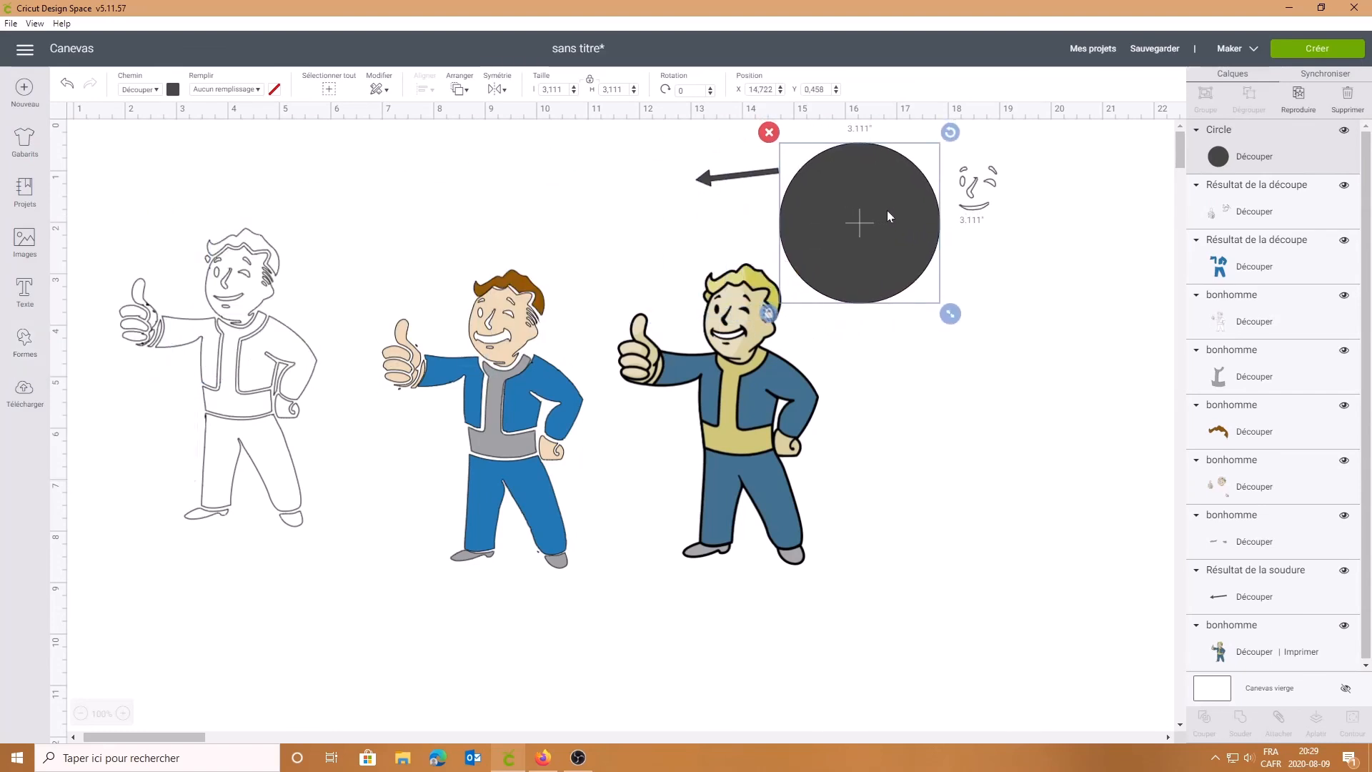
{"action": "left_click", "coordinate": [984, 190]}
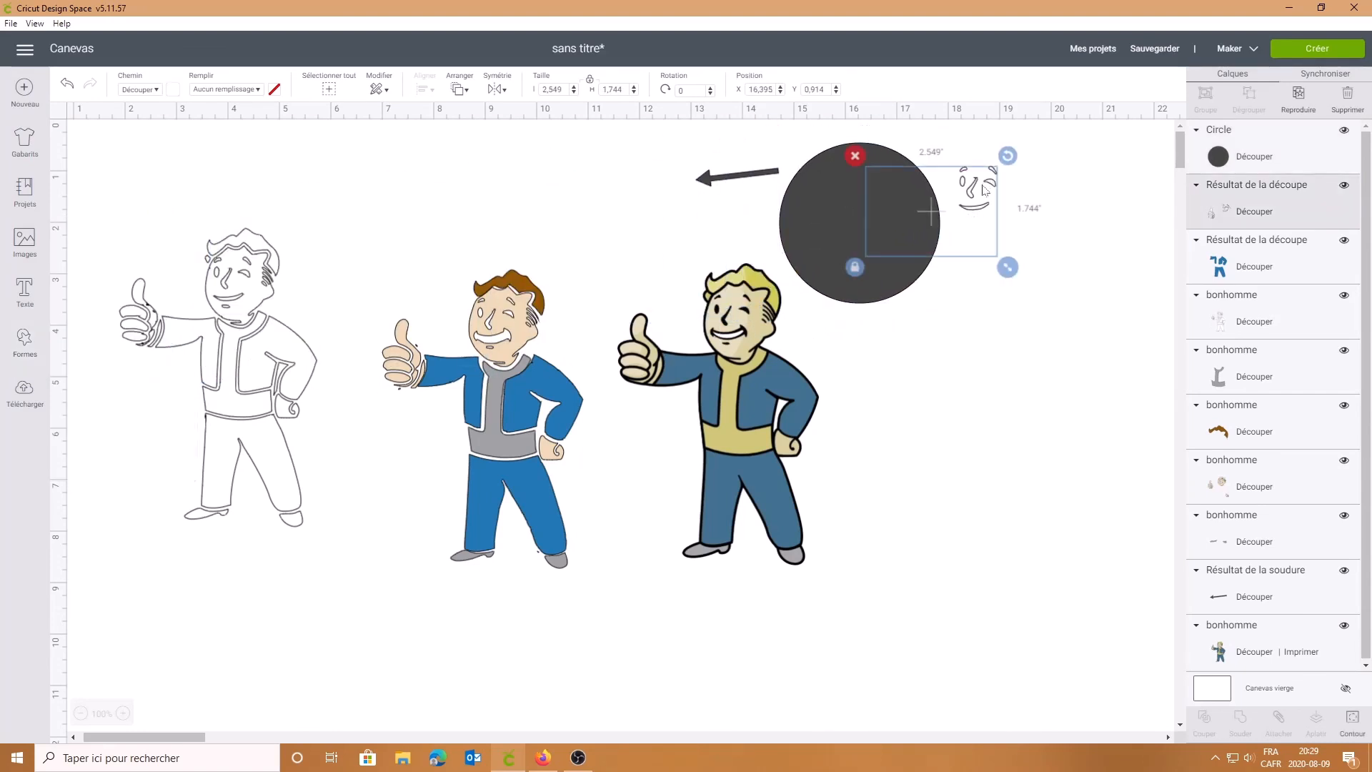
{"action": "left_click", "coordinate": [829, 262], "text": "shift"}
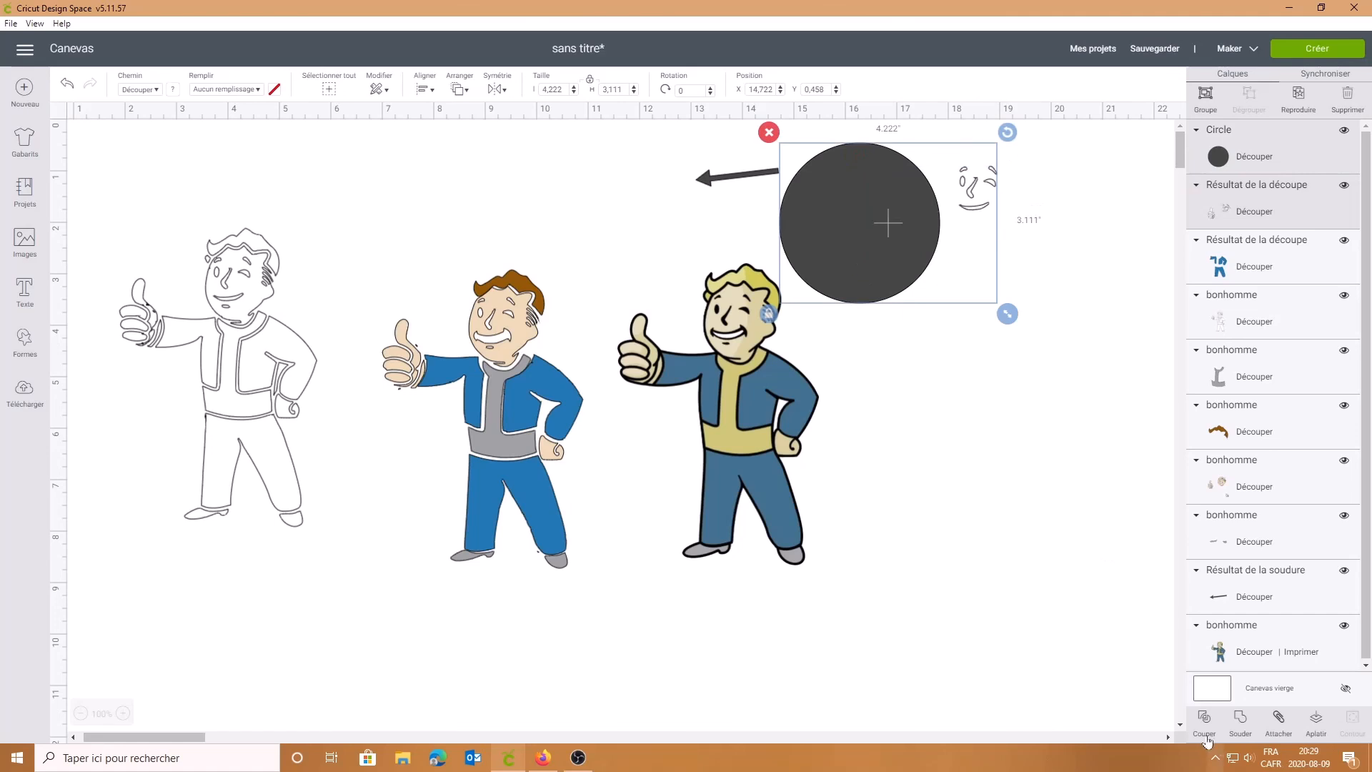
Step: Move the face features away and delete the second circle together with the sliced hand pieces
{"action": "left_click_drag", "start_coordinate": [981, 208], "coordinate": [1036, 257]}
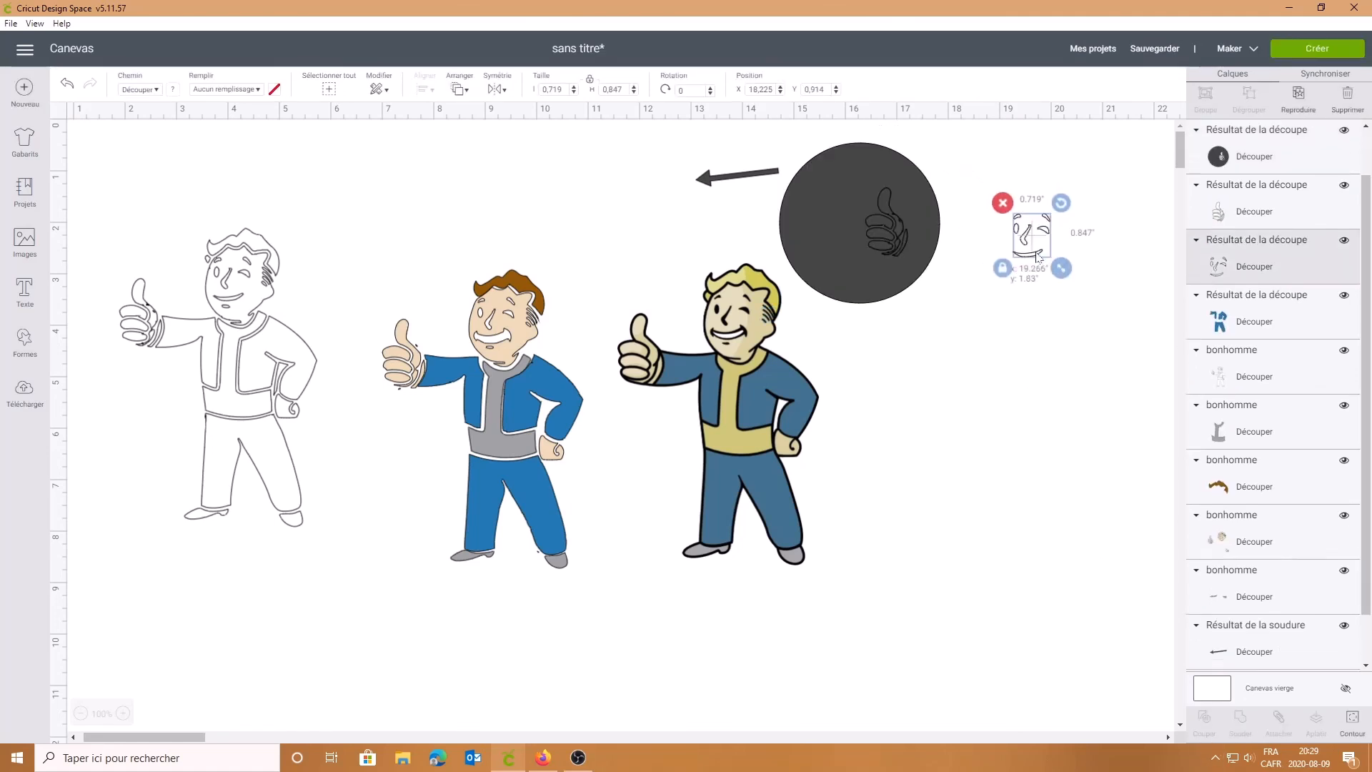
{"action": "left_click_drag", "start_coordinate": [801, 135], "coordinate": [905, 213]}
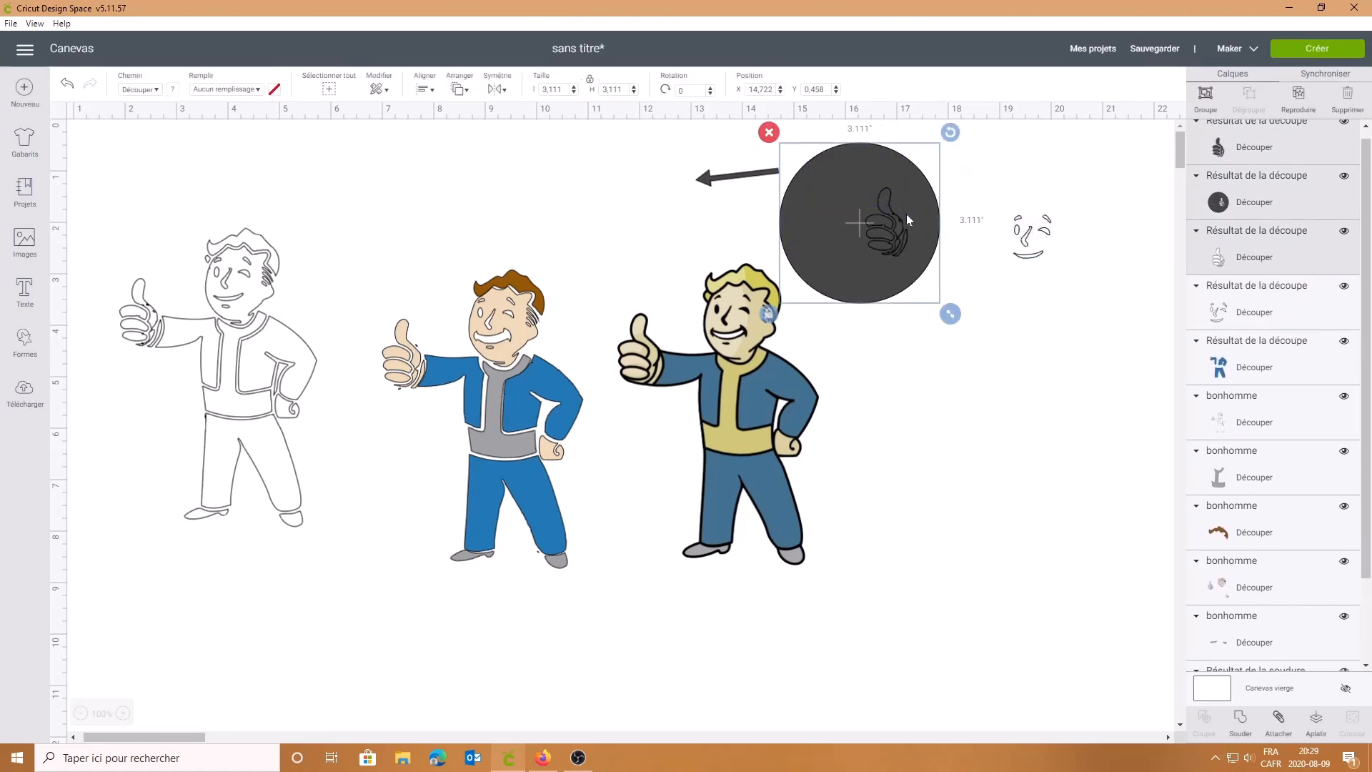
{"action": "left_click", "coordinate": [759, 132]}
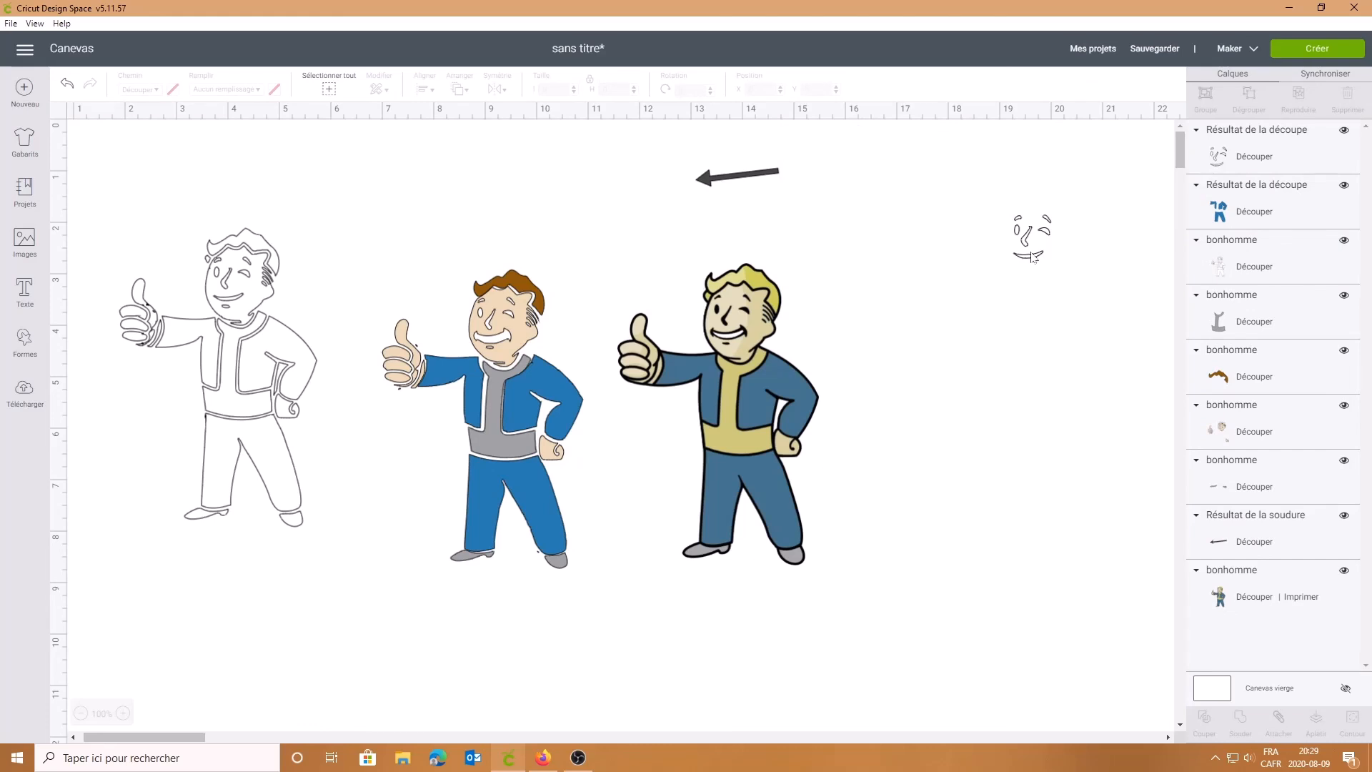
Step: Move the face features above the coloured figure's raised thumb and colour them dark grey
{"action": "left_click_drag", "start_coordinate": [1033, 258], "coordinate": [418, 280]}
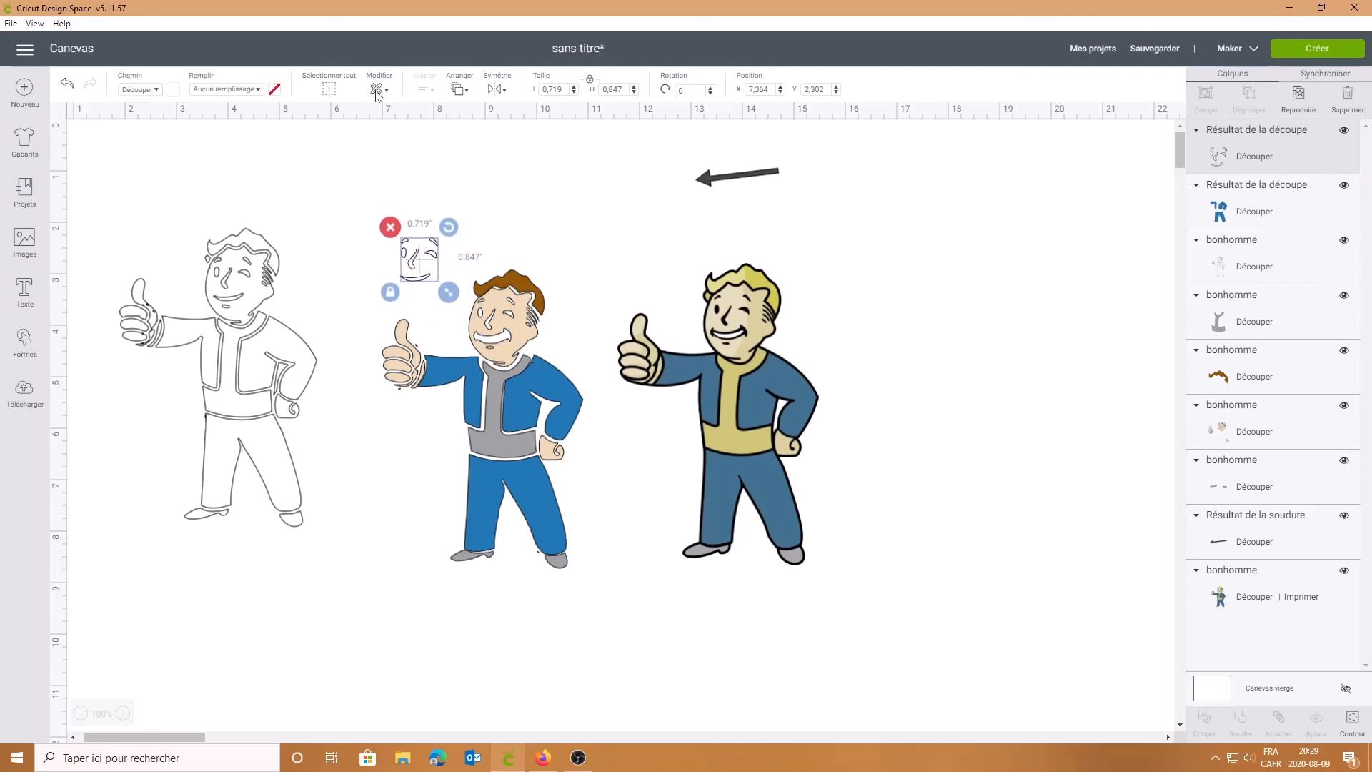
{"action": "left_click", "coordinate": [174, 91]}
{"action": "left_click", "coordinate": [206, 140]}
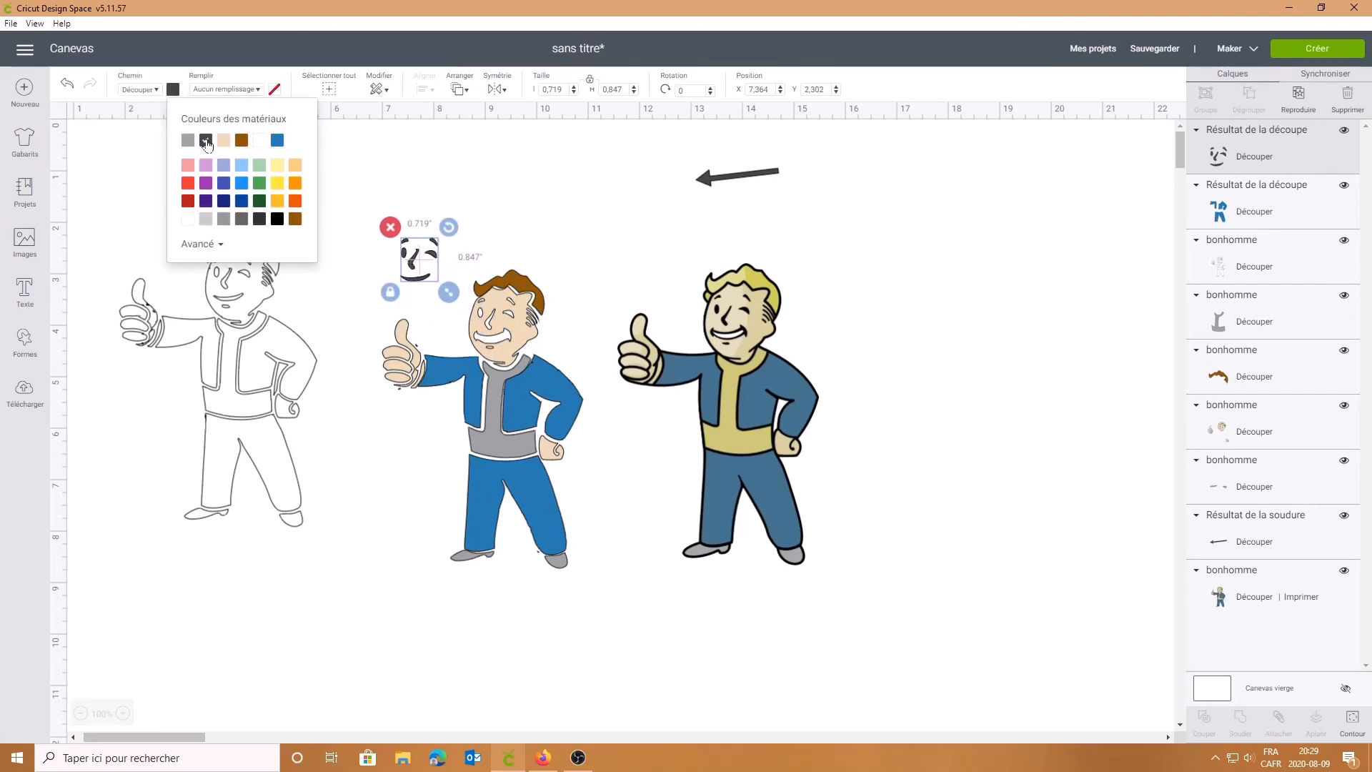
Step: Examine the mouth contours of the white line drawing in Masquer contour
{"action": "left_click", "coordinate": [242, 321]}
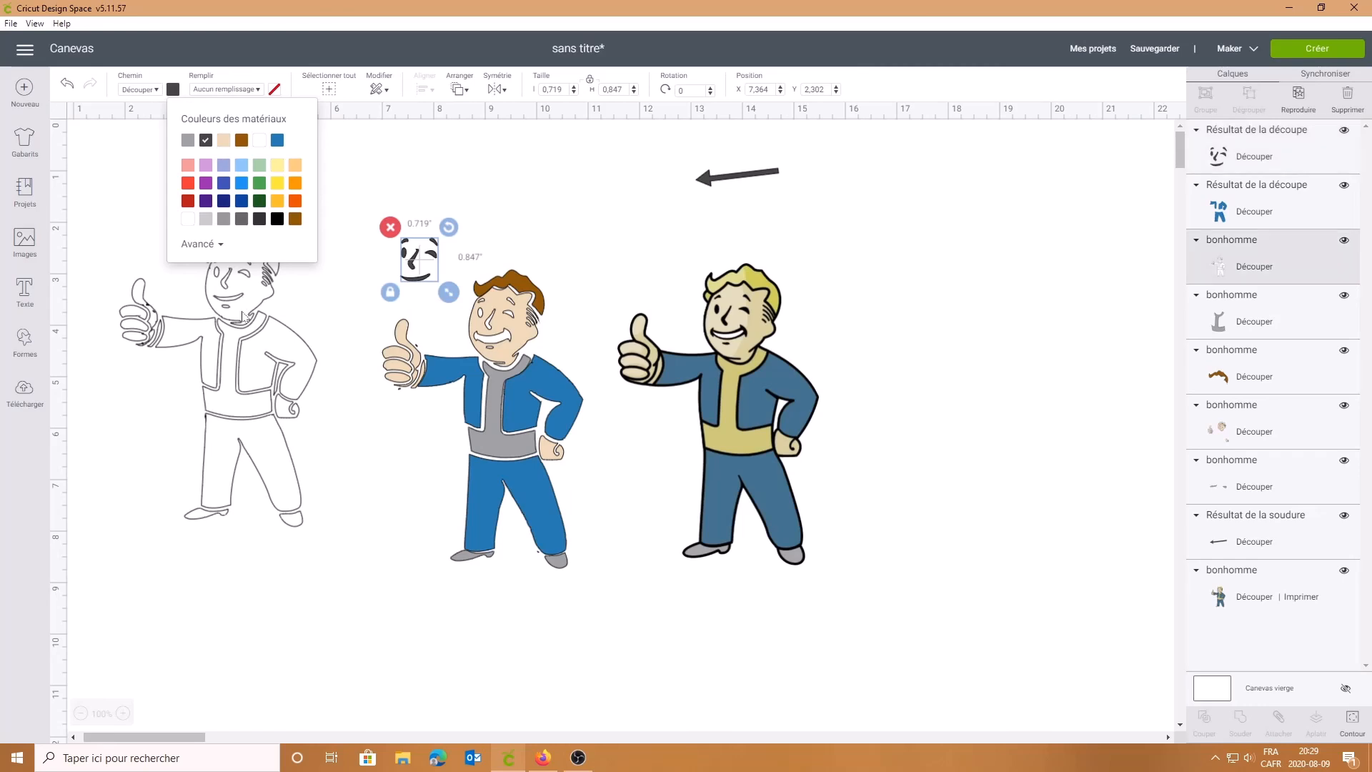
{"action": "left_click", "coordinate": [1351, 728]}
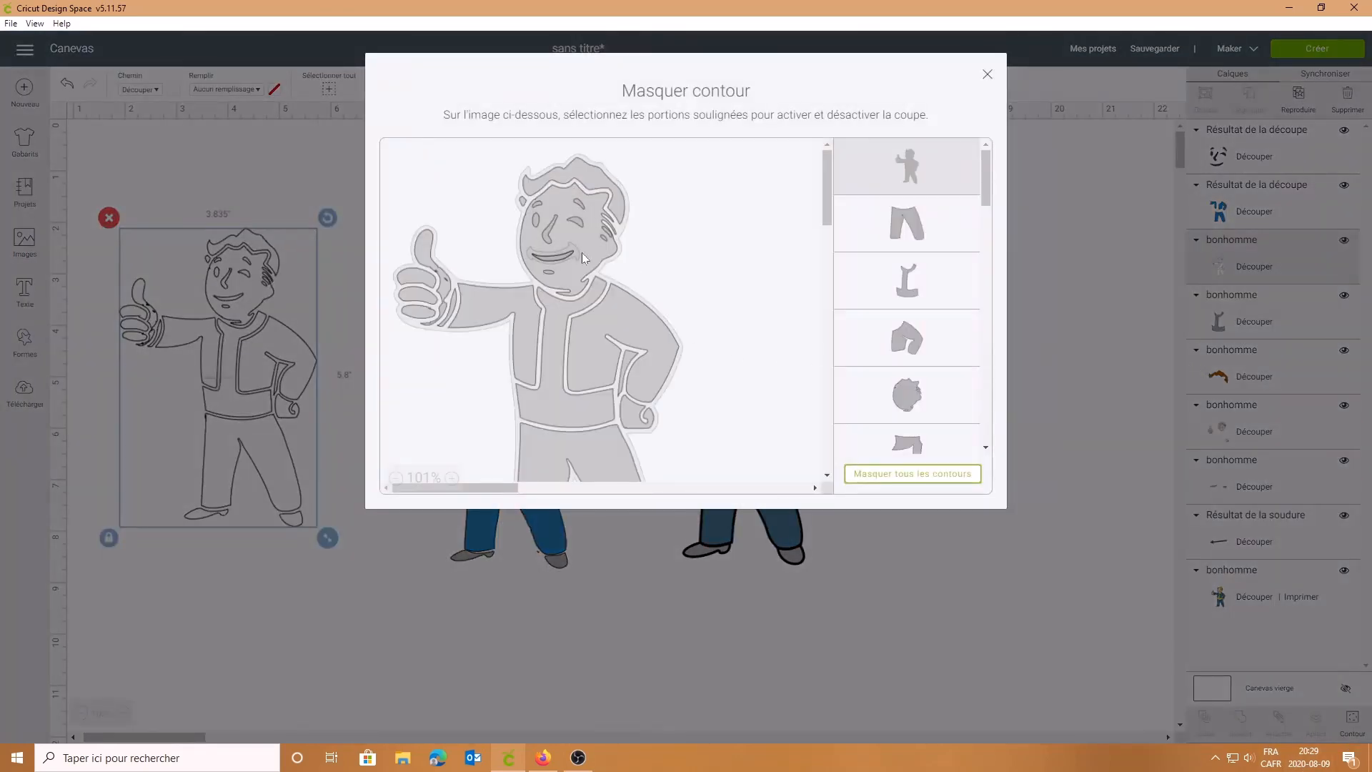
{"action": "left_click", "coordinate": [287, 164]}
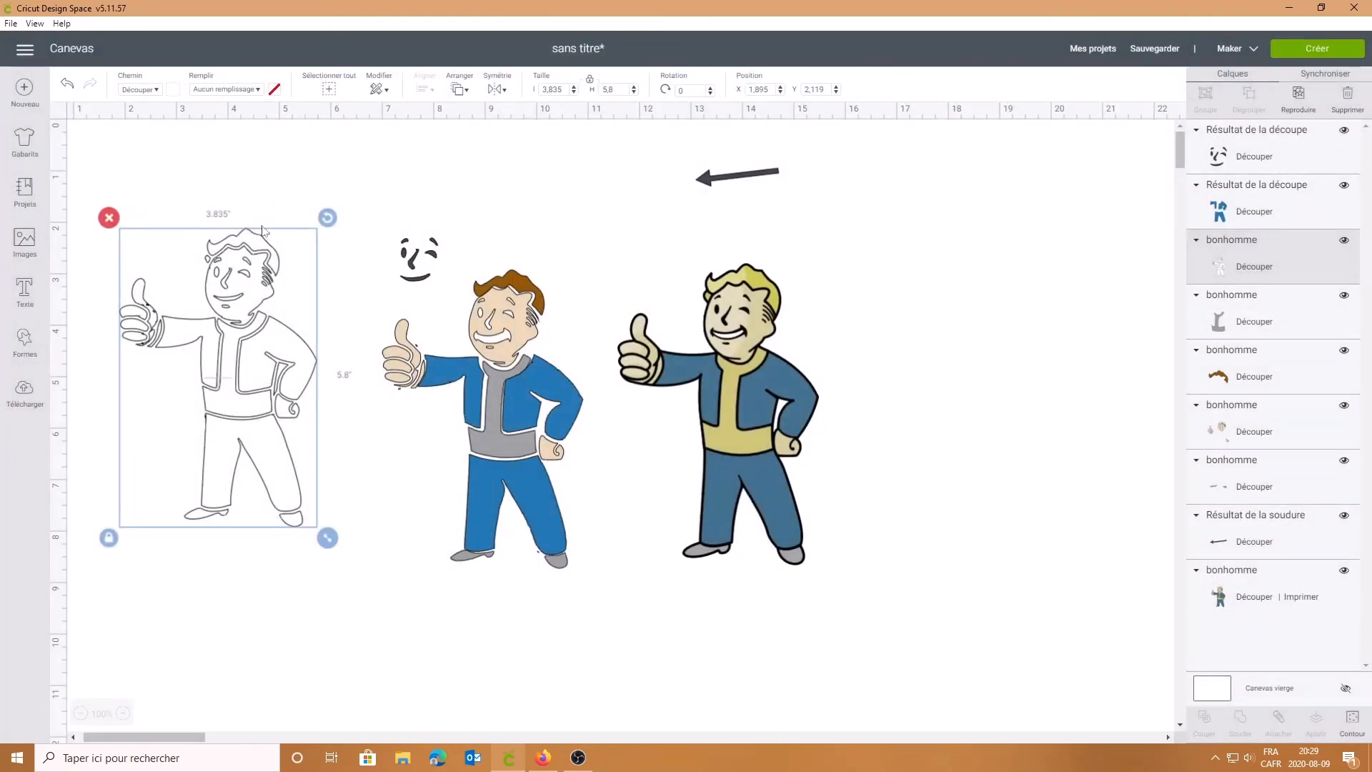
Step: Move the dark face features to the right of the original bonhomme and check their contours in Masquer contour
{"action": "left_click_drag", "start_coordinate": [411, 260], "coordinate": [1077, 272]}
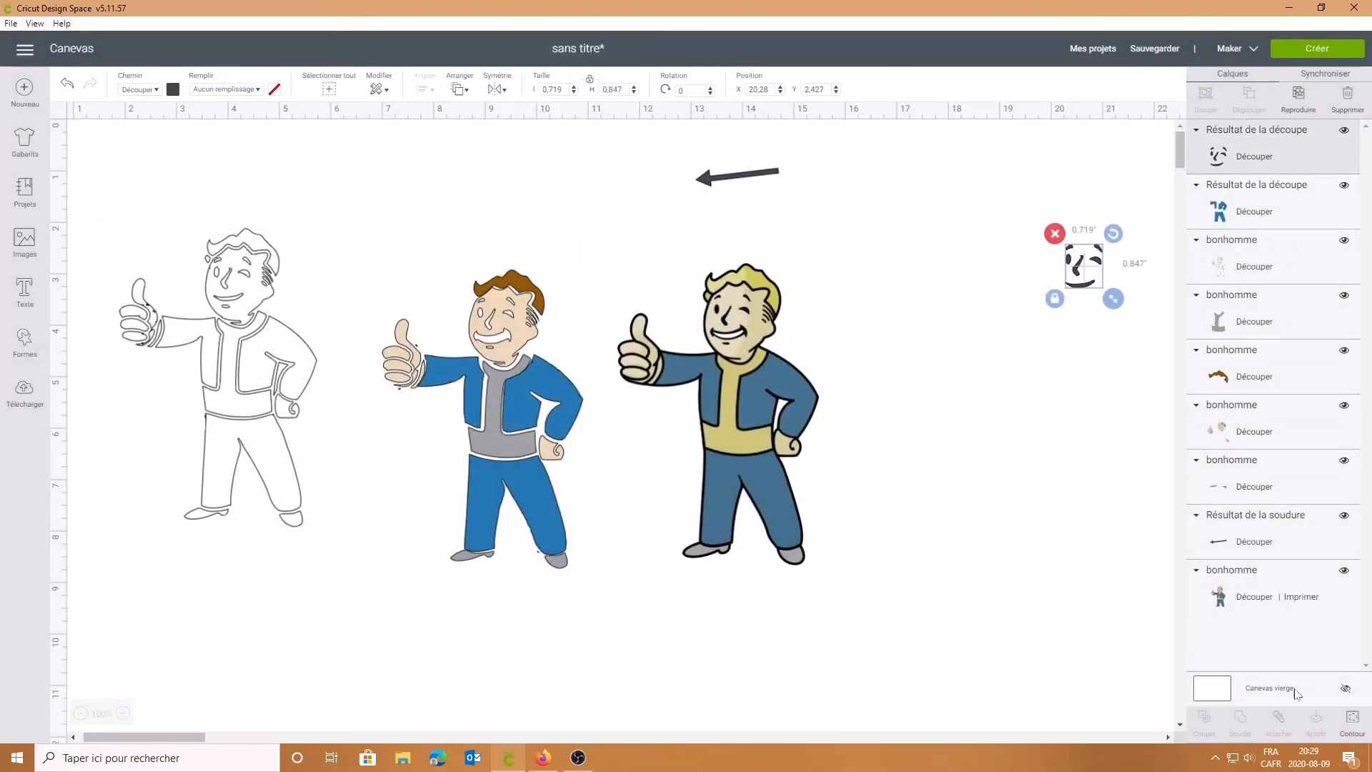
{"action": "left_click", "coordinate": [1352, 718]}
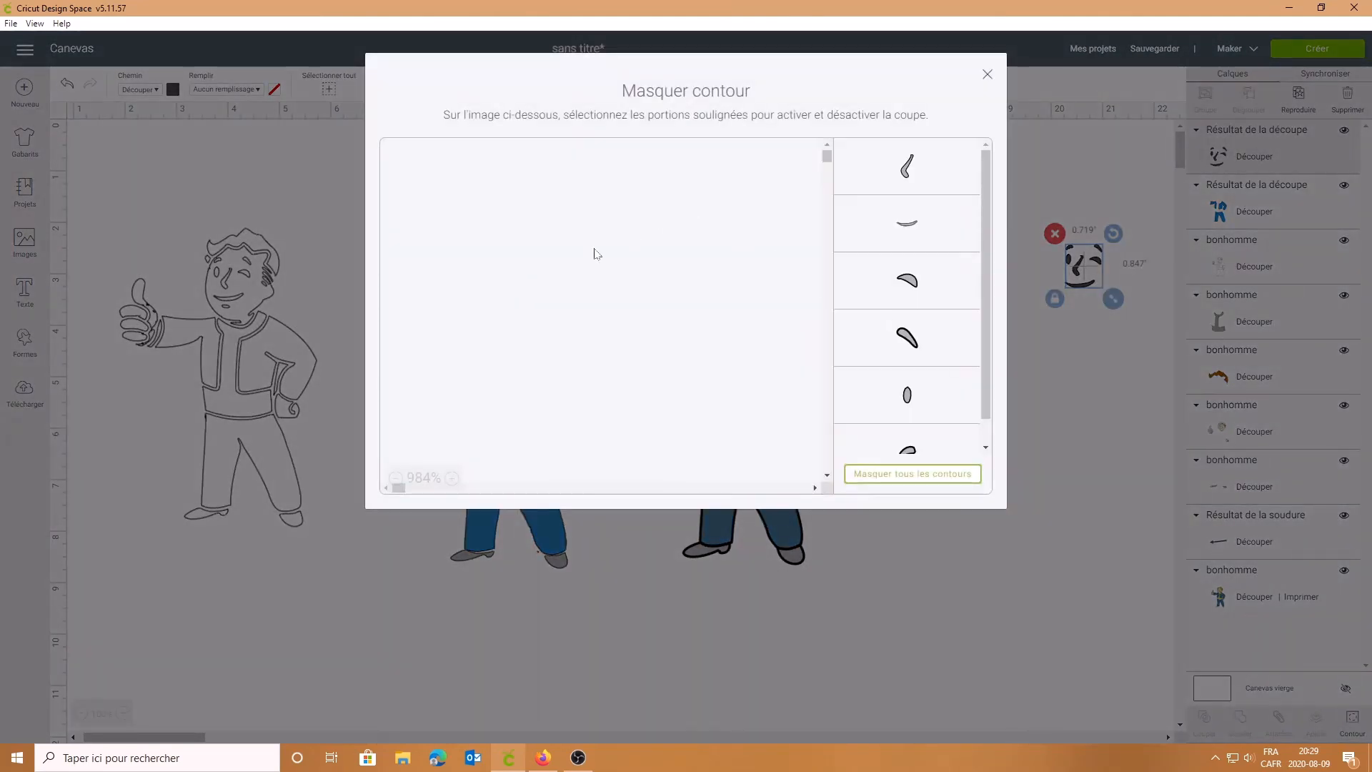
{"action": "left_click", "coordinate": [224, 358]}
{"action": "left_click", "coordinate": [224, 357]}
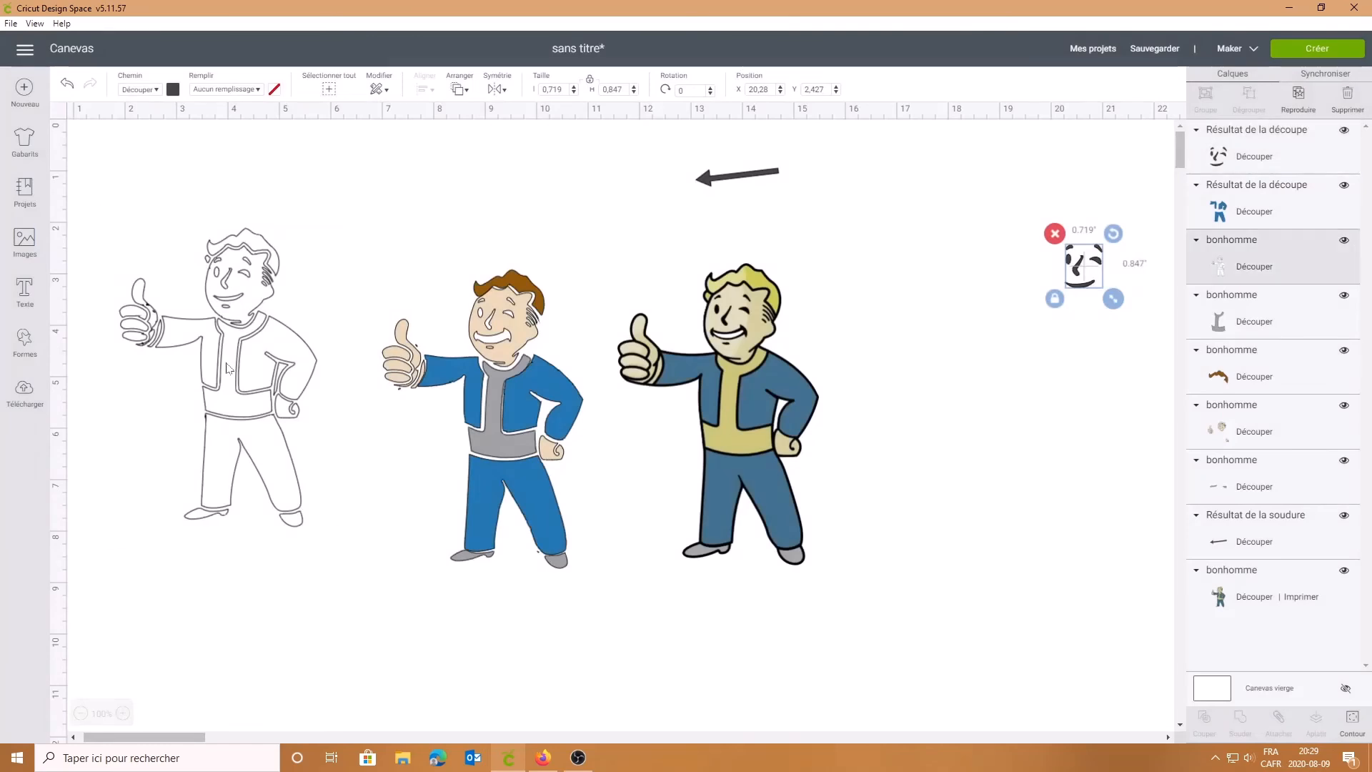
Step: Hide the eyebrow, eye, nose and mouth contours of the white line drawing in Masquer contour
{"action": "left_click", "coordinate": [1353, 718]}
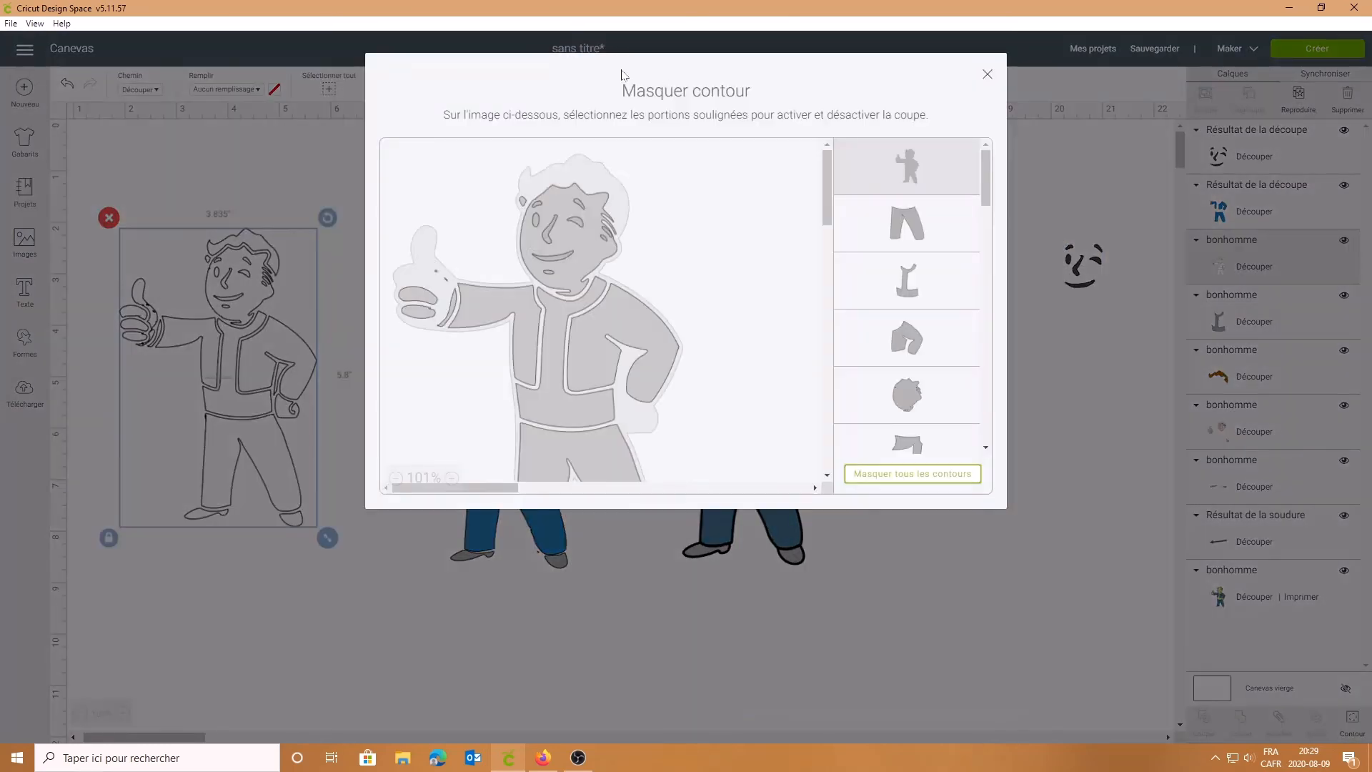
{"action": "left_click", "coordinate": [549, 256]}
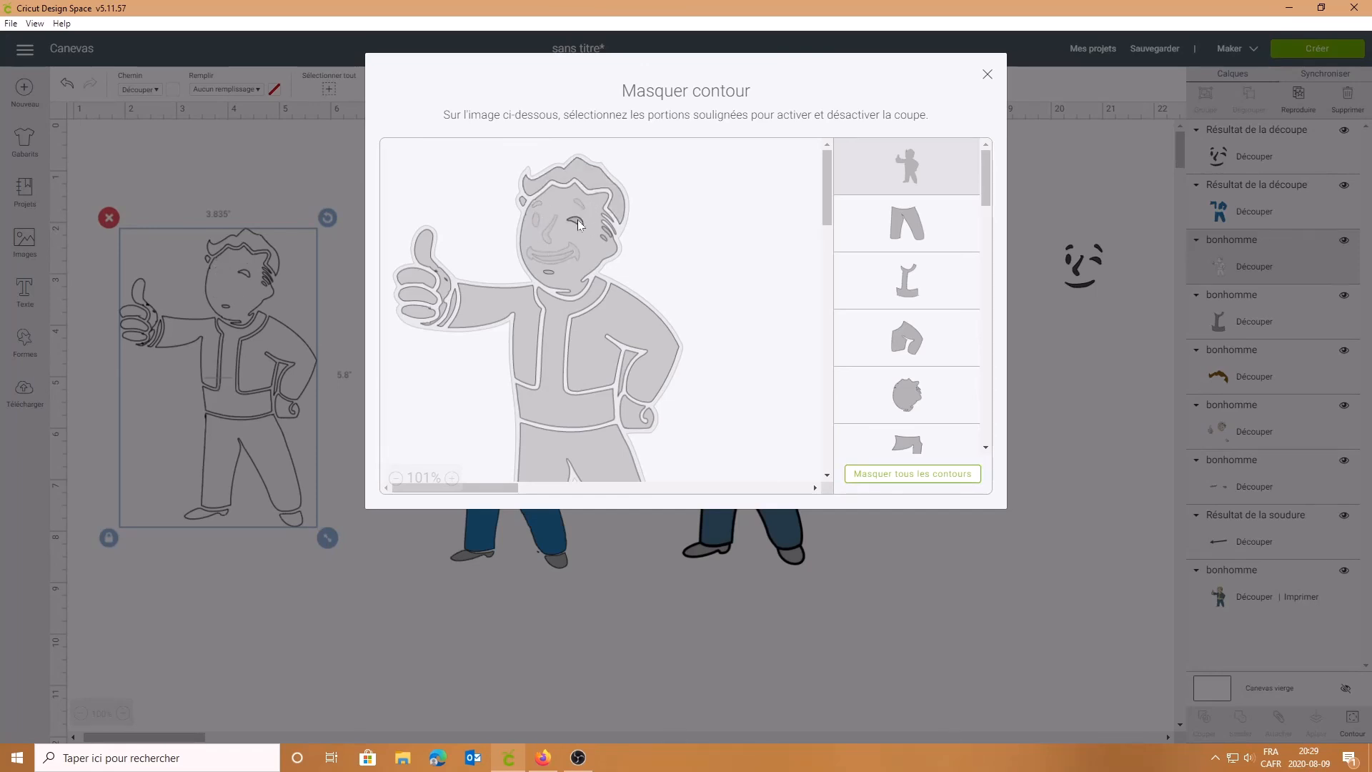
{"action": "left_click", "coordinate": [577, 220]}
{"action": "left_click", "coordinate": [986, 75]}
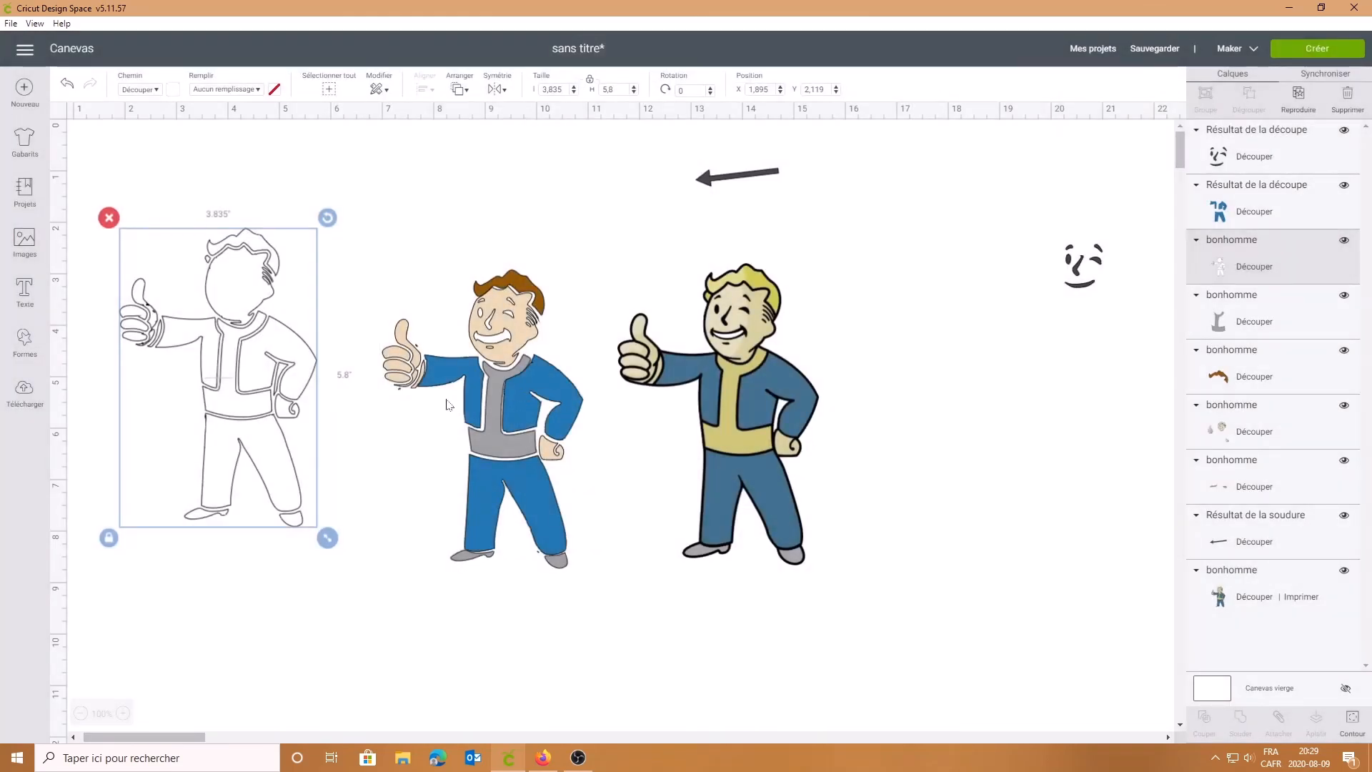
Step: Send the white line drawing to the back of the layer order and align it behind the coloured bonhomme
{"action": "left_click_drag", "start_coordinate": [283, 457], "coordinate": [418, 469]}
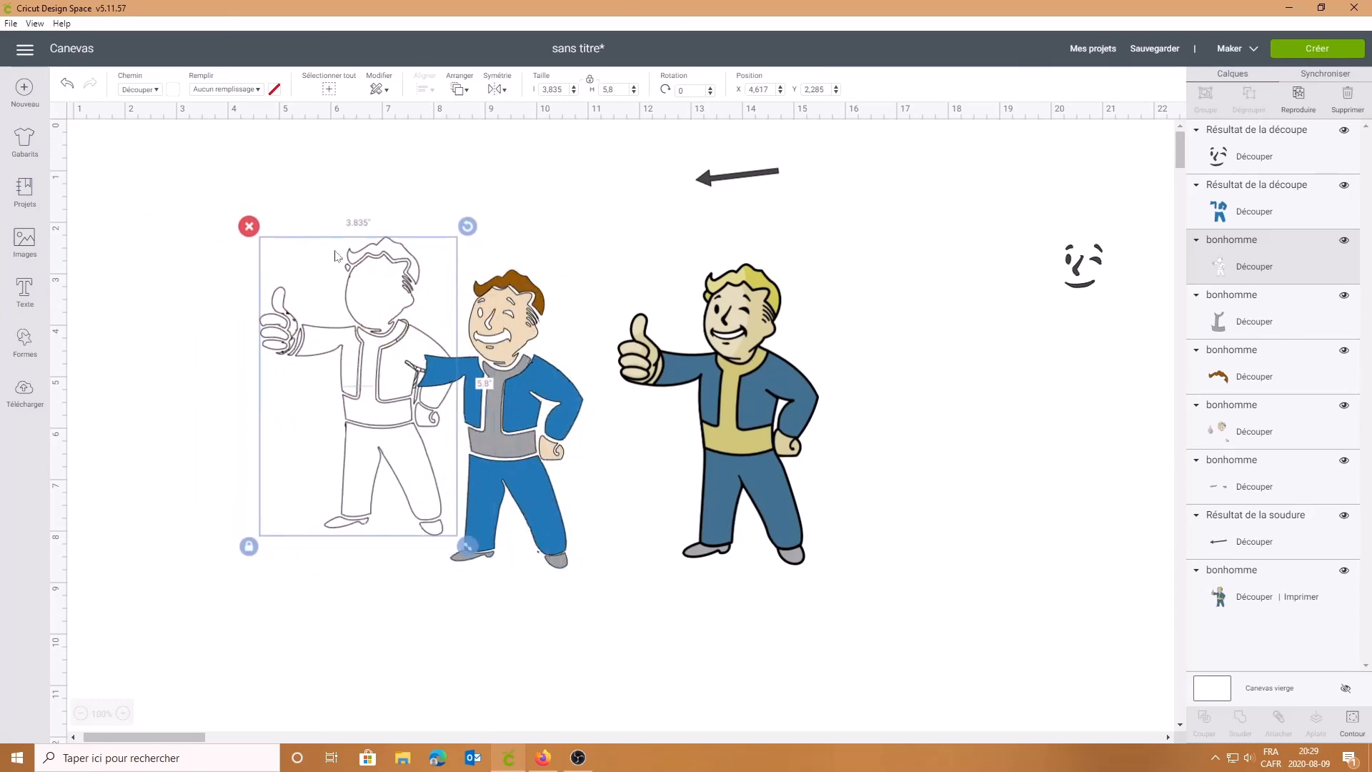
{"action": "left_click", "coordinate": [461, 91]}
{"action": "left_click", "coordinate": [479, 115]}
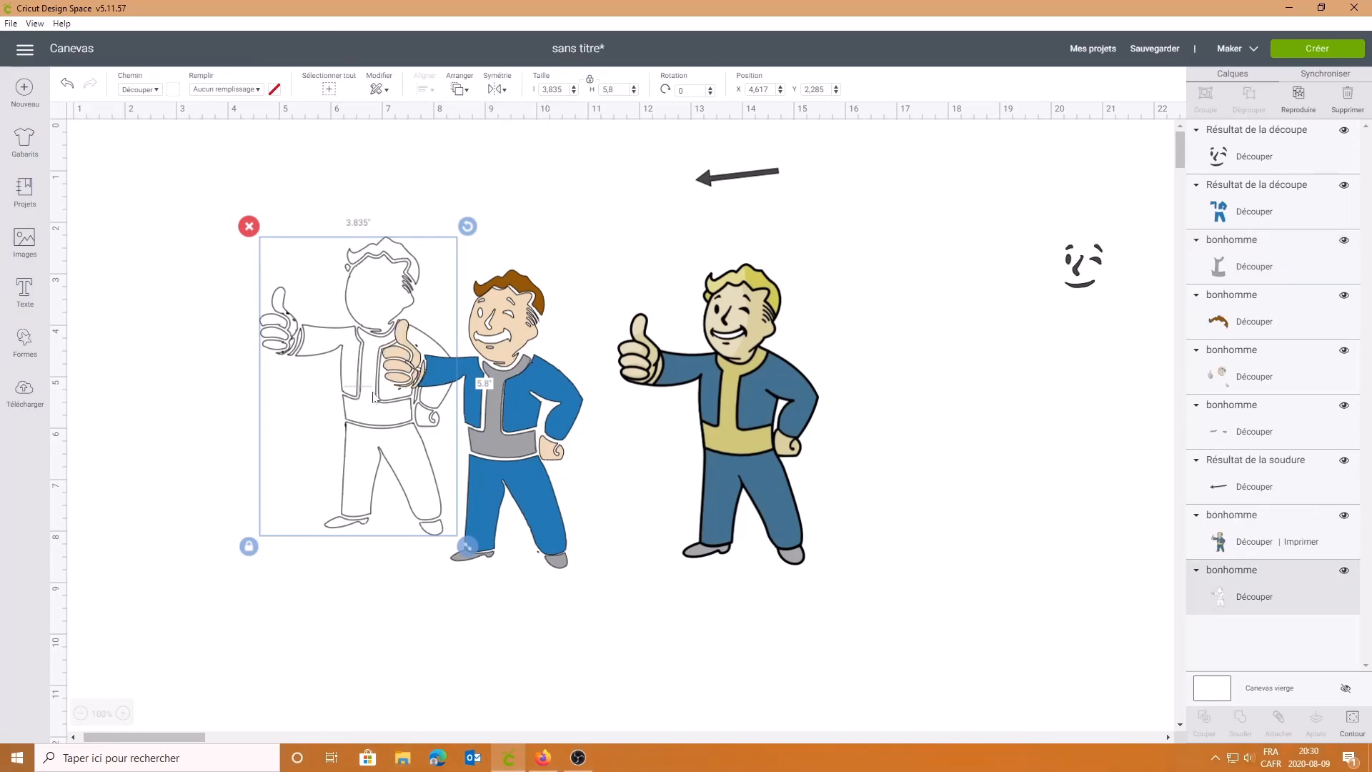
{"action": "left_click_drag", "start_coordinate": [381, 459], "coordinate": [499, 492]}
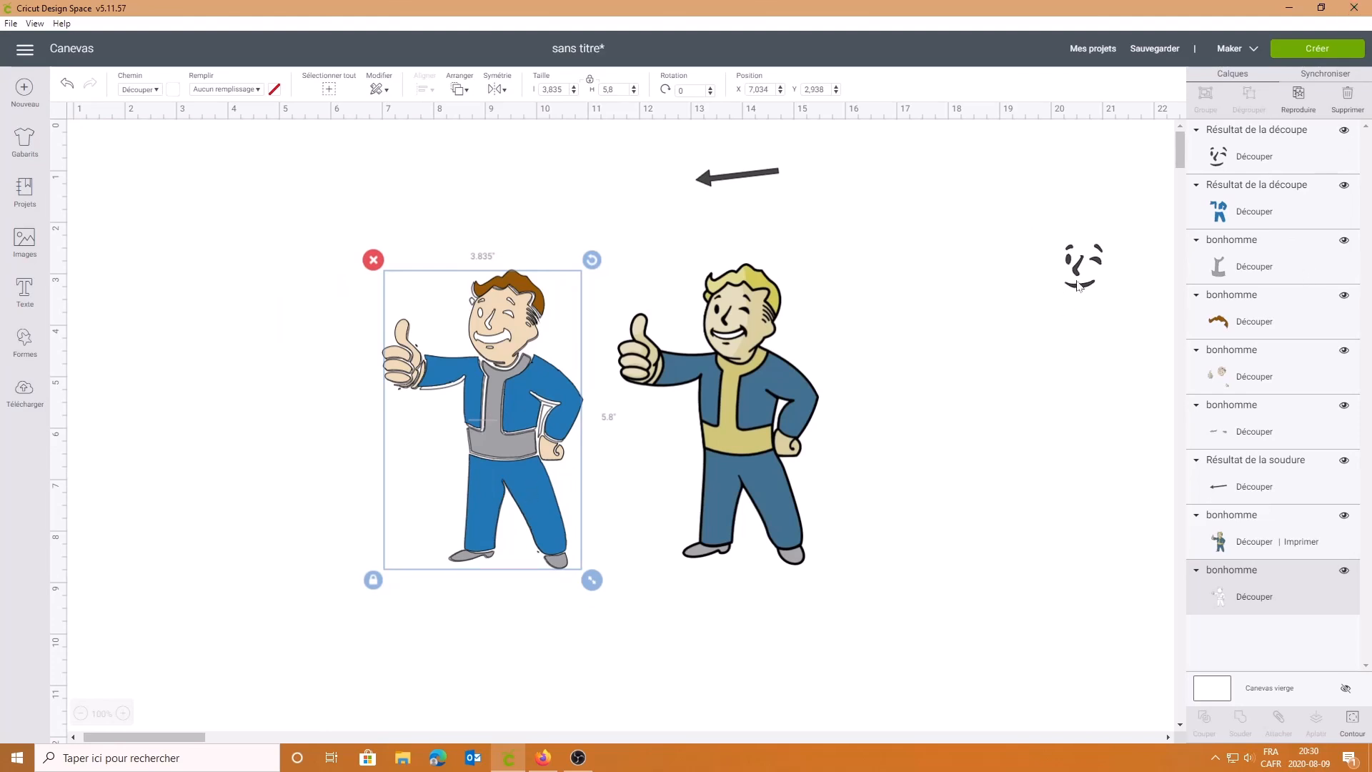
Step: Place the dark face features over the coloured bonhomme's face and deselect them
{"action": "left_click_drag", "start_coordinate": [1079, 286], "coordinate": [490, 344]}
{"action": "left_click", "coordinate": [597, 220]}
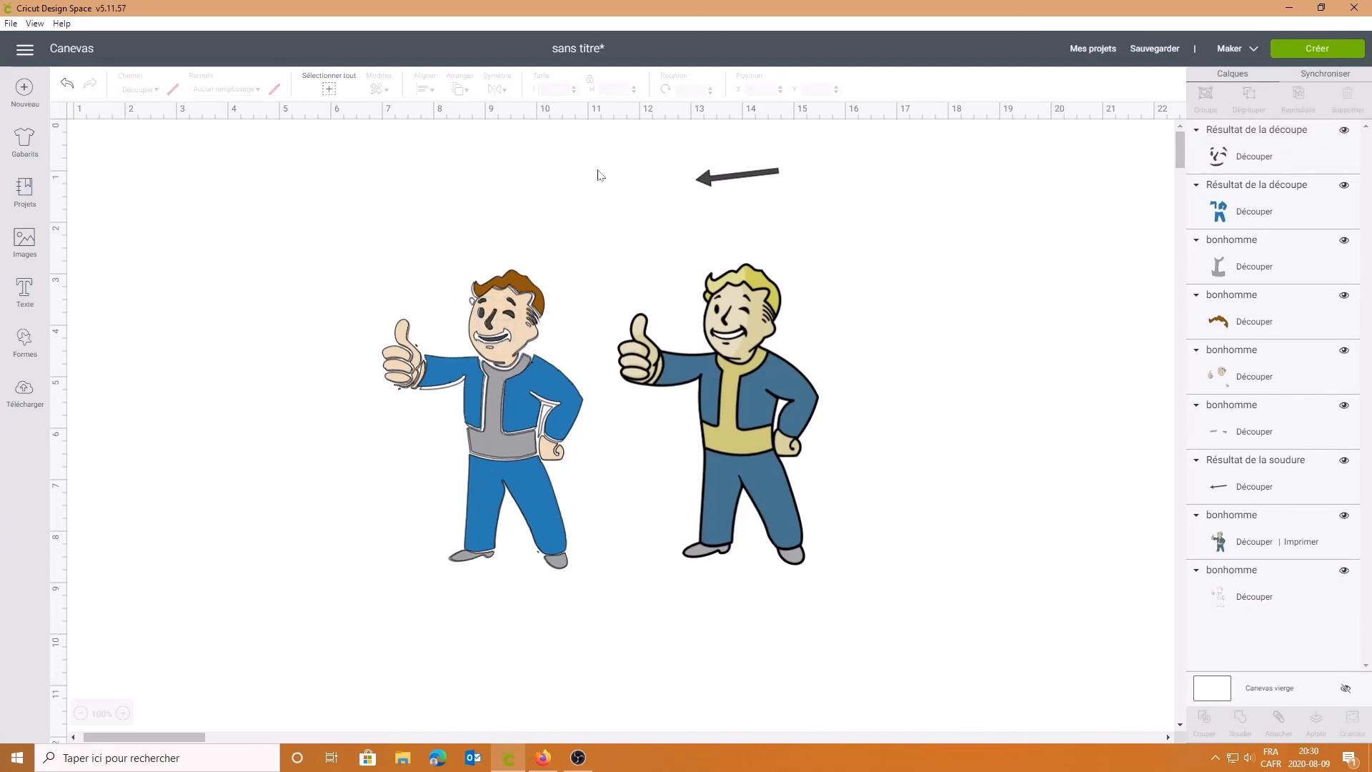